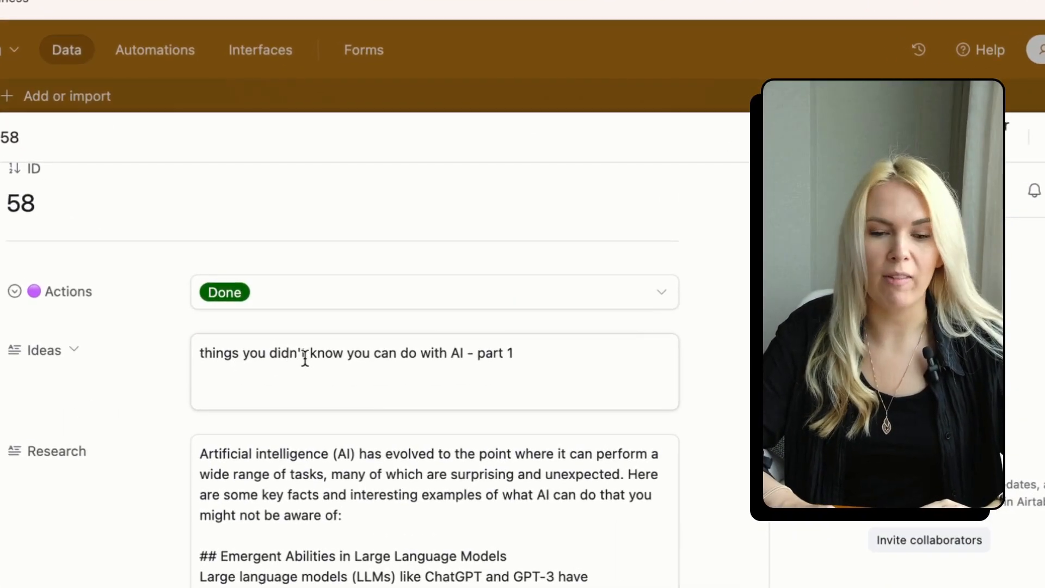
- Read record 58's generated research write-up, then expand another record's long video script
scroll(305, 356, down, 1)
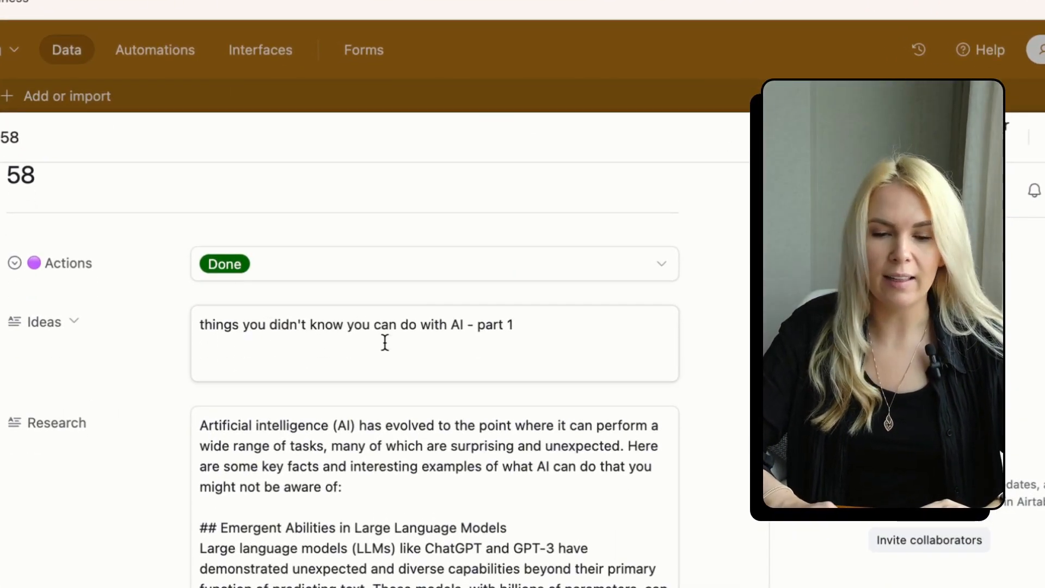
scroll(384, 343, down, 5)
drag(200, 263, 413, 587)
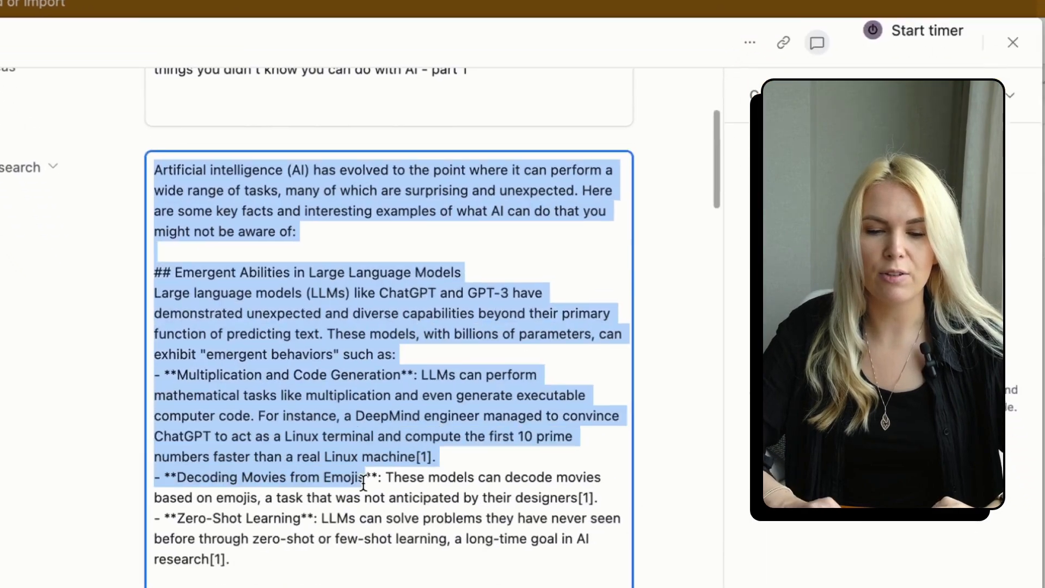
click(418, 548)
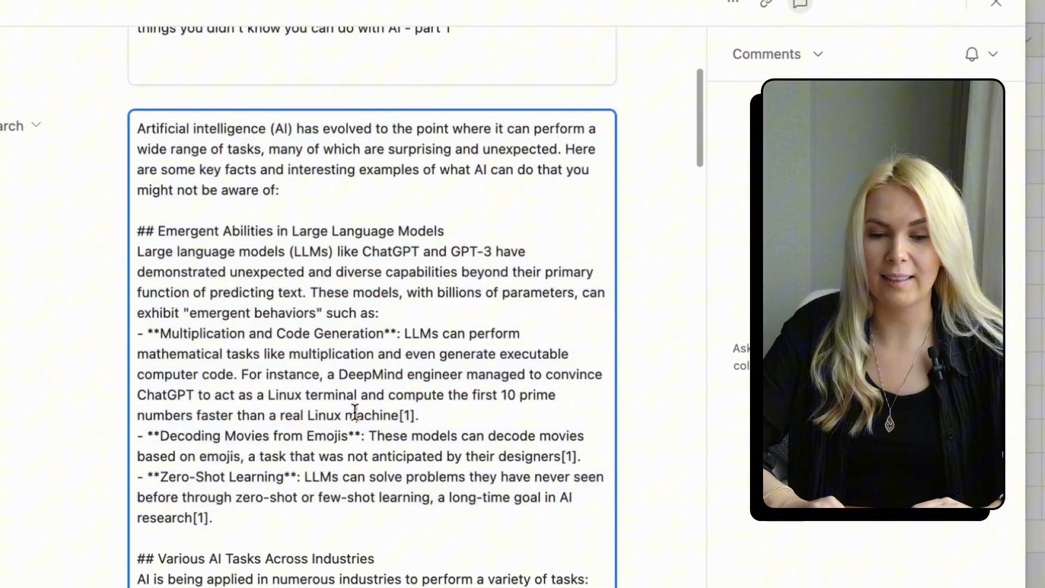
scroll(355, 412, down, 10)
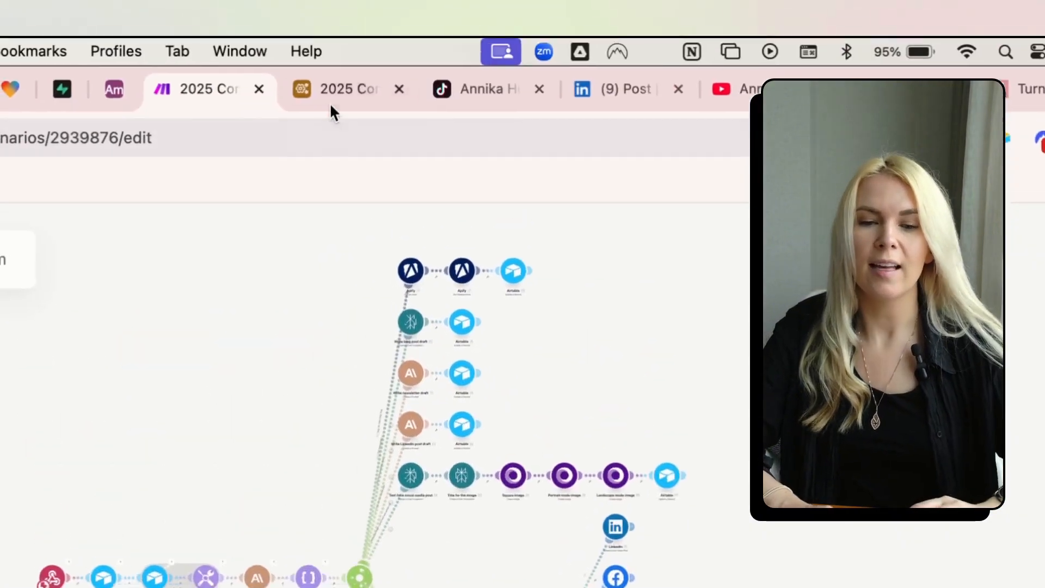
click(343, 102)
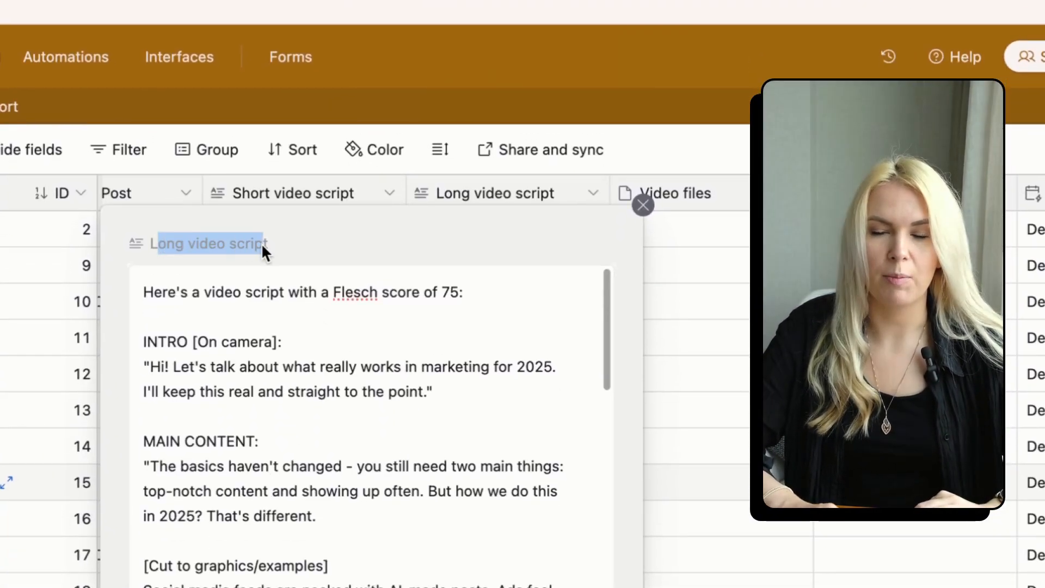
click(240, 494)
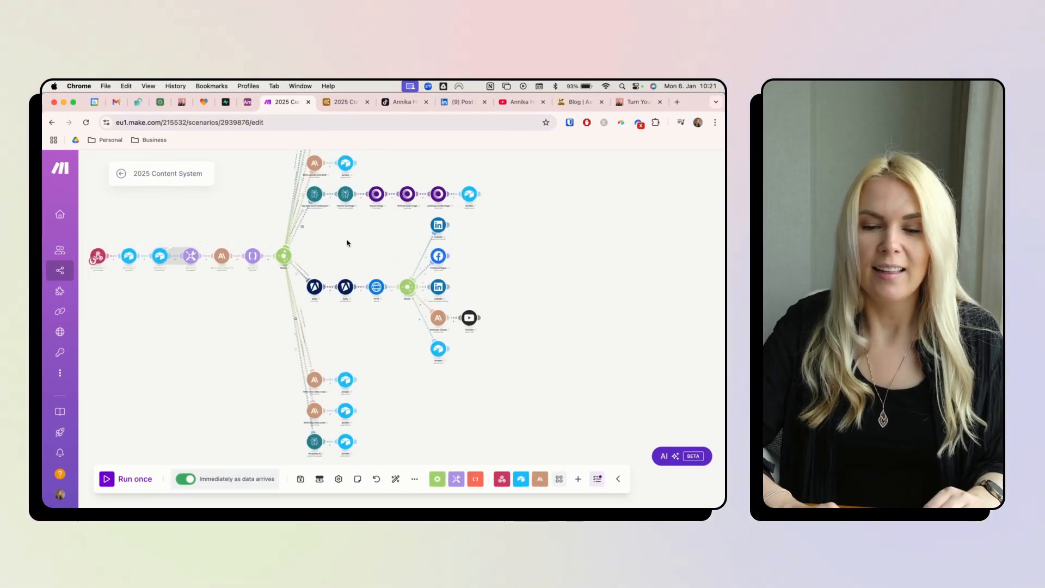
- Show the published TikTok video and its web address, the LinkedIn post, and the YouTube video page
click(393, 103)
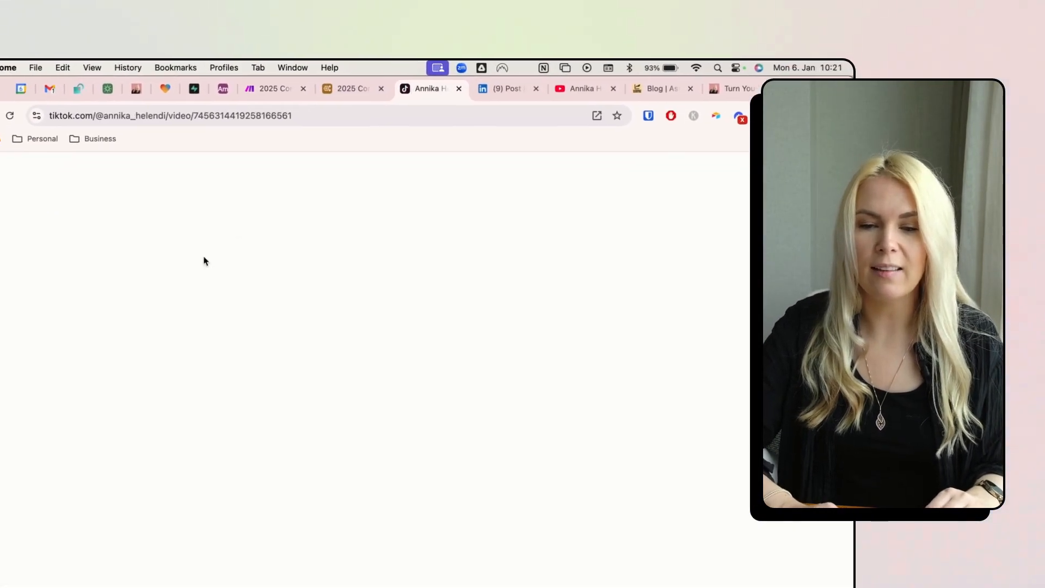
click(326, 98)
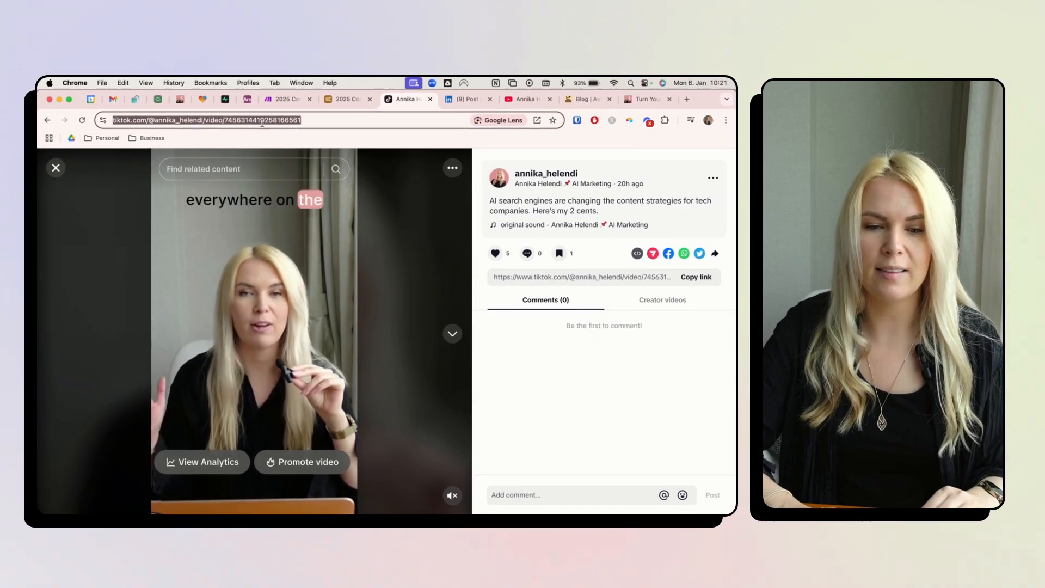
click(461, 104)
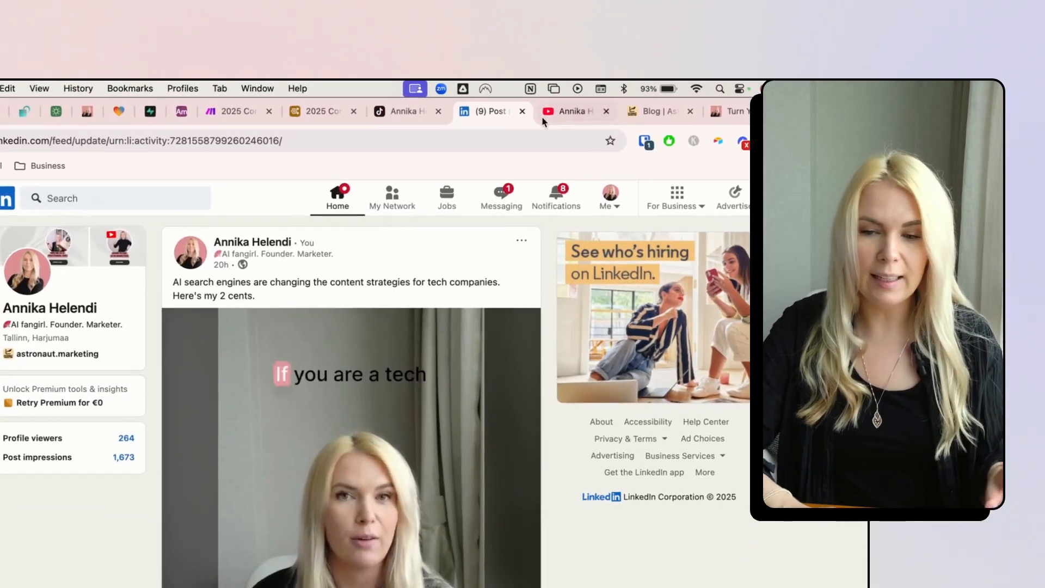
click(504, 107)
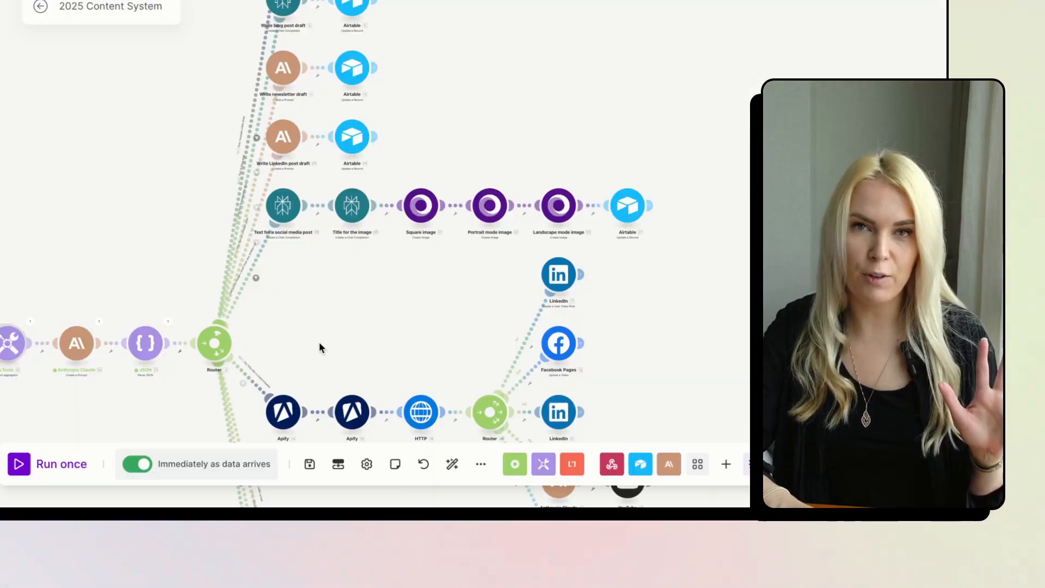
- Back in Airtable, preview record 67's first generated quote image
click(370, 37)
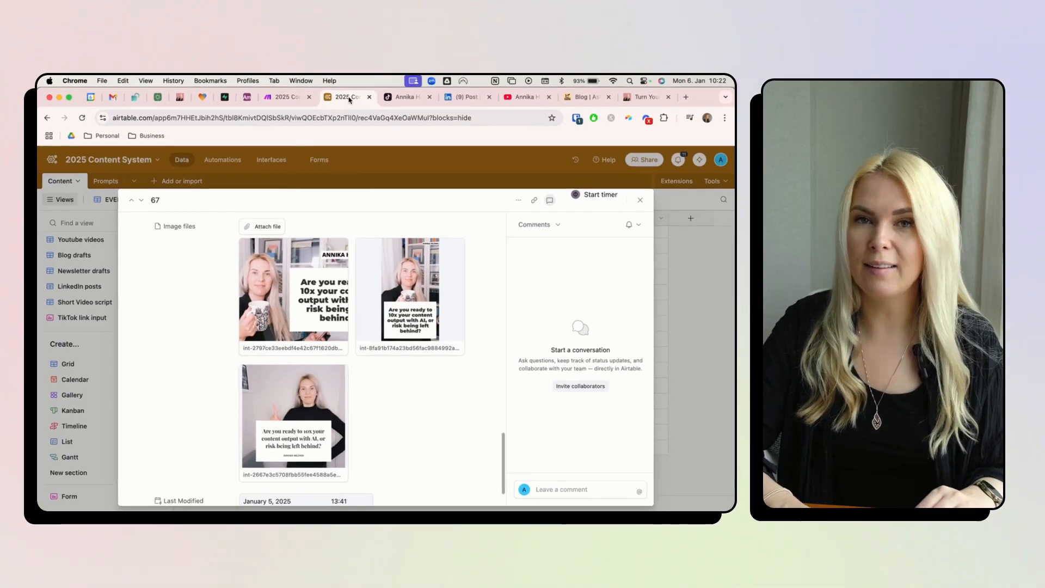
click(276, 317)
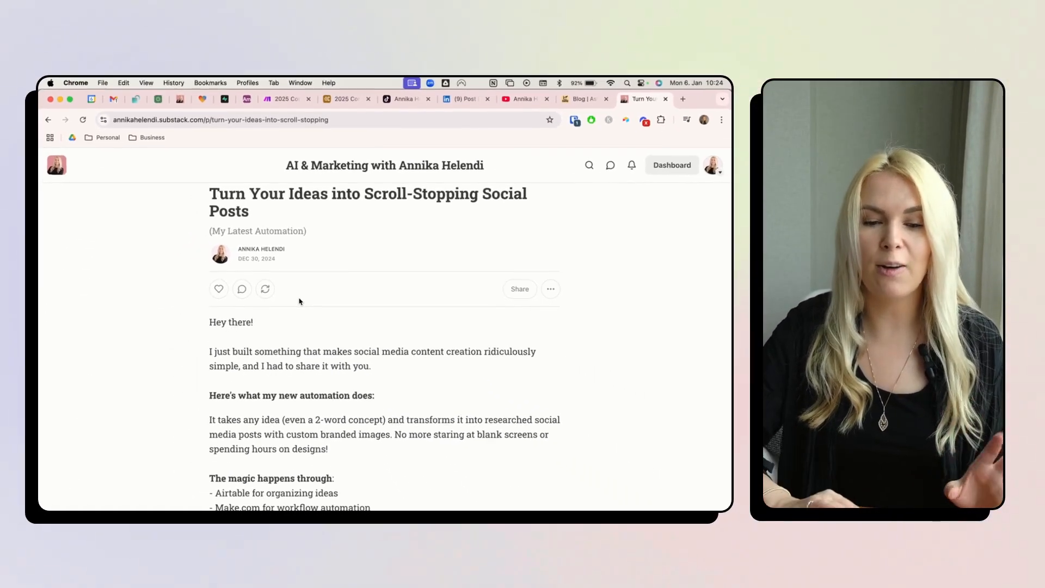
- Scroll the Substack automation article down to its embedded walkthrough video
scroll(296, 305, down, 5)
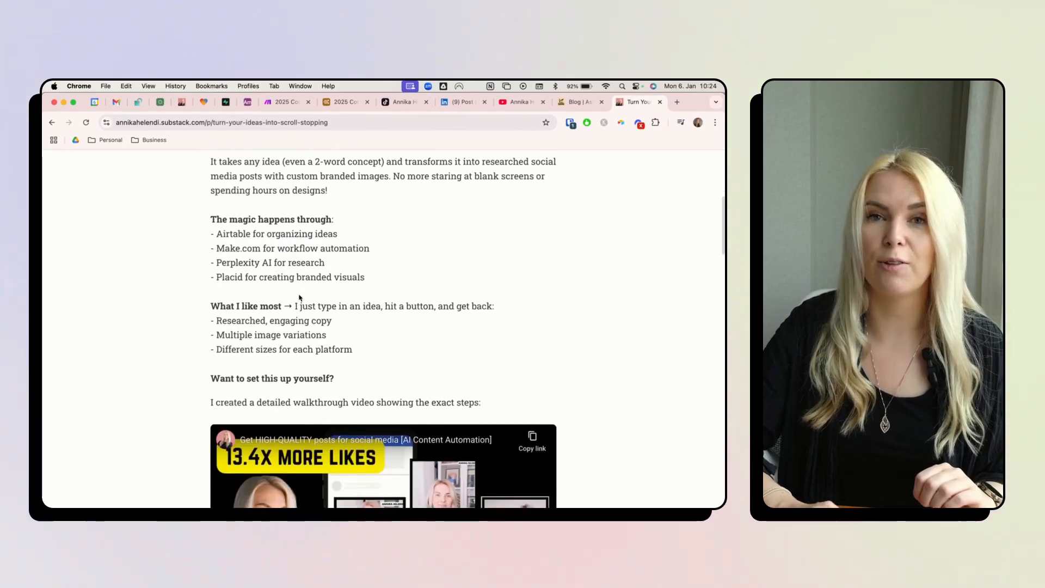
scroll(299, 297, down, 5)
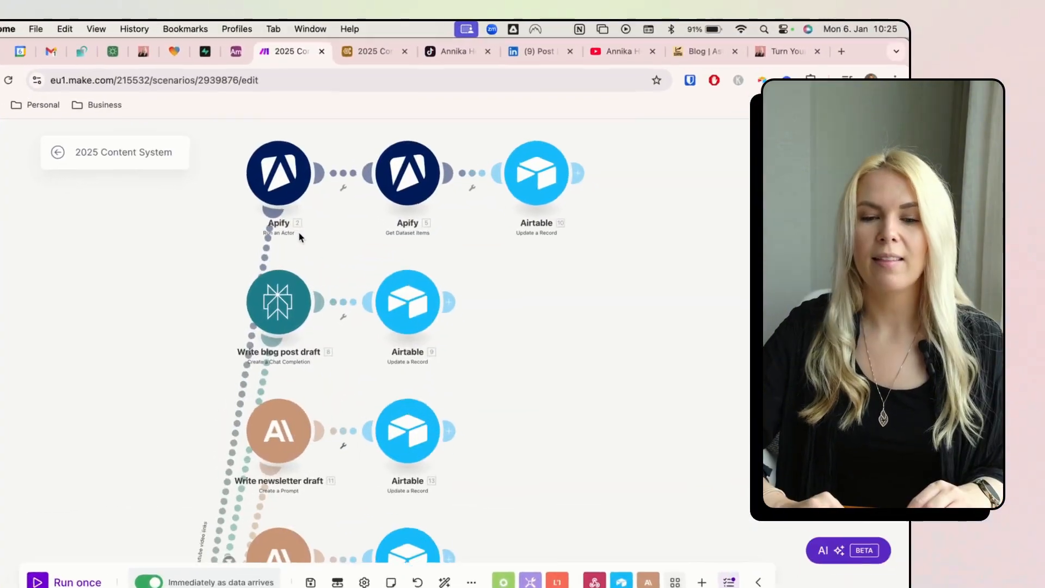
- Look over the 2025 Content System scenario's branches, then return to Airtable's Youtube videos table
click(351, 51)
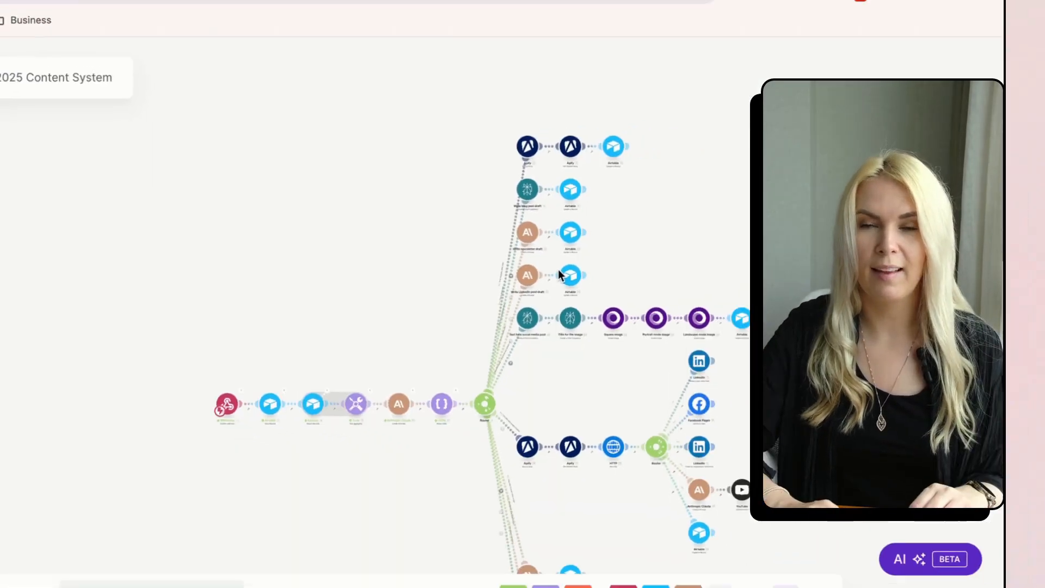
scroll(311, 384, up, 5)
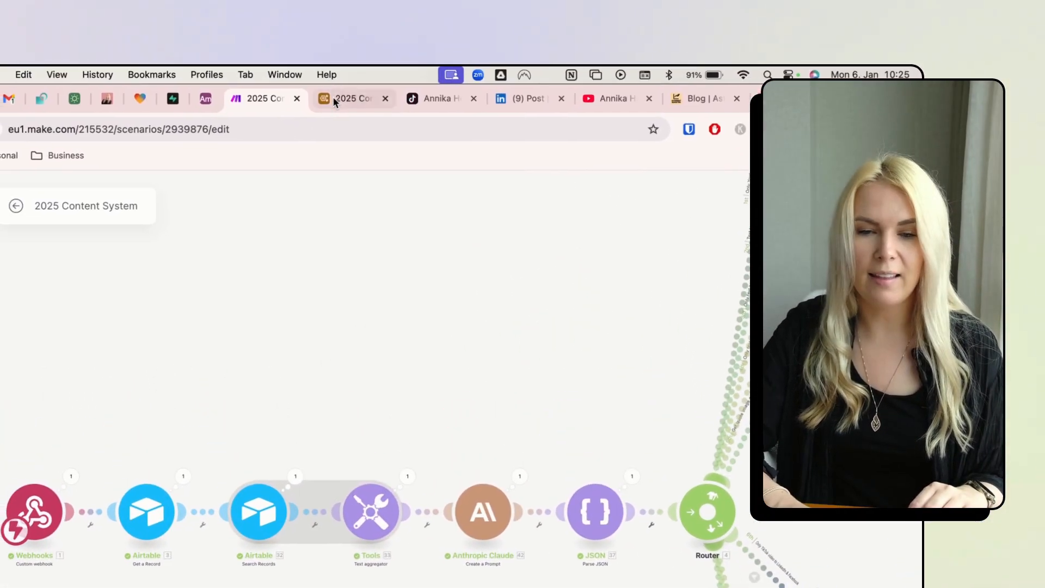
click(313, 3)
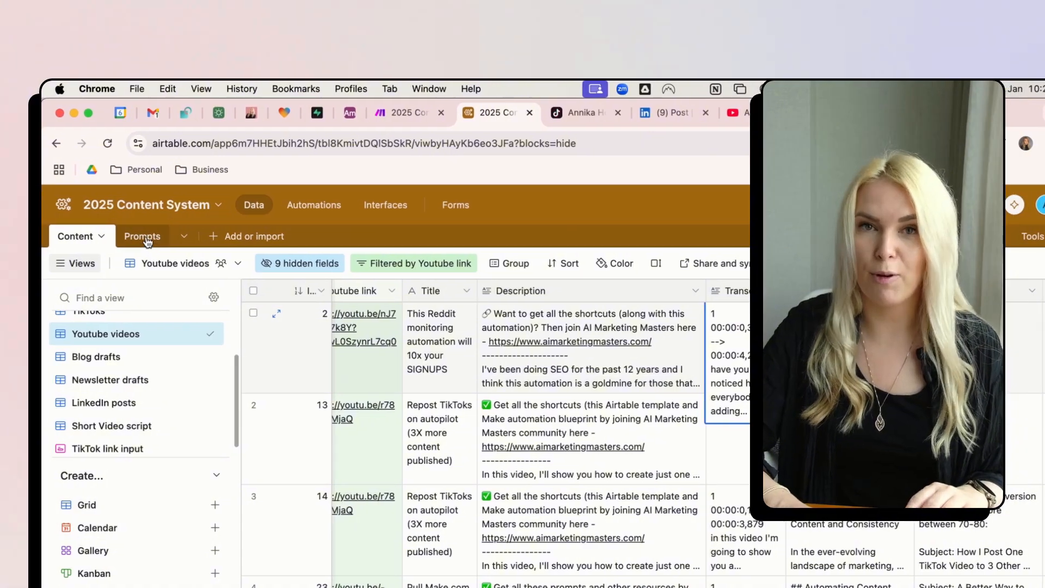
- In the Prompts table, expand the newsletter draft prompt's full text, then return to the Content grid
click(59, 234)
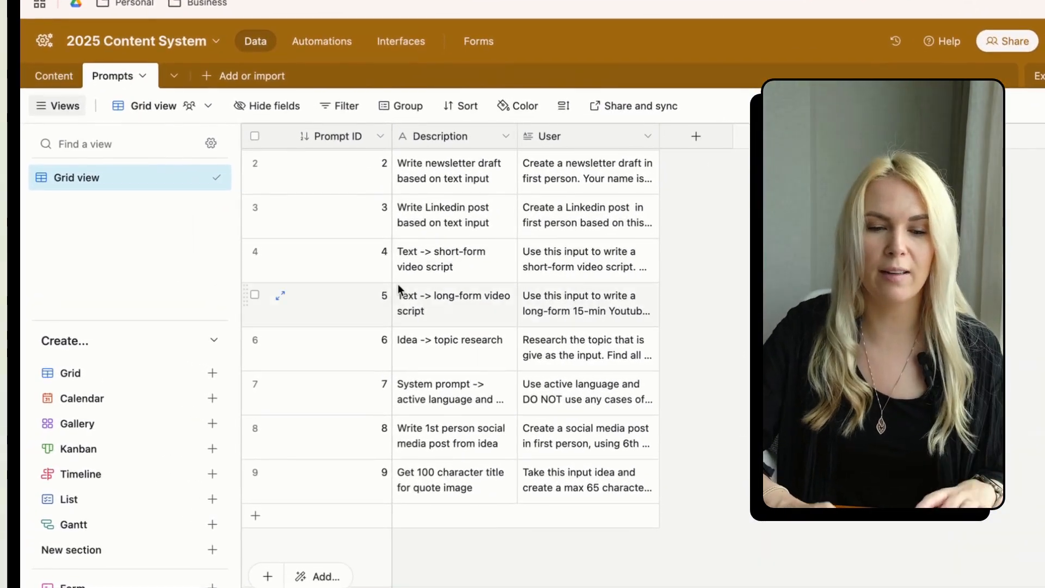
click(583, 173)
scroll(583, 173, up, 1)
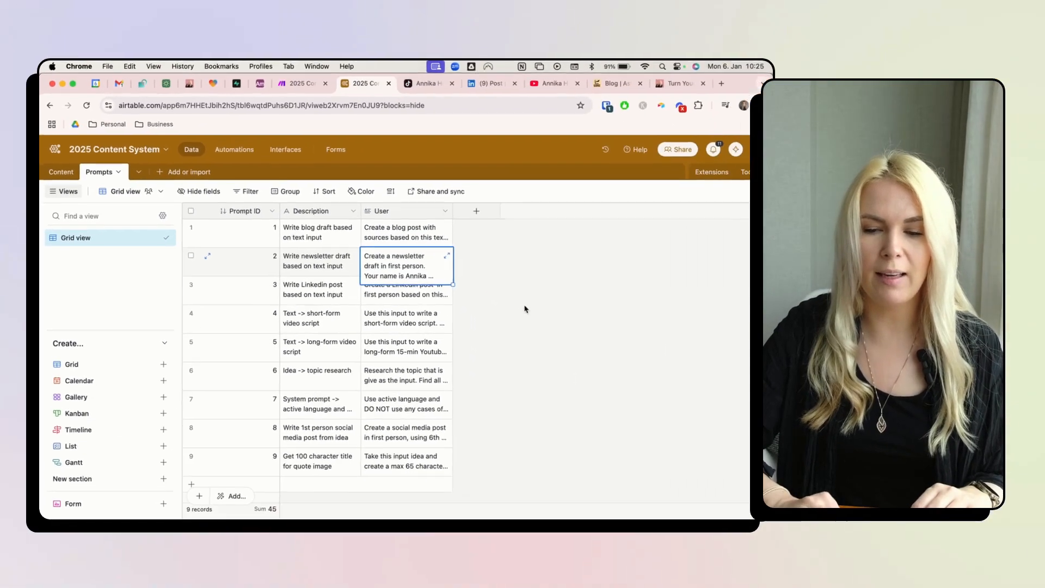
click(650, 206)
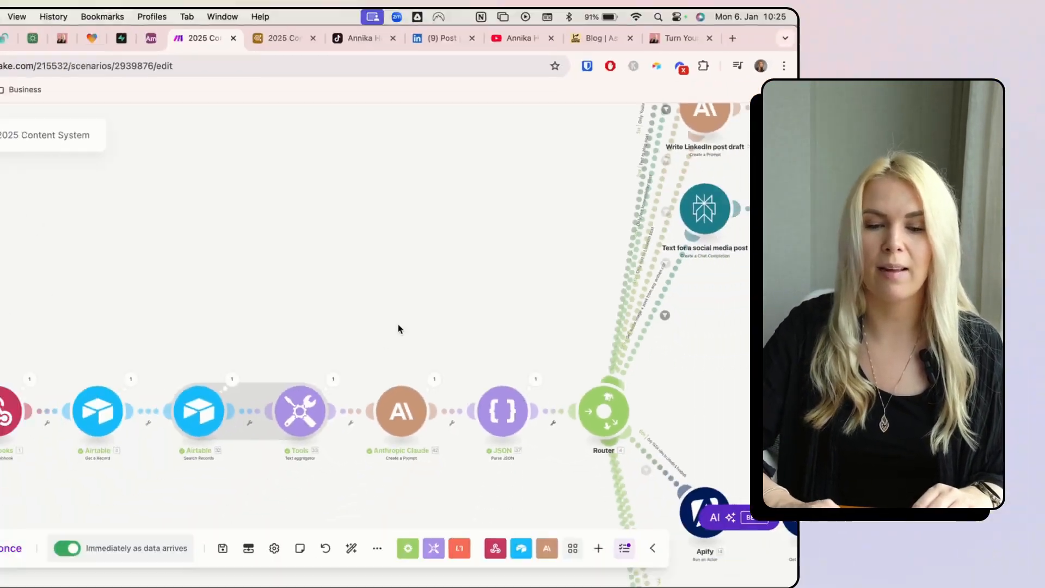
scroll(395, 287, down, 5)
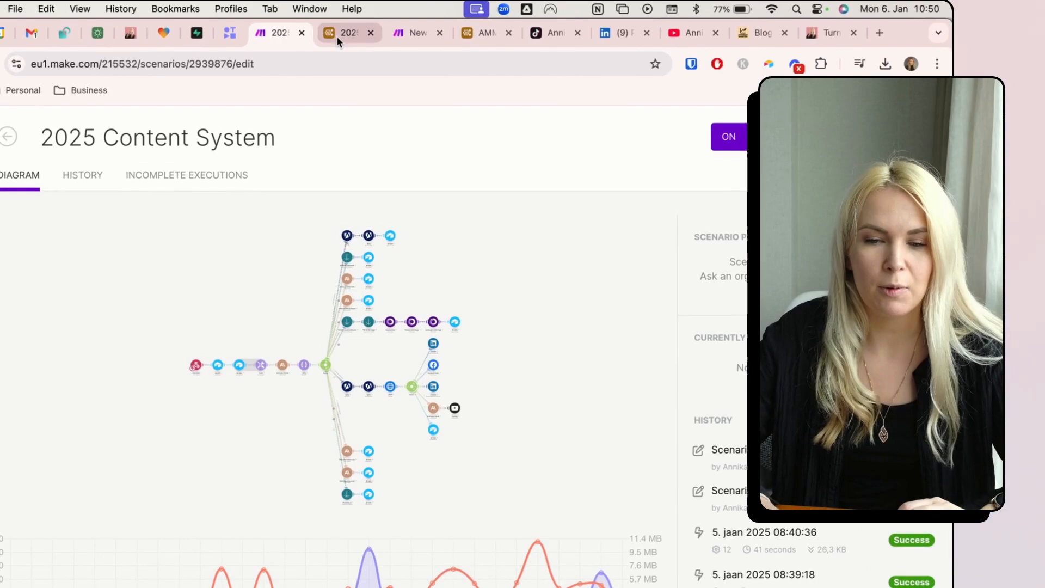
click(336, 35)
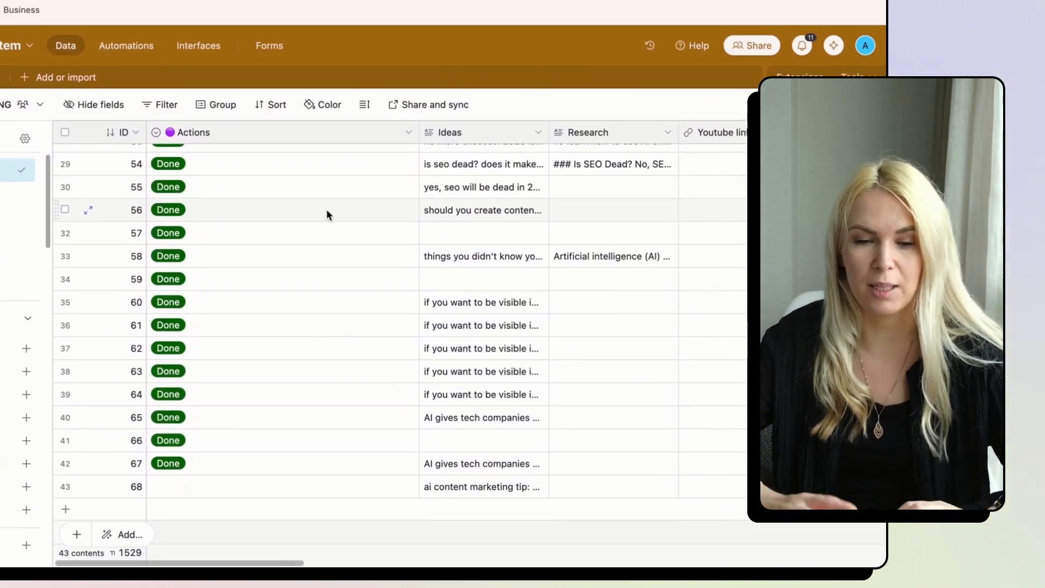
- Read the full tip in record 68's Ideas cell
scroll(364, 152, down, 2)
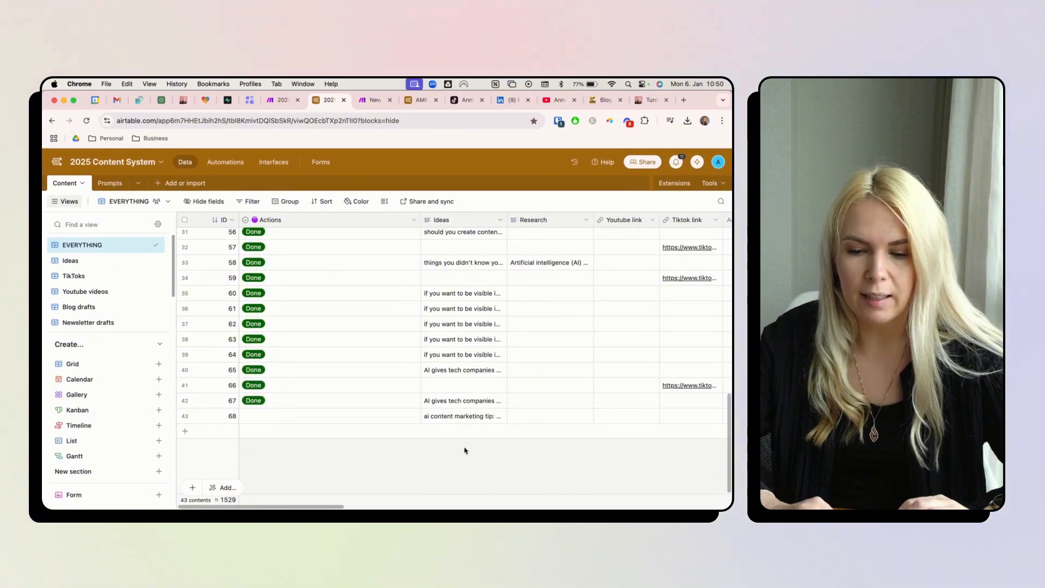
click(500, 417)
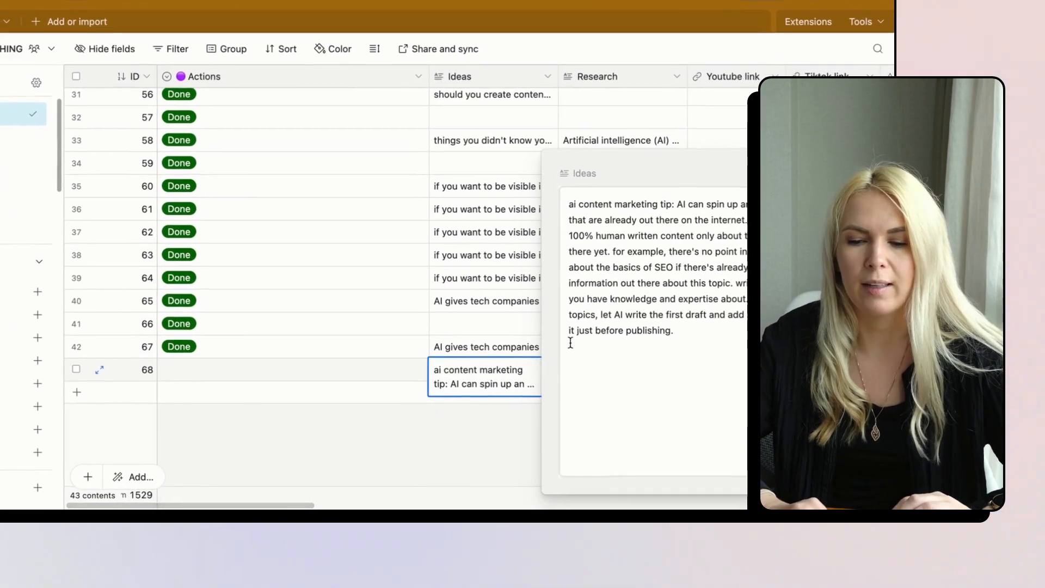
click(396, 436)
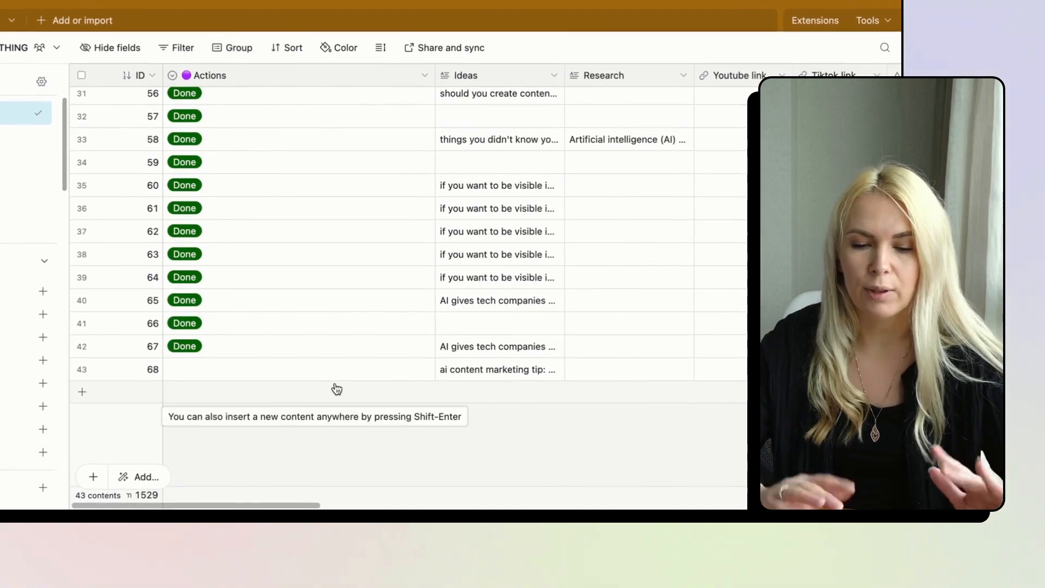
- Set record 68's action to '3. Write newsletter from any written copy' to trigger the scenario
click(329, 376)
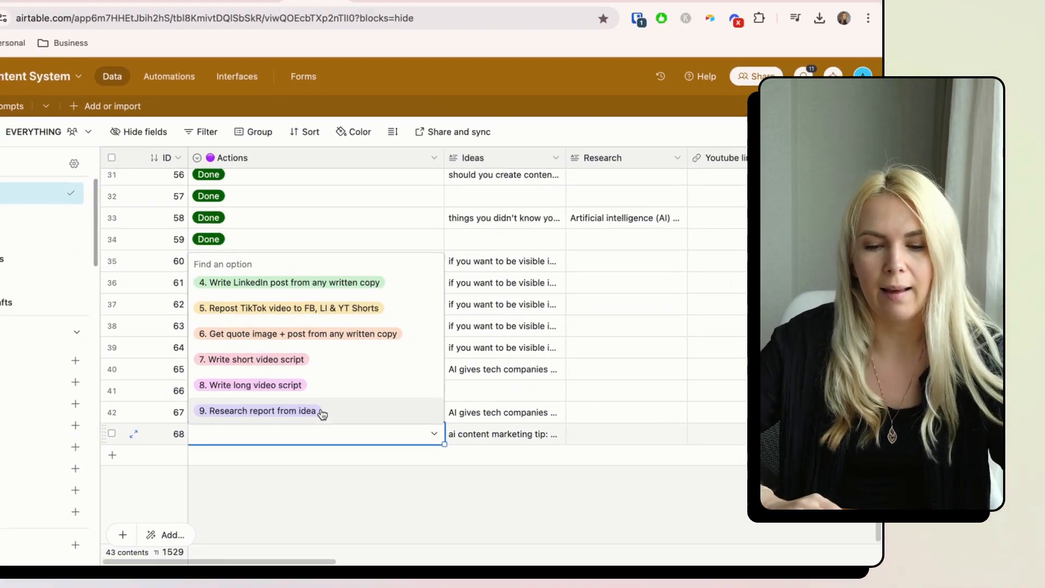
scroll(319, 381, down, 2)
scroll(320, 381, up, 5)
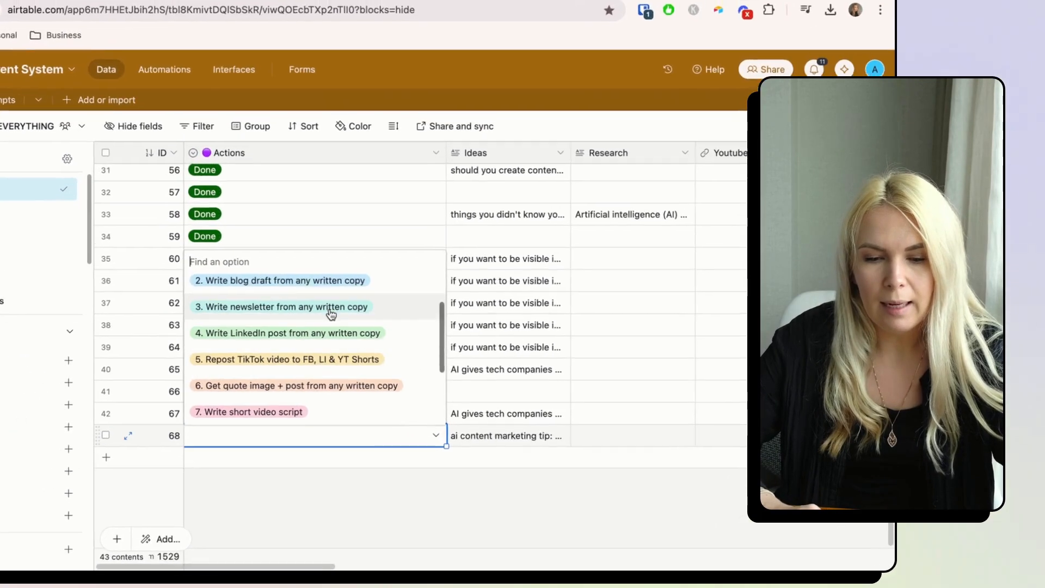
click(329, 305)
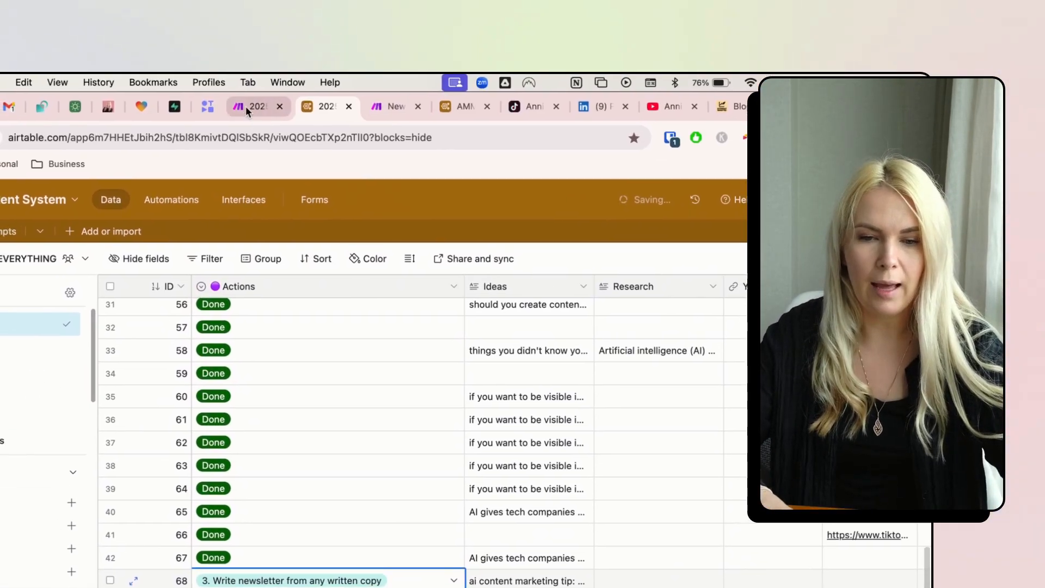
click(247, 108)
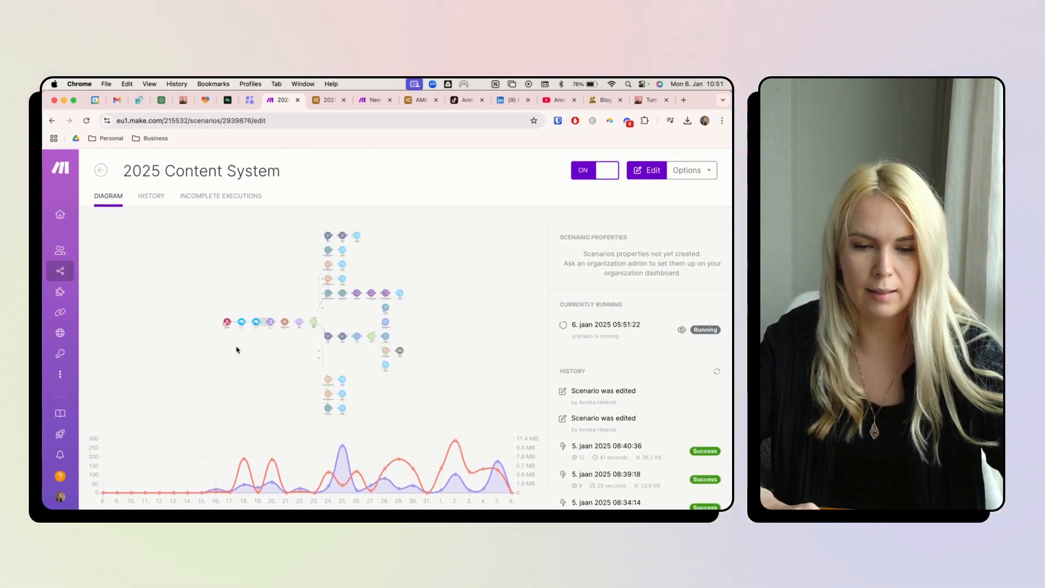
- Follow the Make run on the canvas through the newsletter draft and Airtable update modules
click(236, 350)
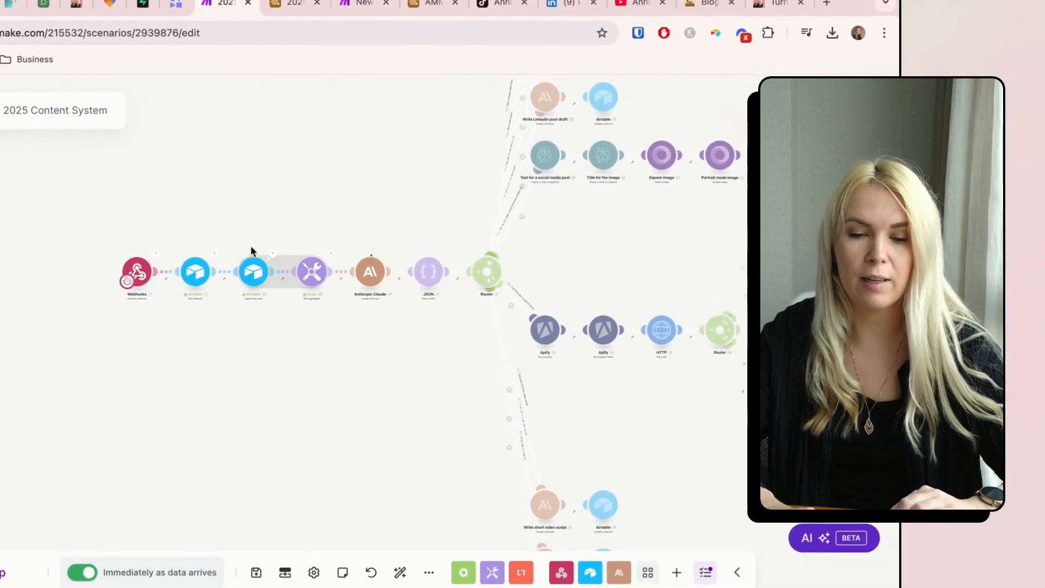
click(283, 2)
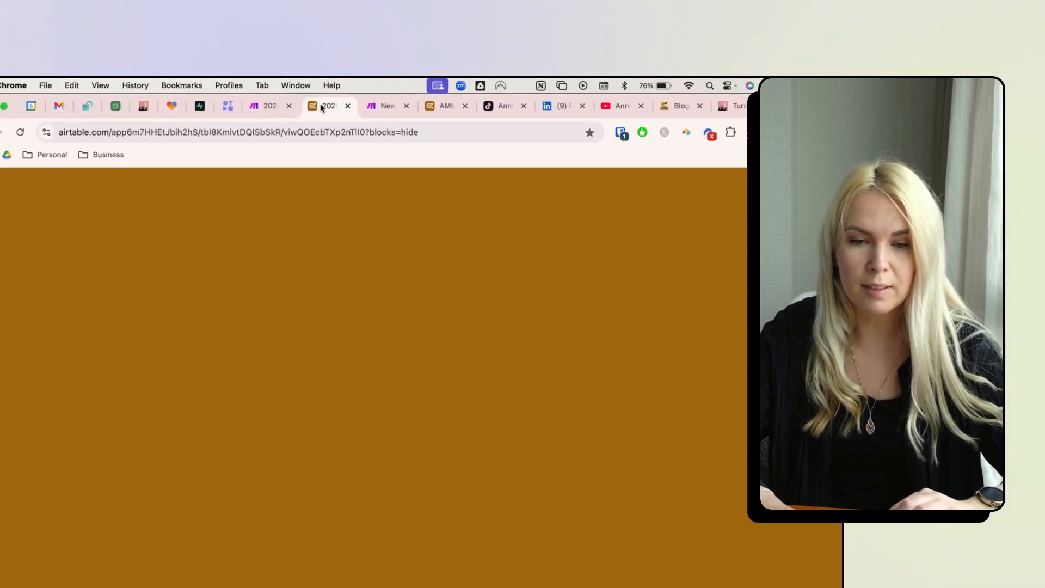
click(47, 217)
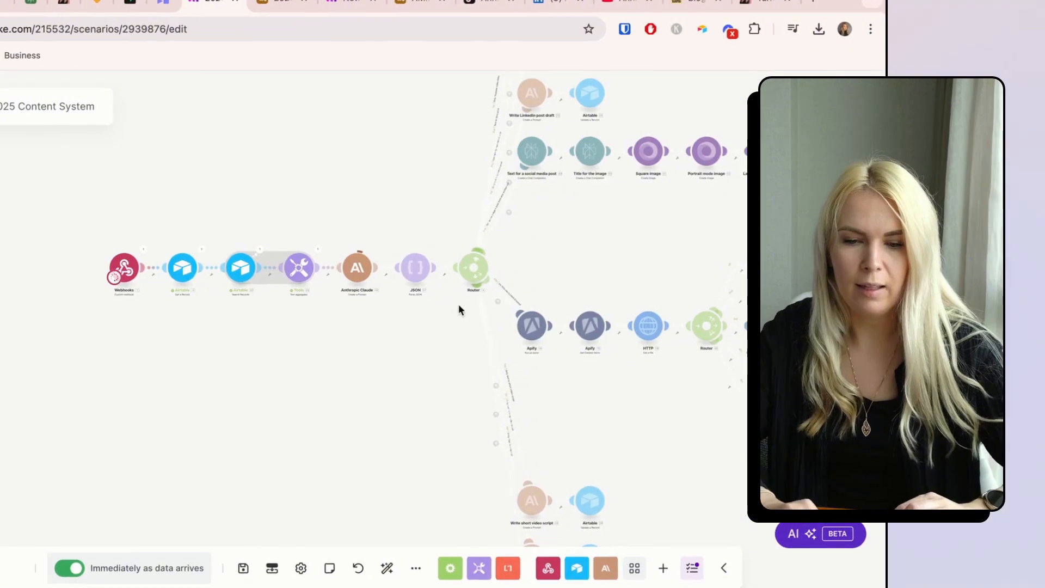
drag(416, 377, 179, 436)
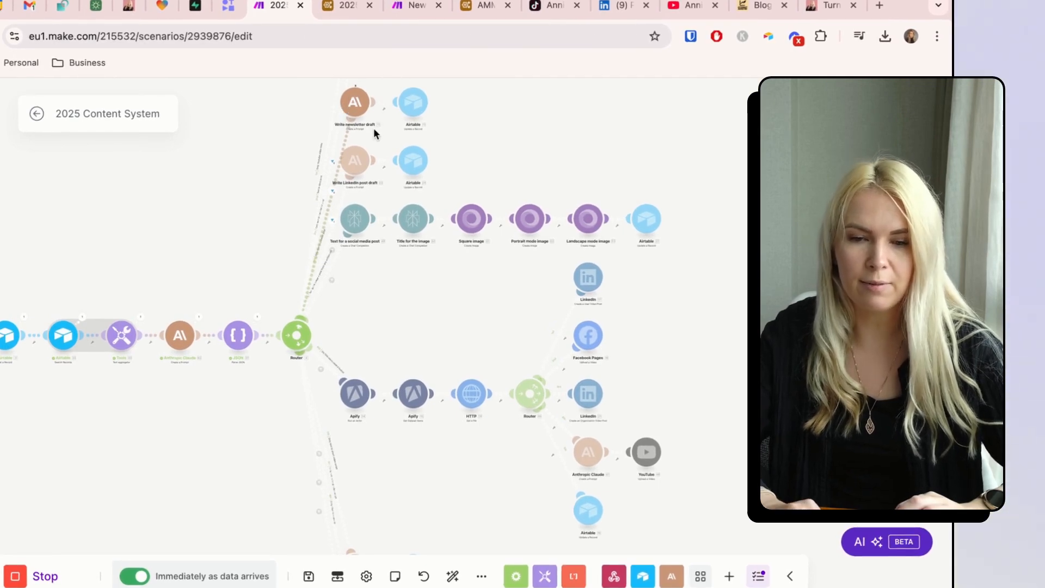
scroll(396, 116, up, 3)
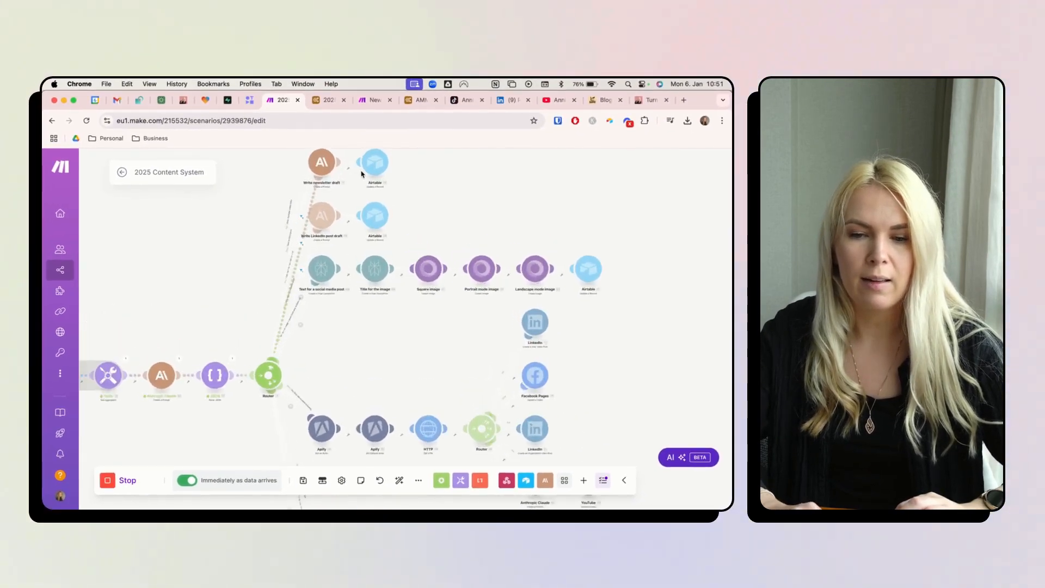
scroll(361, 174, up, 3)
drag(430, 201, 430, 269)
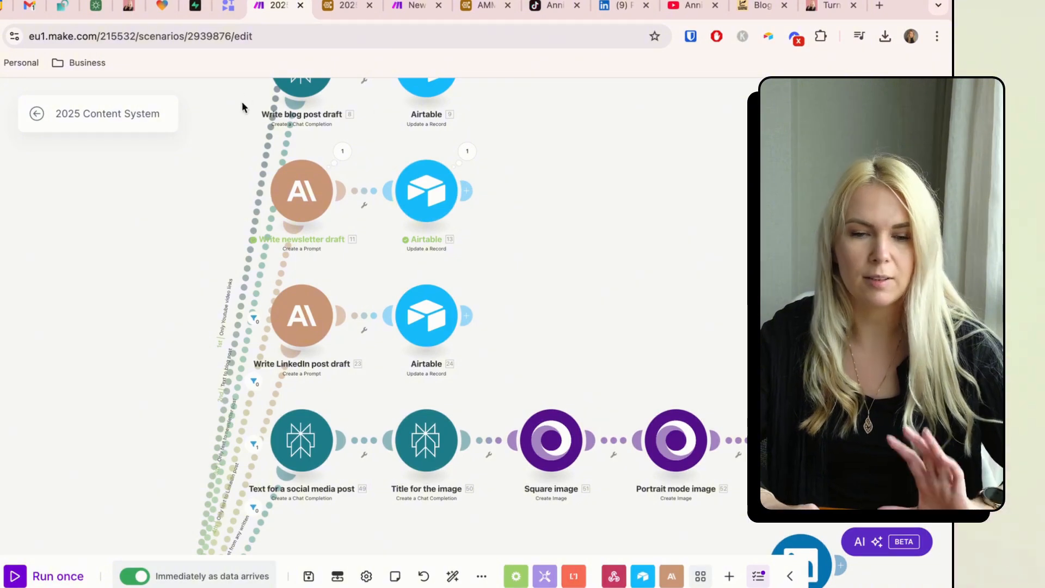
click(359, 7)
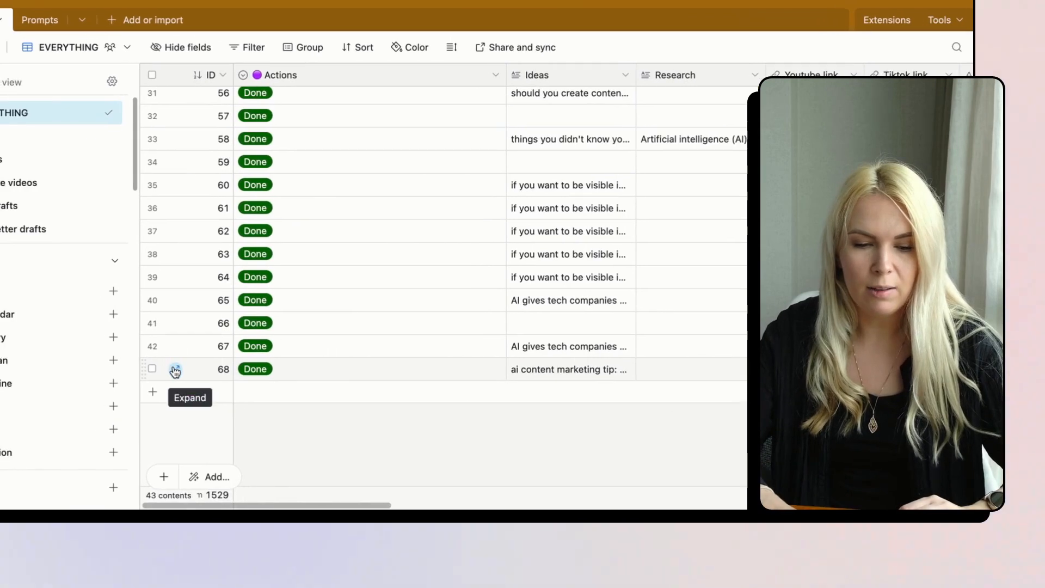
- Read record 68's generated newsletter 'Why Most AI Content is a Waste of Time' in full view
click(175, 372)
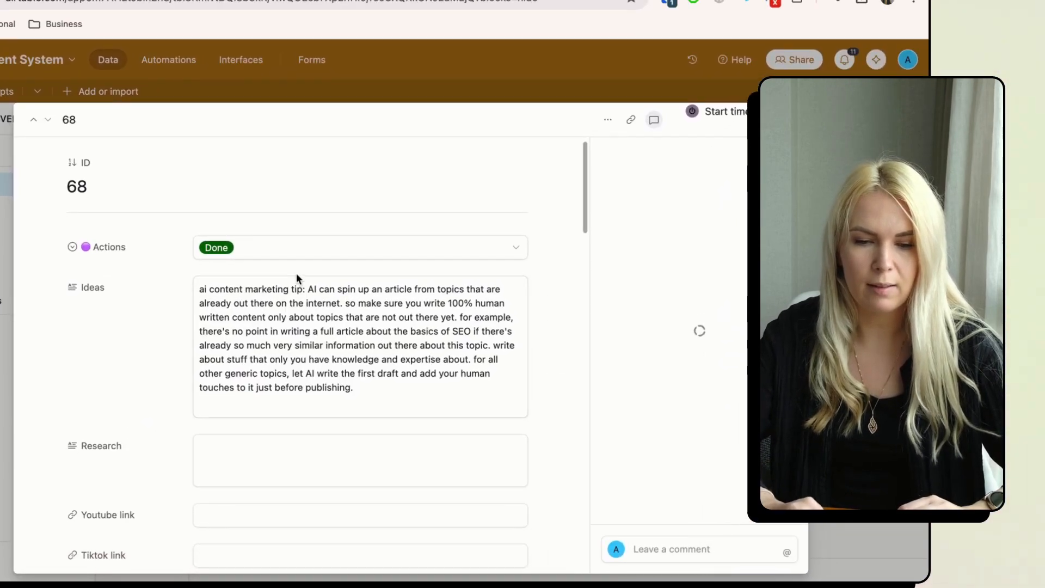
scroll(287, 314, down, 5)
scroll(287, 315, up, 1)
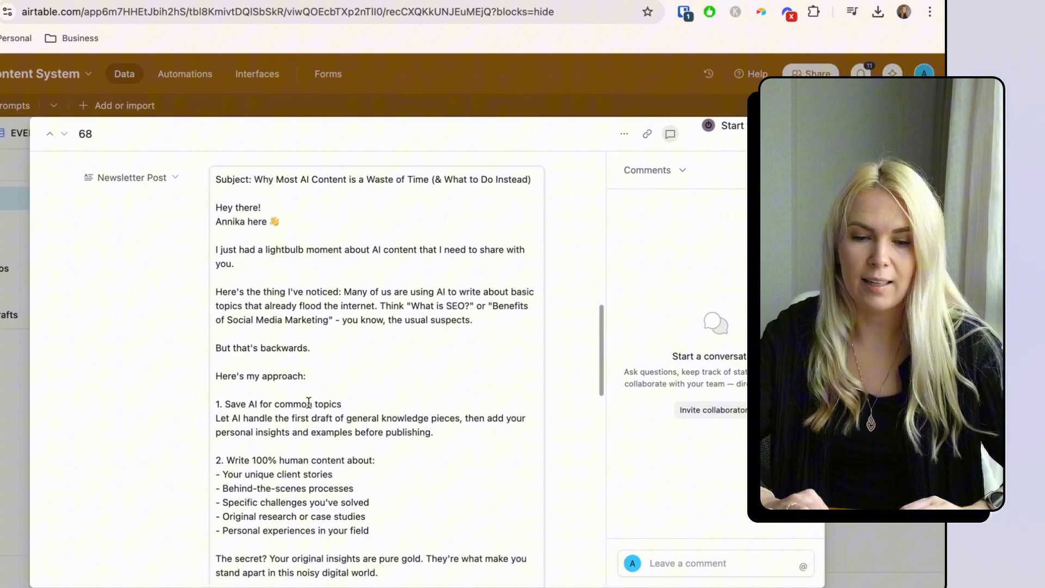
scroll(308, 402, down, 6)
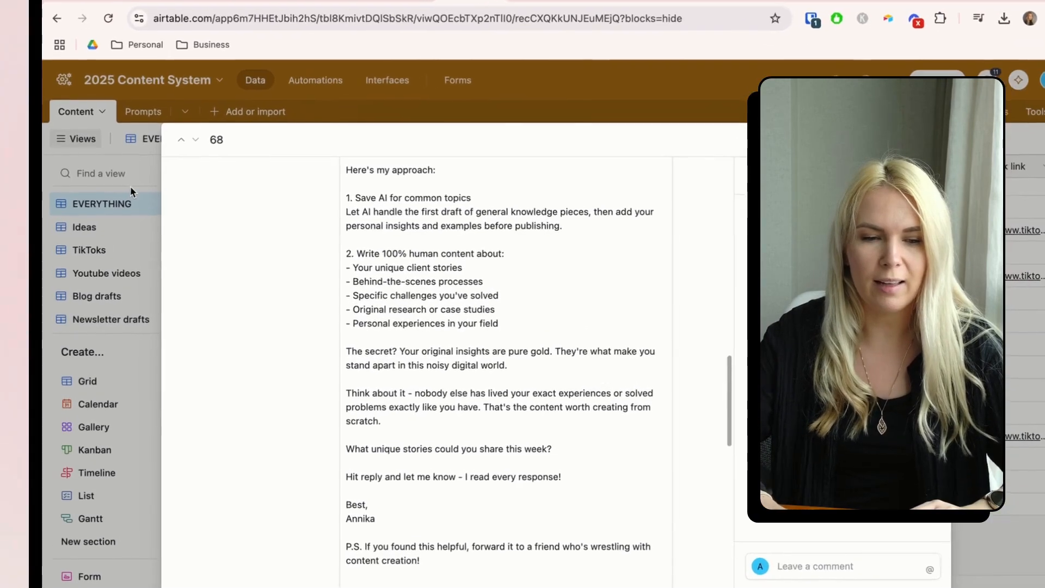
click(125, 185)
click(93, 130)
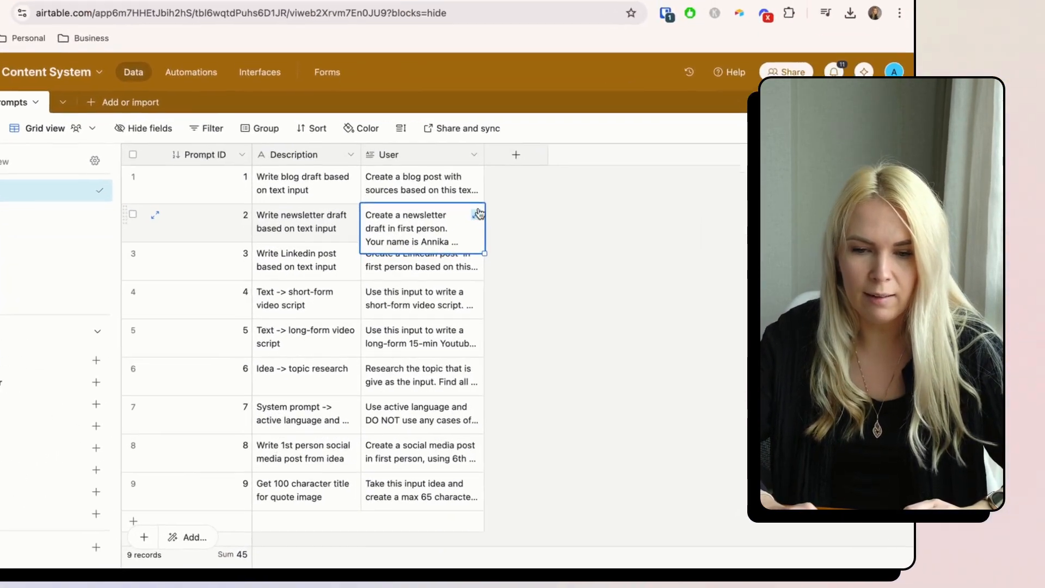
- Read prompt 2's full text, the first-person newsletter prompt for marketers and tech entrepreneurs
click(373, 272)
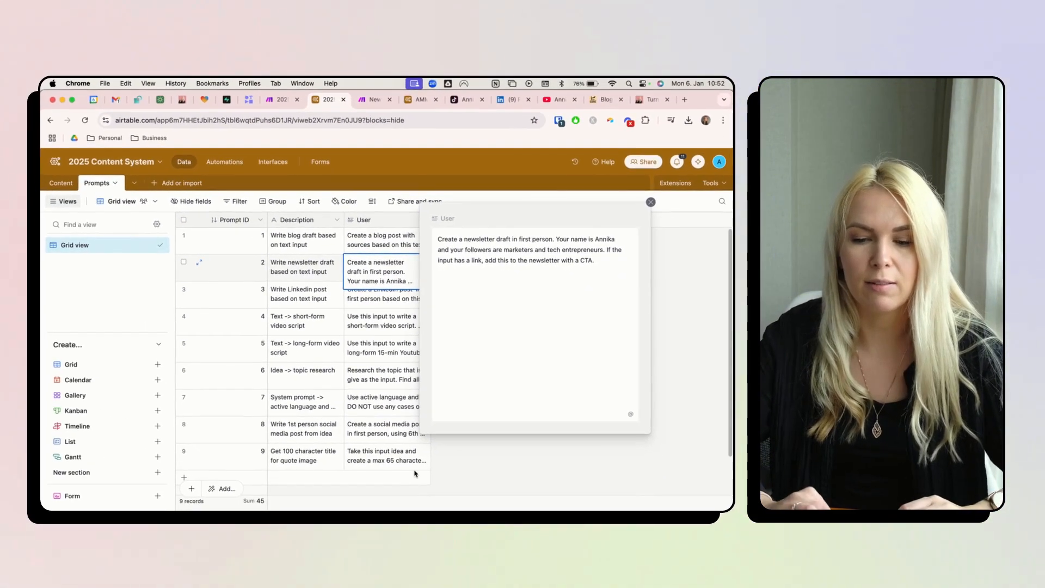
click(467, 470)
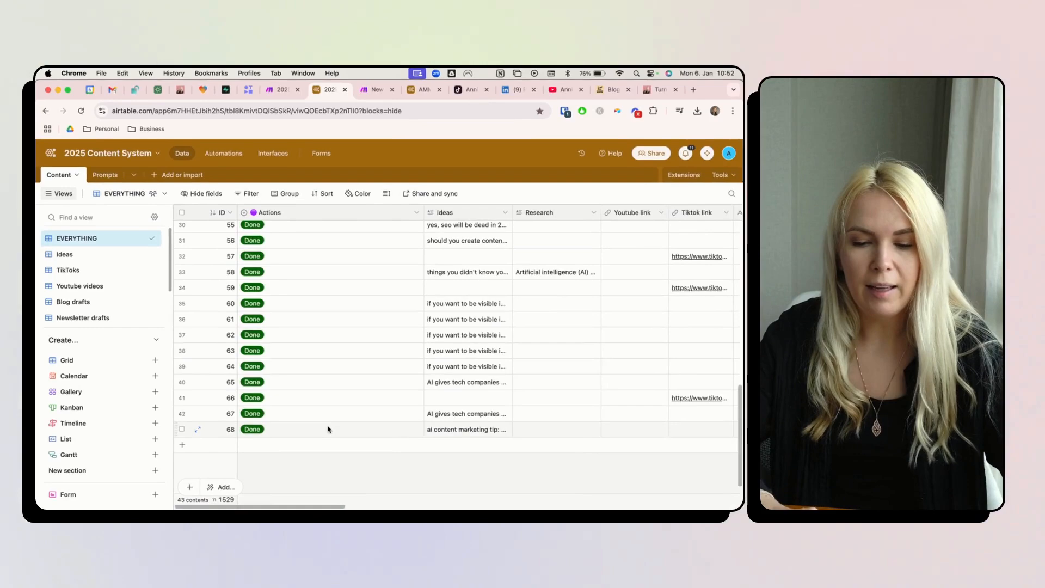
- Pick '6. Get quote image + post from any written copy' in record 68's Actions dropdown
click(328, 429)
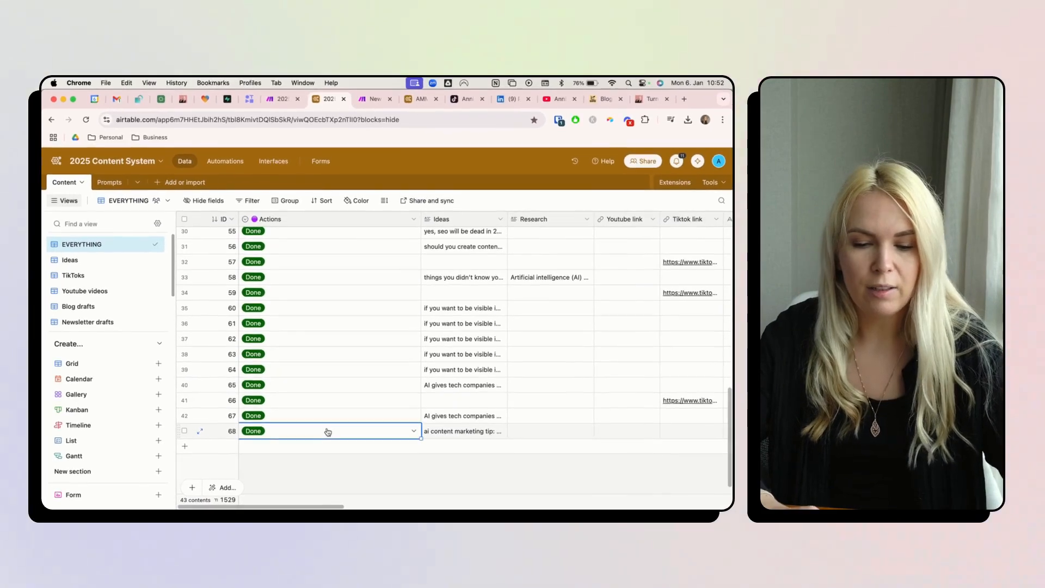
click(327, 433)
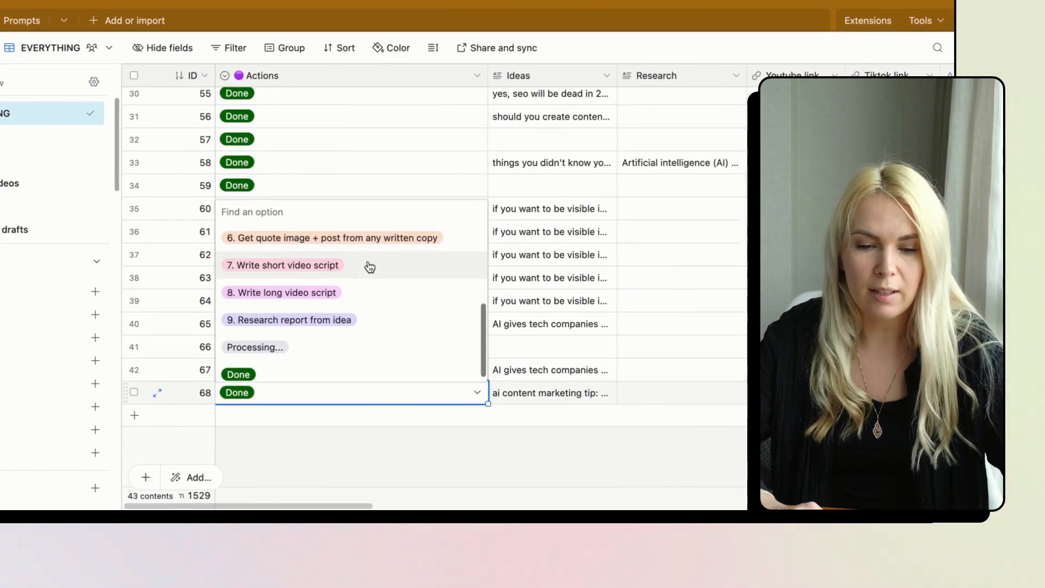
scroll(342, 346, up, 2)
scroll(368, 261, up, 1)
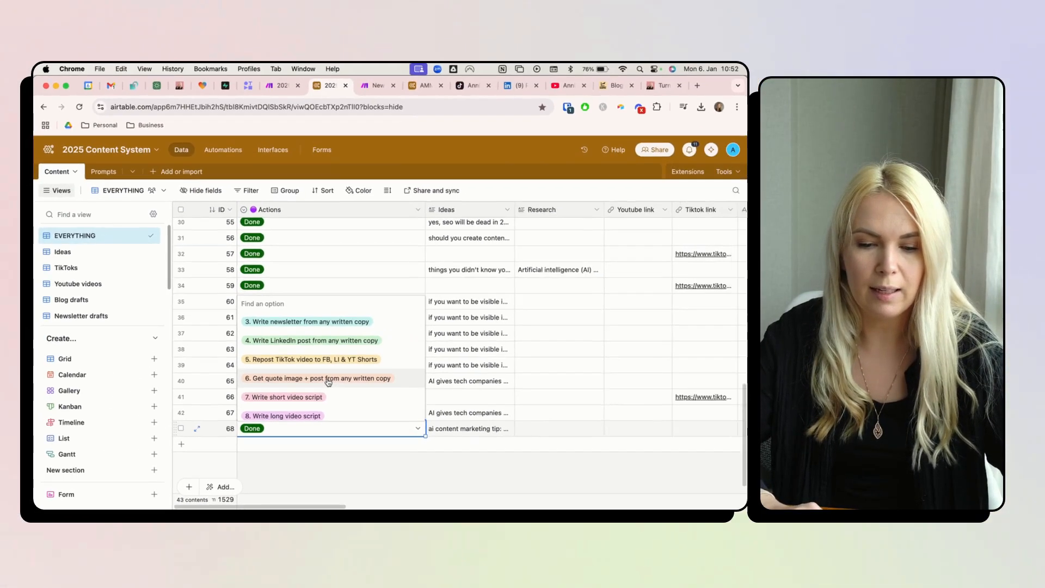
click(328, 384)
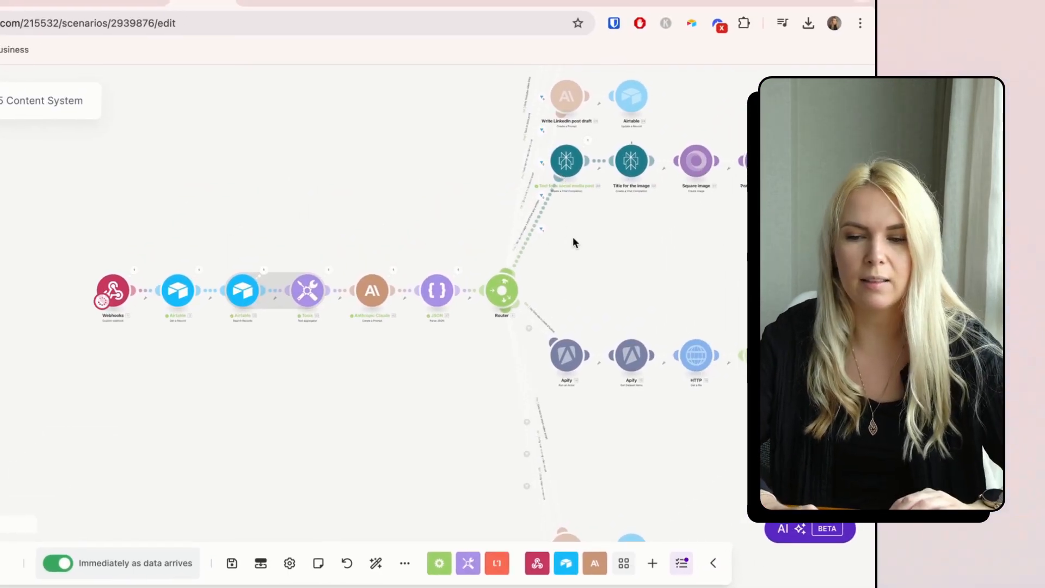
- Watch Make's social post and quote-image modules run, then go back to the Airtable content table
drag(572, 240, 322, 352)
scroll(350, 286, up, 3)
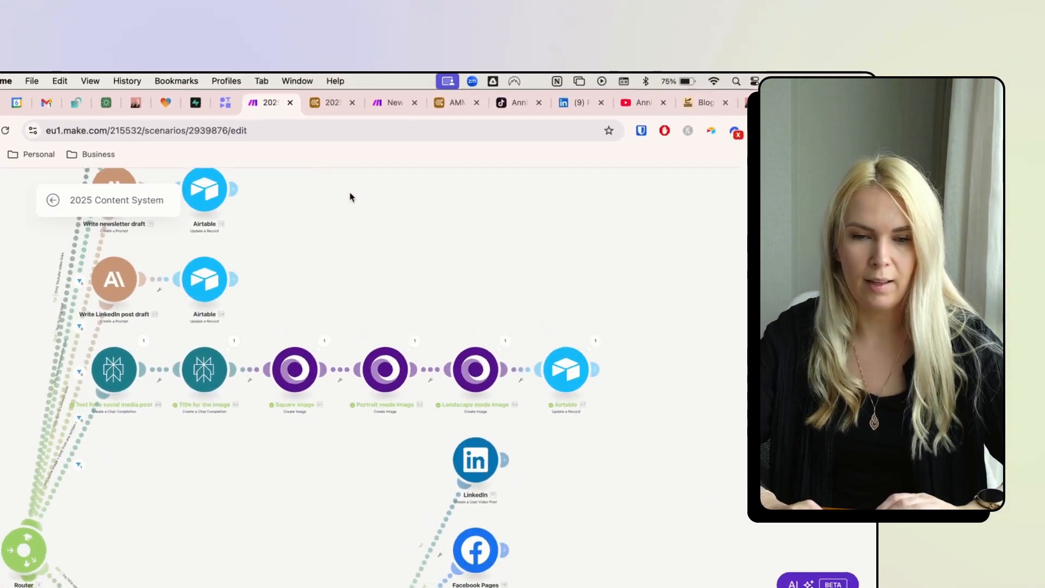
click(294, 53)
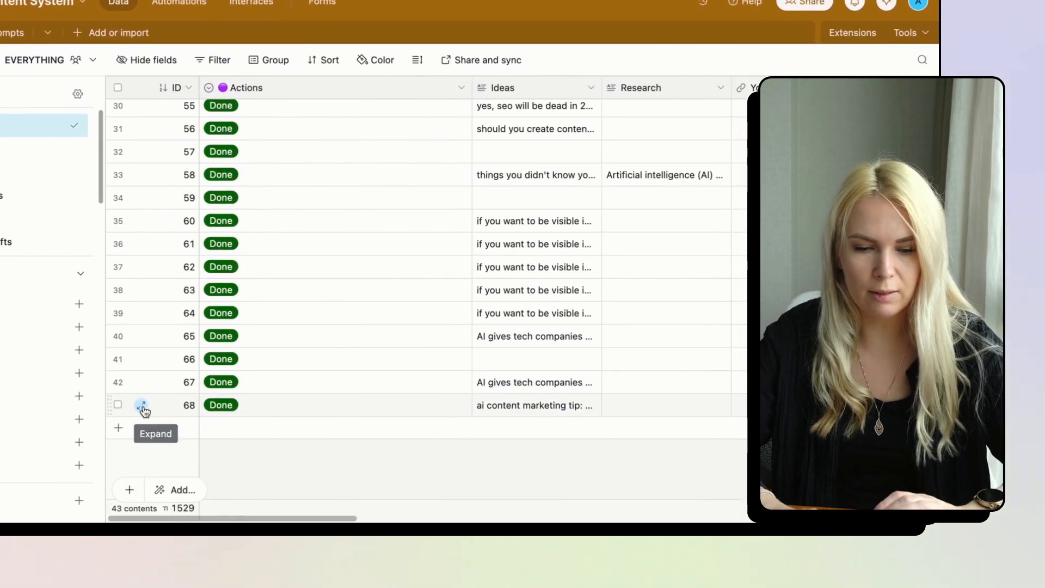
- Review record 68's generated LinkedIn post and preview the first of its three quote images
click(157, 524)
scroll(373, 348, down, 10)
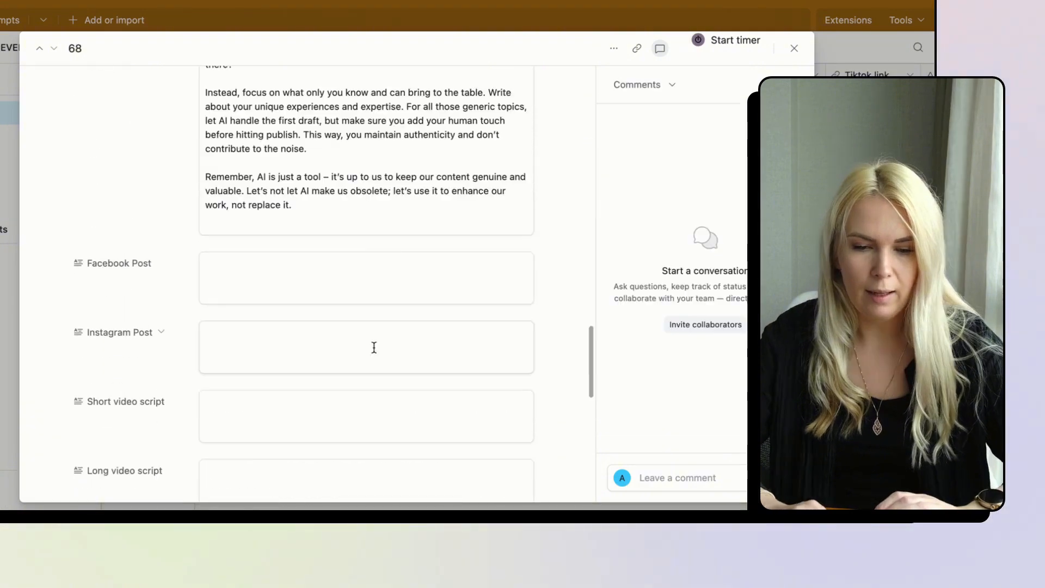
scroll(373, 346, up, 2)
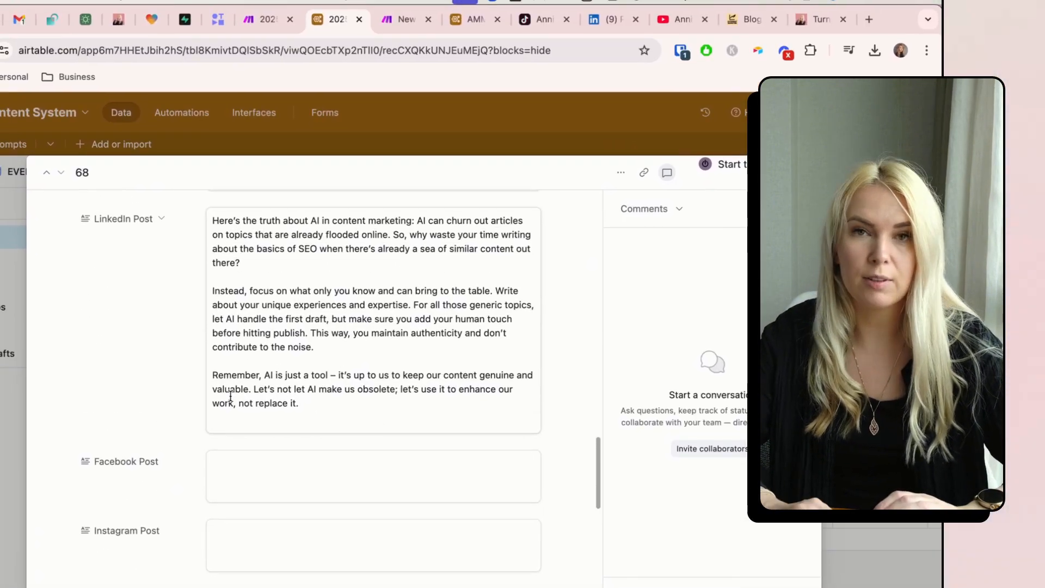
scroll(228, 397, down, 15)
click(281, 336)
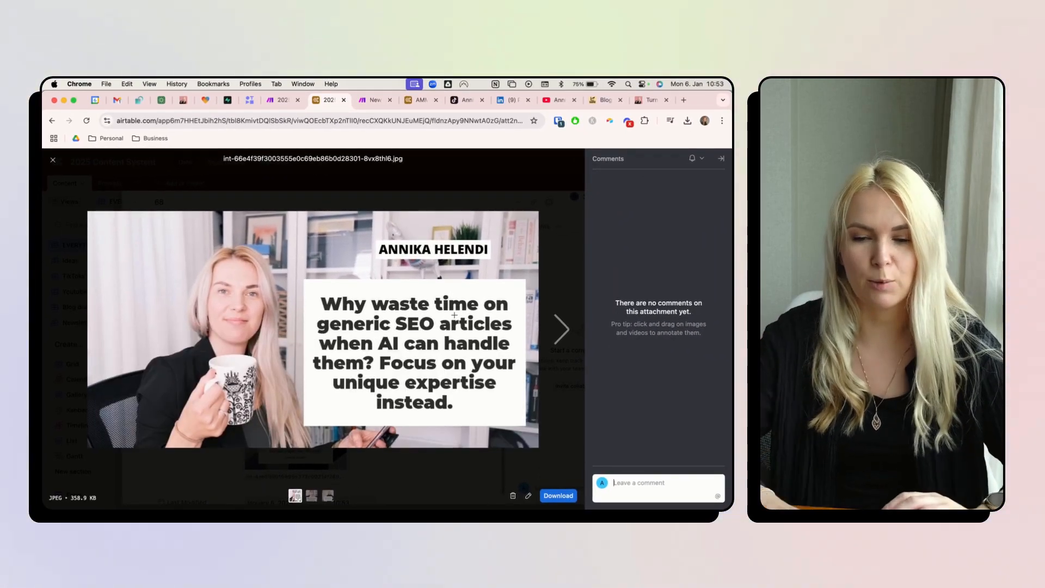
key(Escape)
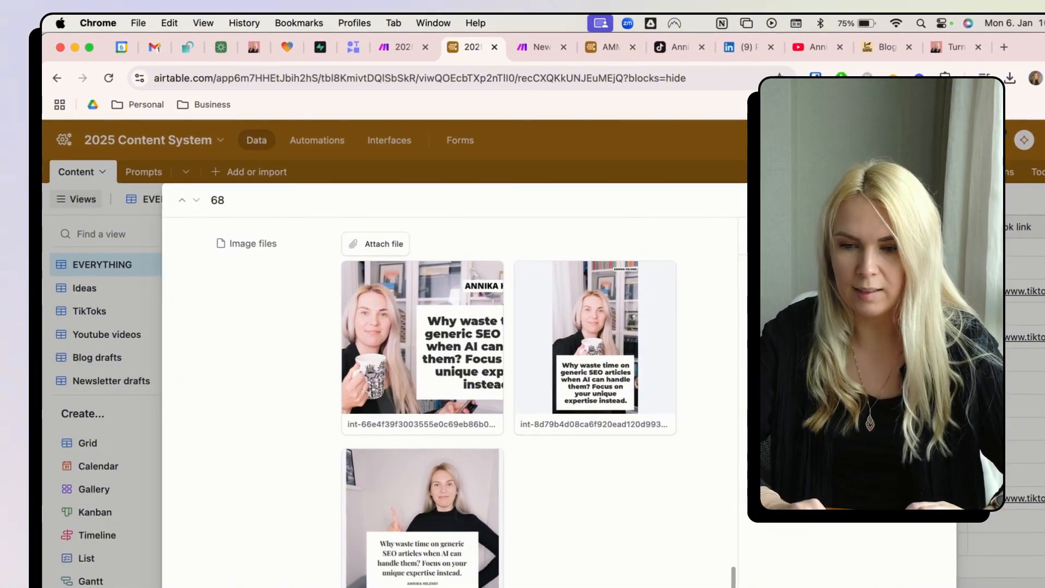
key(Escape)
- Add a new record 69 and close its Actions options without picking one
click(446, 566)
click(446, 546)
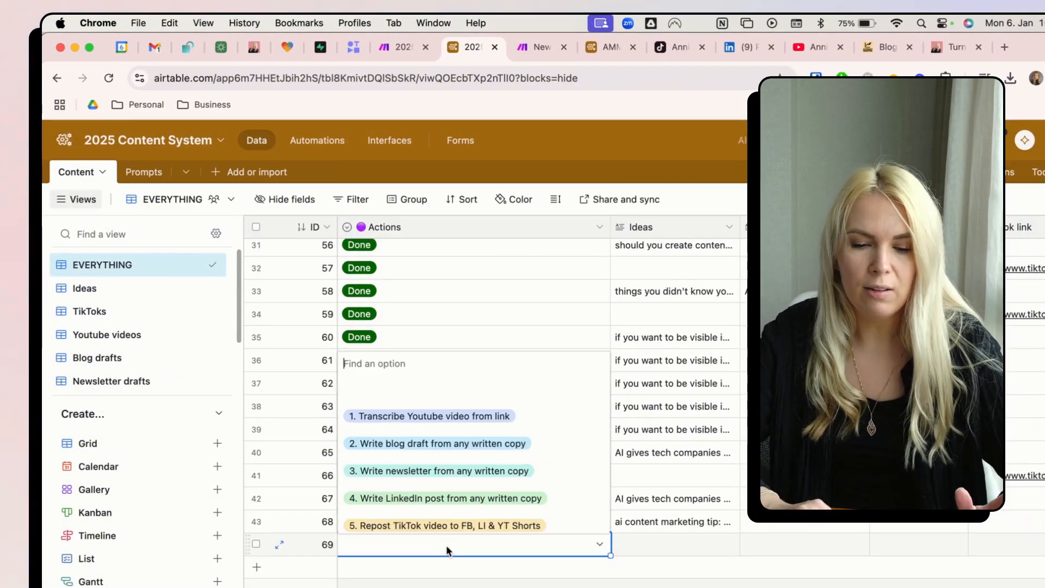
scroll(493, 463, down, 1)
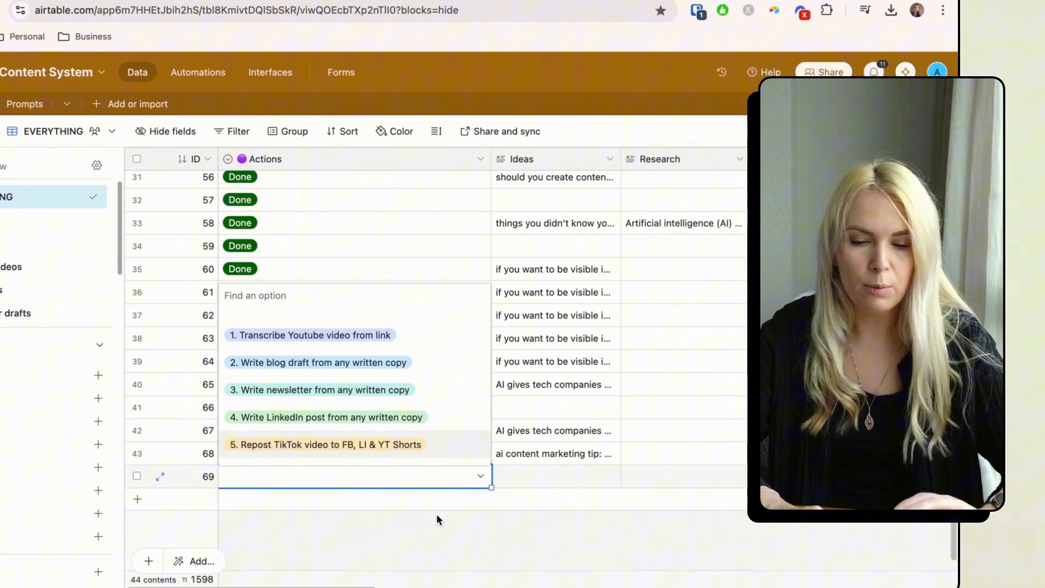
click(558, 585)
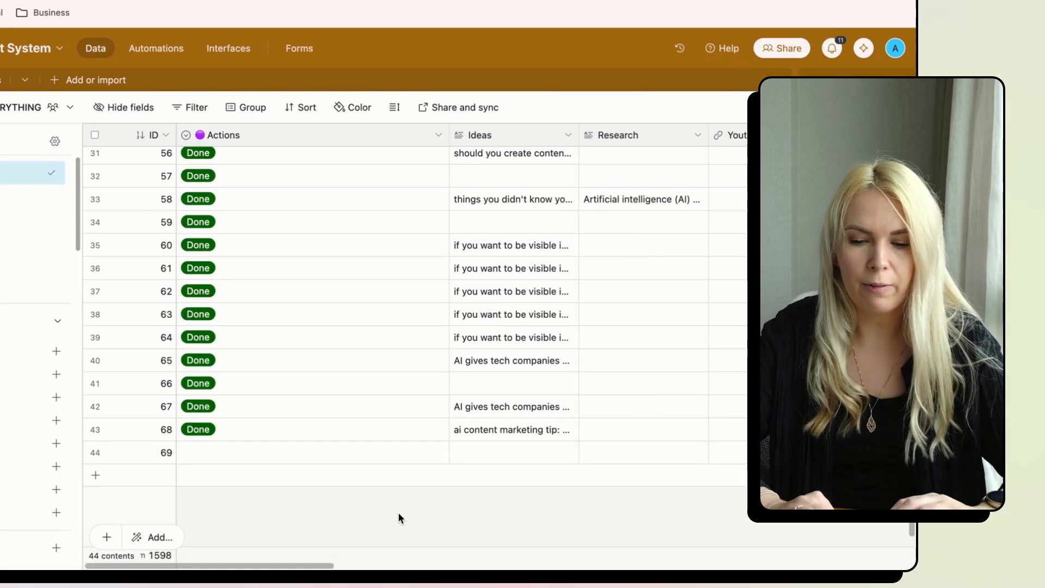
- Select record 69's Youtube link cell but leave it empty
scroll(679, 538, right, 3)
scroll(514, 443, right, 1)
click(543, 443)
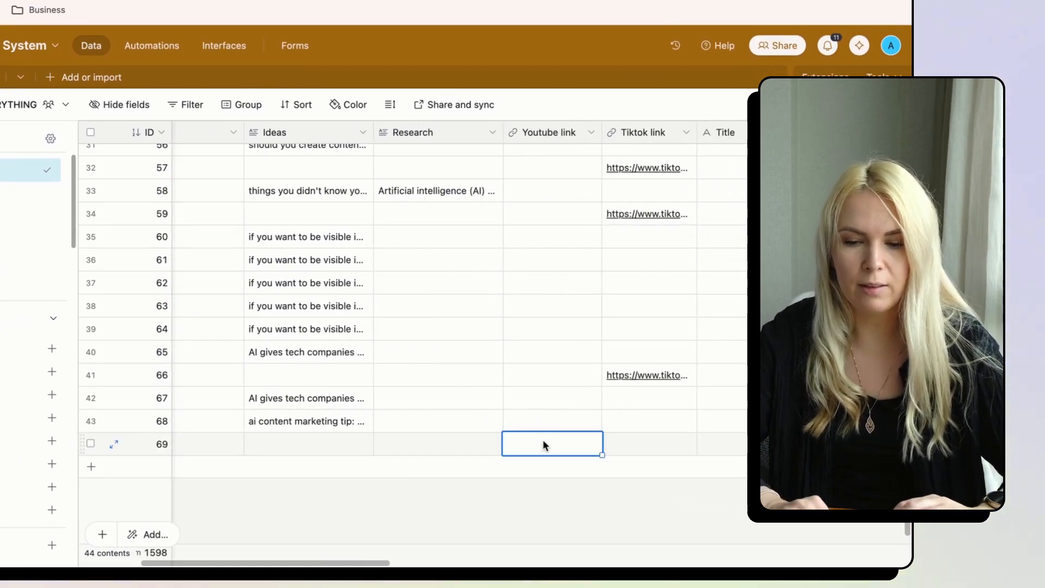
click(576, 446)
click(514, 487)
scroll(403, 446, left, 3)
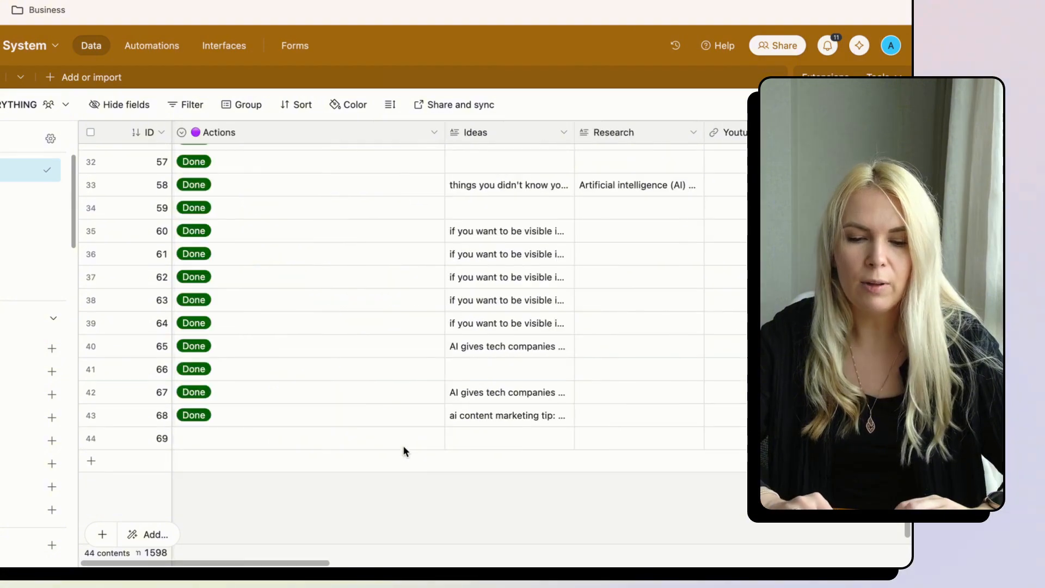
- Reopen record 69's Actions options, dismiss them unchosen, and scroll across the row
click(363, 446)
click(363, 446)
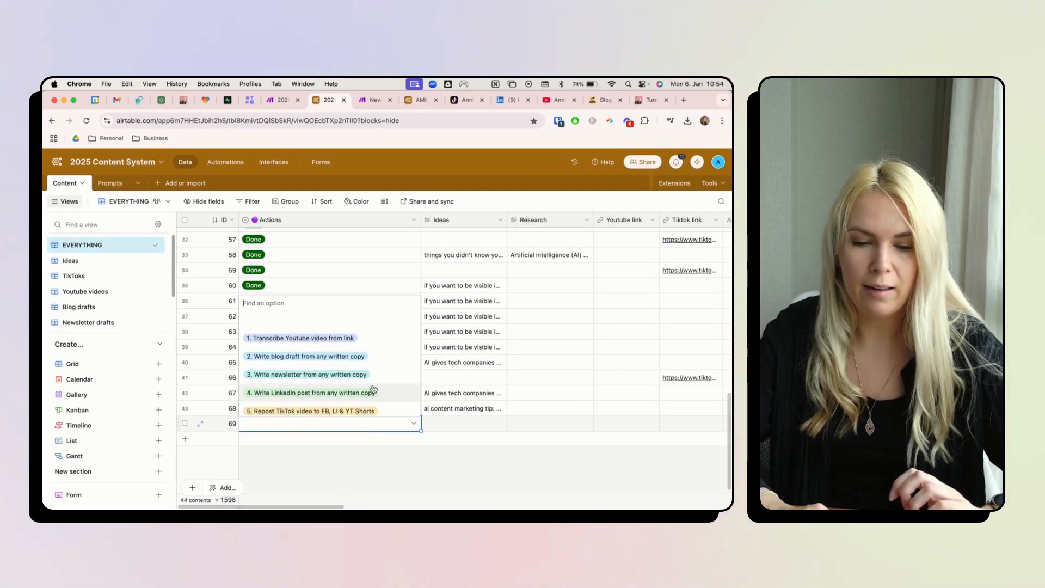
scroll(366, 391, down, 2)
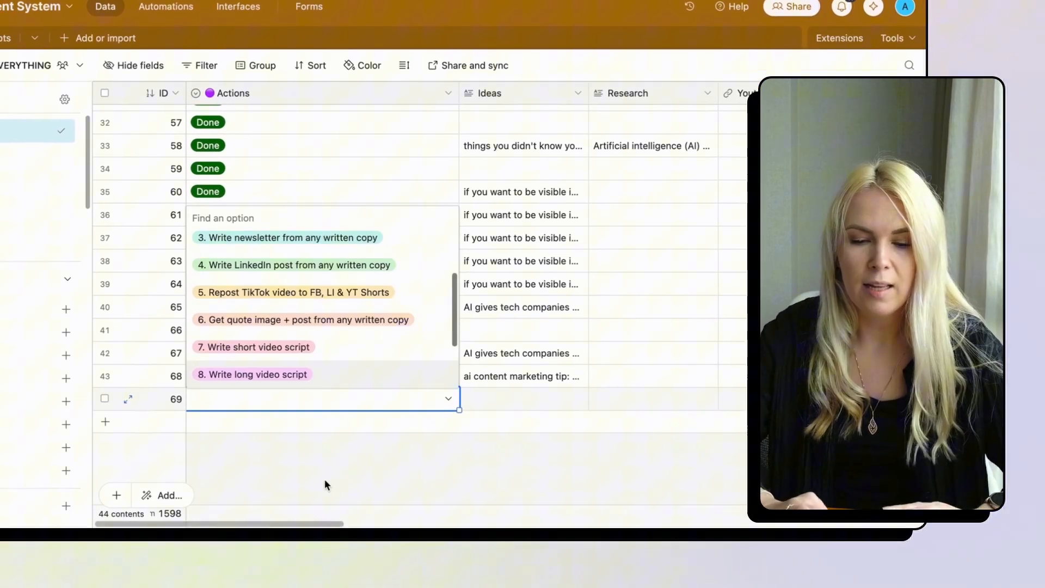
click(311, 517)
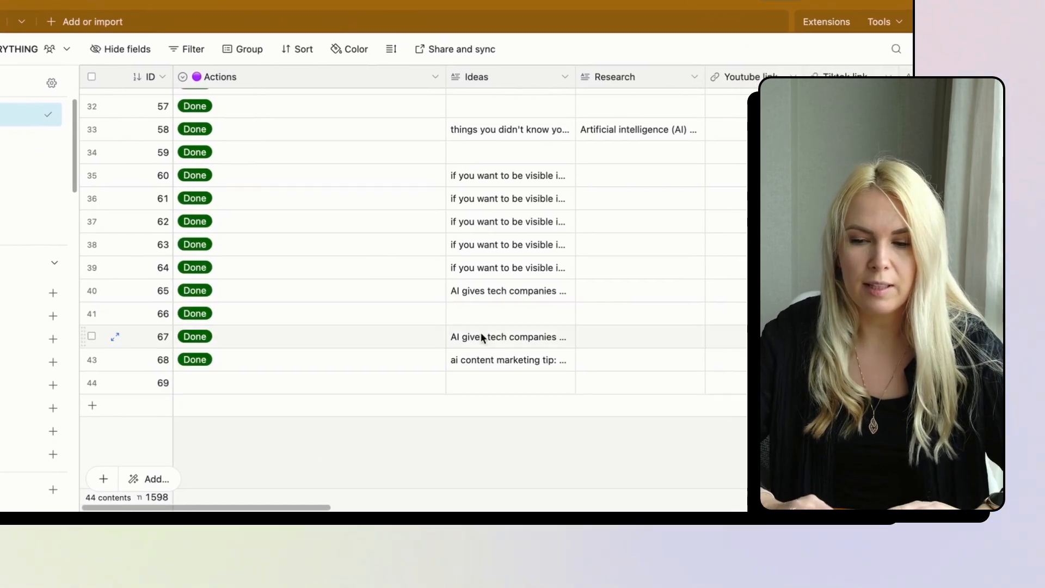
scroll(489, 383, right, 5)
scroll(472, 329, right, 3)
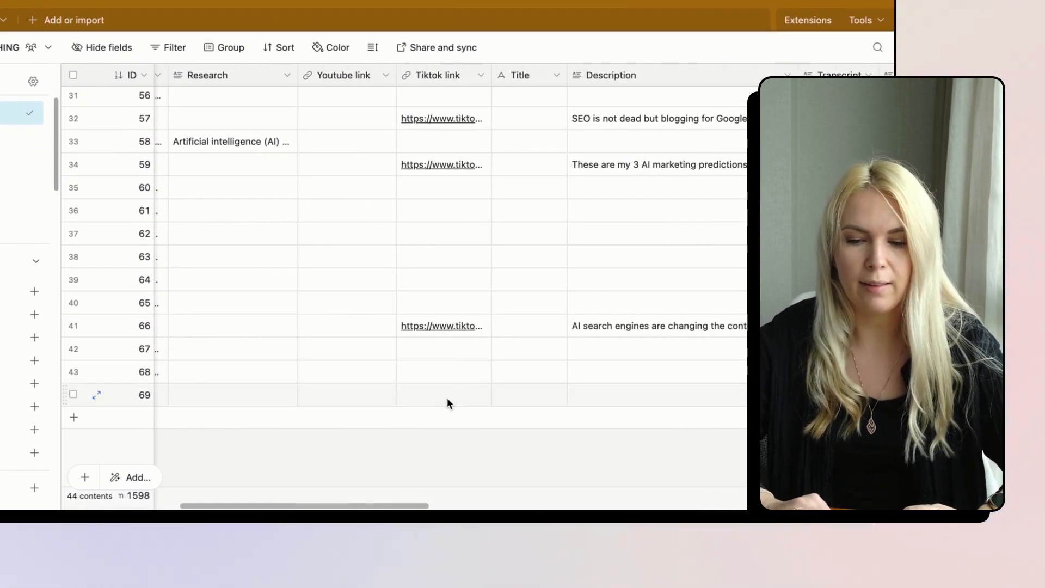
scroll(381, 388, left, 10)
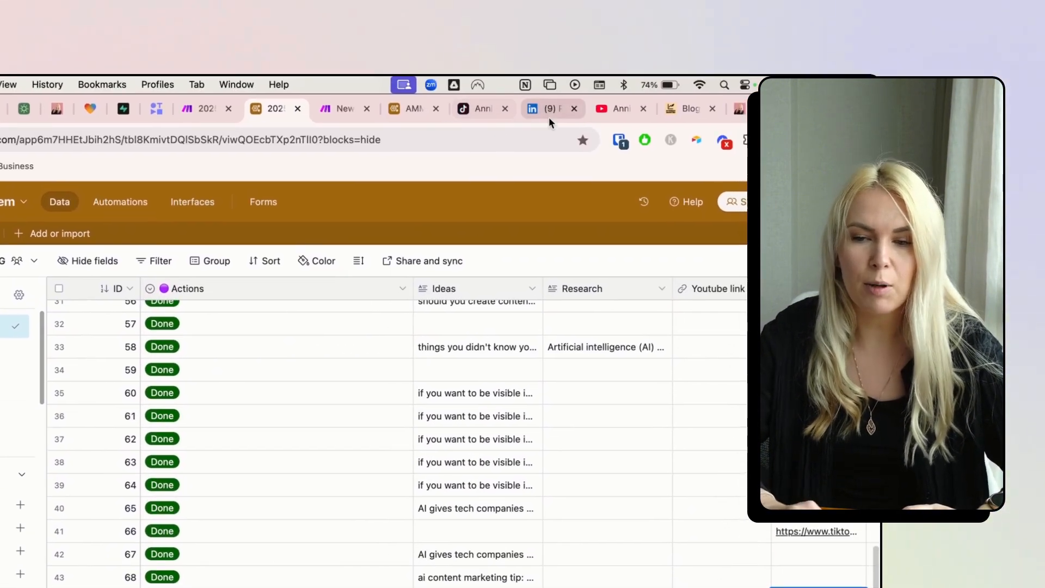
- View the AI search engines video post on LinkedIn and TikTok, then move to the AMM base
click(548, 115)
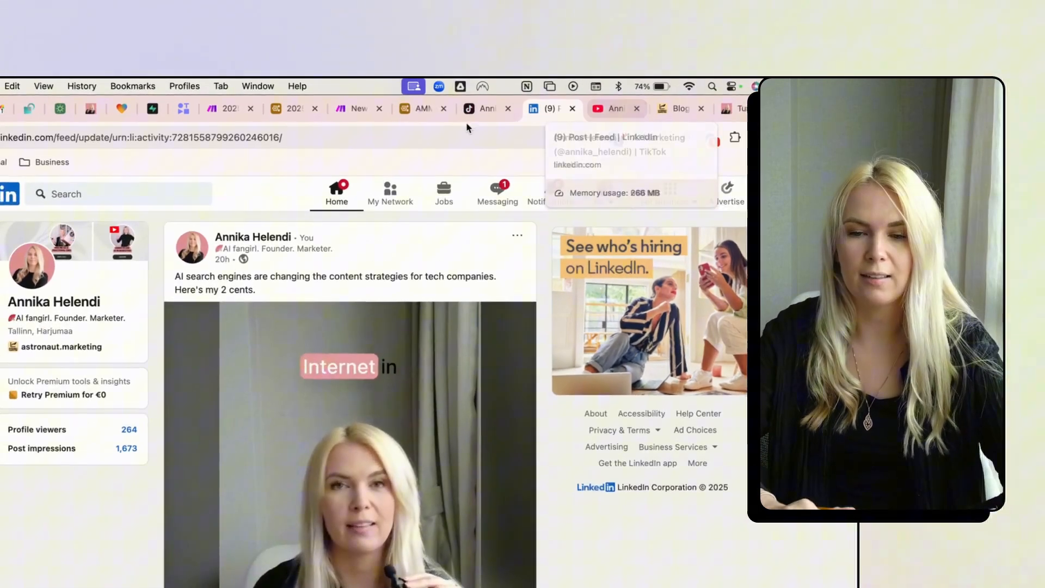
click(325, 99)
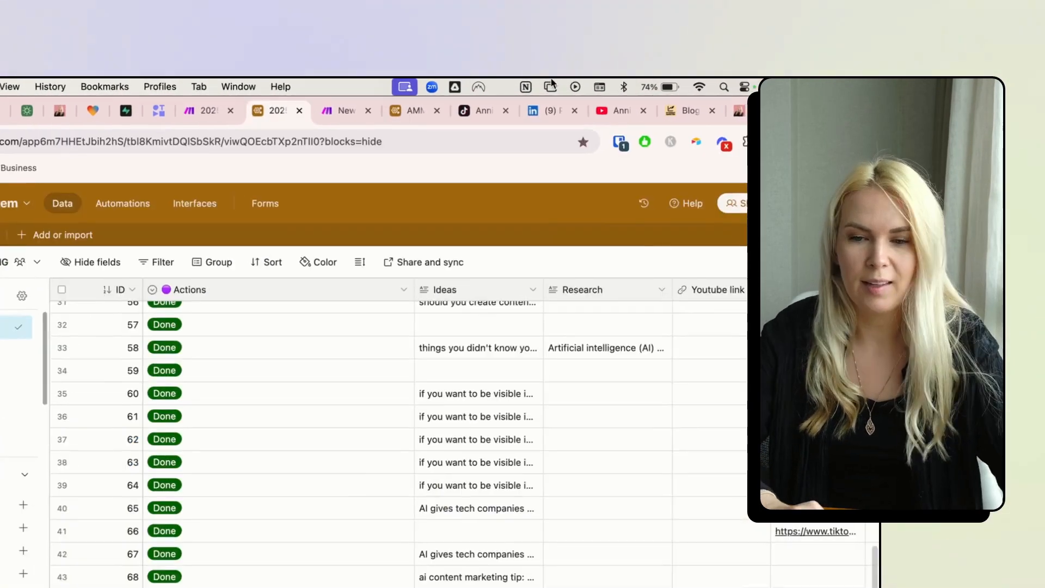
click(459, 111)
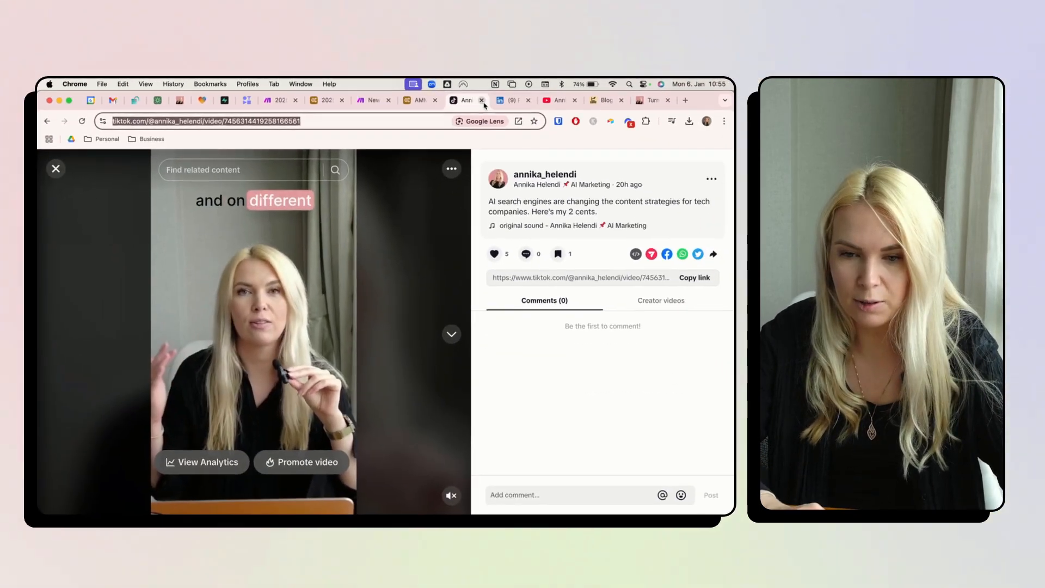
click(481, 110)
click(482, 102)
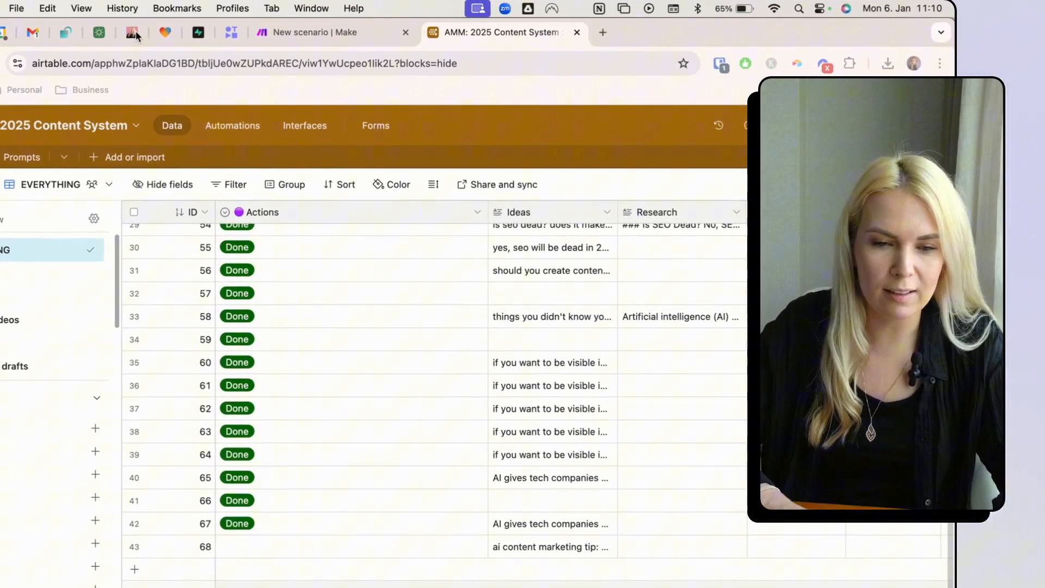
- Glance at the AI Marketing Masters Circle feed, then return to the blank Make scenario
click(183, 100)
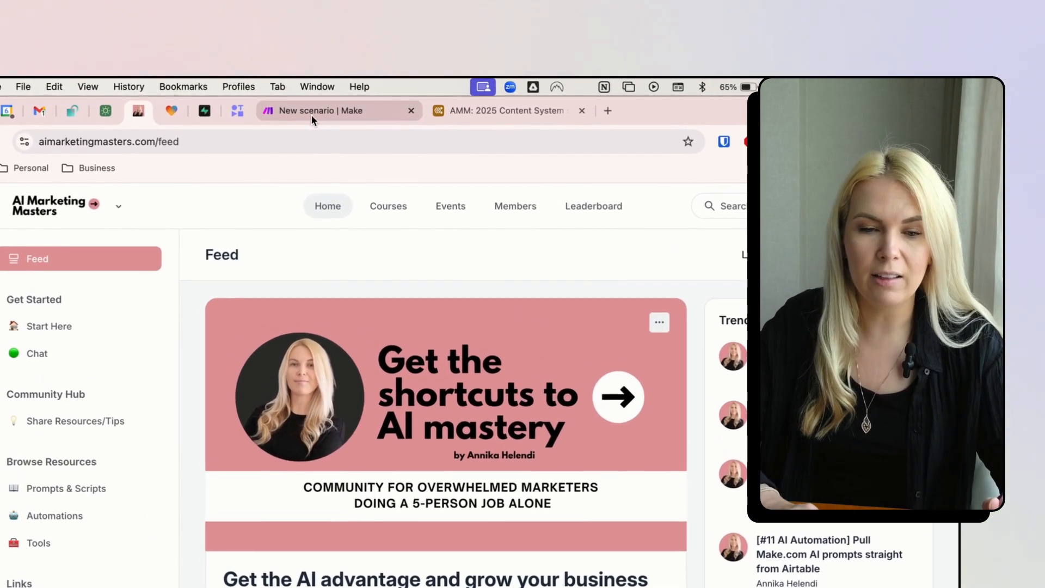
click(304, 101)
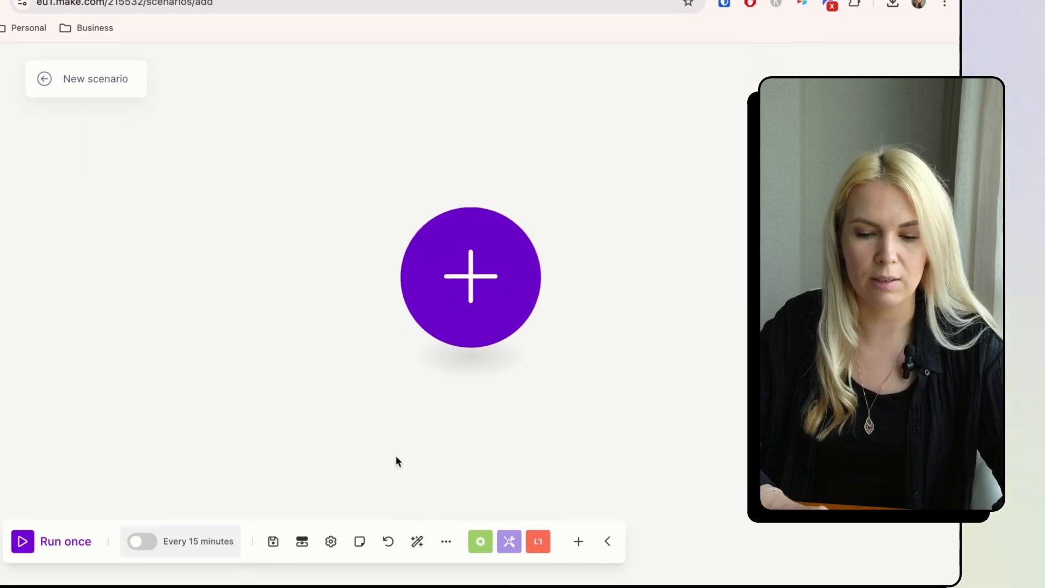
- Import the saved Content System JSON blueprint into the new Make scenario via Import blueprint
click(435, 527)
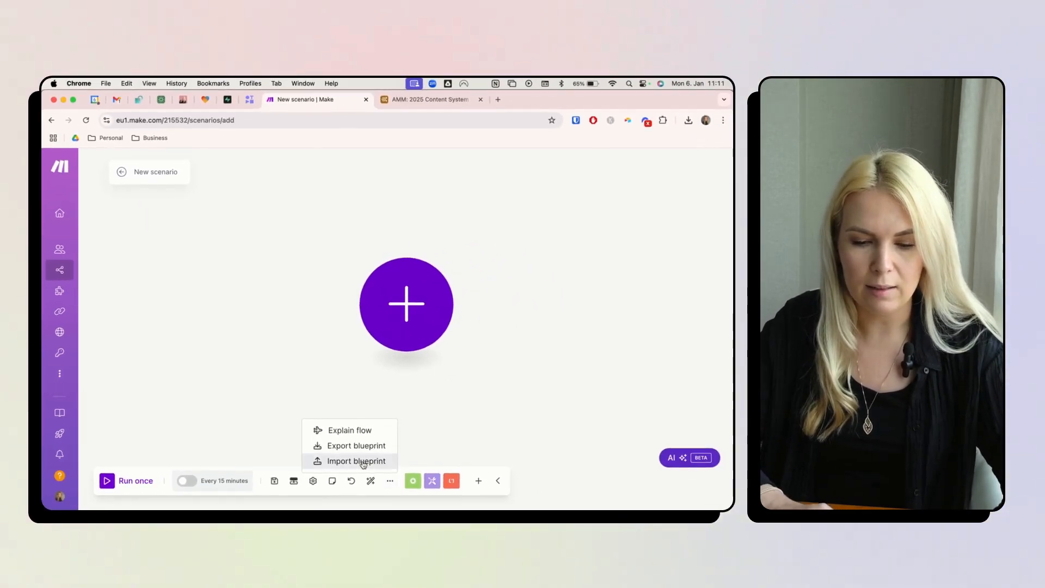
click(363, 461)
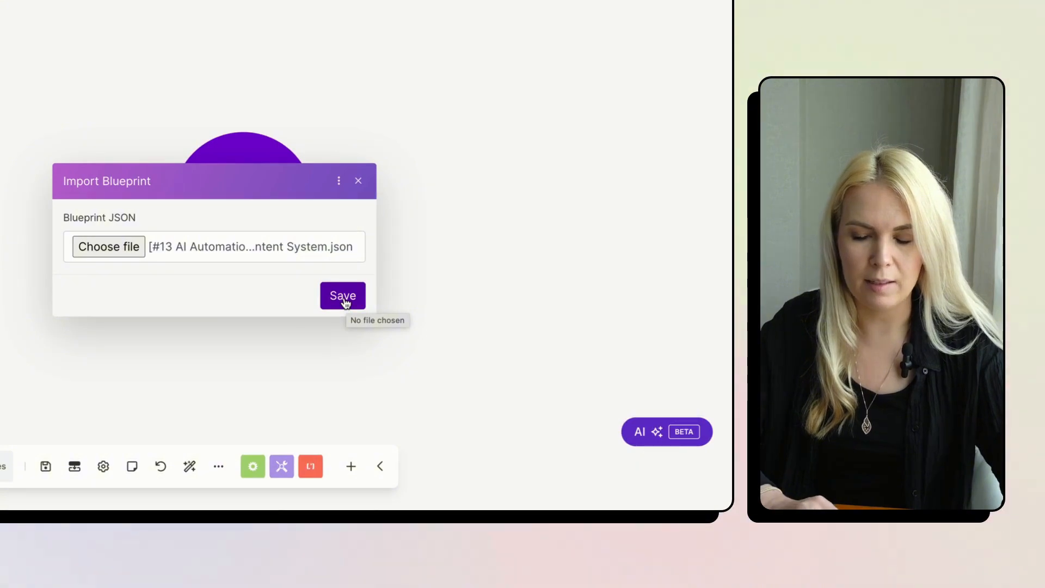
click(343, 297)
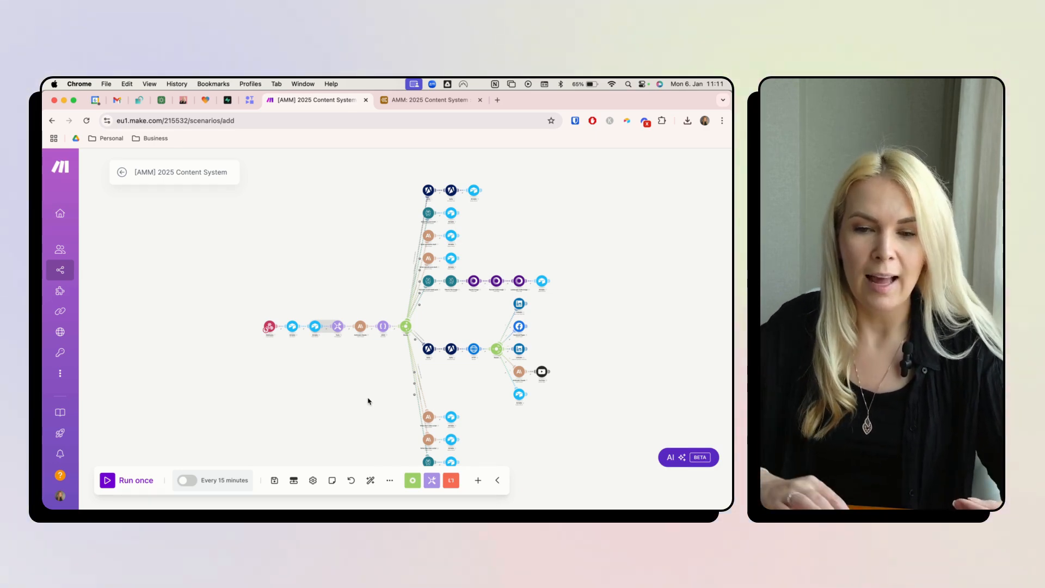
click(418, 100)
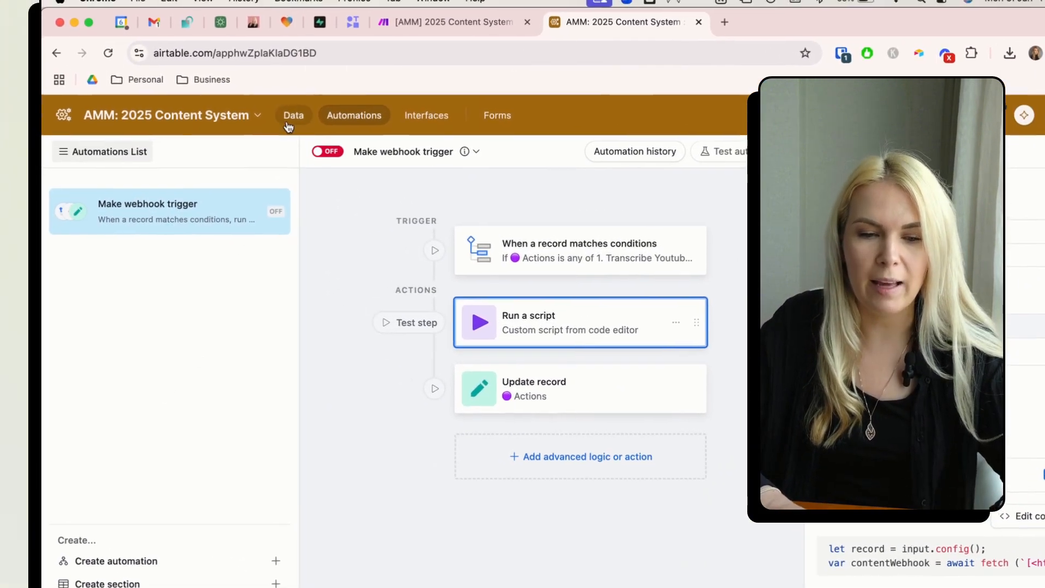
- Check the Circle community and imported Make scenario, ending on Airtable's Content table EVERYTHING grid
click(289, 126)
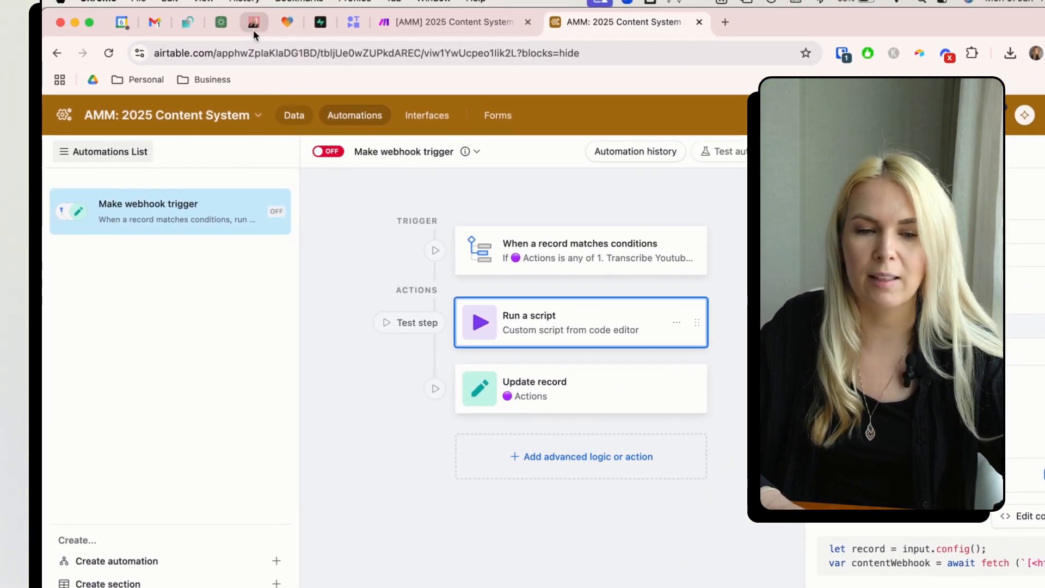
click(253, 27)
click(479, 23)
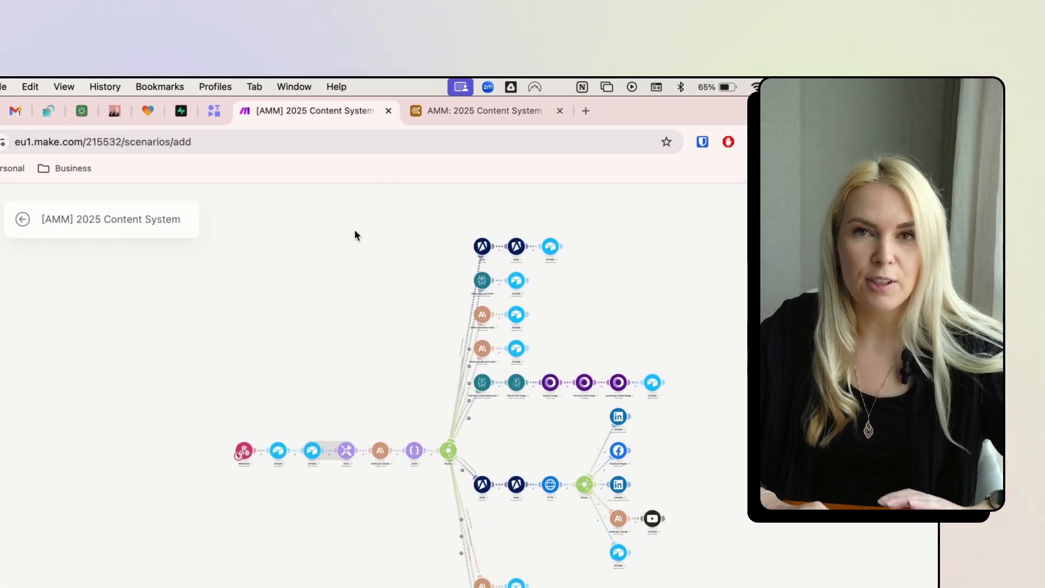
click(452, 121)
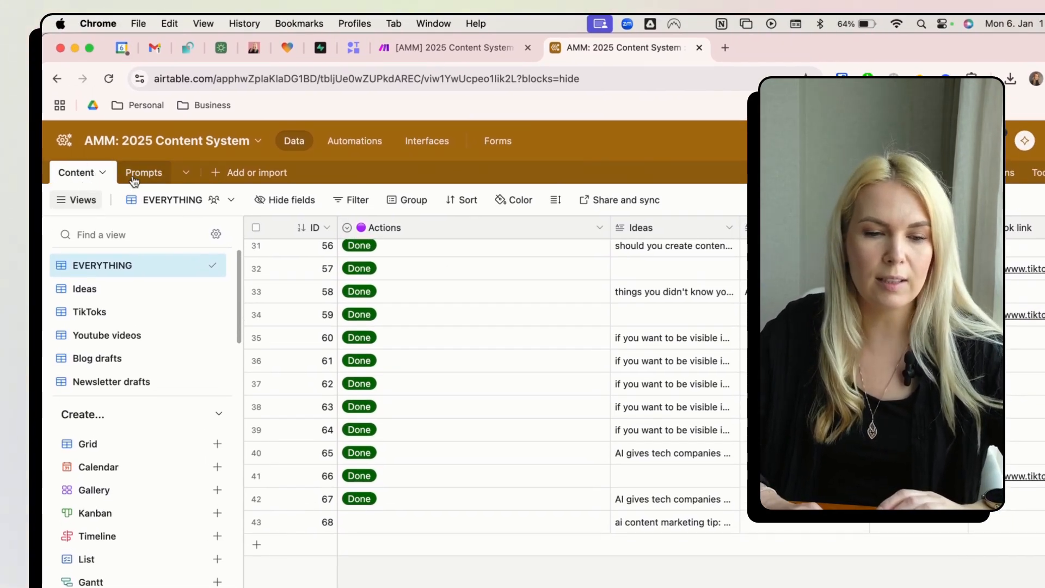
- Peek at the Prompts table, confirm ID is an Autonumber field, and open the Actions field menu
click(133, 181)
click(73, 172)
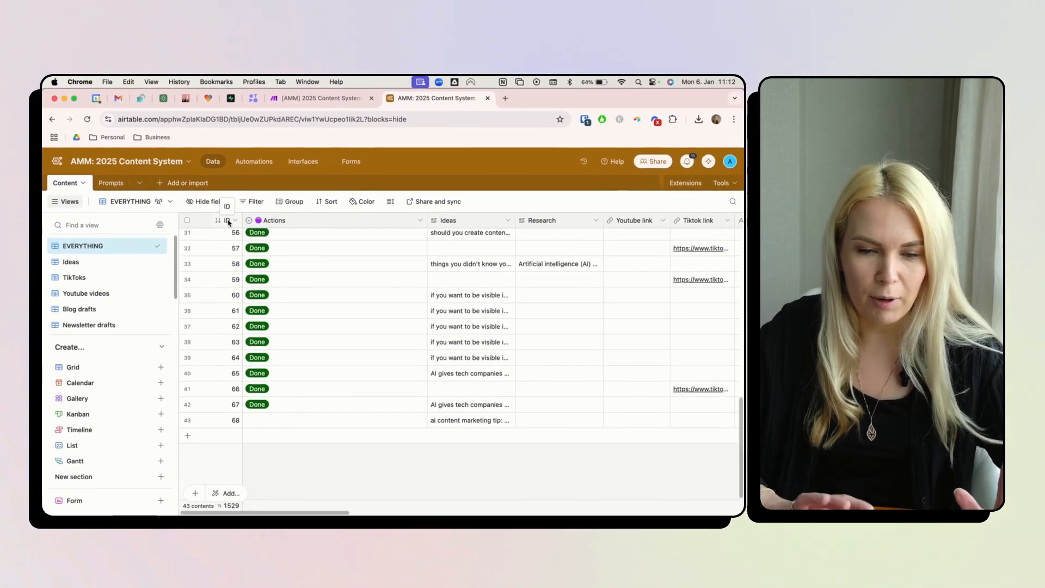
right_click(318, 228)
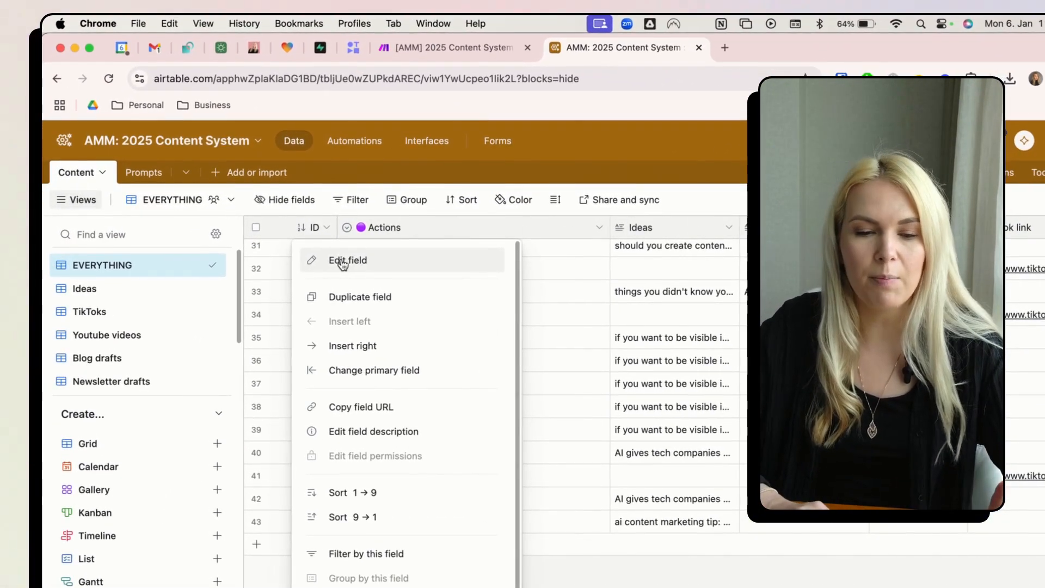
click(239, 241)
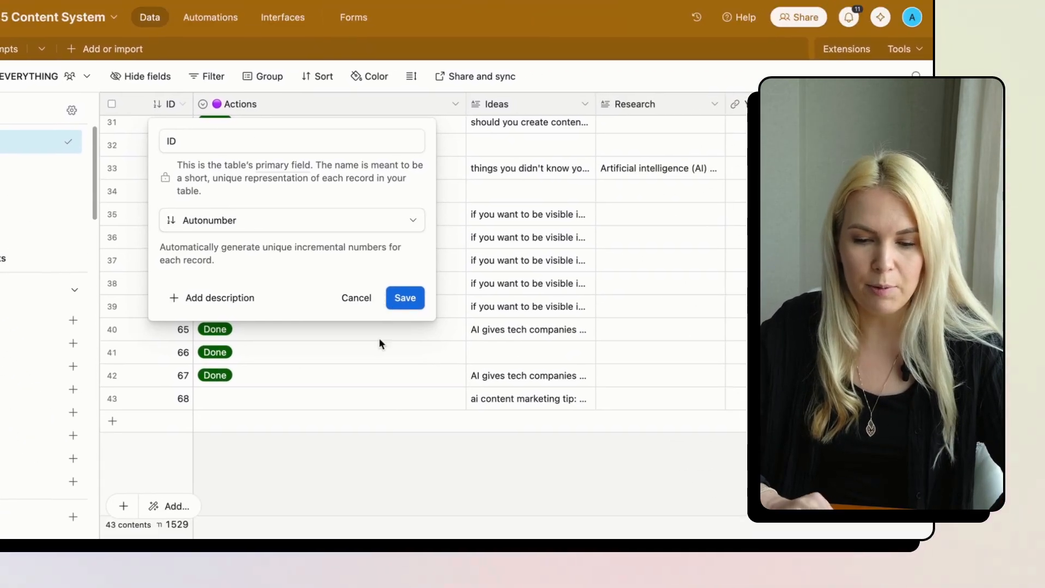
click(525, 462)
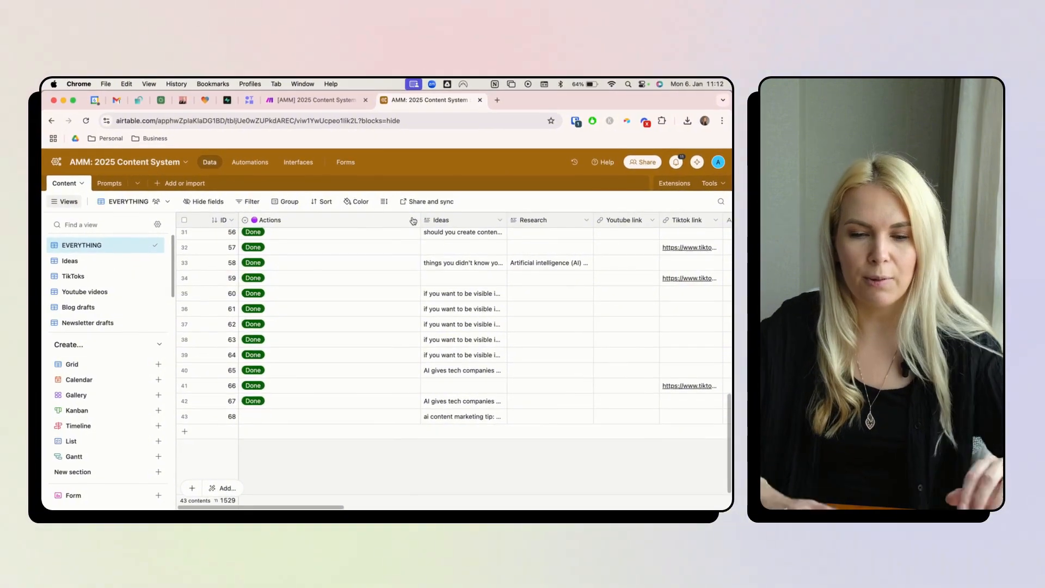
click(450, 208)
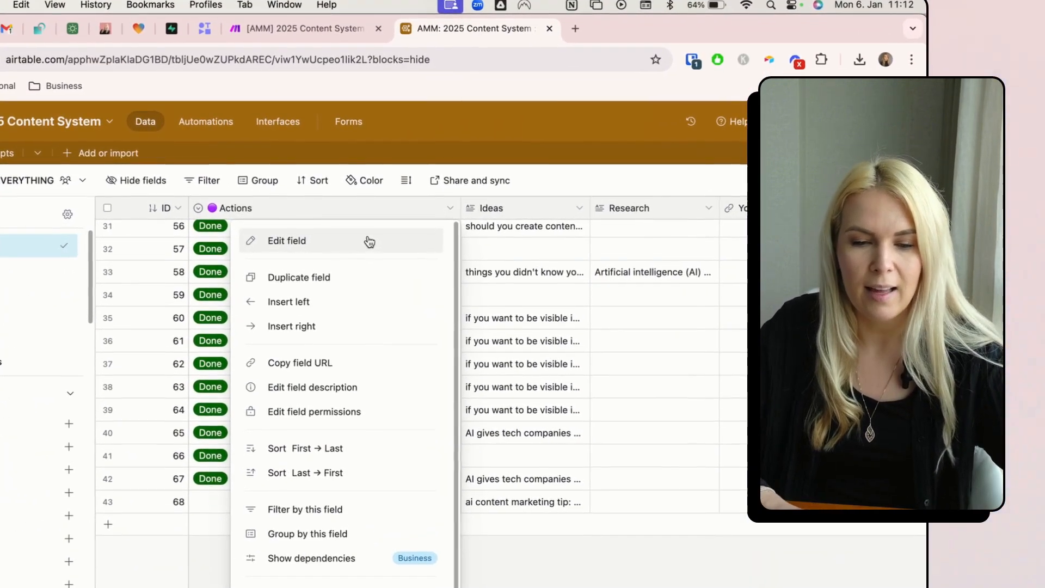
- Review the Actions single-select options from '1. Transcribe Youtube video from link' down to Done
click(342, 240)
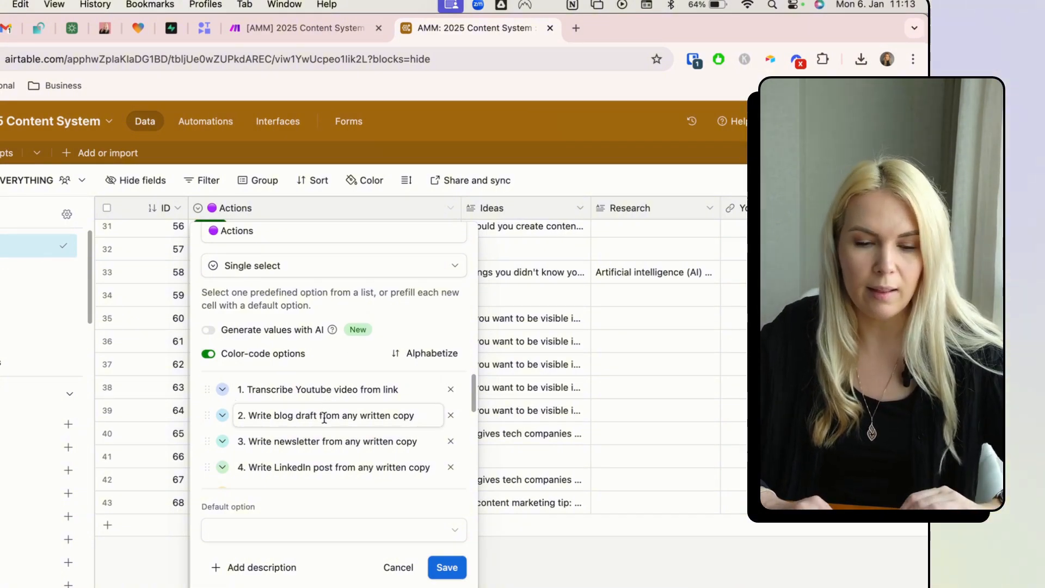
scroll(325, 418, down, 2)
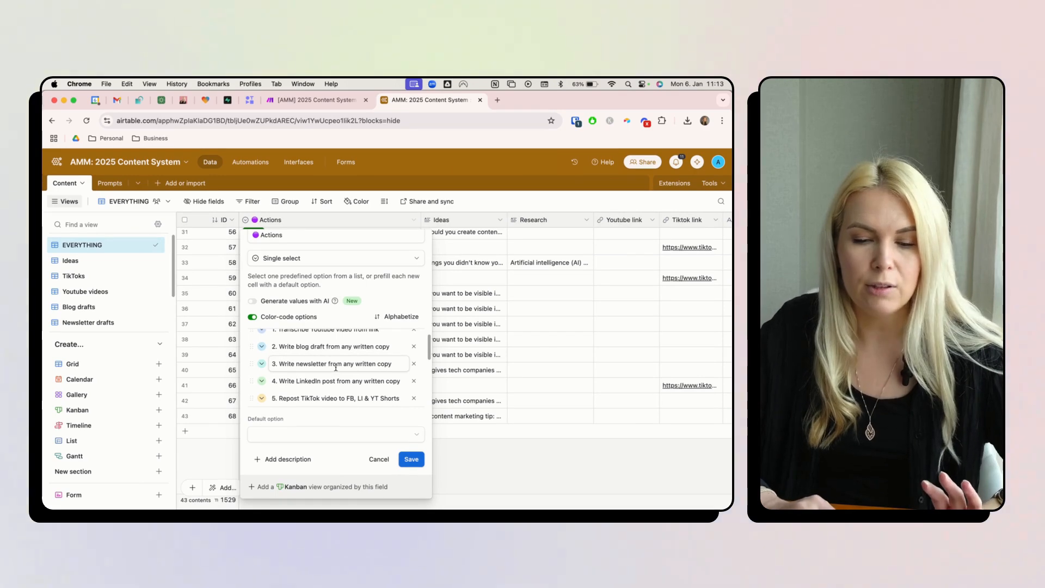
scroll(335, 368, down, 1)
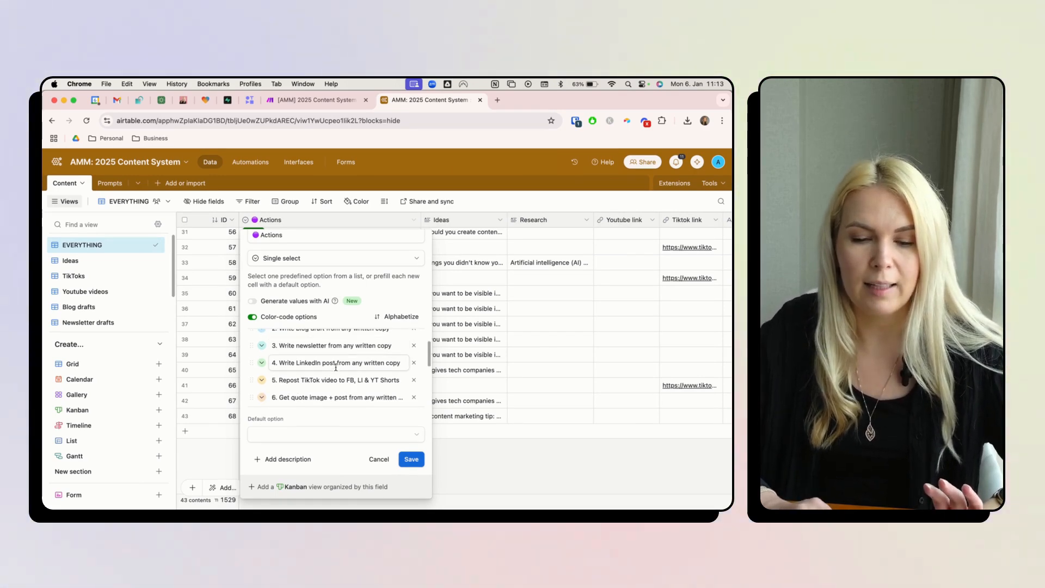
scroll(330, 363, down, 1)
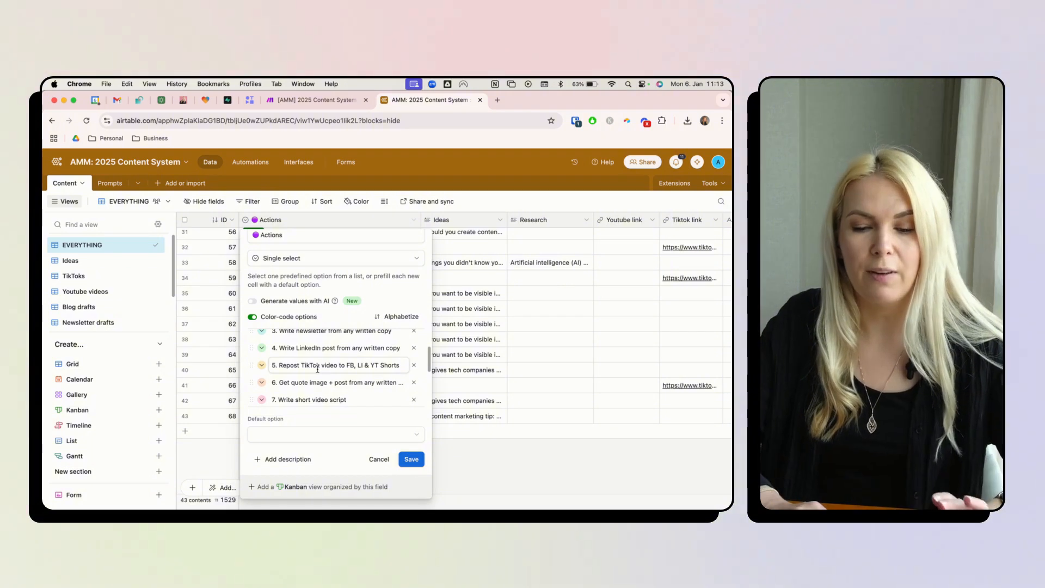
scroll(317, 369, down, 1)
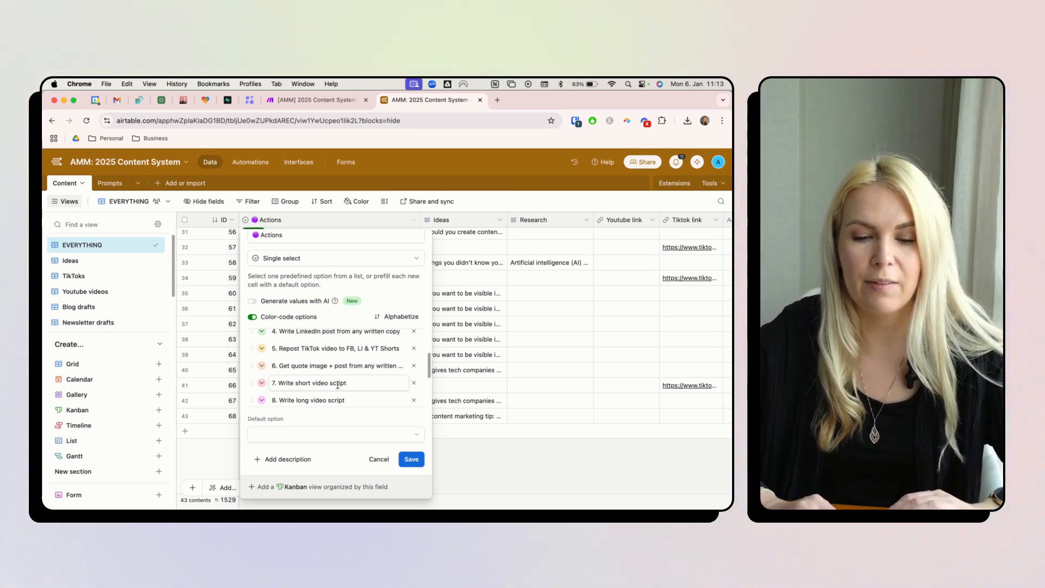
scroll(337, 385, down, 1)
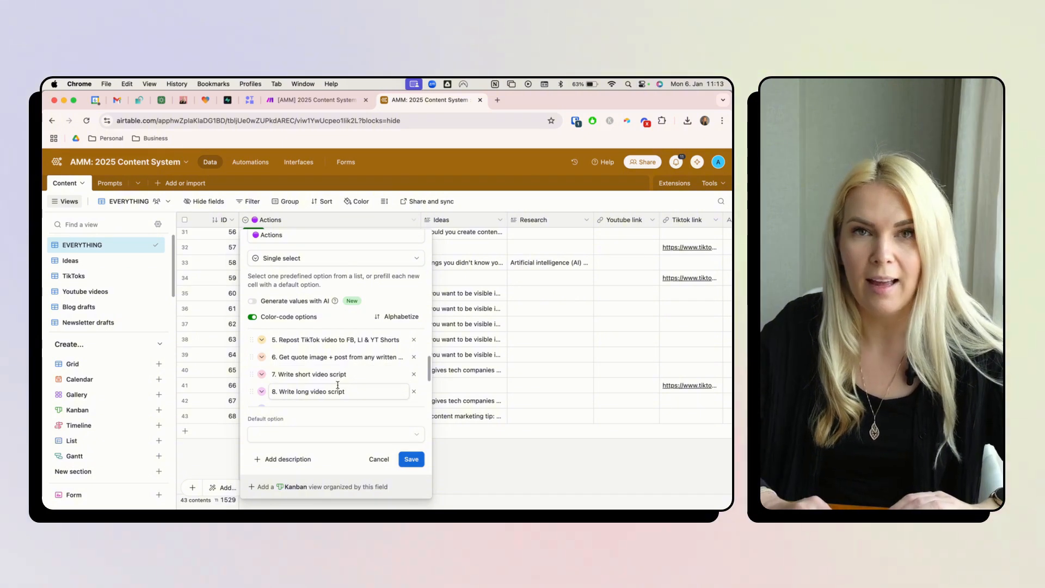
scroll(338, 385, down, 1)
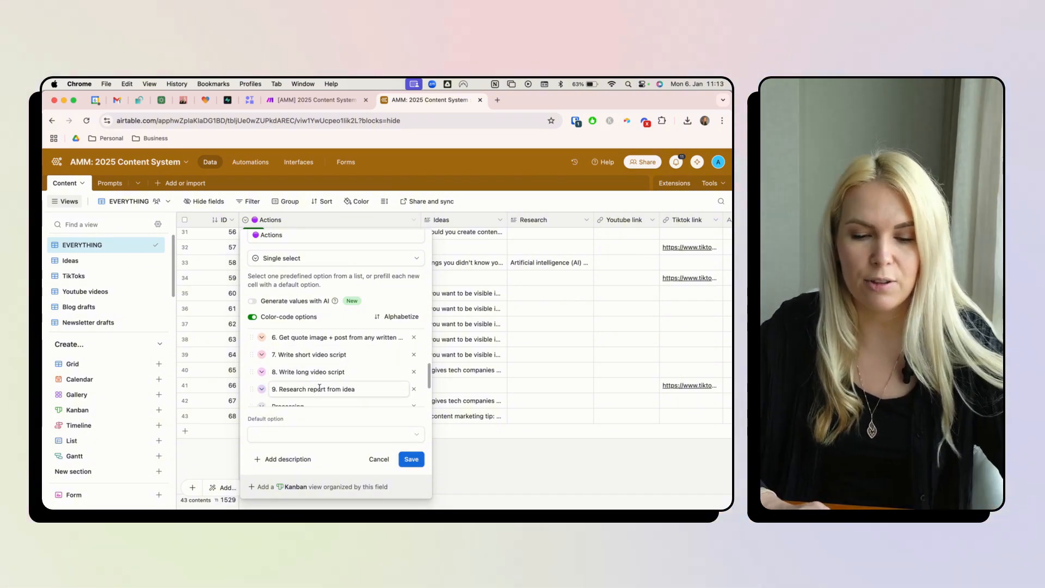
scroll(319, 388, down, 2)
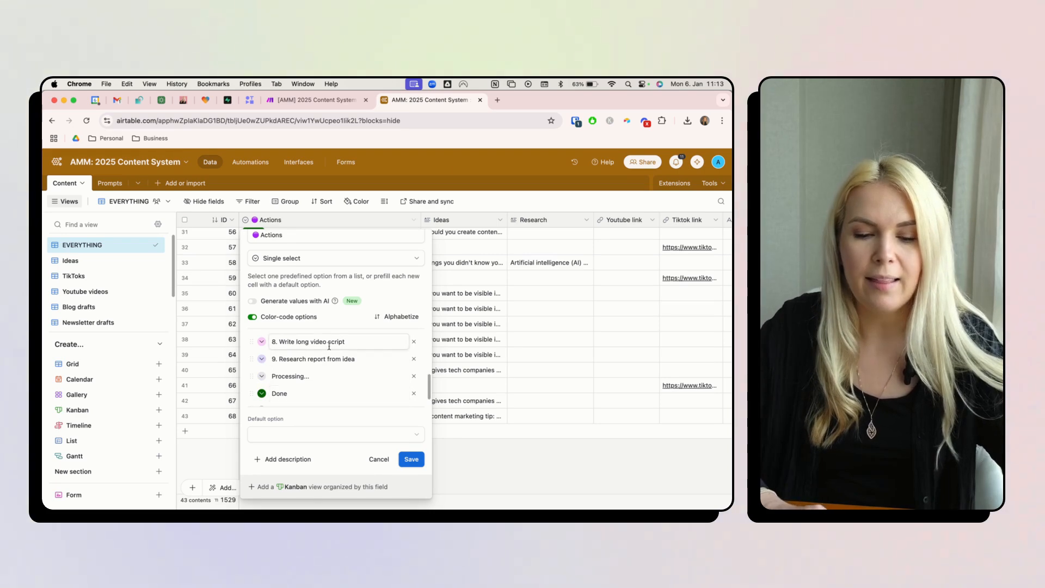
scroll(328, 346, down, 1)
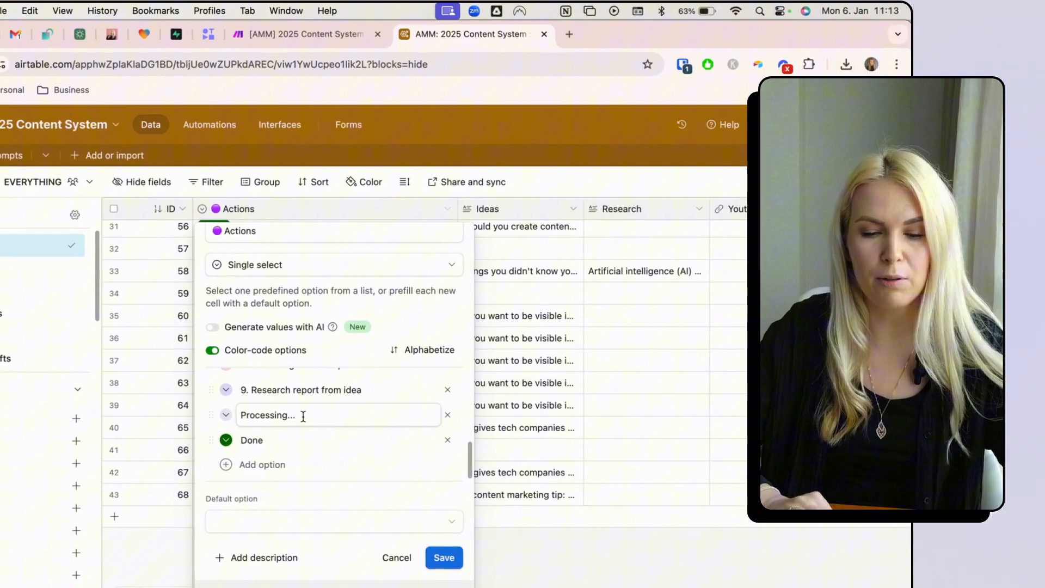
click(277, 381)
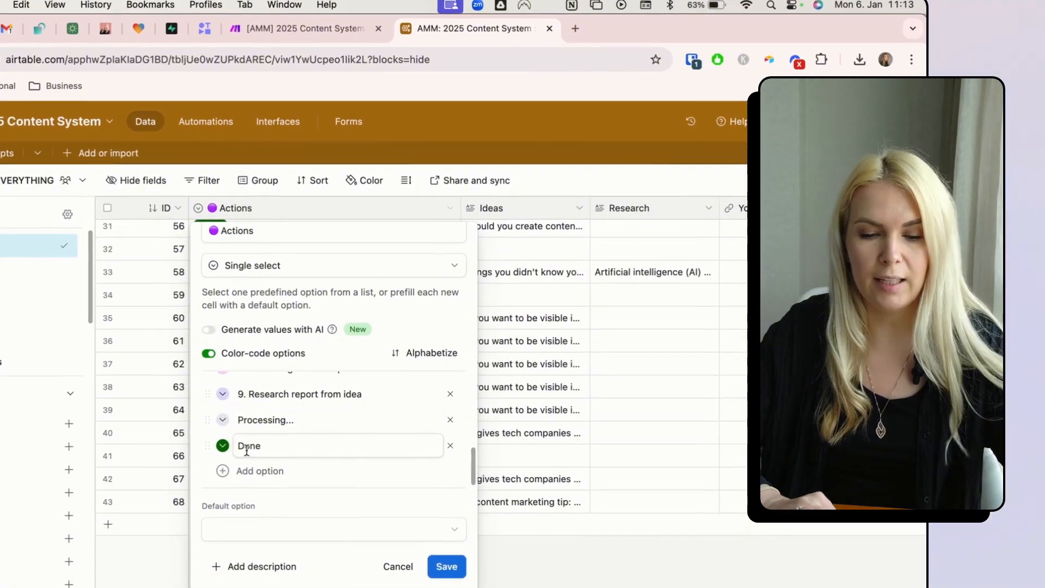
scroll(319, 433, up, 10)
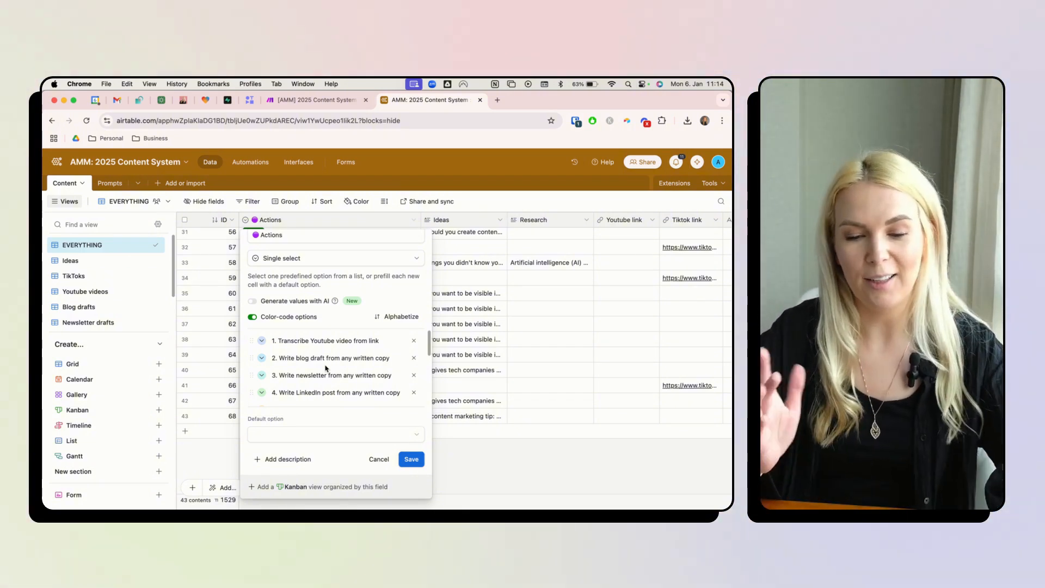
- Save the Actions field and review the Ideas and Research field types
click(412, 459)
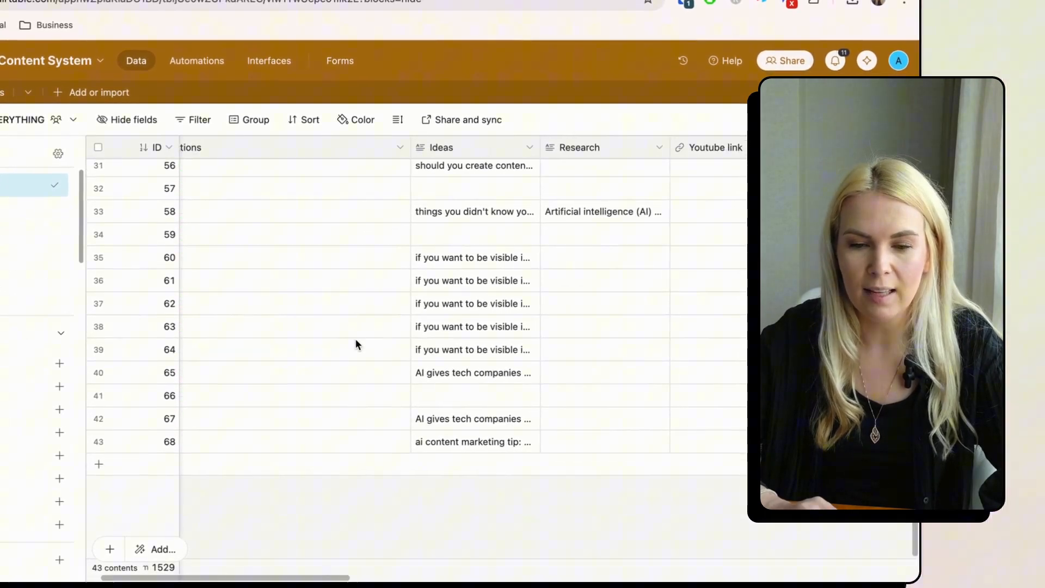
scroll(355, 340, right, 2)
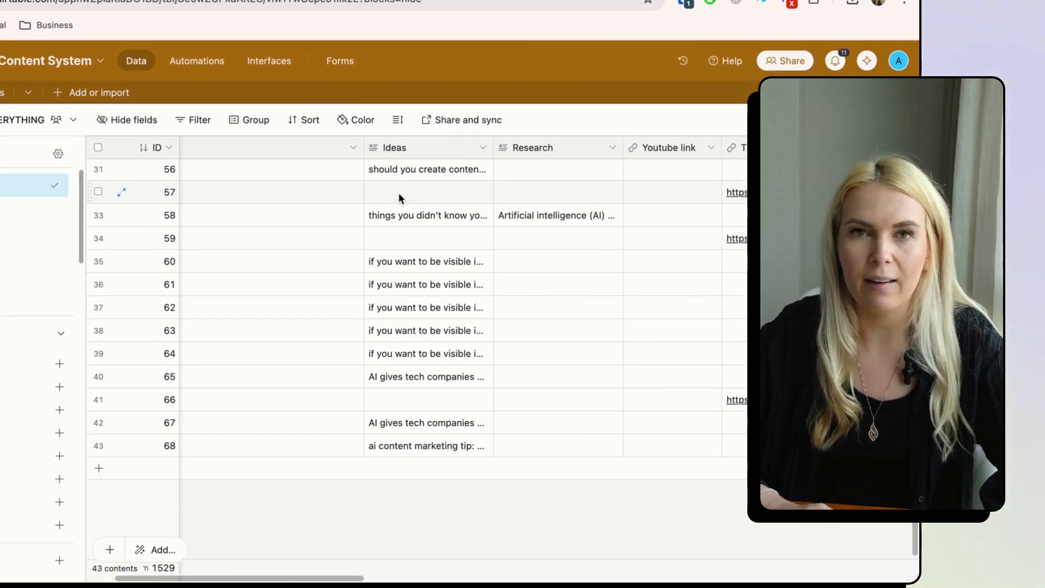
click(483, 148)
click(433, 185)
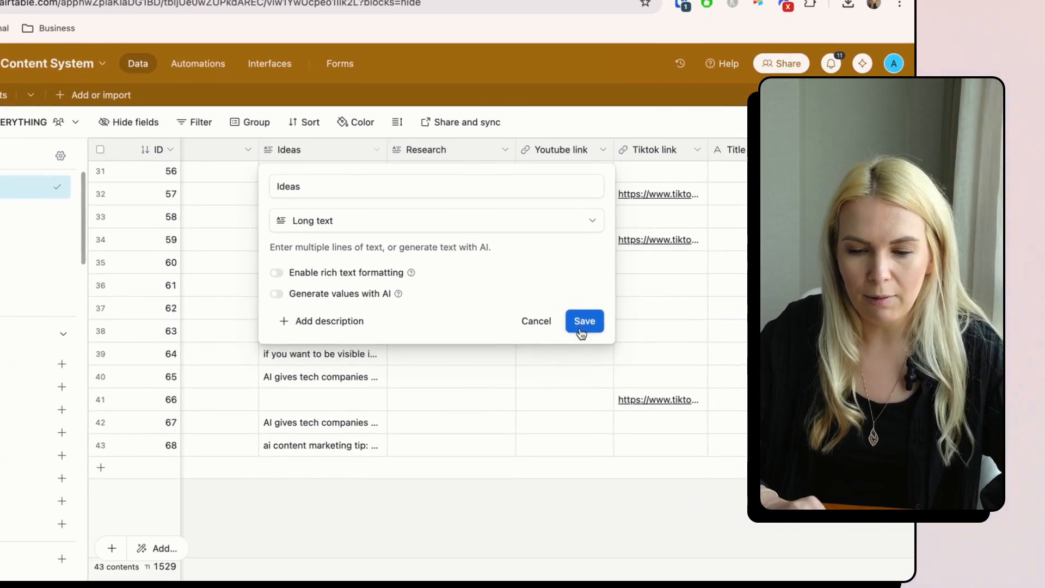
click(510, 335)
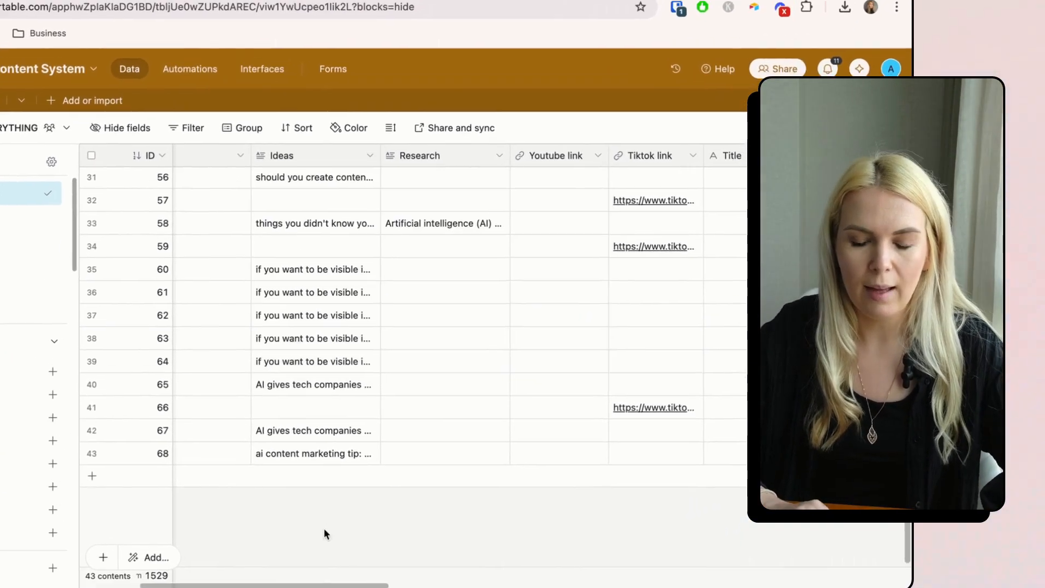
scroll(337, 543, right, 3)
click(368, 192)
click(333, 234)
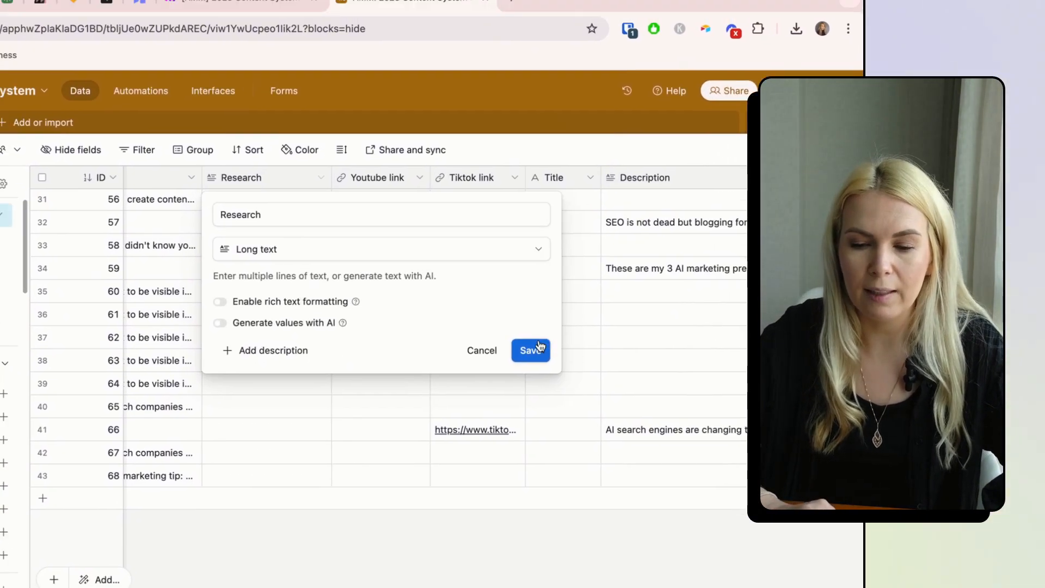
click(539, 347)
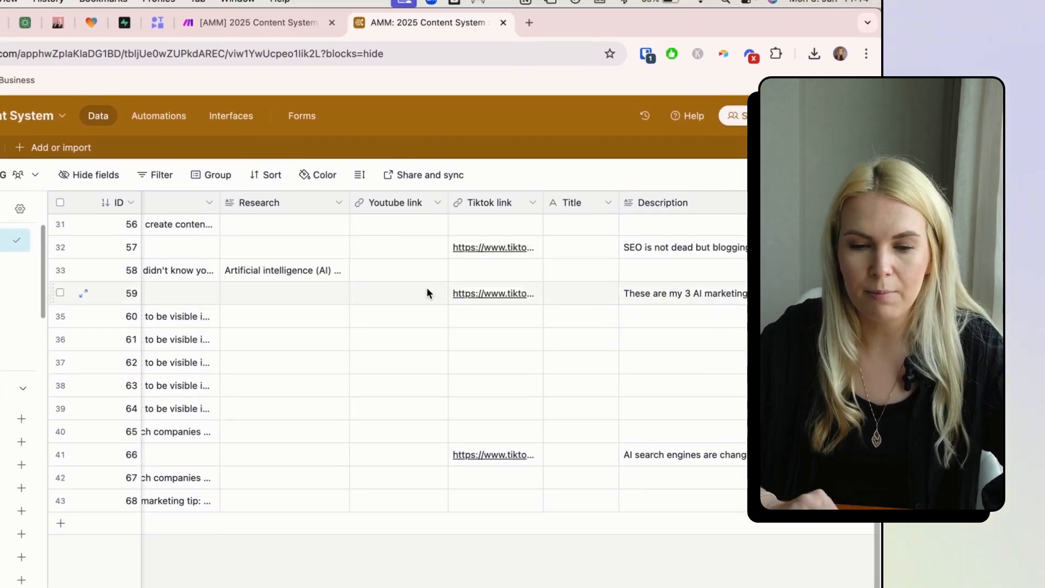
- Review the Youtube link, Tiktok link, Title and Description field settings
click(419, 178)
click(417, 237)
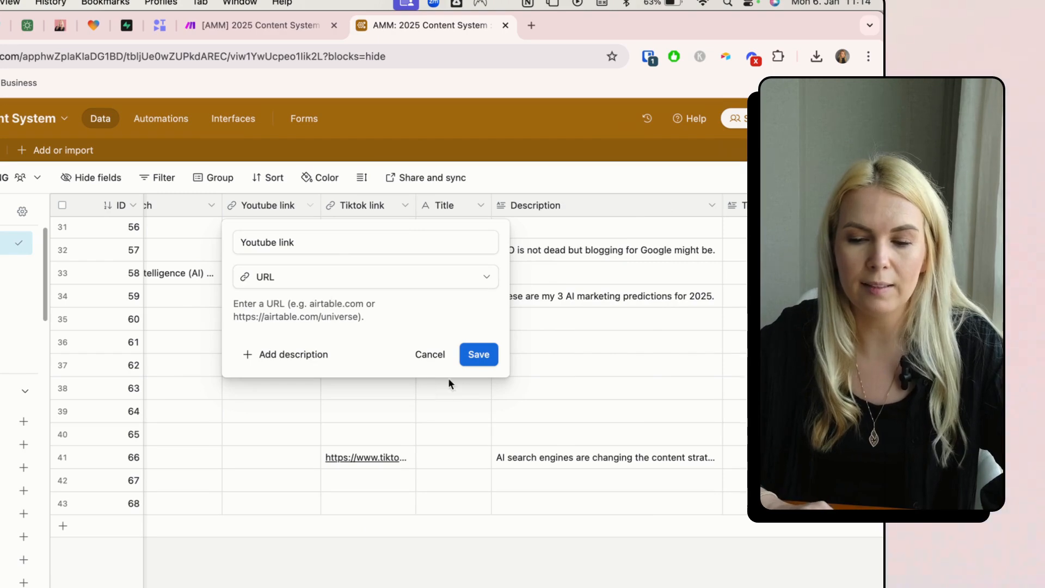
click(478, 354)
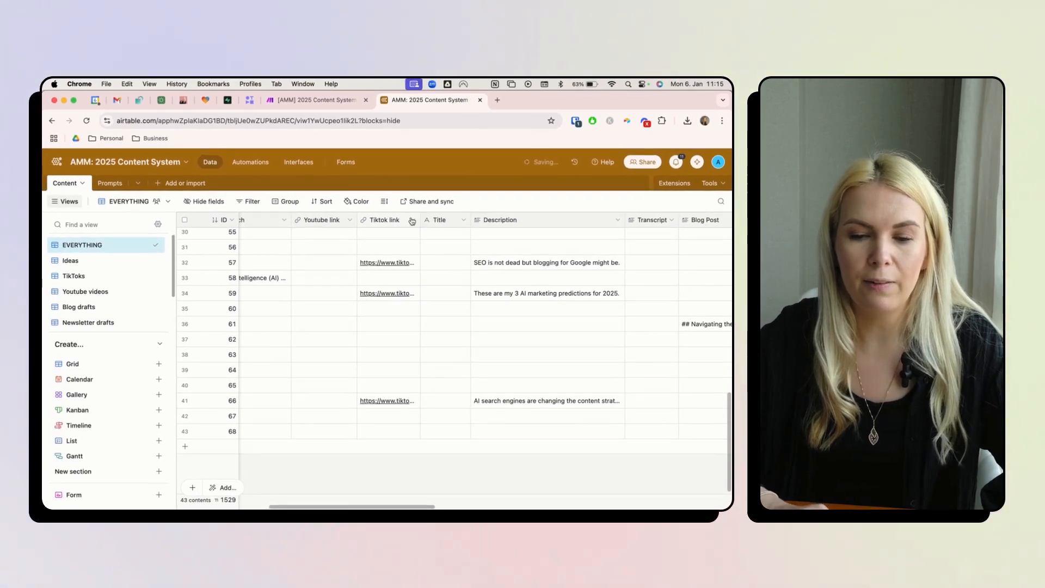
click(411, 221)
click(401, 241)
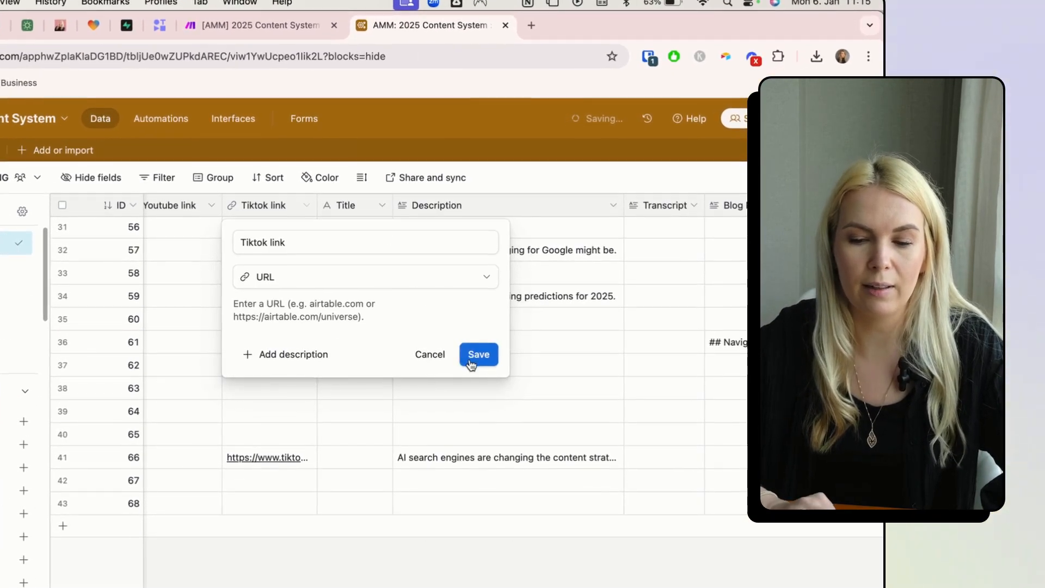
click(479, 354)
click(382, 207)
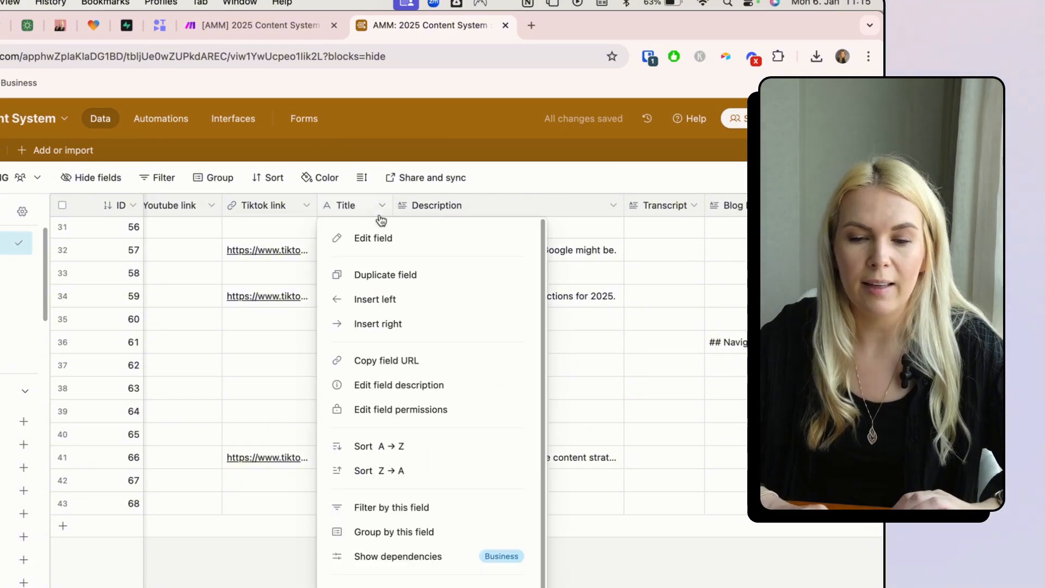
click(377, 237)
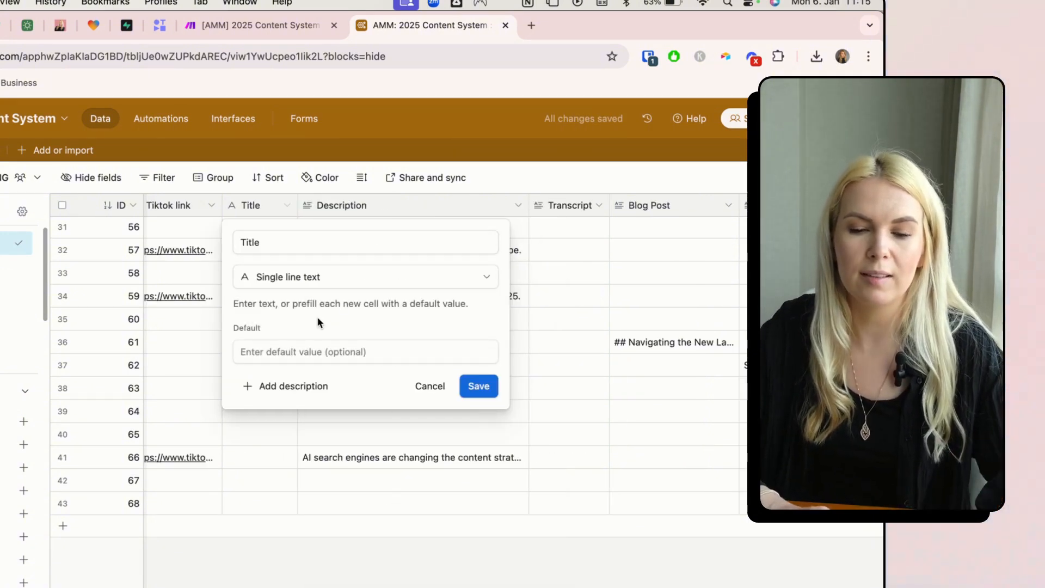
click(478, 386)
click(518, 206)
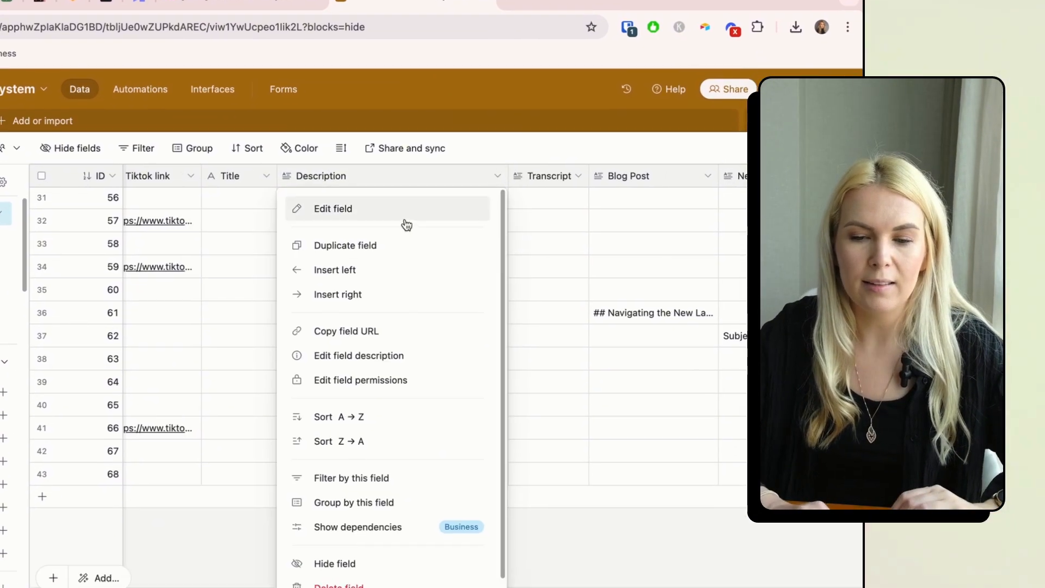
click(406, 222)
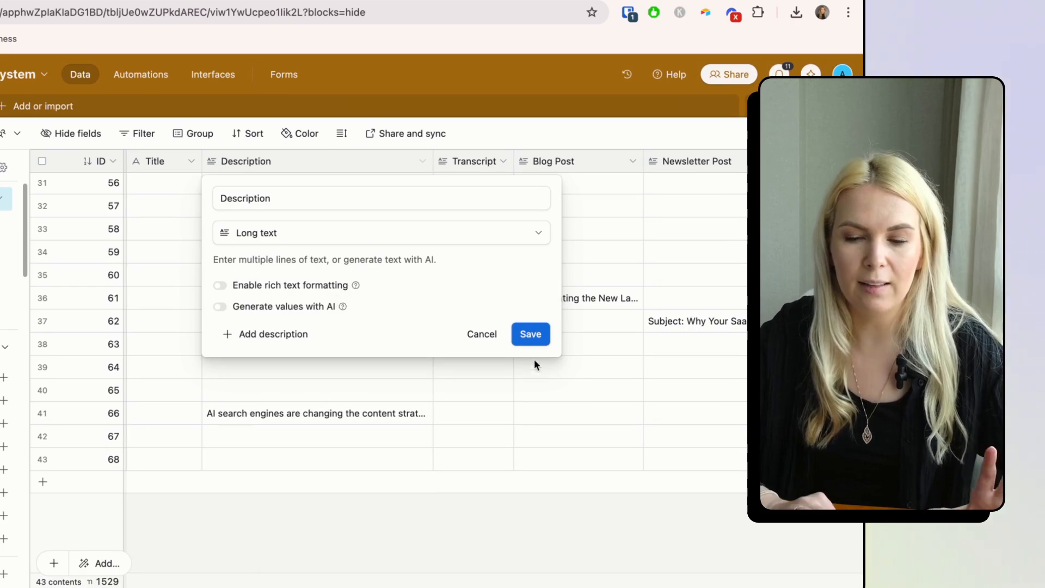
click(531, 333)
- Review the Transcript and Newsletter Post field settings
click(503, 161)
click(506, 199)
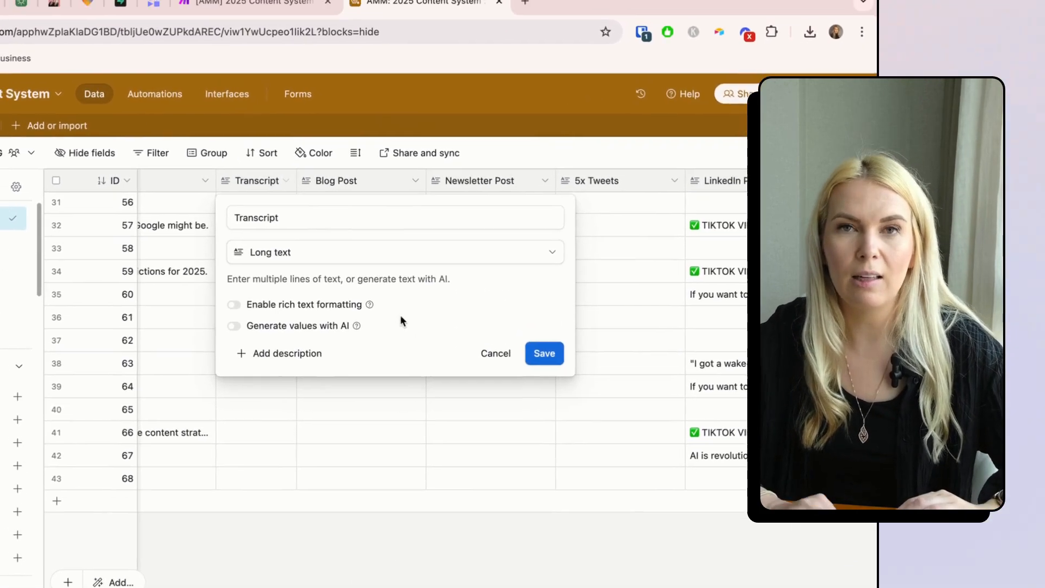
click(544, 353)
scroll(544, 354, right, 5)
click(291, 180)
click(279, 215)
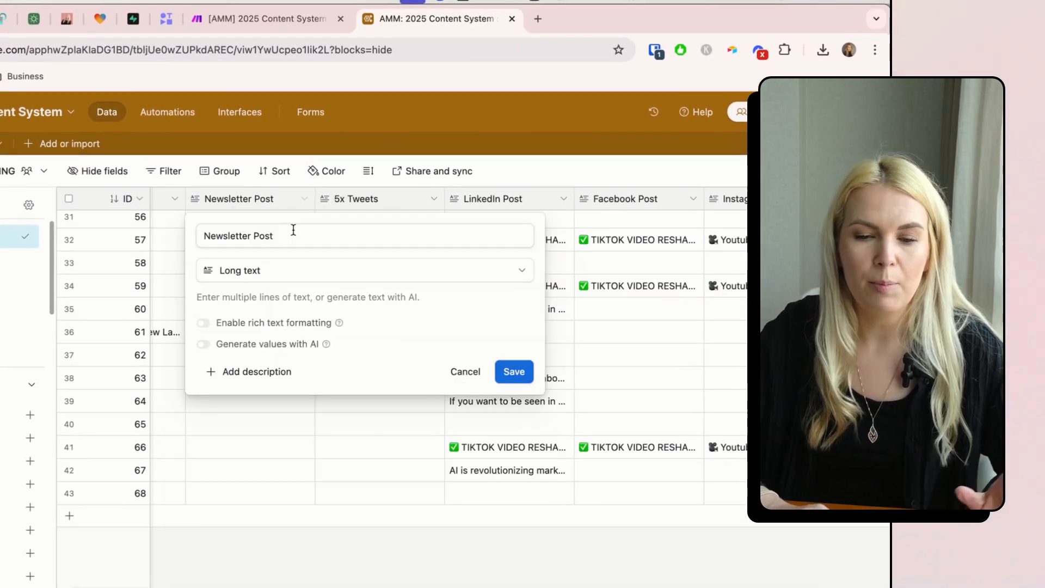
click(514, 372)
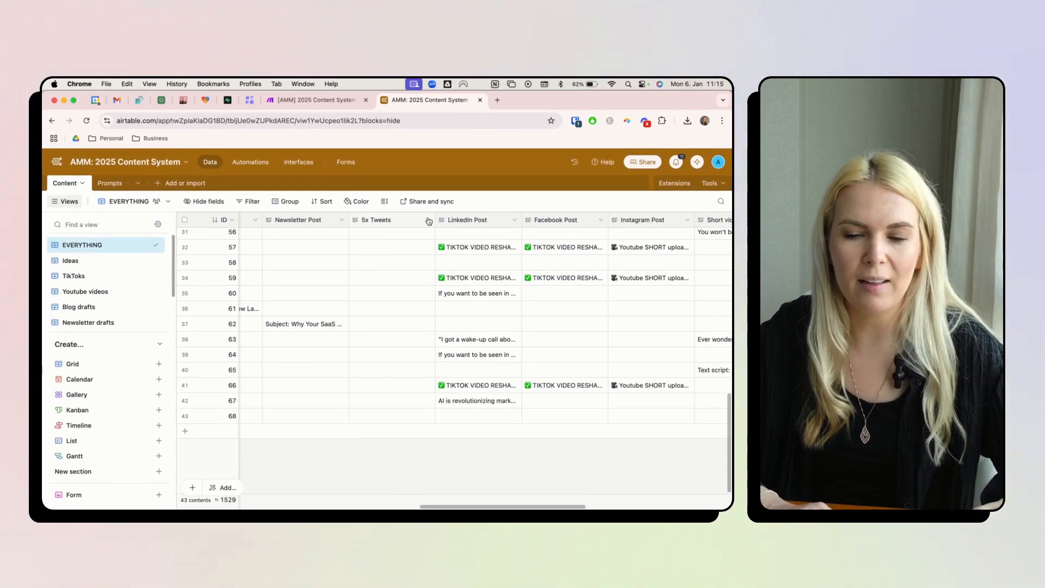
- Delete the 5x Tweets field from the Content table
click(428, 220)
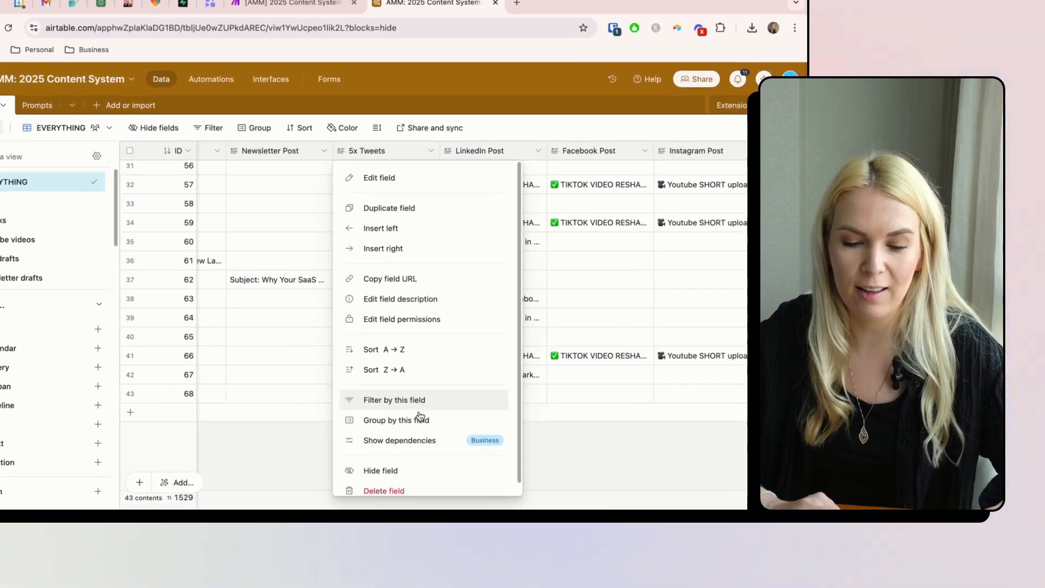
scroll(416, 484, down, 1)
click(416, 492)
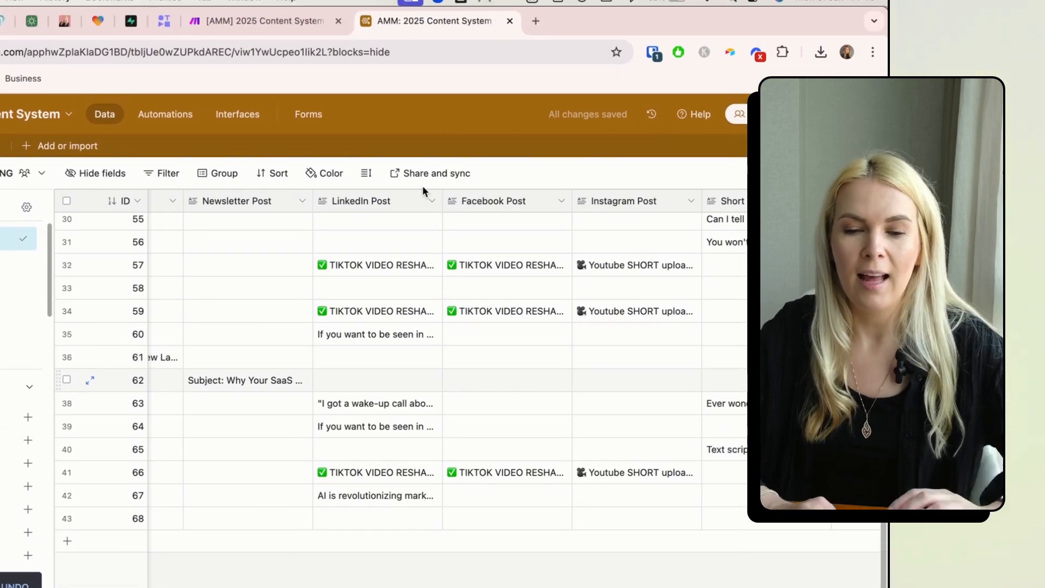
- Review the LinkedIn Post, Facebook Post and Instagram Post field settings
click(431, 201)
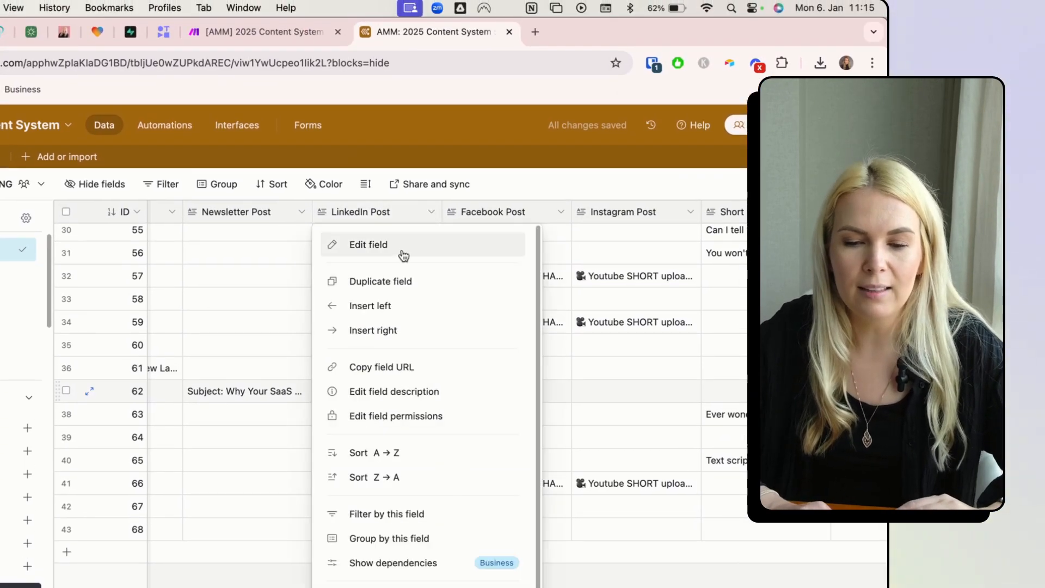
click(401, 251)
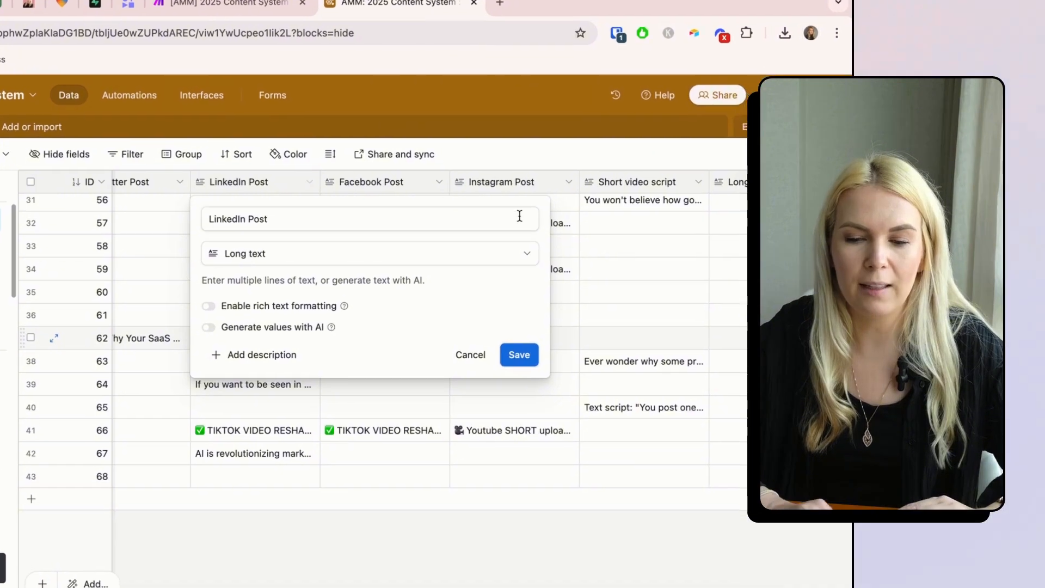
click(458, 218)
click(452, 195)
click(394, 229)
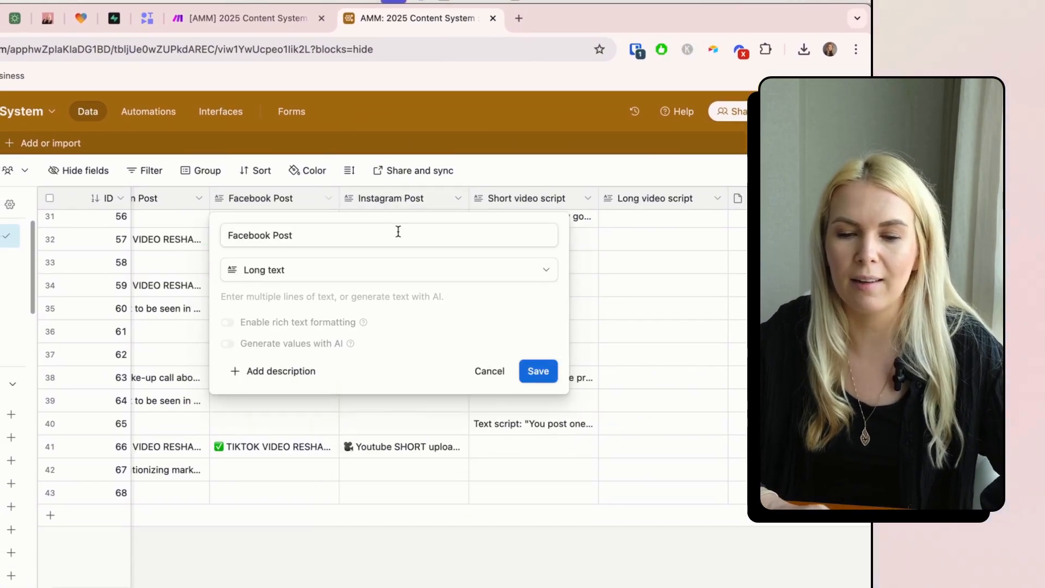
click(489, 371)
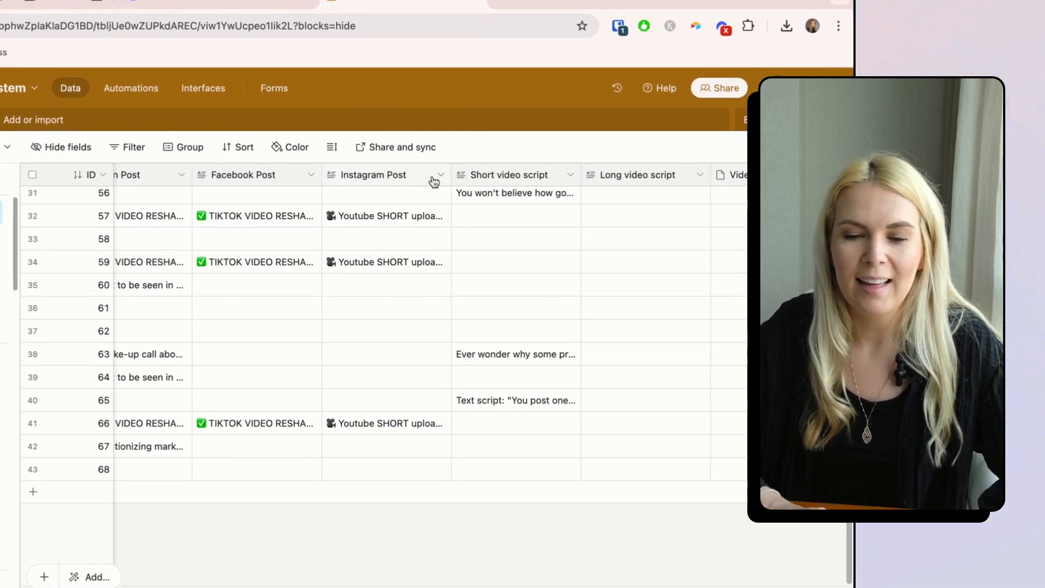
click(444, 174)
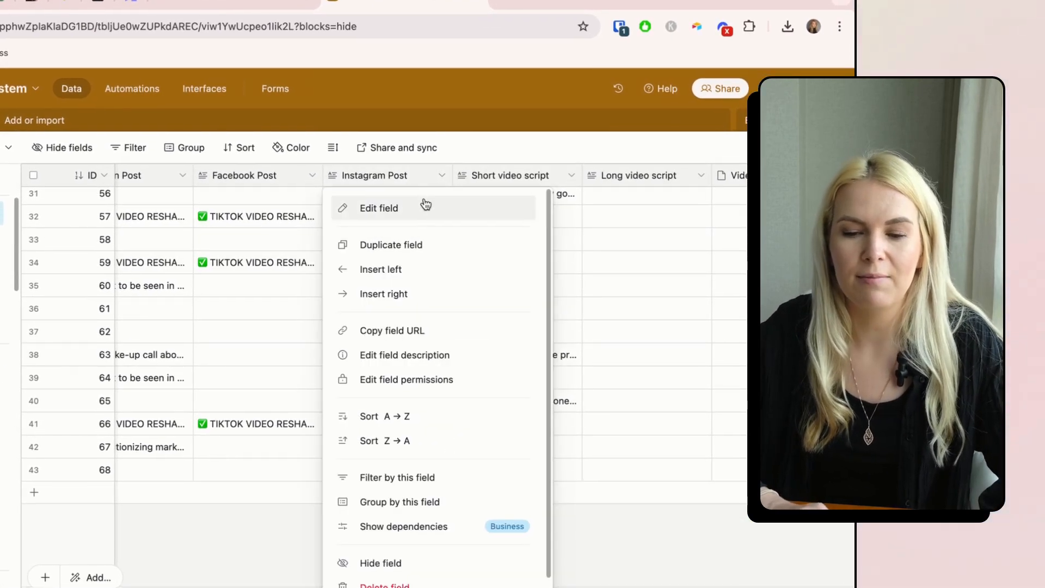
click(459, 205)
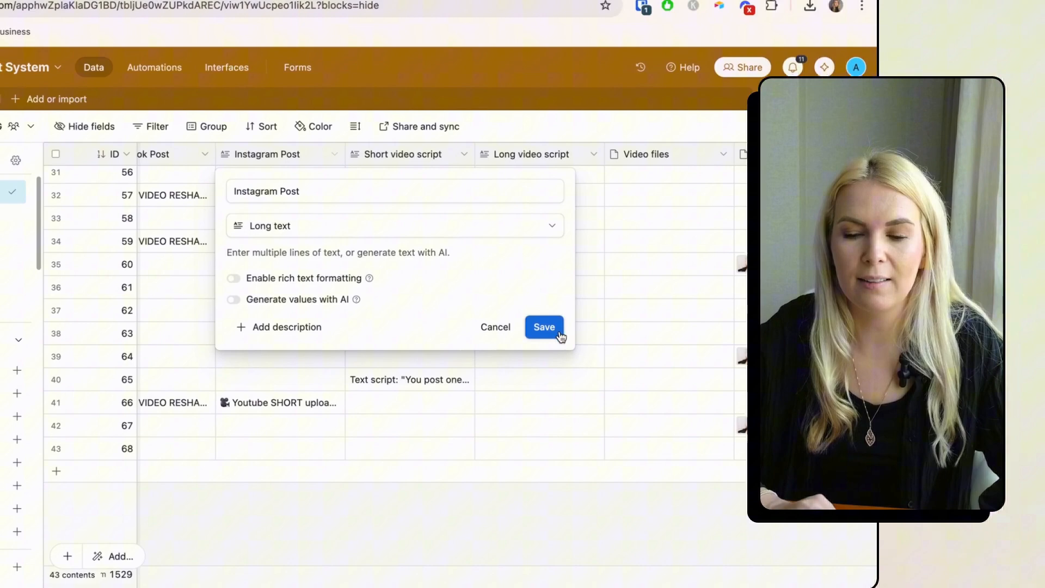
click(544, 303)
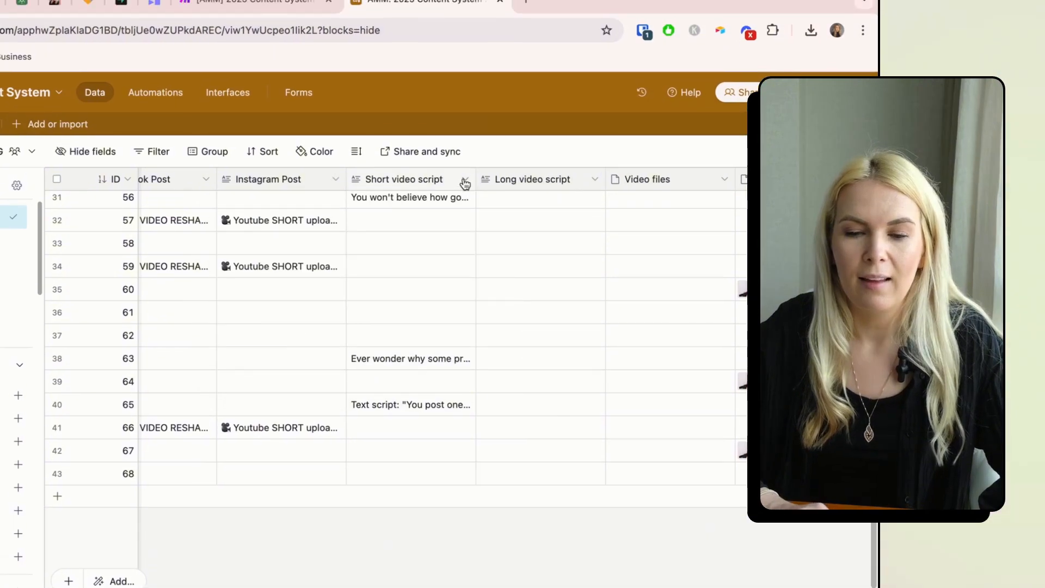
- Review the Short video script, Long video script and Video files field settings
click(453, 128)
click(441, 220)
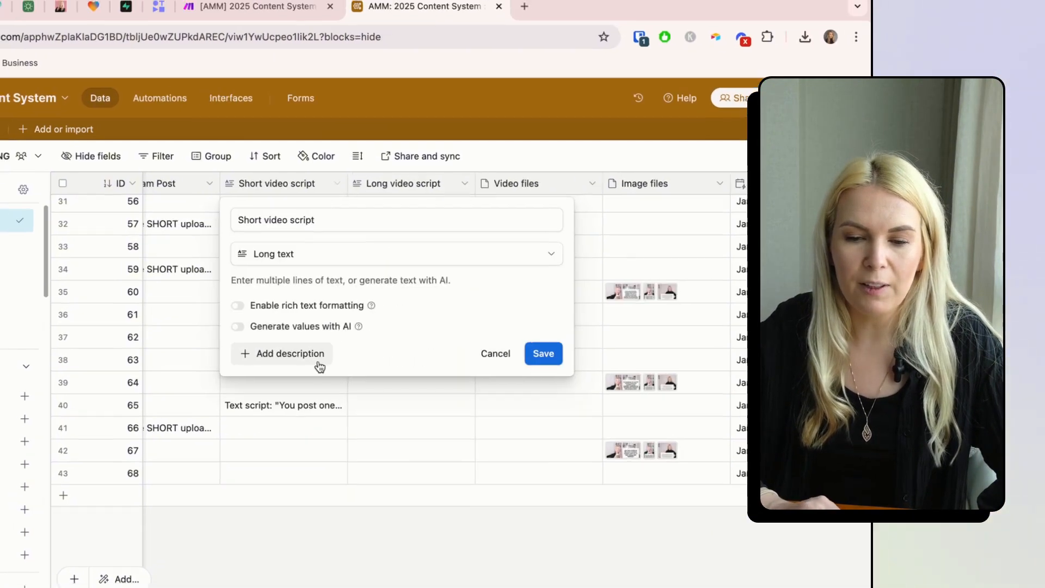
click(542, 352)
click(594, 182)
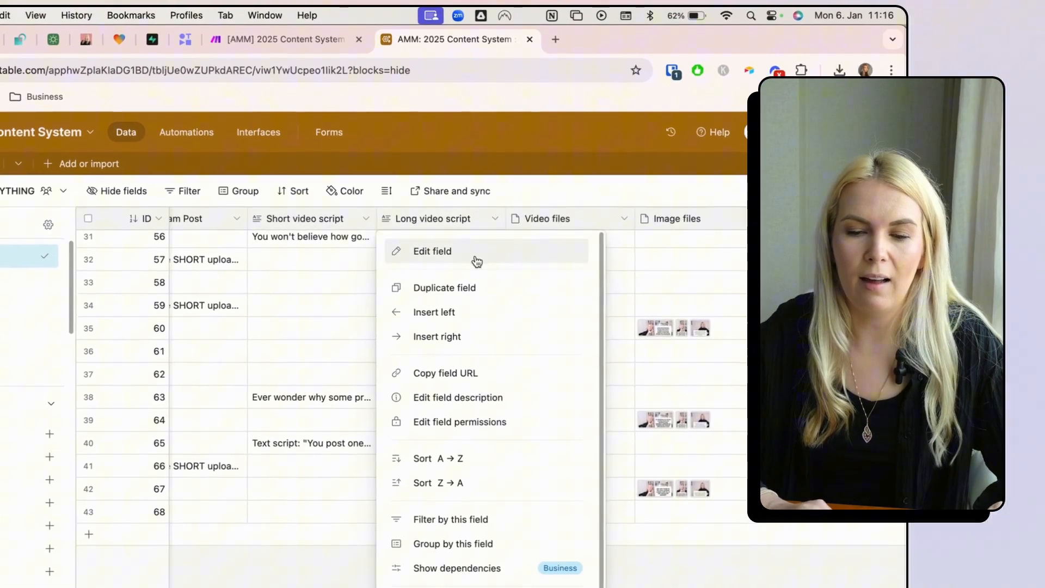
click(476, 262)
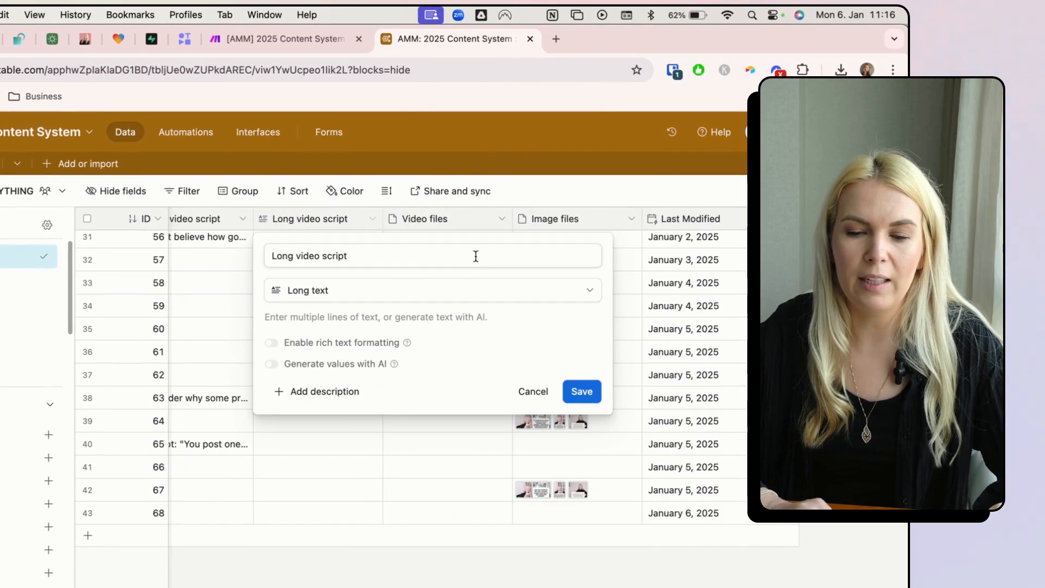
click(575, 390)
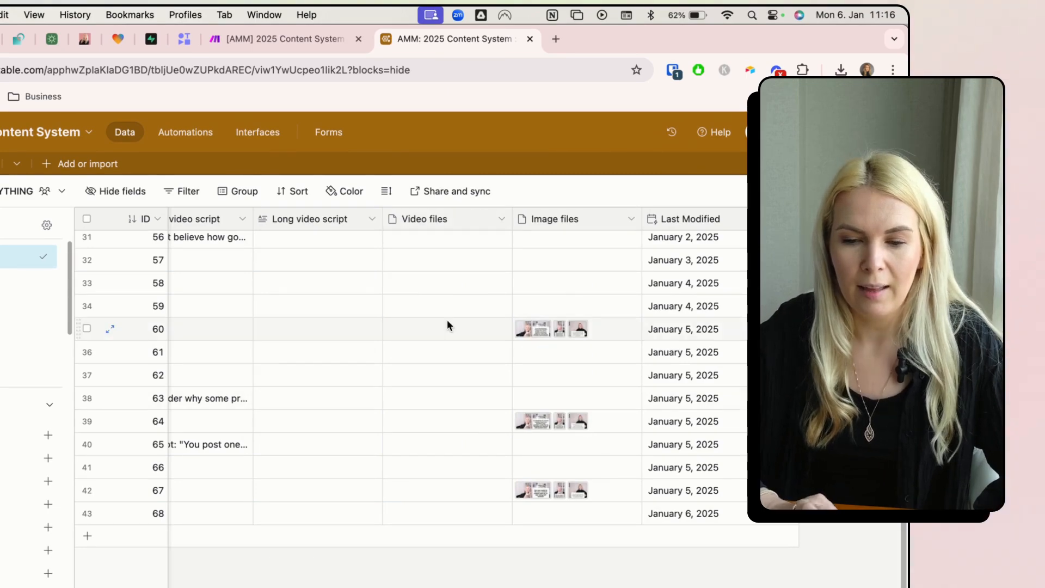
click(503, 221)
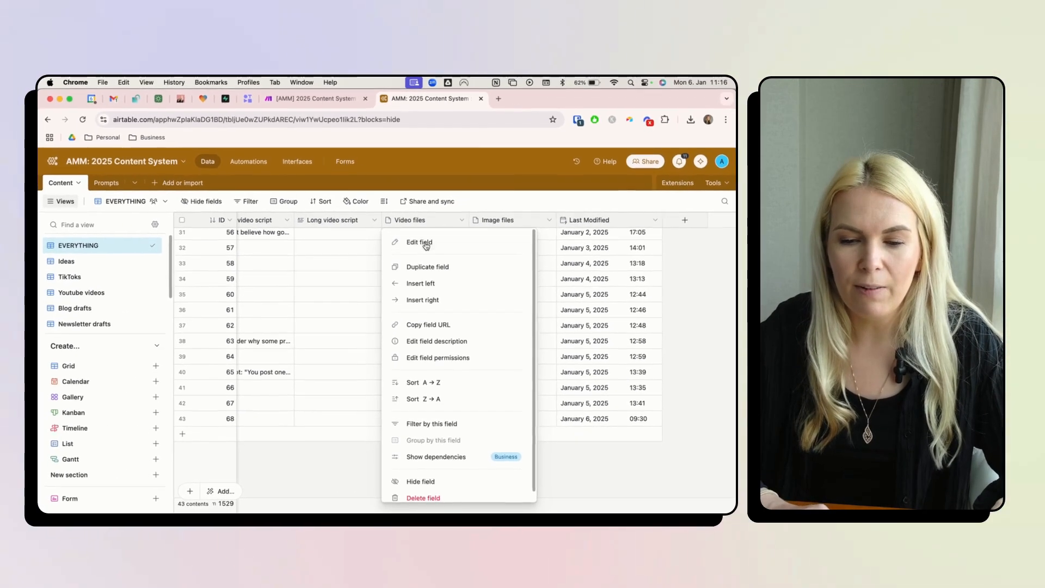
click(447, 253)
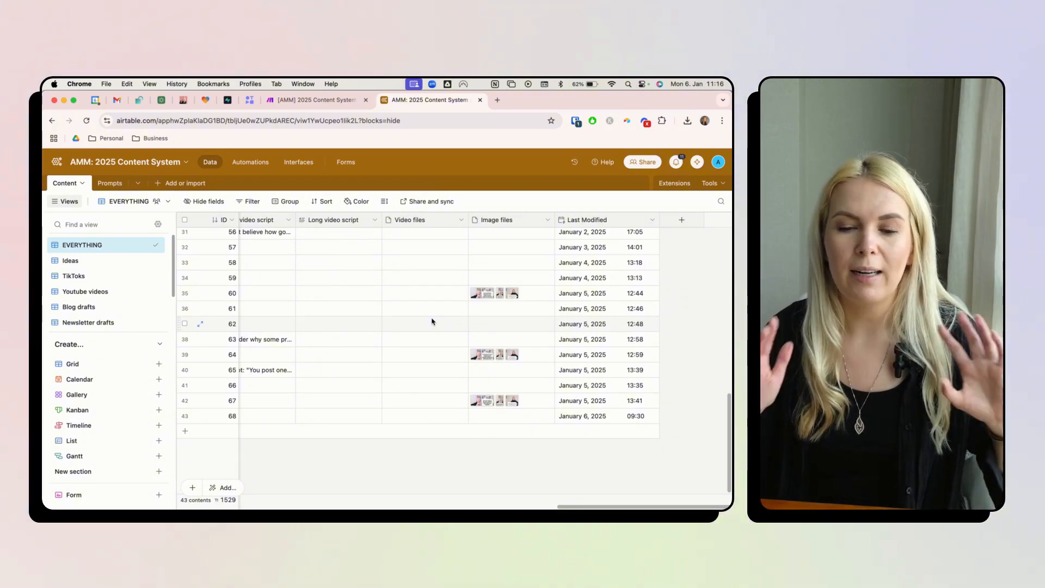
- Hide the Video files field from the view and check the Image files field settings
click(461, 219)
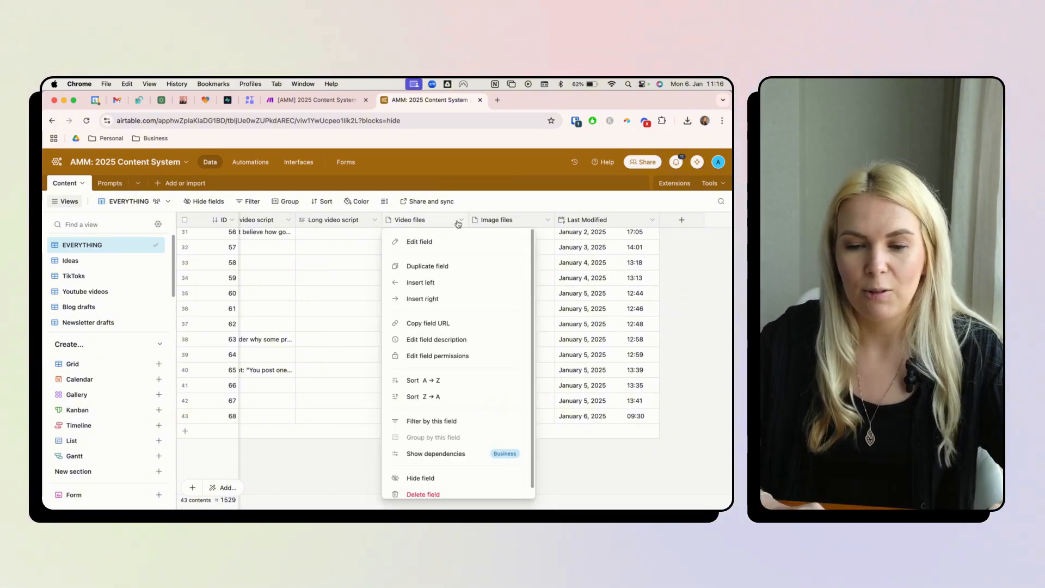
click(430, 584)
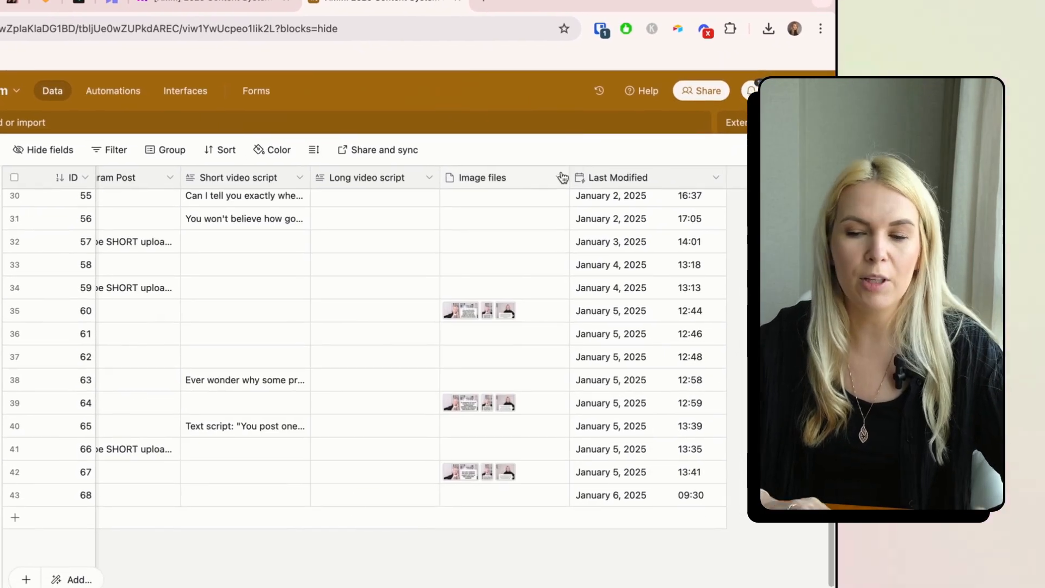
click(561, 178)
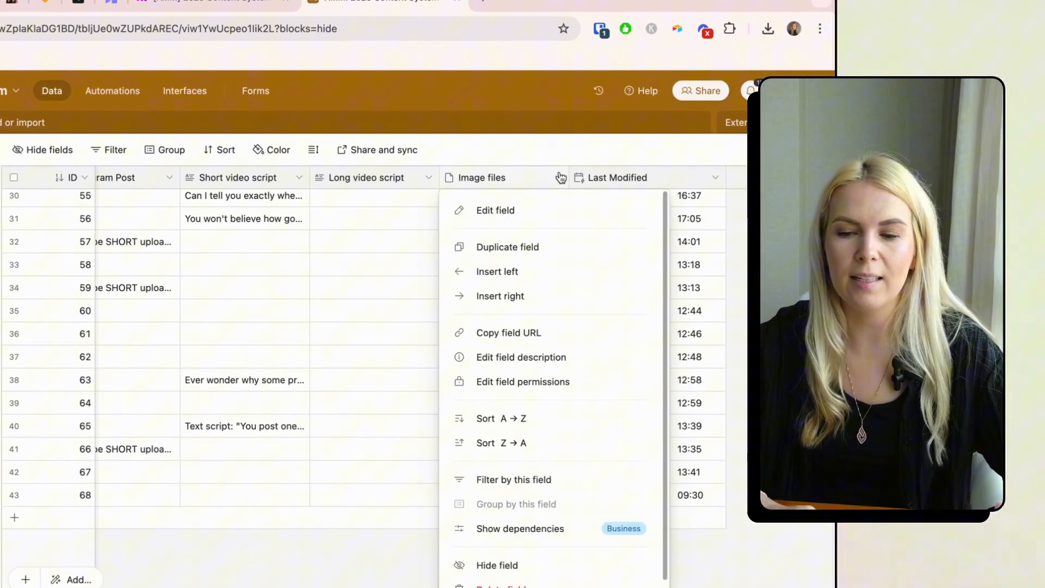
click(528, 224)
click(444, 324)
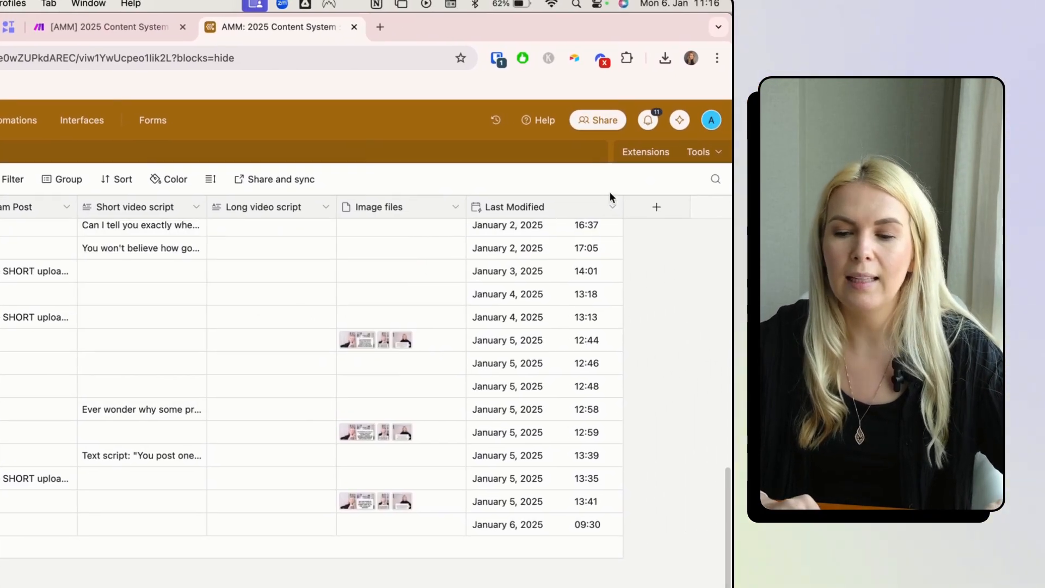
- Check the Last Modified field settings and scroll back to the start of the grid
click(613, 211)
click(493, 235)
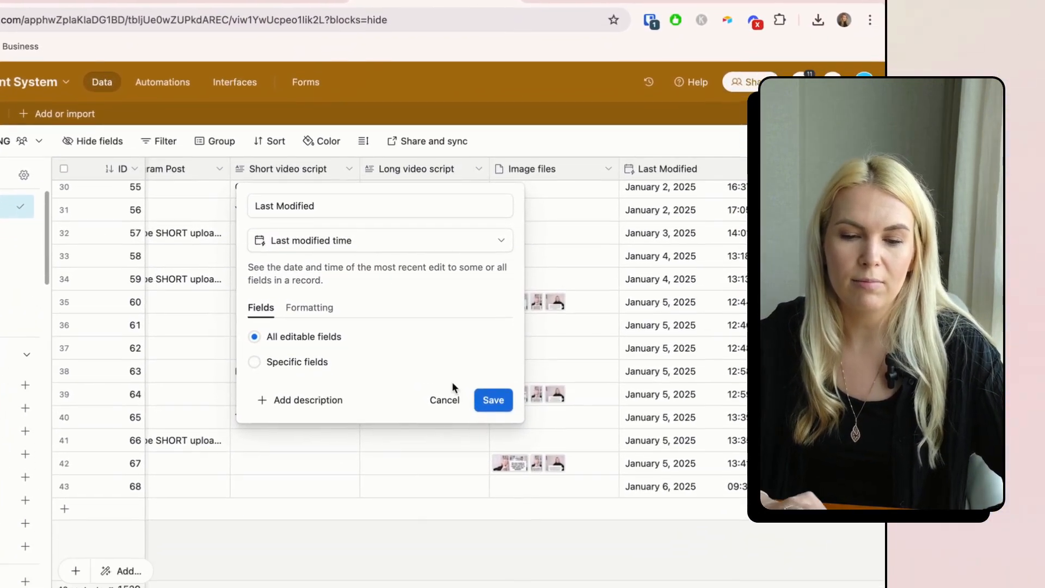
click(474, 393)
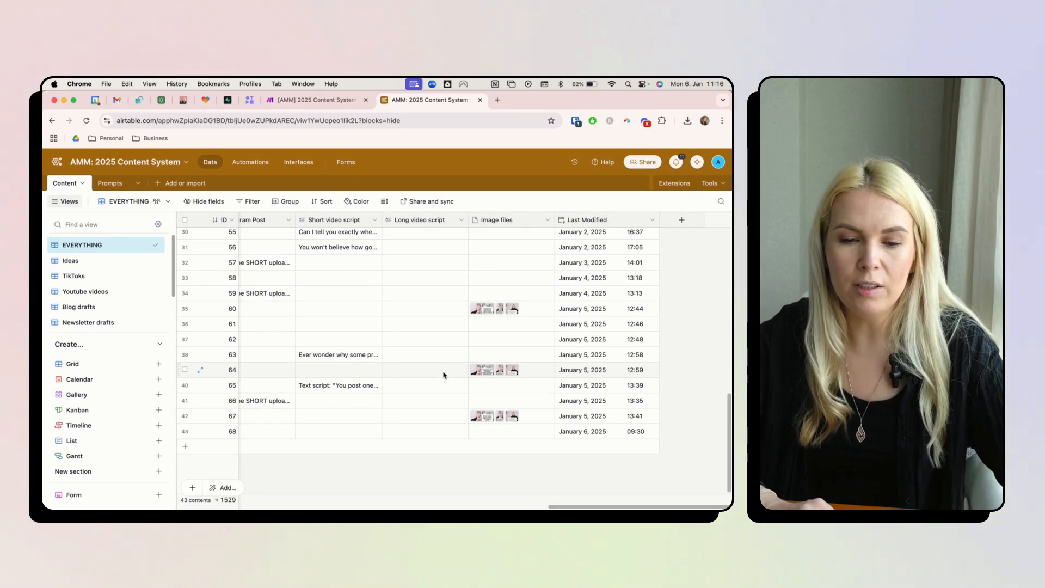
scroll(444, 375, left, 5)
scroll(444, 374, left, 3)
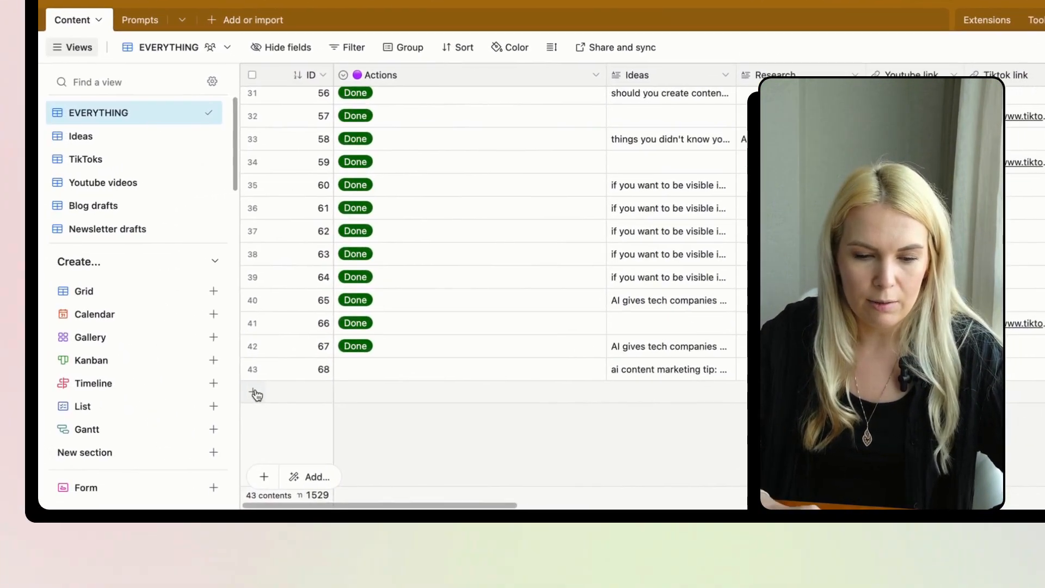
- Add a new empty record below ID 68 and view record 68's Ideas text
click(256, 394)
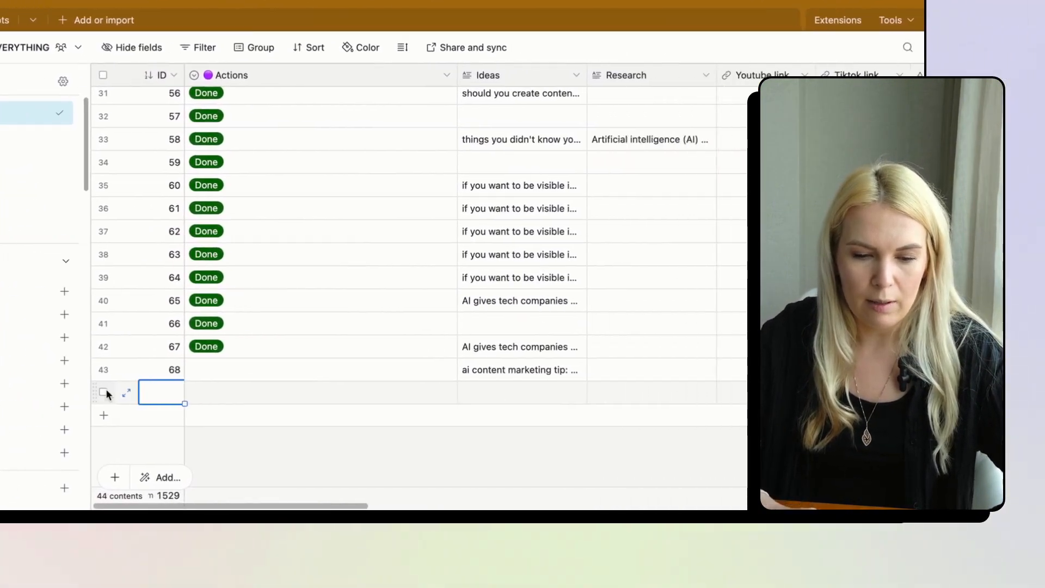
click(680, 371)
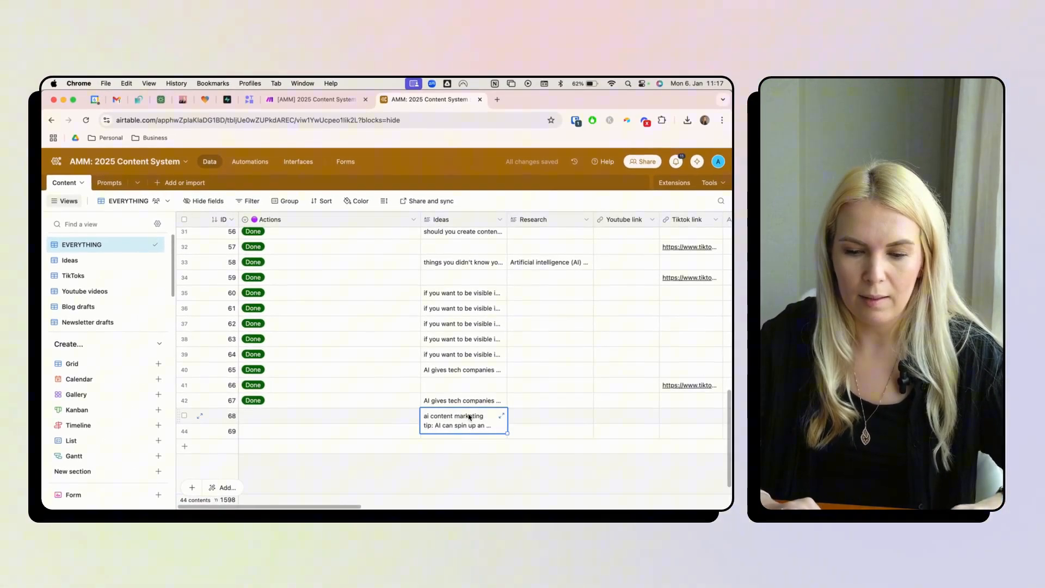
double_click(469, 417)
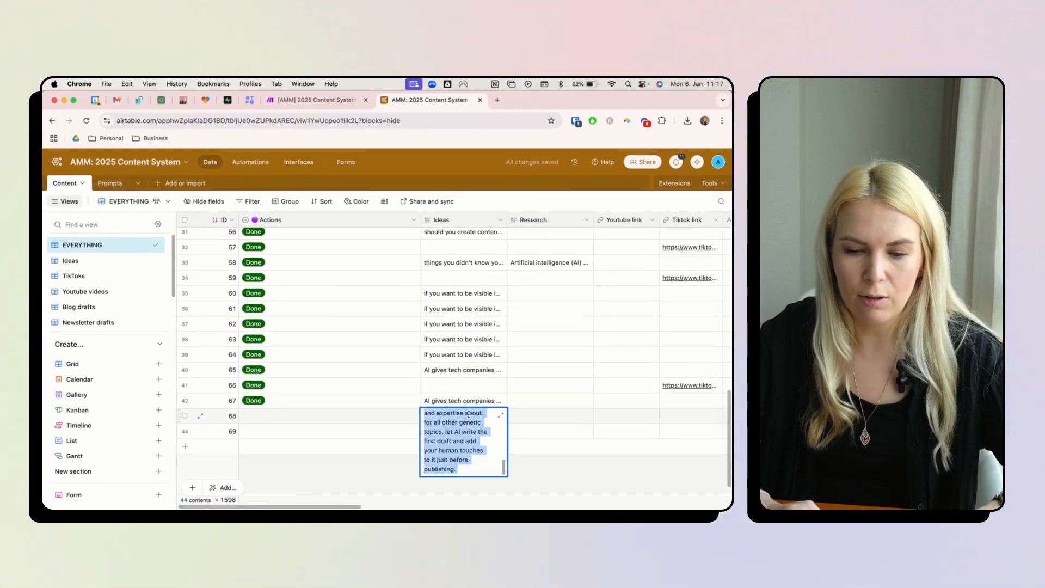
click(460, 483)
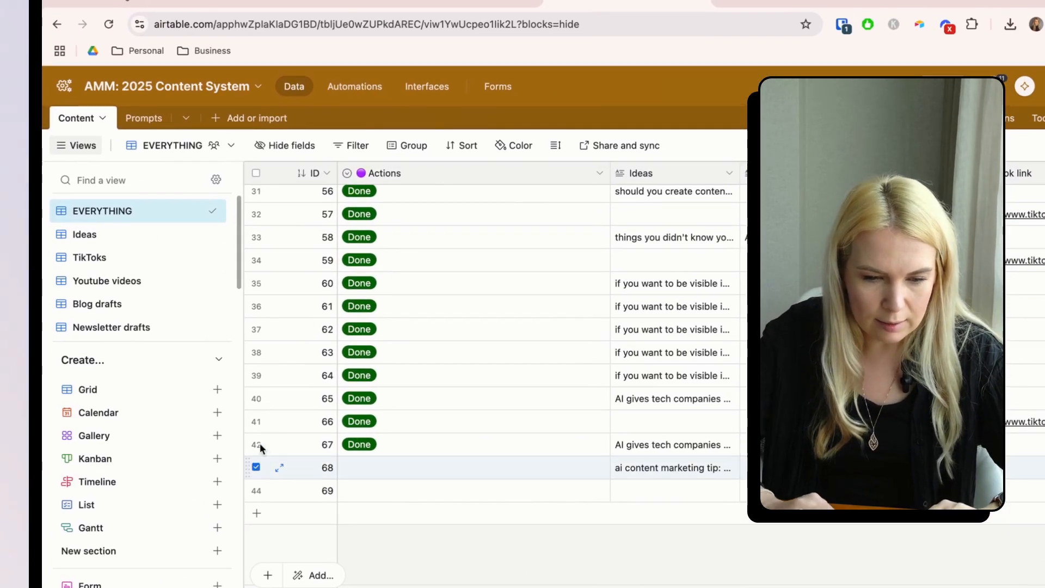
- Select all the old content records and delete the 43 of them, leaving record 69
scroll(291, 379, up, 15)
shift+click(256, 194)
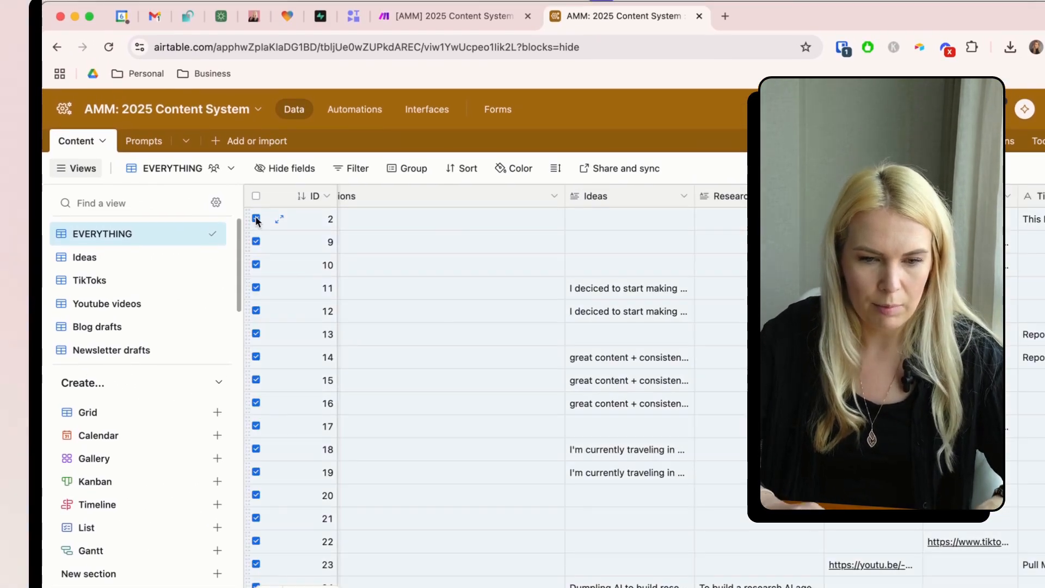
right_click(256, 216)
click(301, 277)
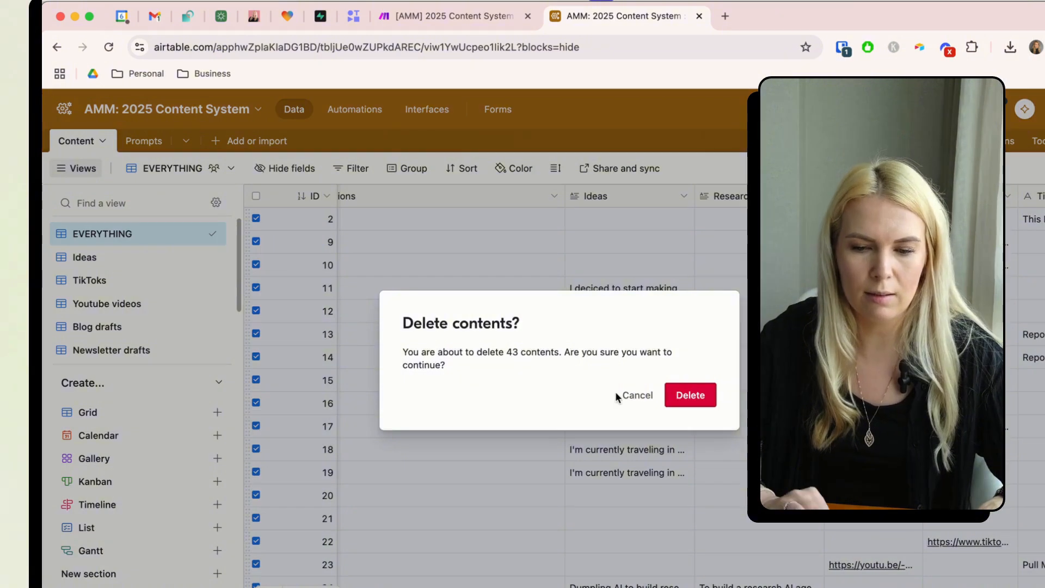
click(690, 395)
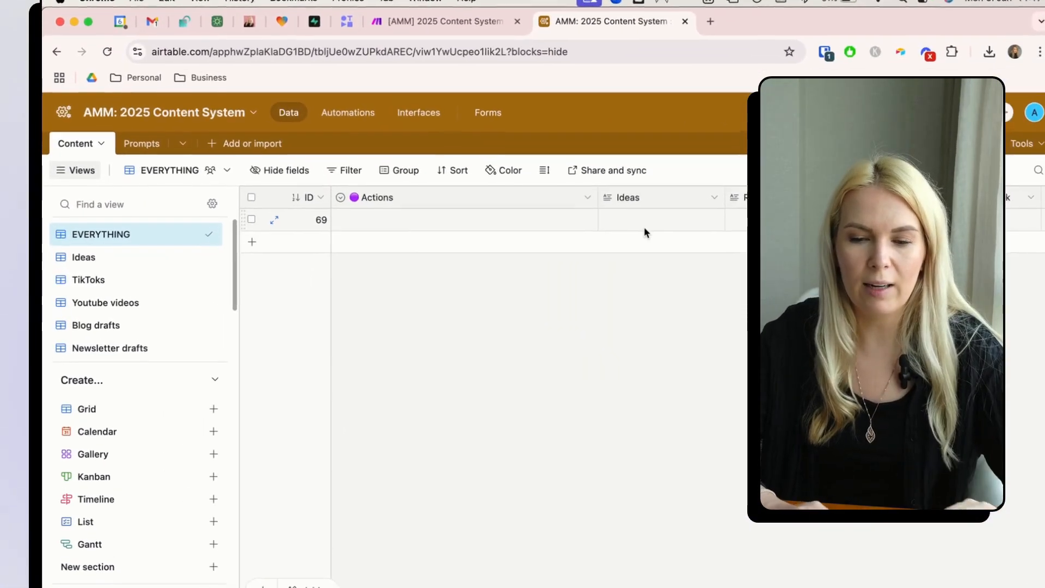
click(652, 221)
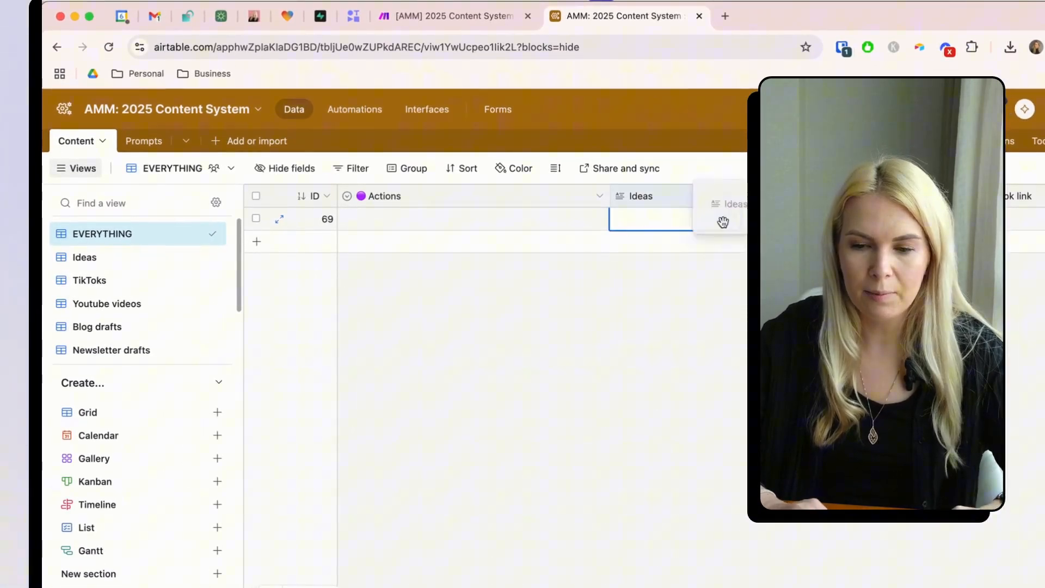
- Paste the AI content marketing tip into record 69's Ideas and set Actions to '3. Write newsletter from any written copy'
key(super+v)
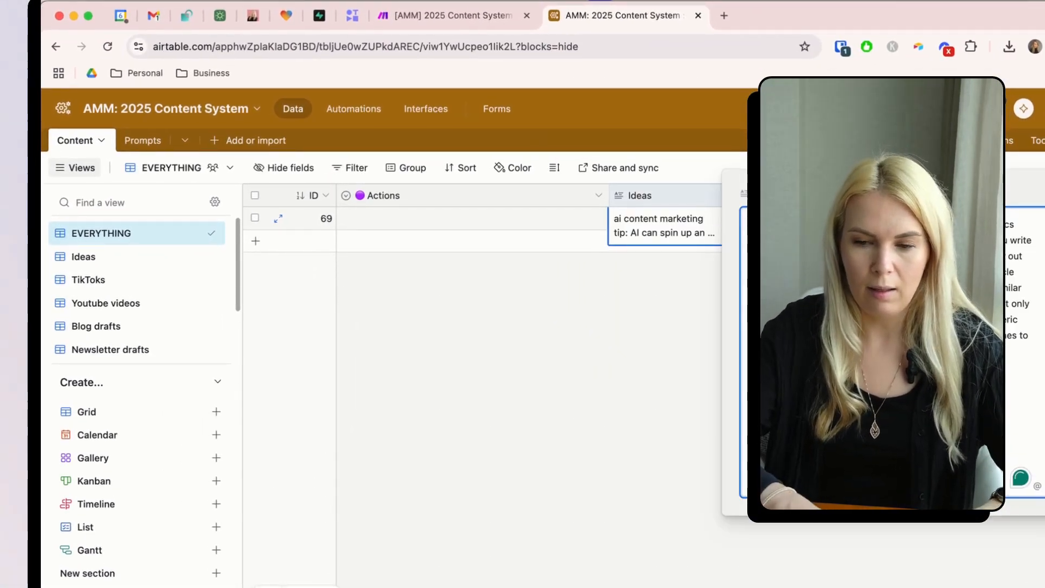
click(599, 359)
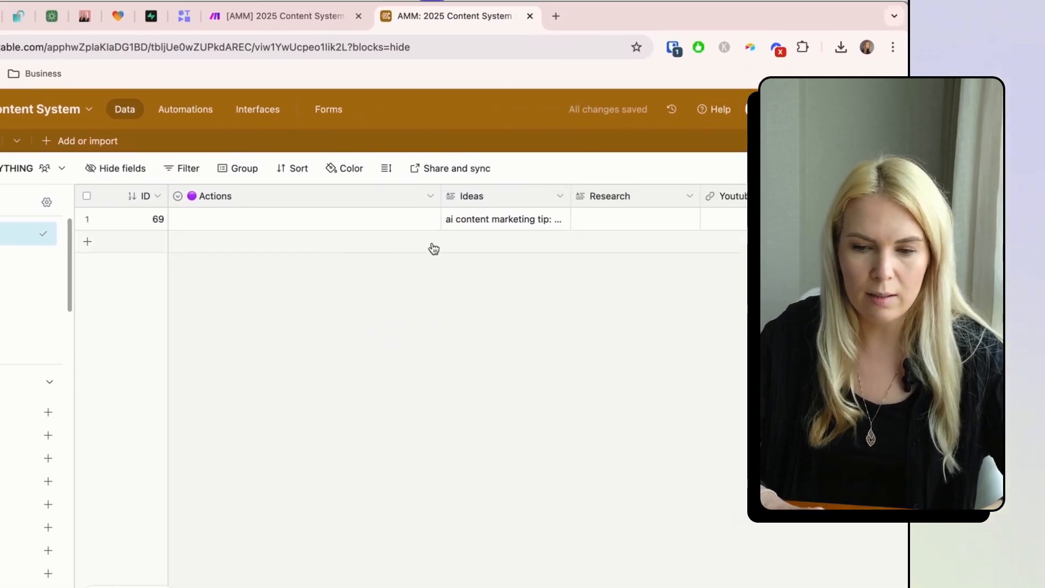
click(410, 221)
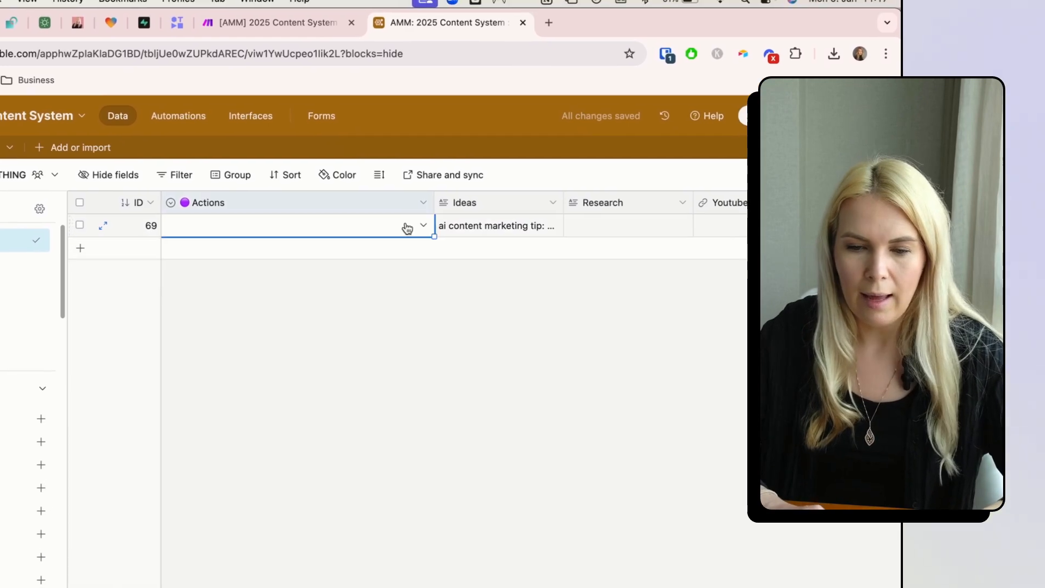
click(413, 220)
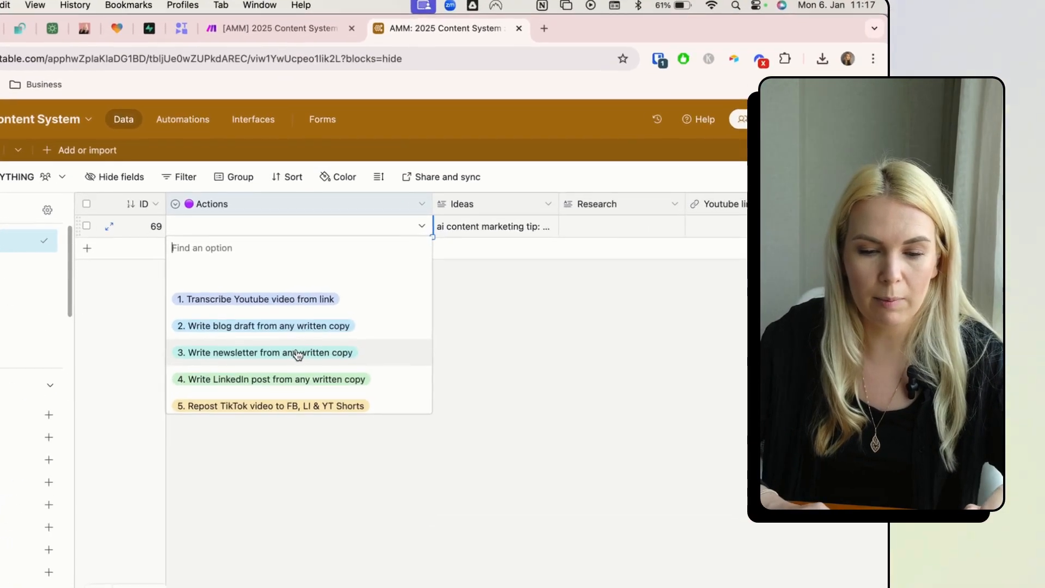
click(327, 321)
click(293, 350)
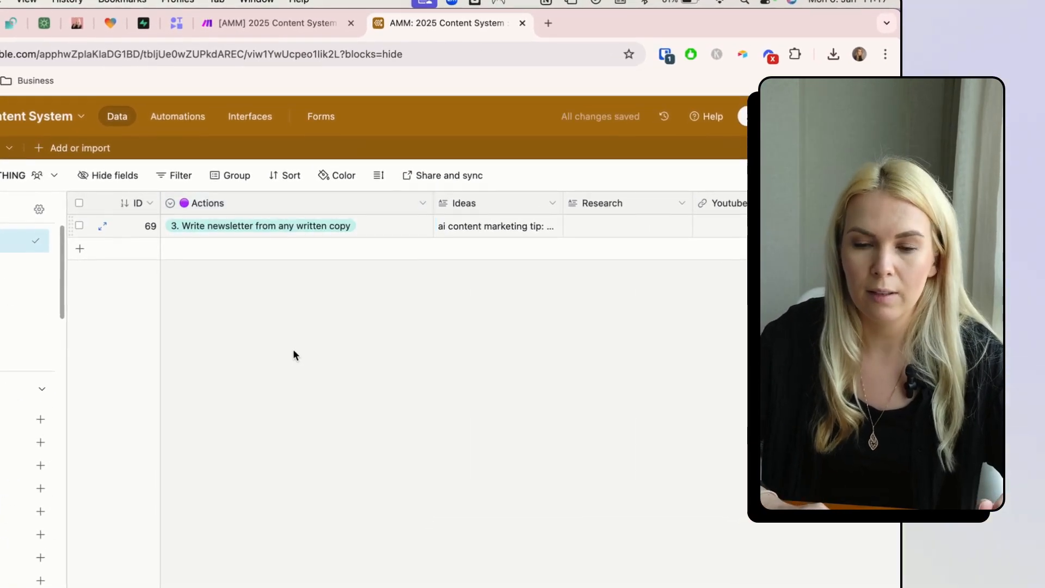
- Switch over to the Make scenario
scroll(537, 204, right, 20)
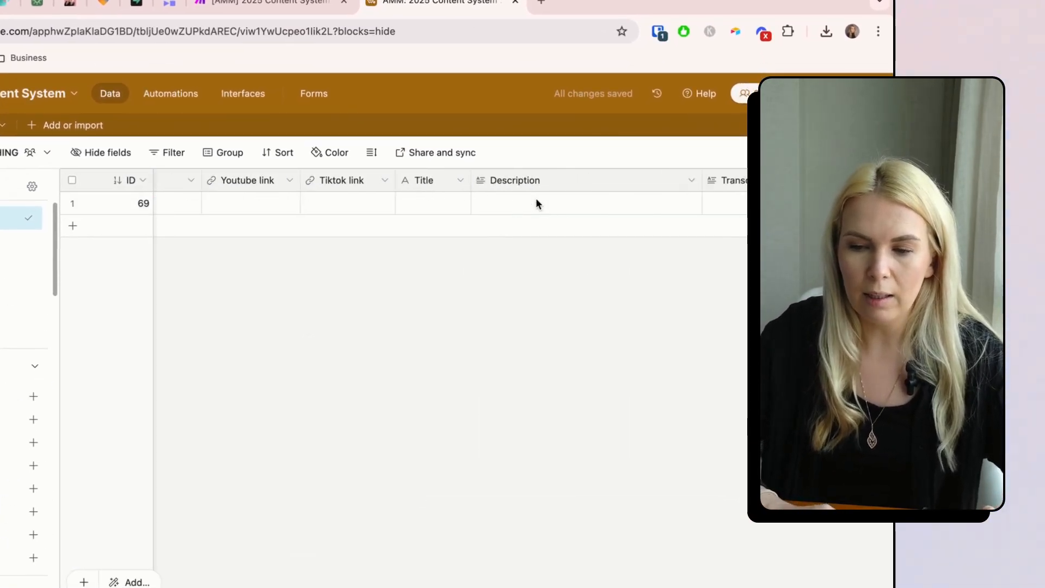
scroll(537, 204, left, 20)
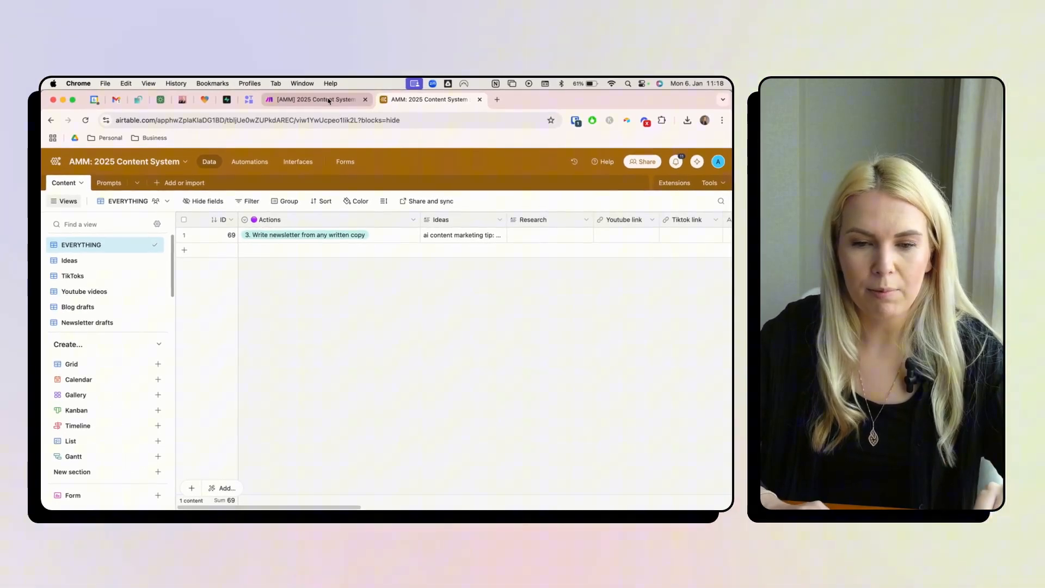
click(328, 101)
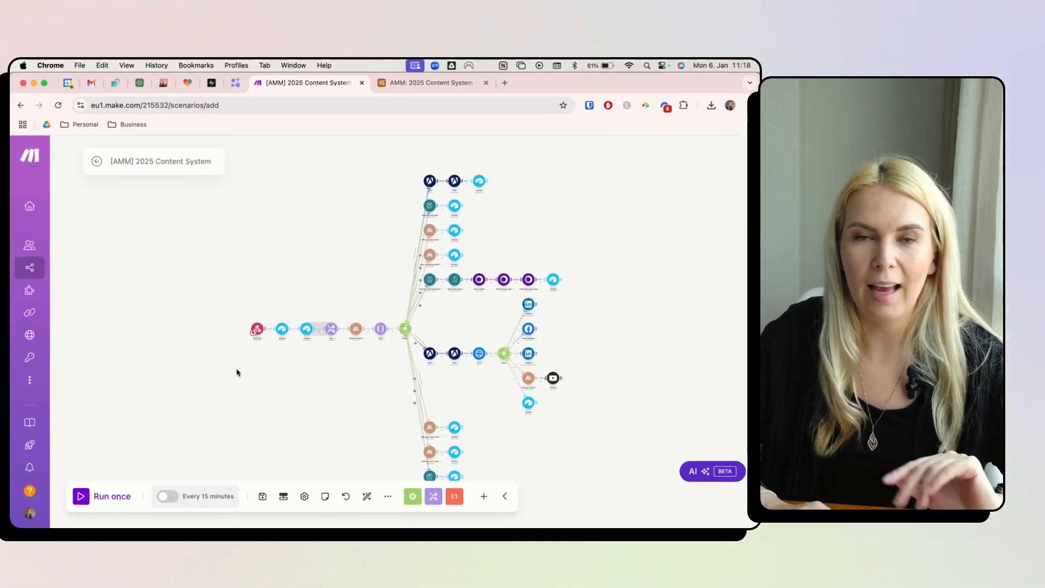
- Add a new webhook named 'AMM: testing' to the Webhooks trigger and save it
scroll(261, 359, up, 10)
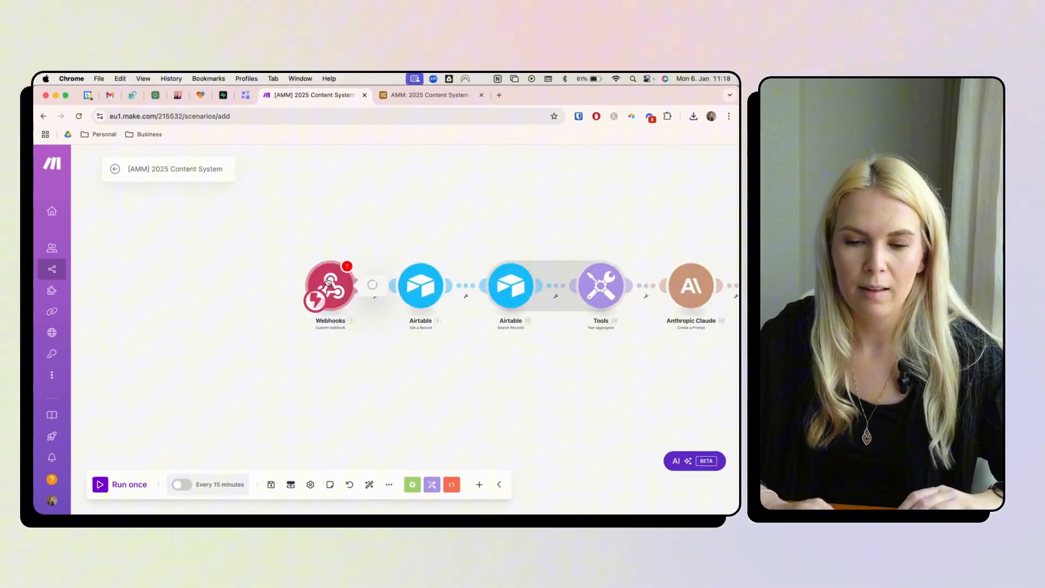
click(328, 281)
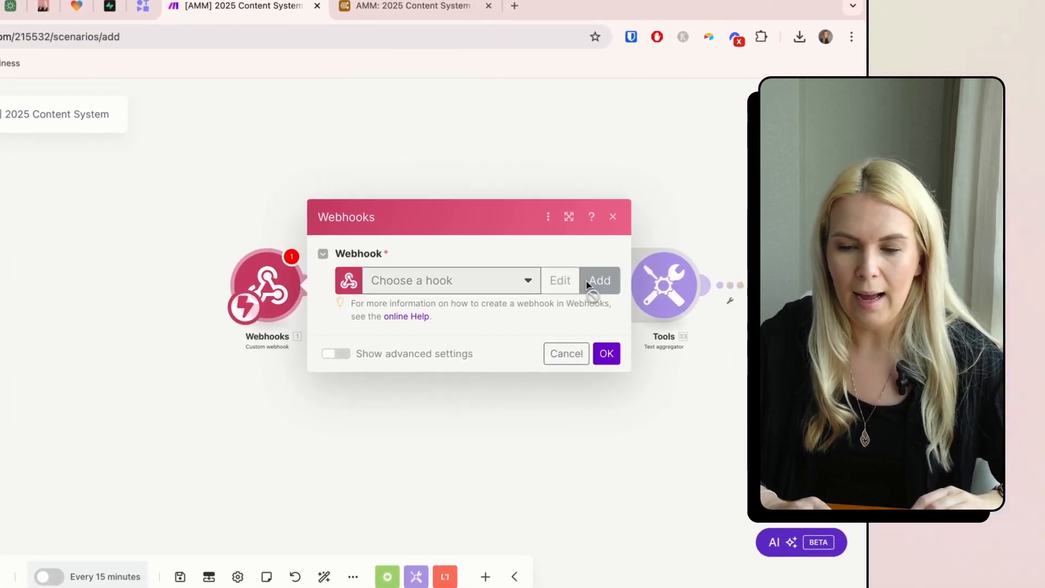
click(588, 285)
triple_click(405, 212)
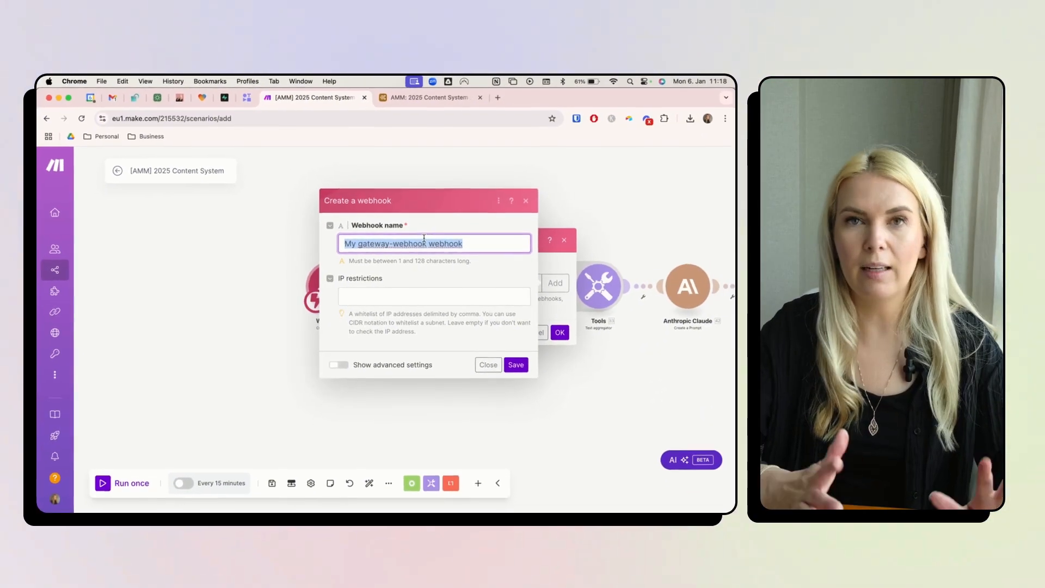
click(532, 405)
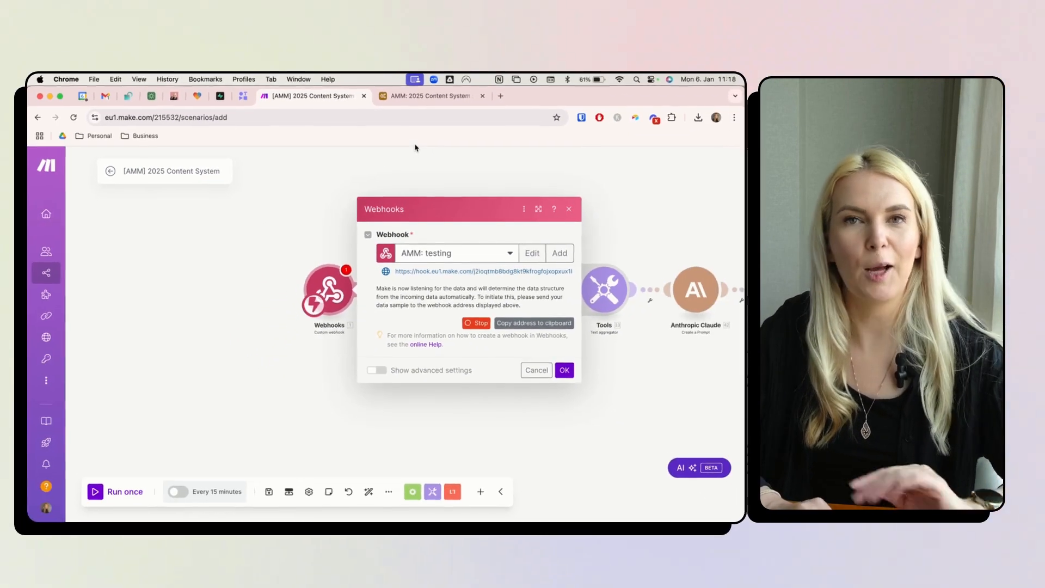
click(426, 55)
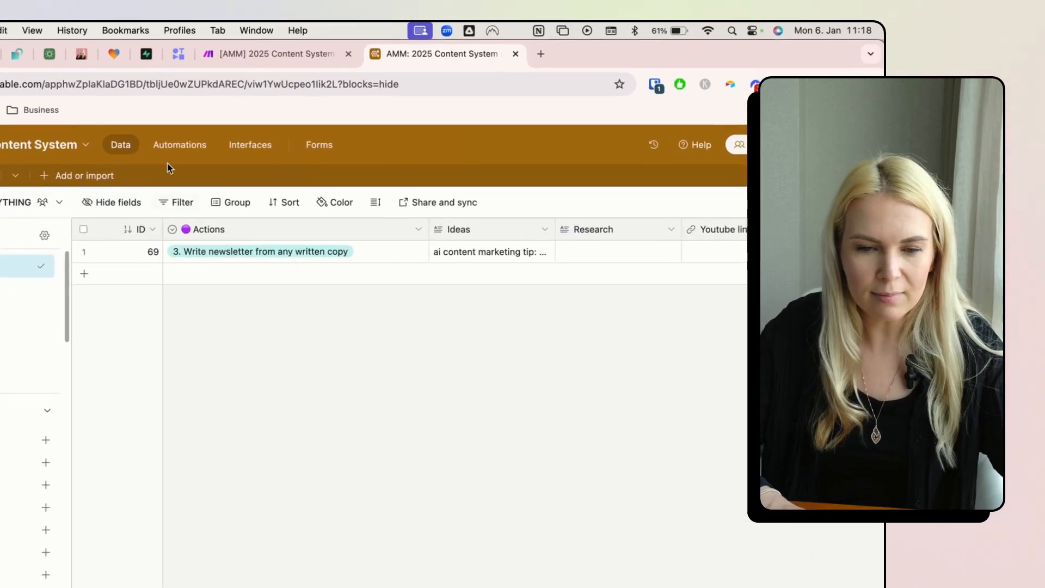
- Open the 'Make webhook trigger' automation, check its Actions values 1–9, then view the Run a script step
click(238, 162)
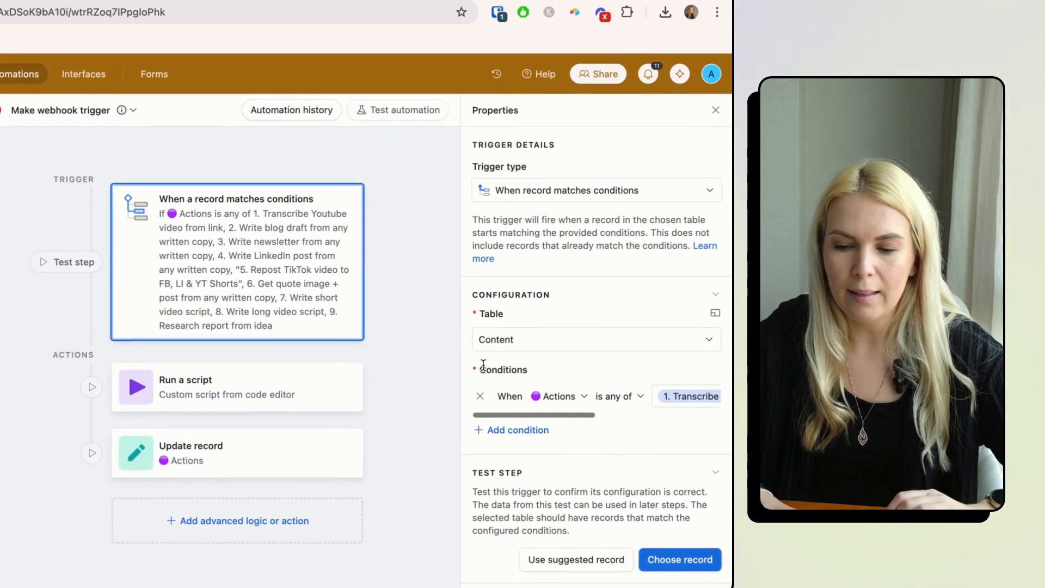
click(550, 401)
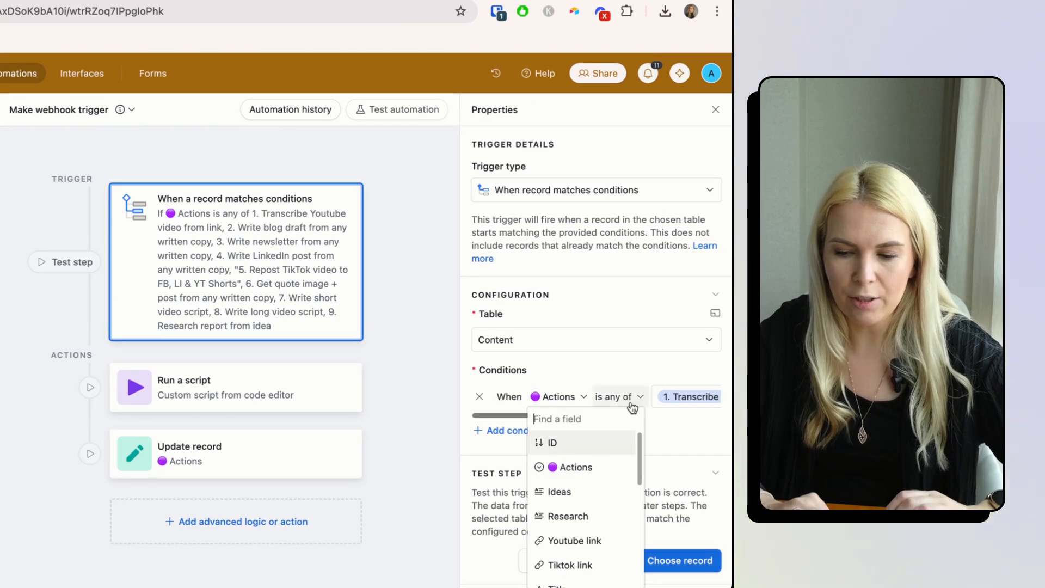
click(628, 361)
click(688, 396)
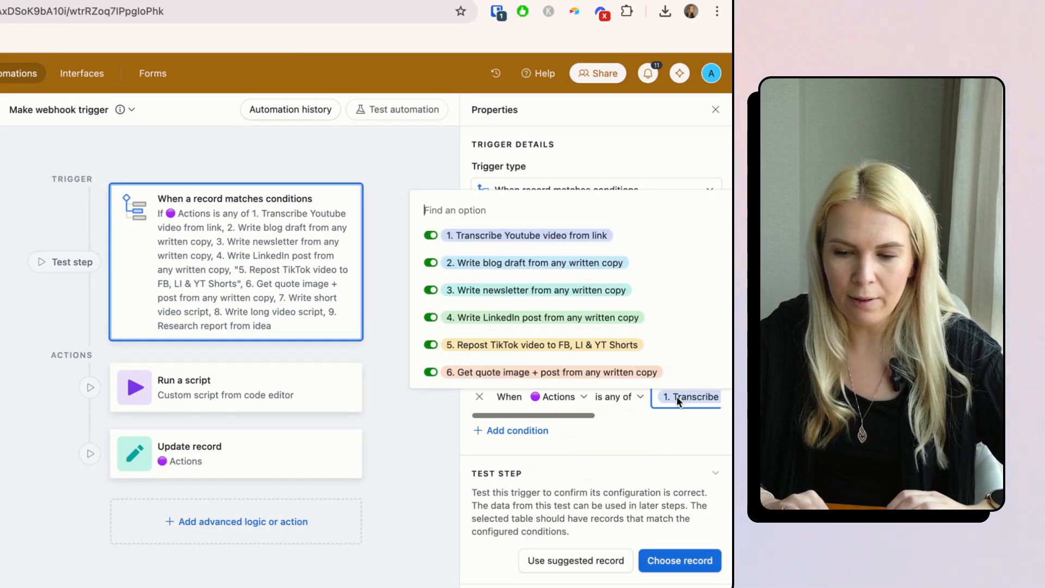
scroll(646, 294, down, 5)
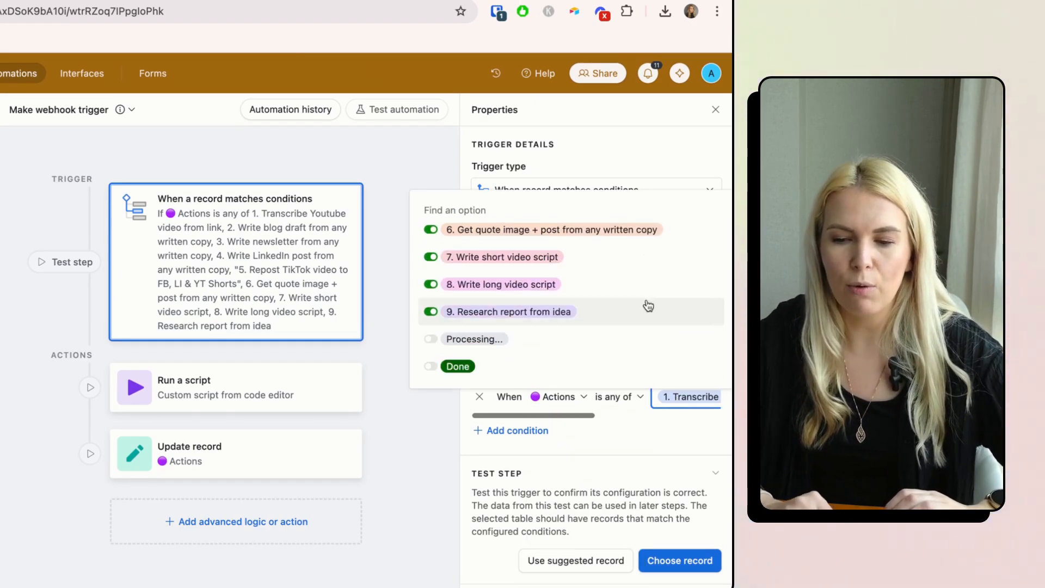
scroll(566, 302, up, 5)
scroll(558, 294, down, 5)
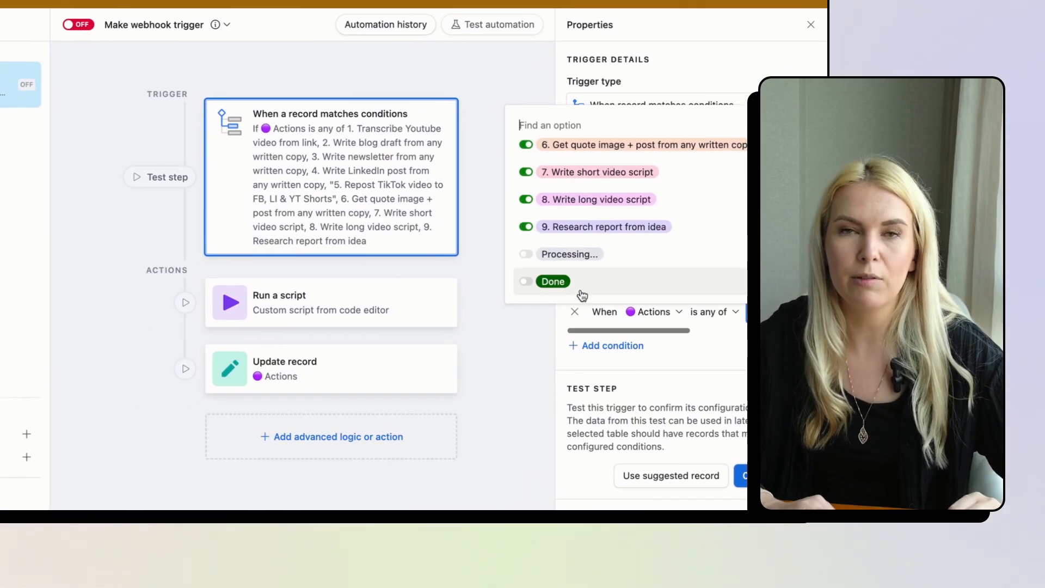
scroll(599, 247, up, 4)
click(498, 288)
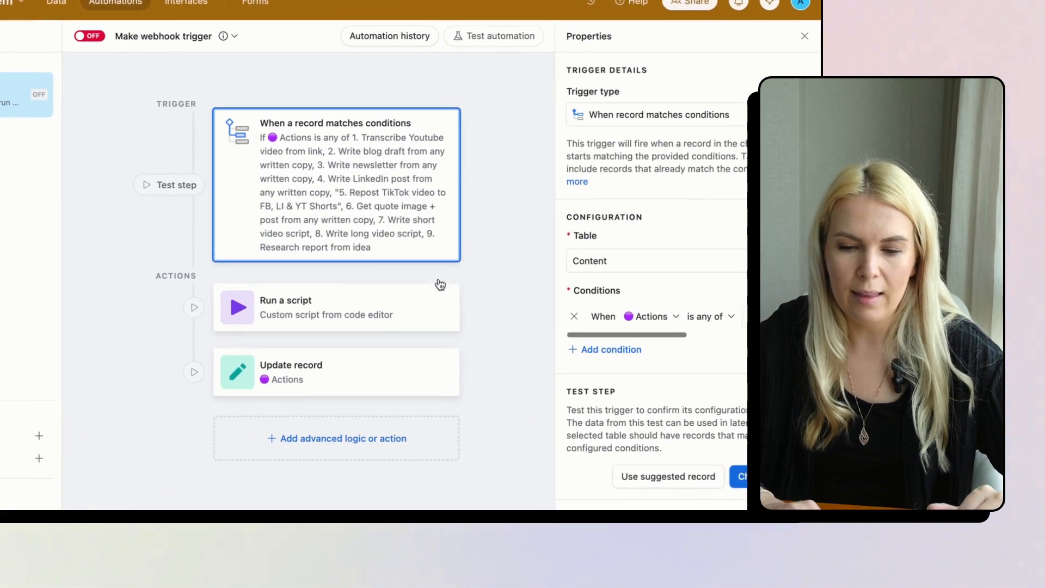
click(367, 302)
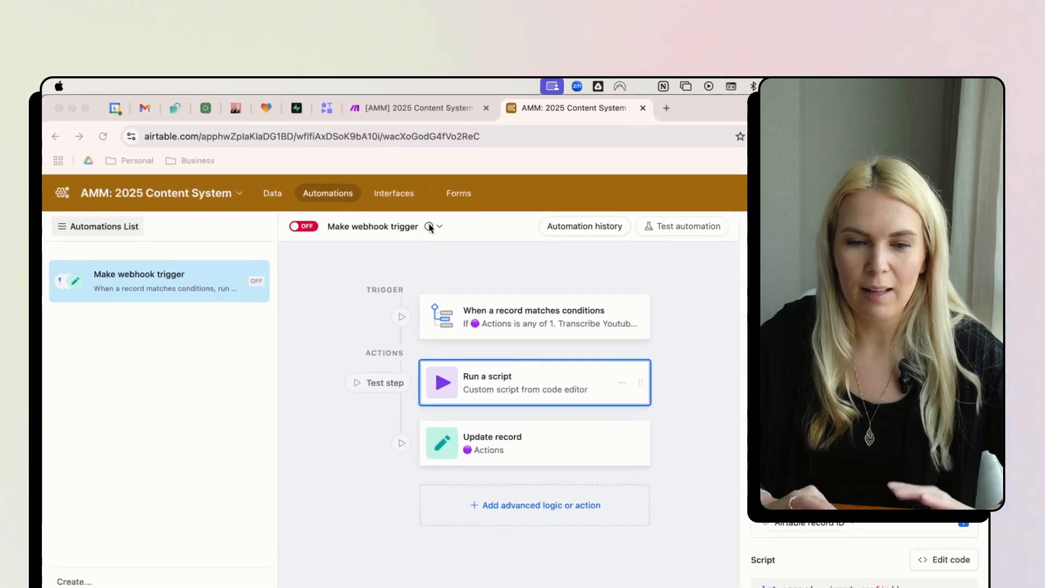
- Find the 'Webhook Script for Airtable Automation' post under Prompts & Scripts and view its code
click(252, 111)
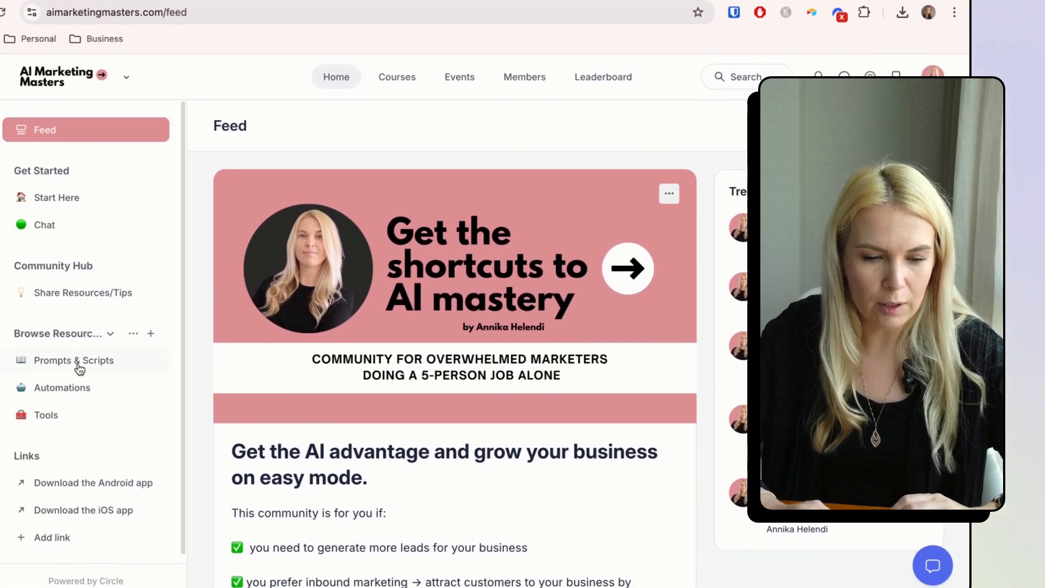
click(114, 381)
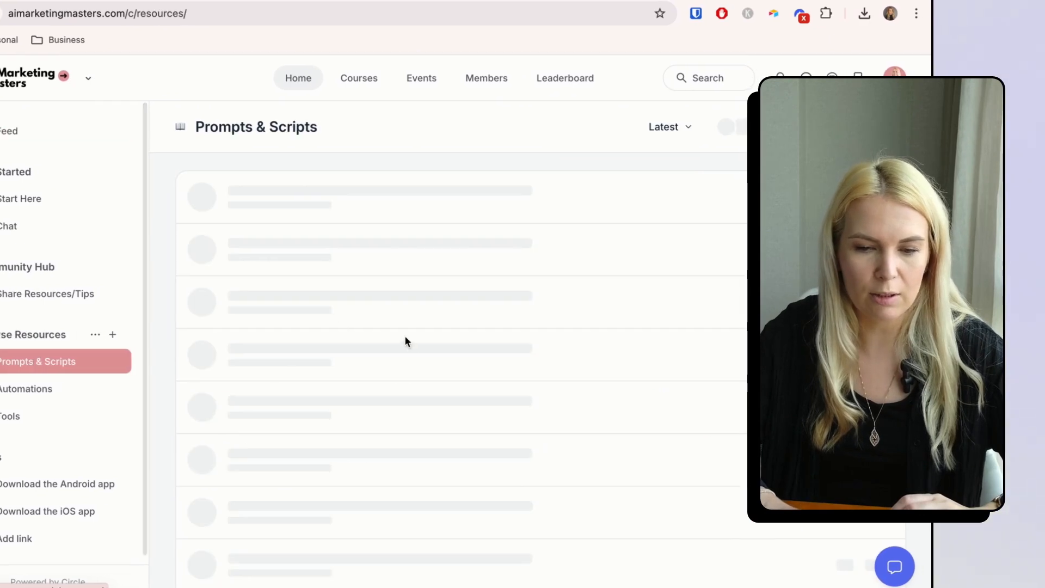
click(387, 356)
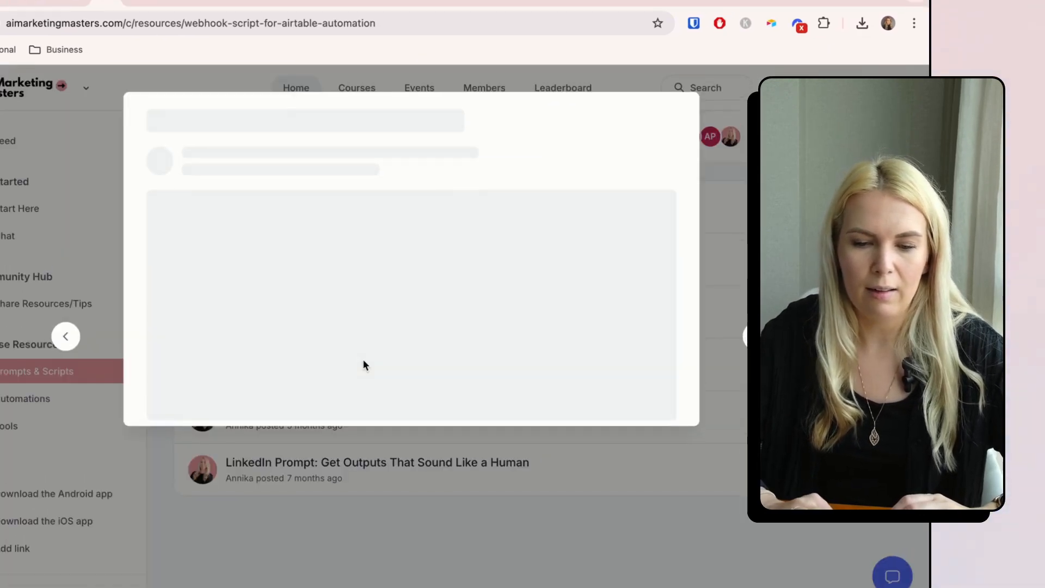
scroll(351, 384, down, 3)
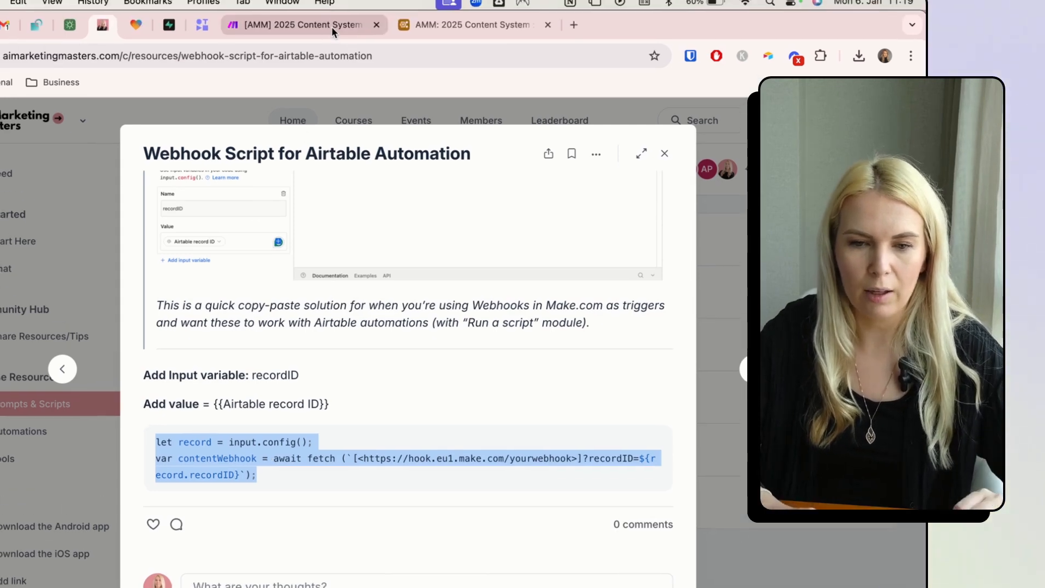
click(332, 4)
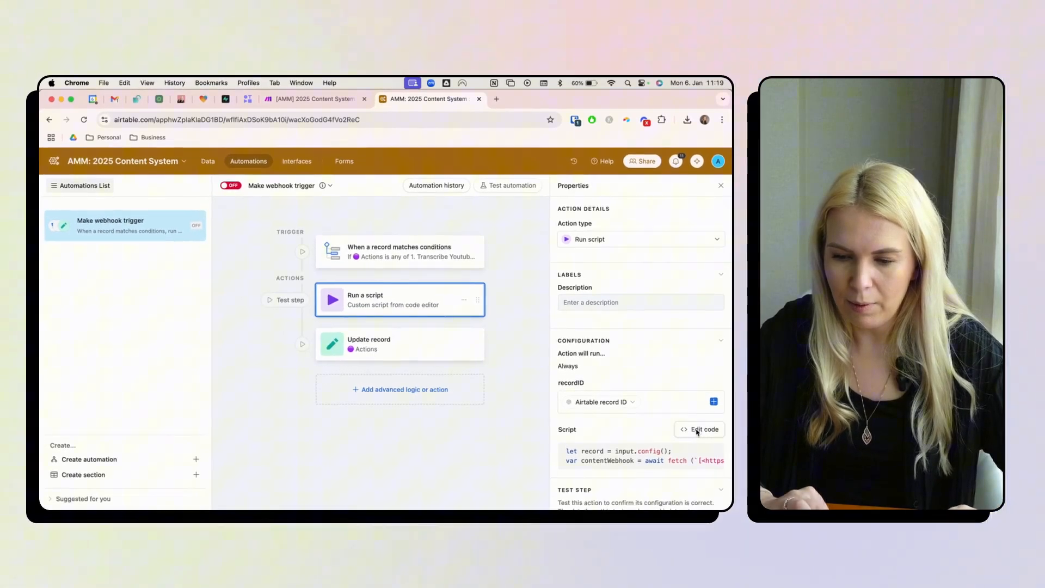
click(689, 454)
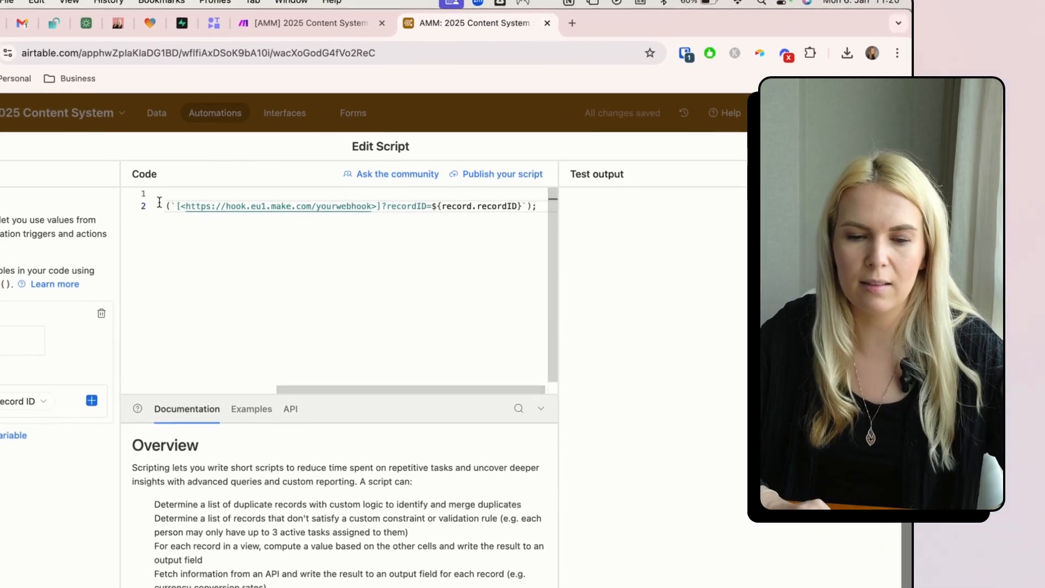
scroll(217, 256, left, 5)
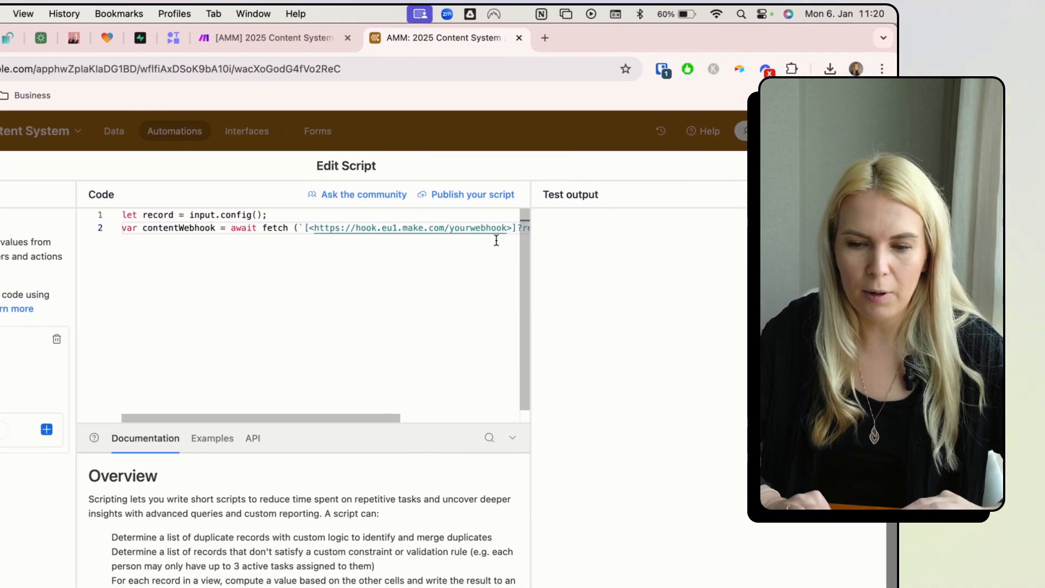
drag(516, 238, 476, 237)
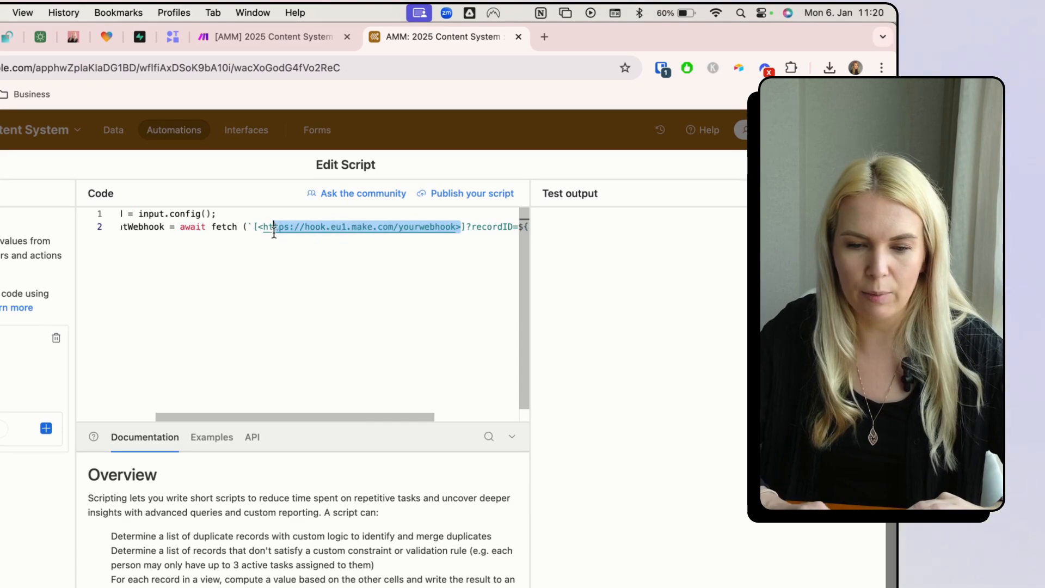
key(BackSpace)
click(283, 37)
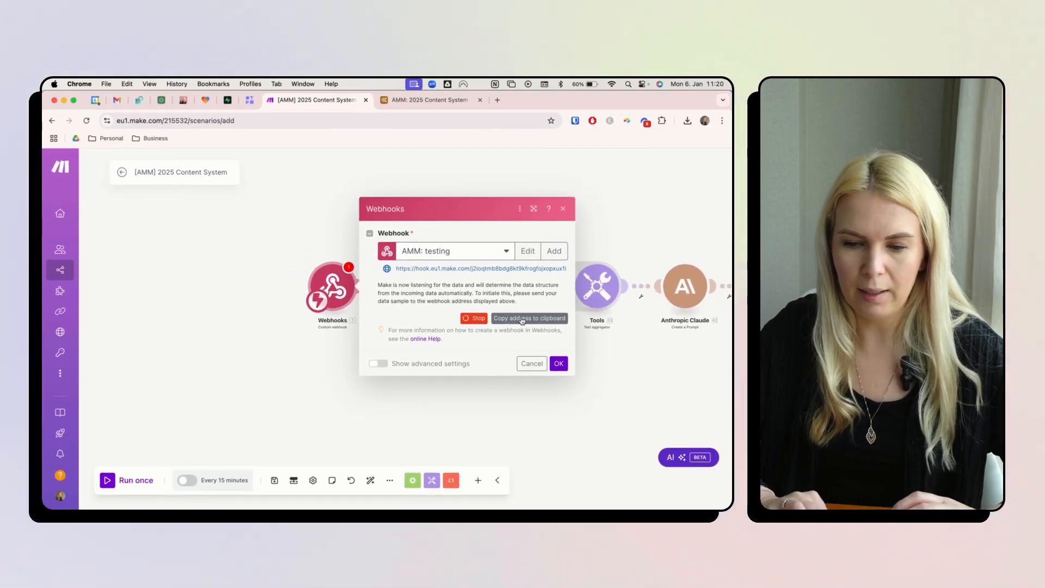
click(511, 320)
click(430, 100)
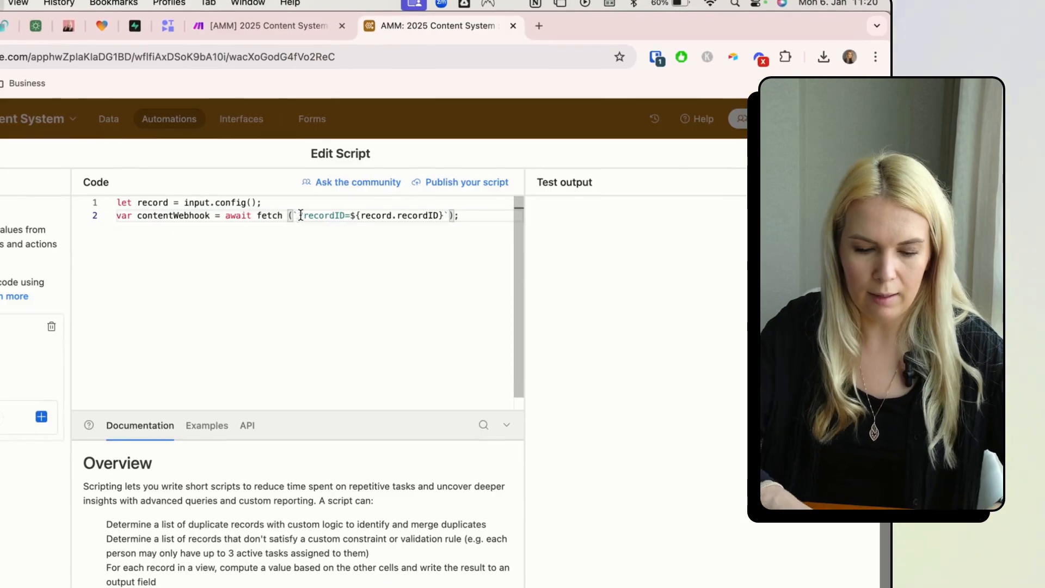
scroll(304, 214, right, 3)
drag(341, 214, 343, 340)
click(567, 294)
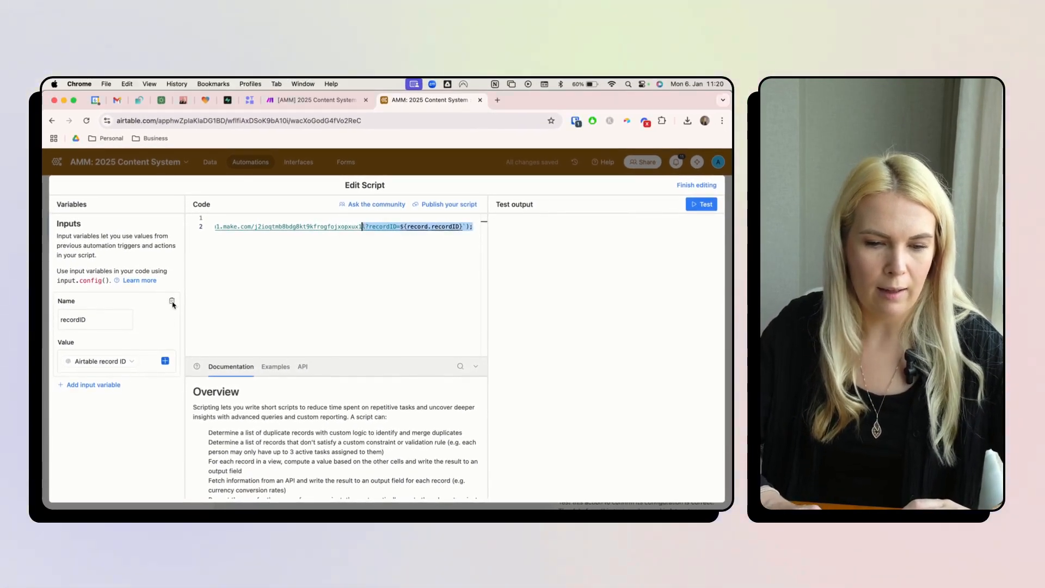
- Recreate the recordID input variable mapped to Airtable record ID and finish editing the script
click(172, 302)
click(94, 303)
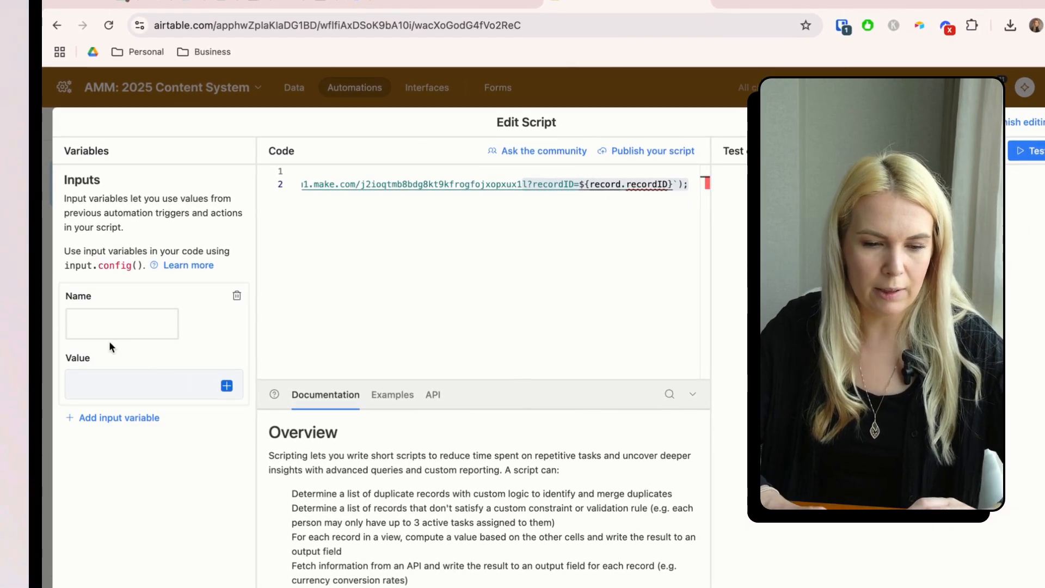
text(recordID)
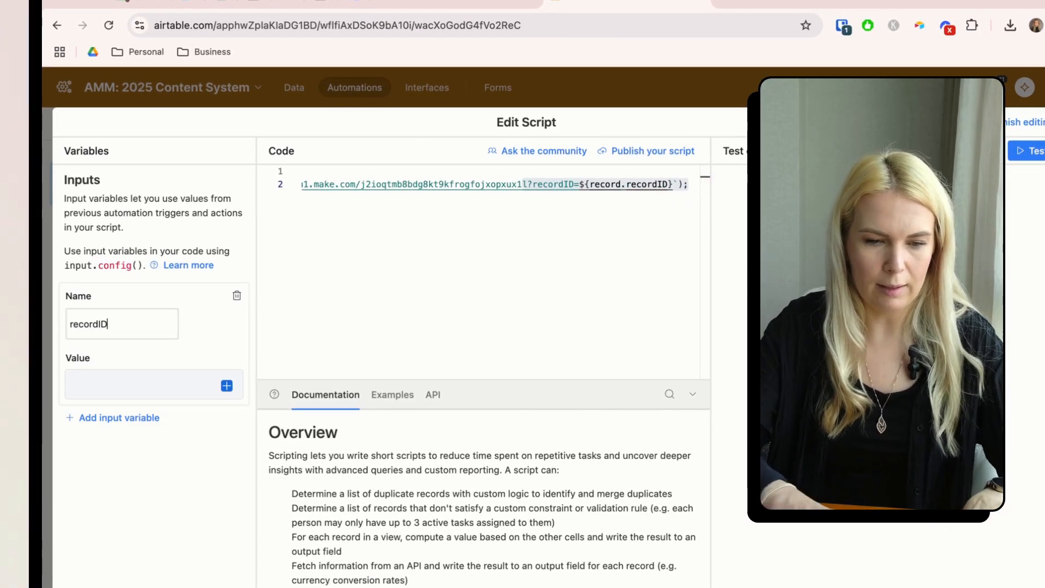
click(227, 387)
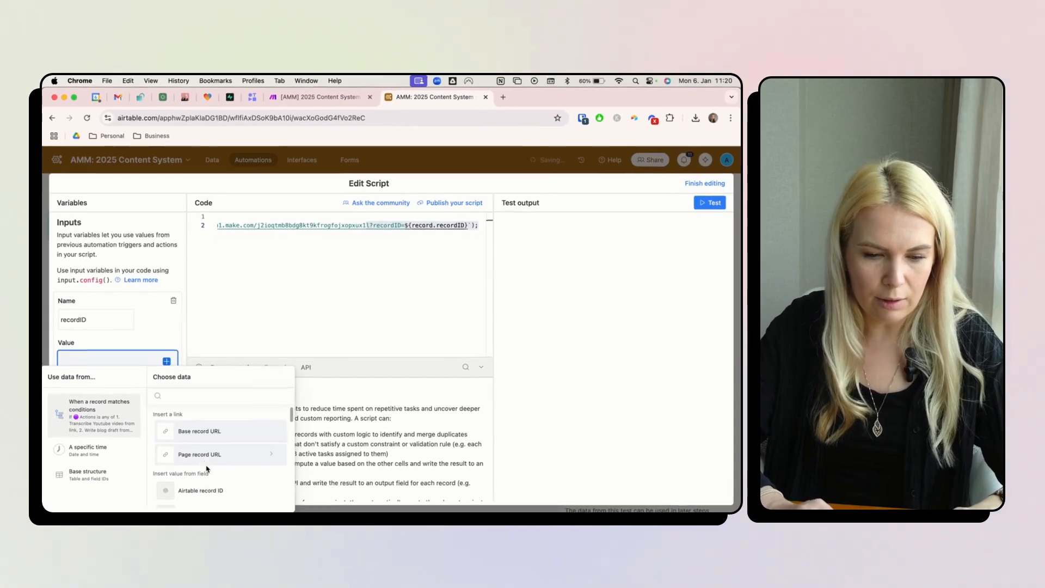
click(212, 481)
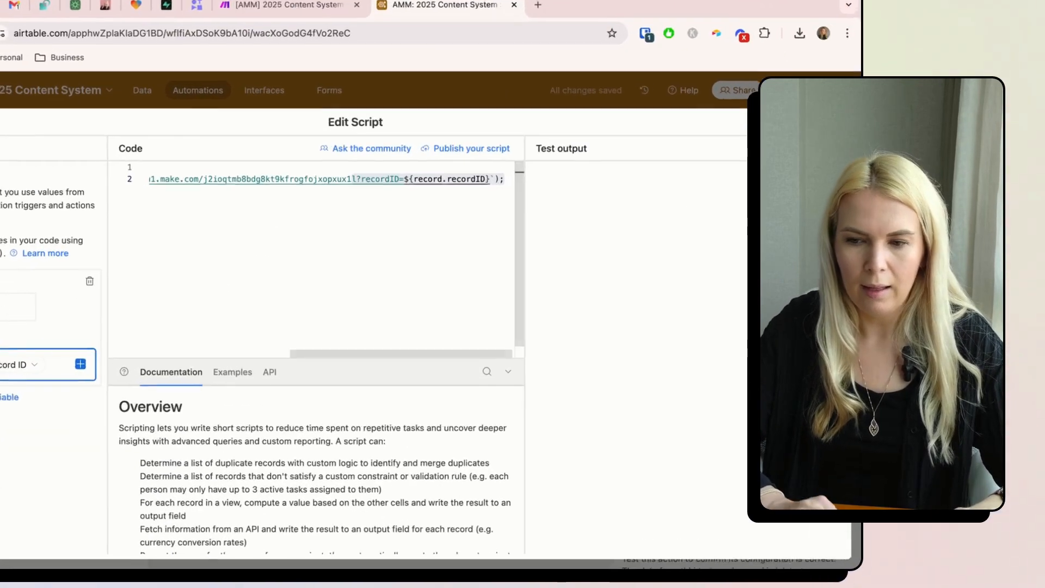
click(697, 185)
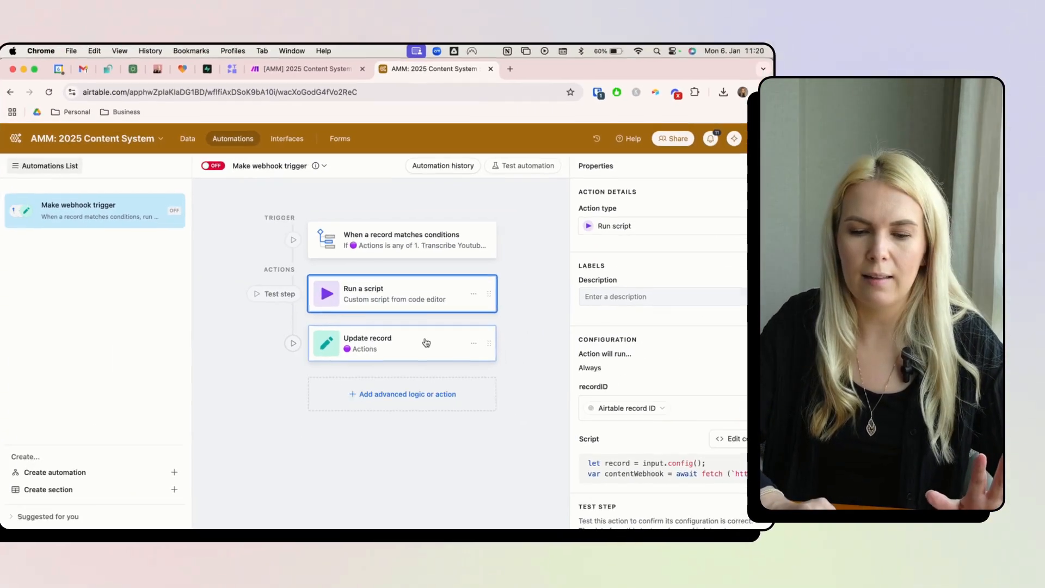
click(430, 340)
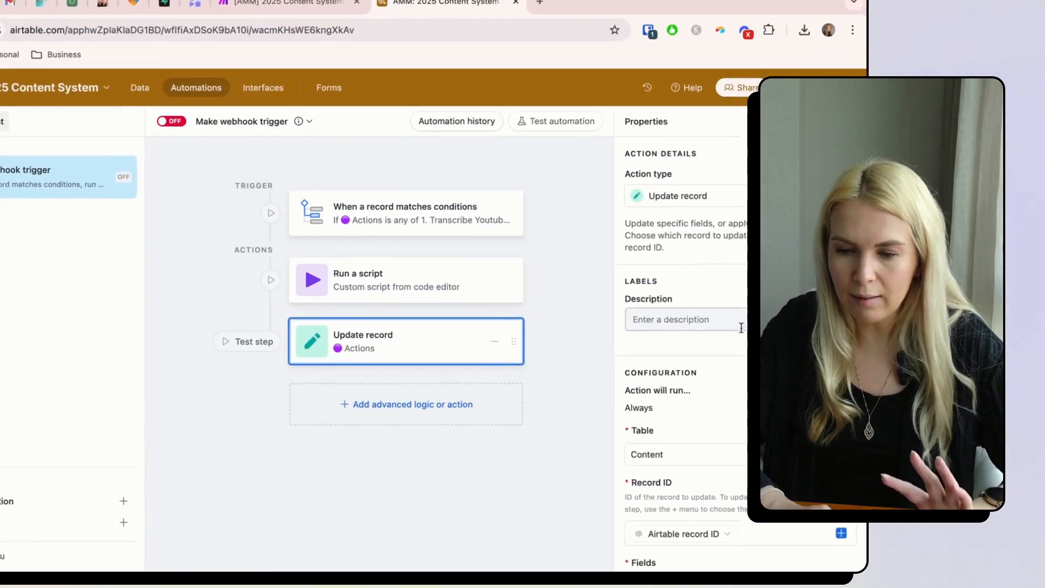
- Verify the Update record step targets the Record ID and sets Actions to Processing...
scroll(741, 327, down, 5)
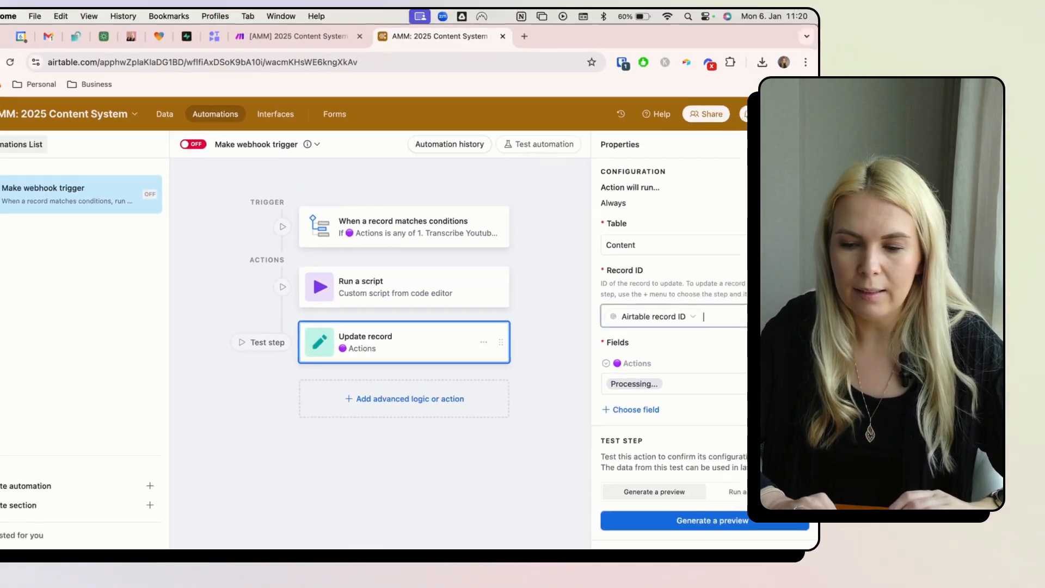
click(769, 309)
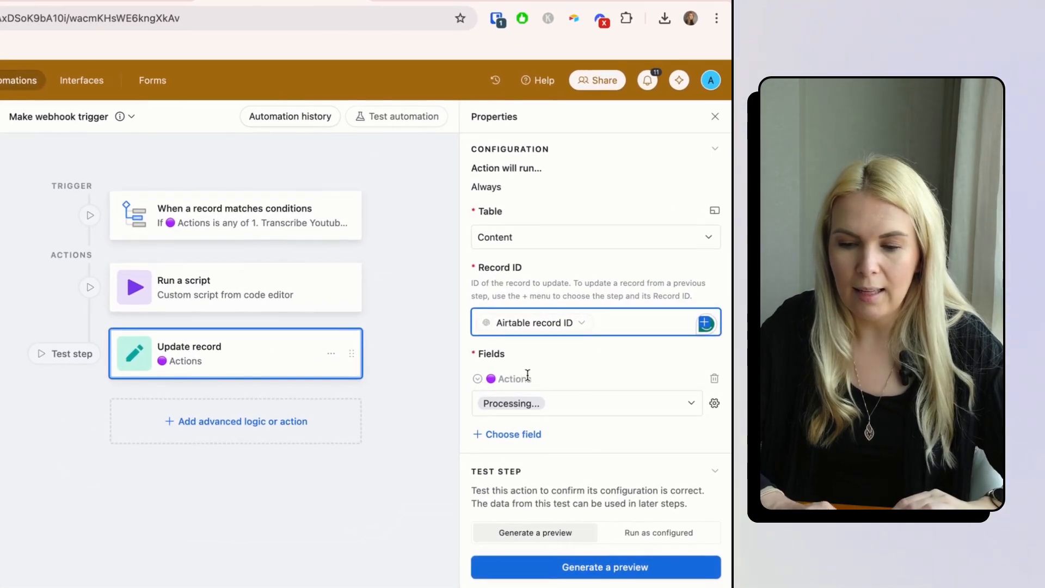
click(612, 401)
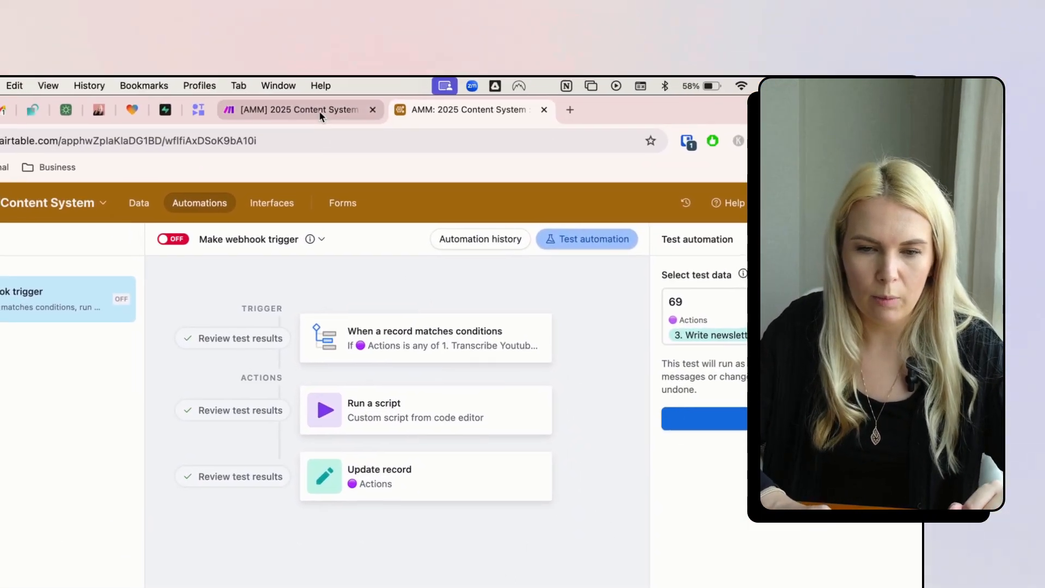
- In Make, unlink the Webhooks module from the Airtable module
click(319, 110)
click(308, 288)
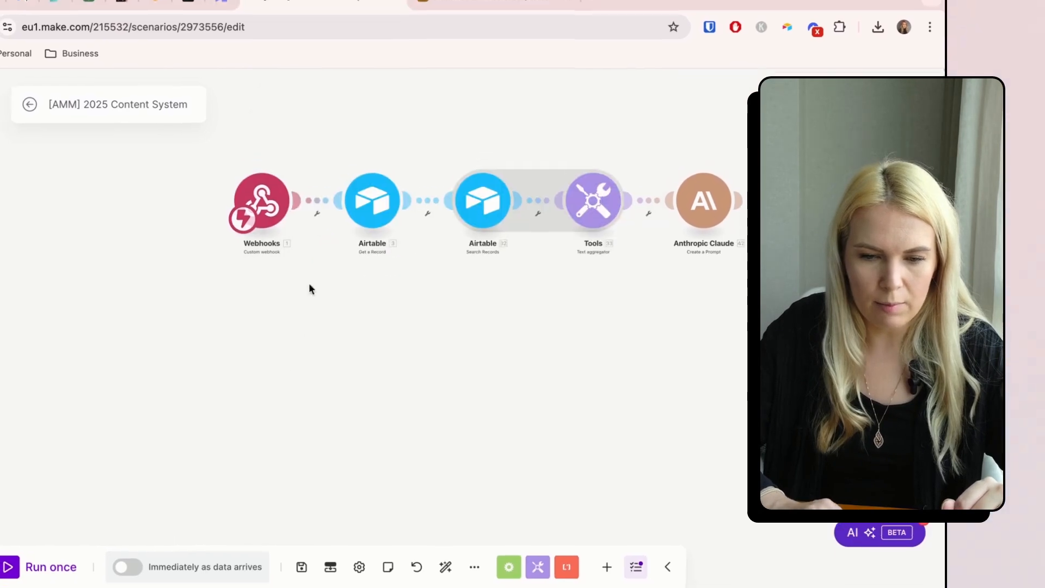
click(317, 214)
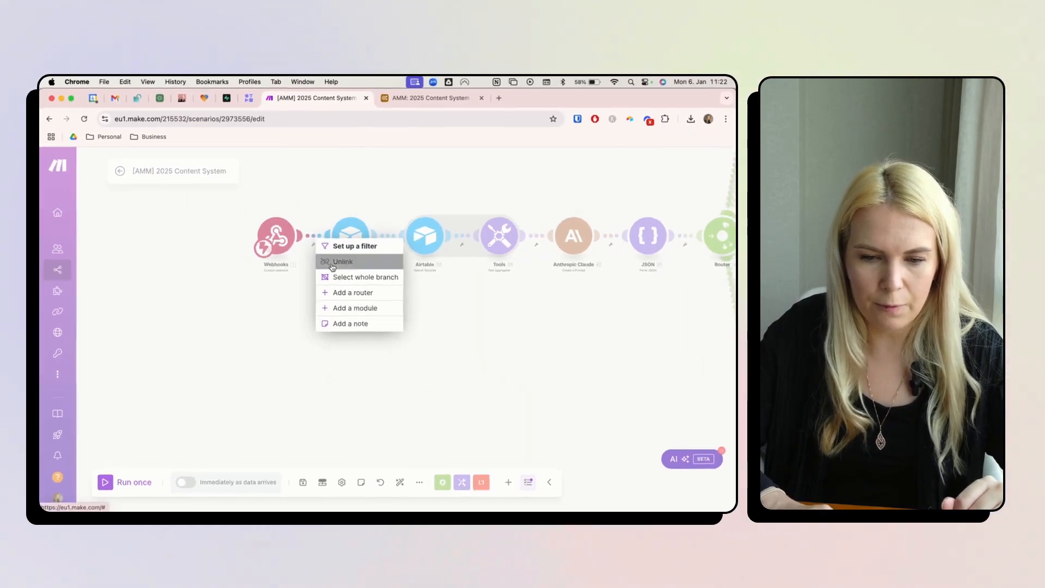
click(332, 263)
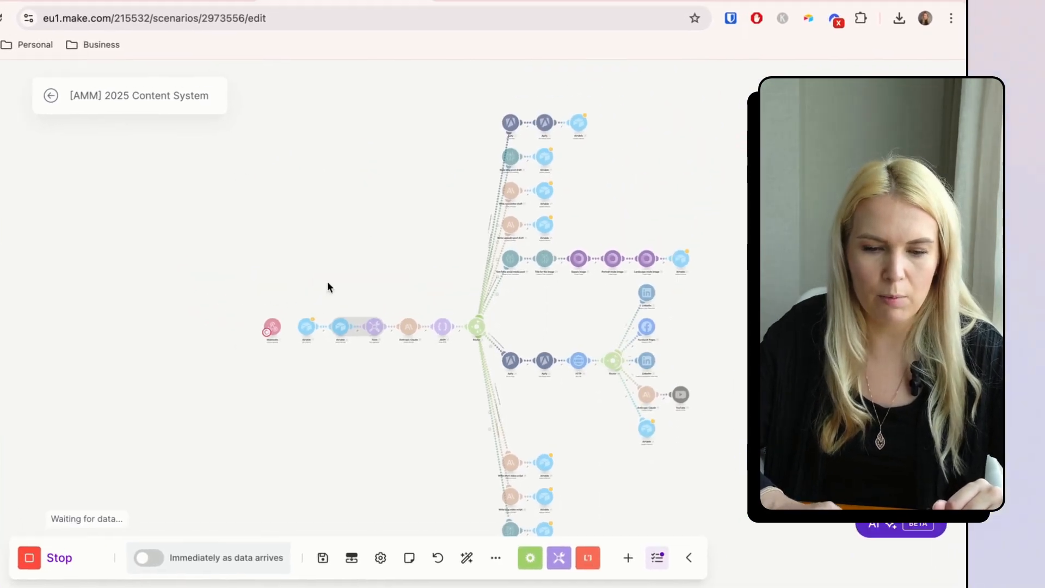
- Start a new automation test using record 69 as test data
click(480, 0)
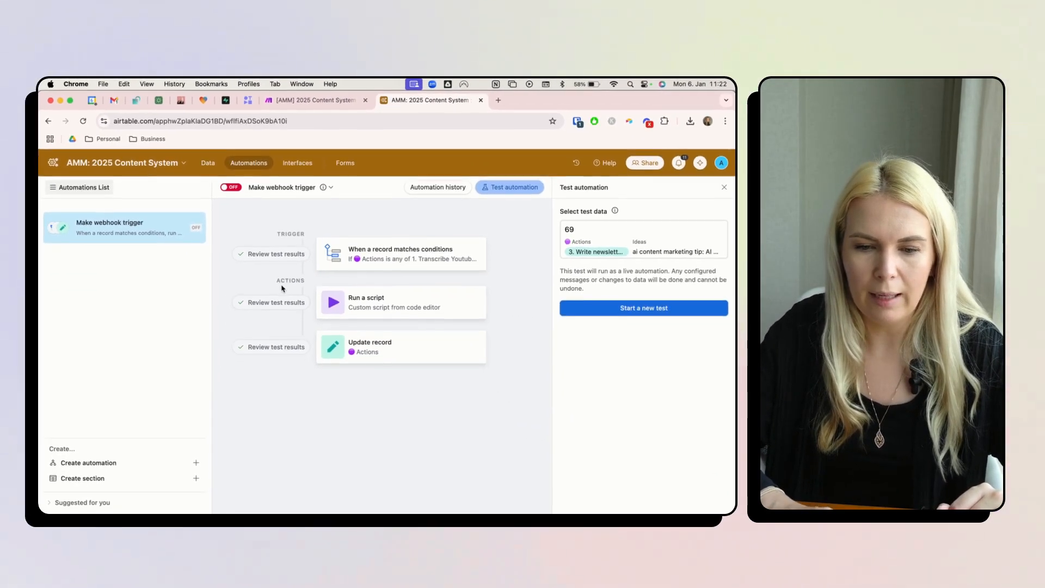
click(623, 308)
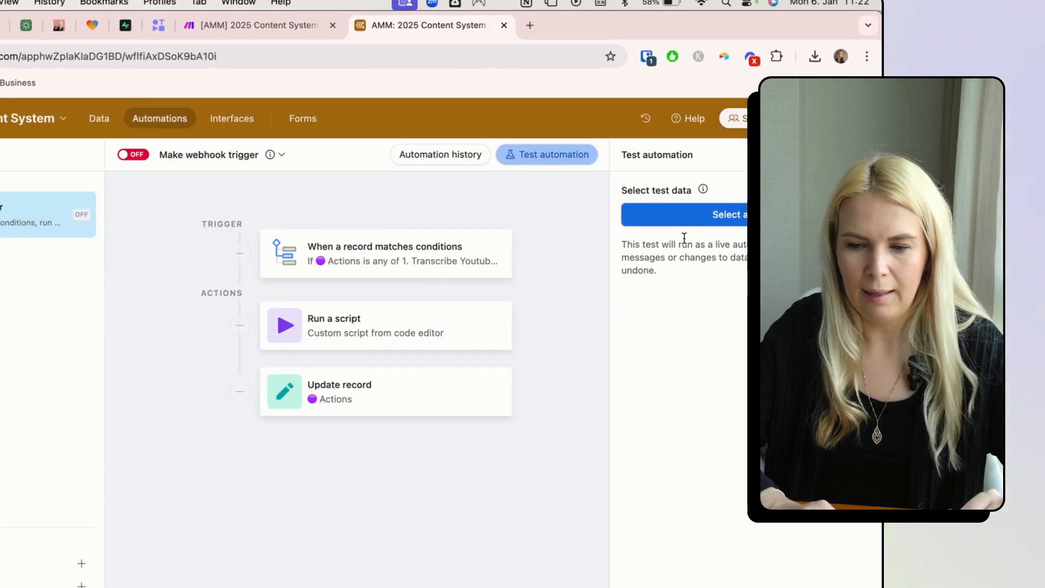
click(678, 221)
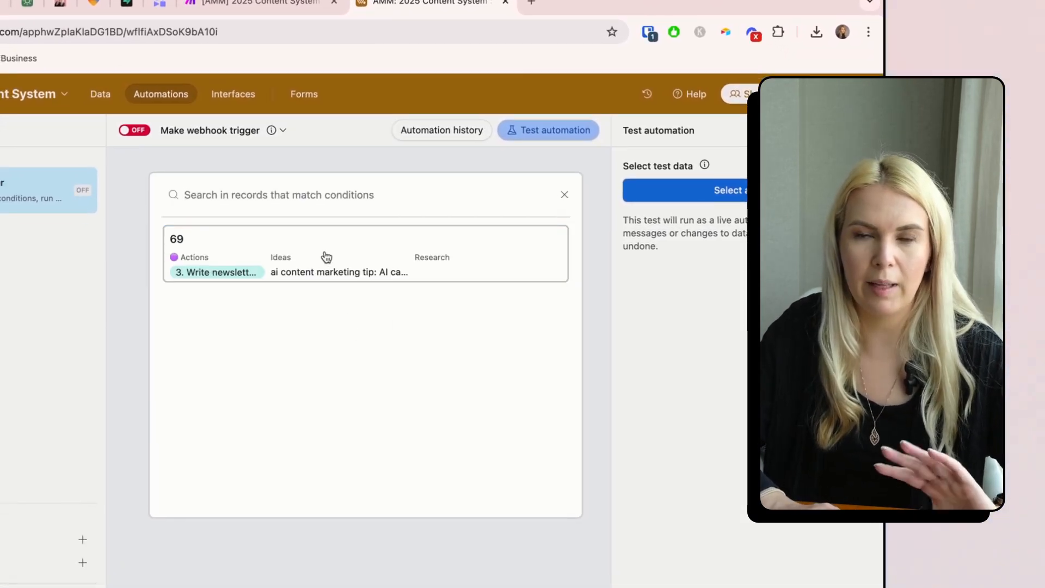
click(326, 257)
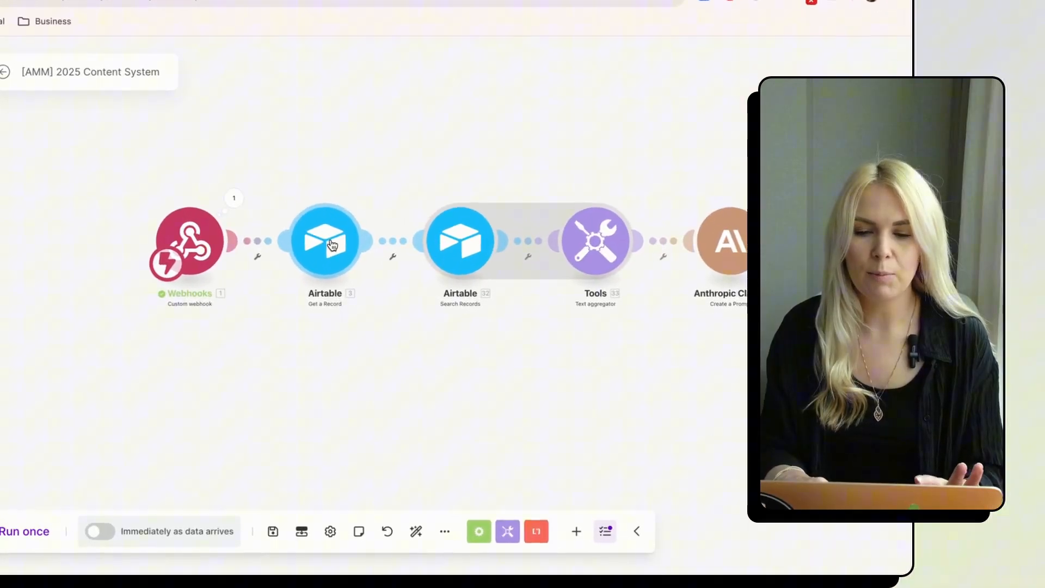
- Confirm the Get a Record module maps Record ID to the webhook's recordID from the Content table
click(329, 243)
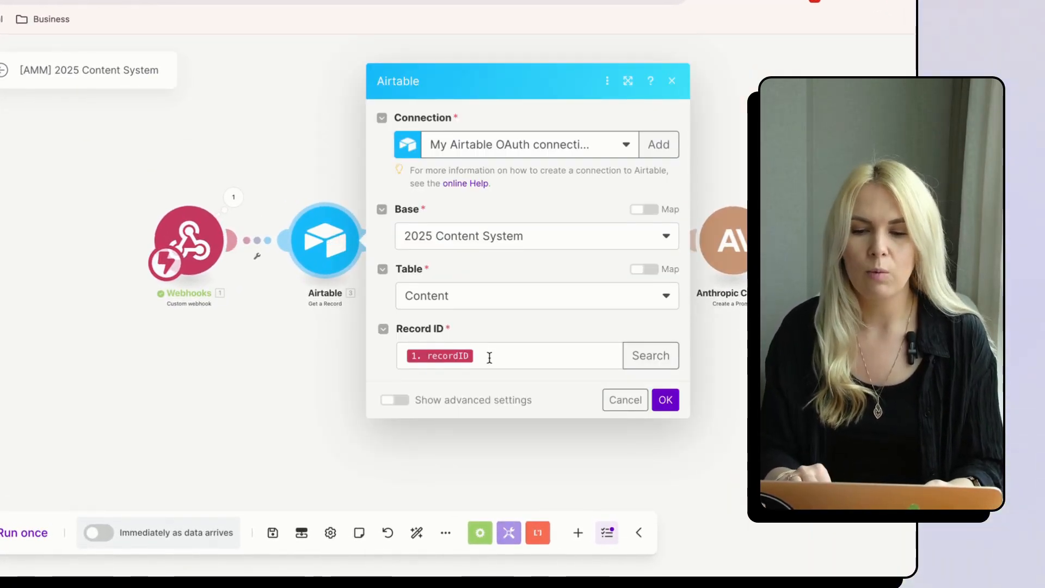
click(489, 357)
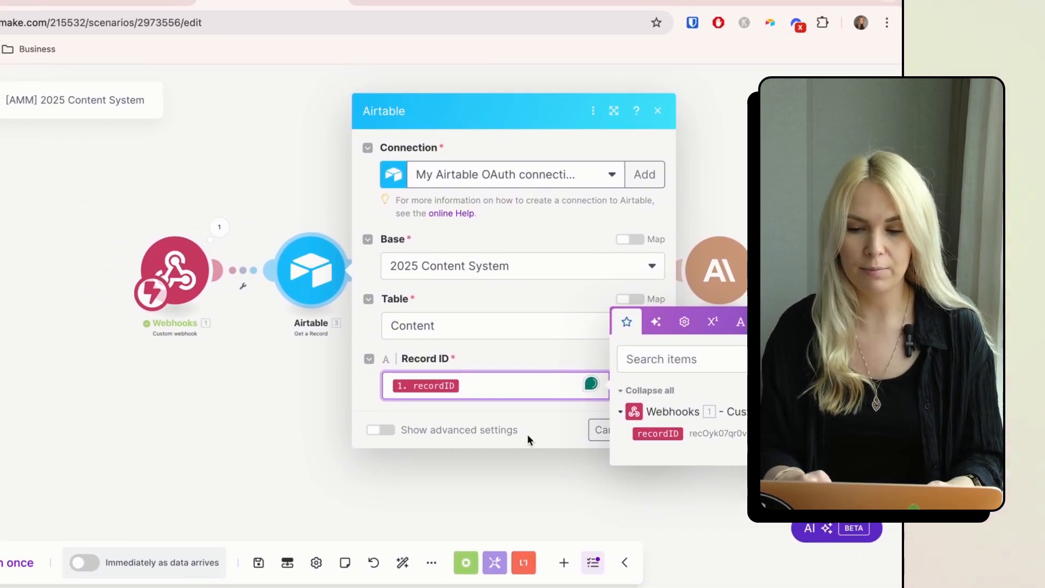
click(523, 465)
drag(472, 377, 300, 372)
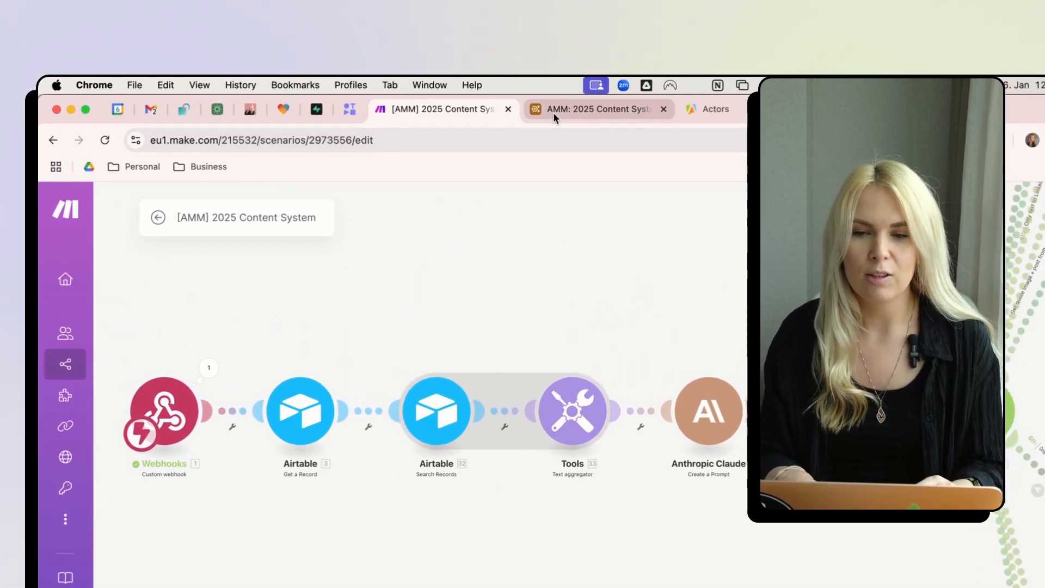
click(554, 112)
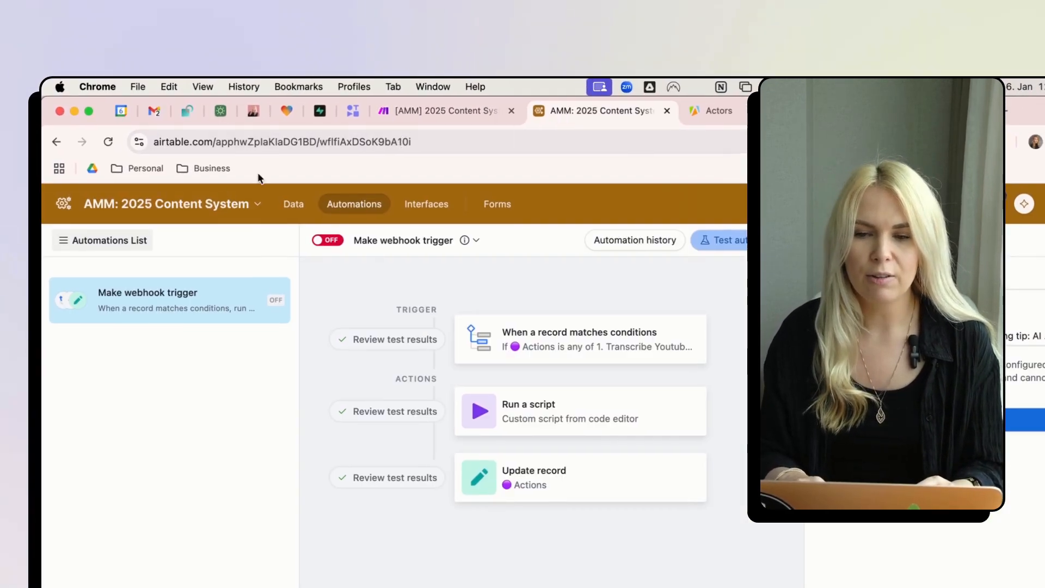
- In the Prompts table, inspect the Prompt ID and Description field settings
click(299, 205)
click(133, 227)
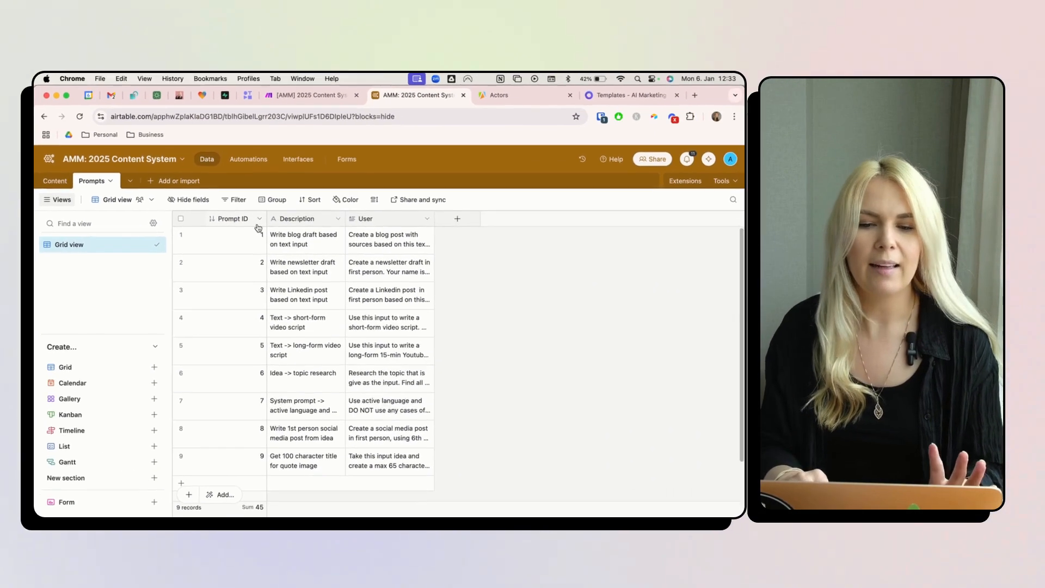
click(258, 220)
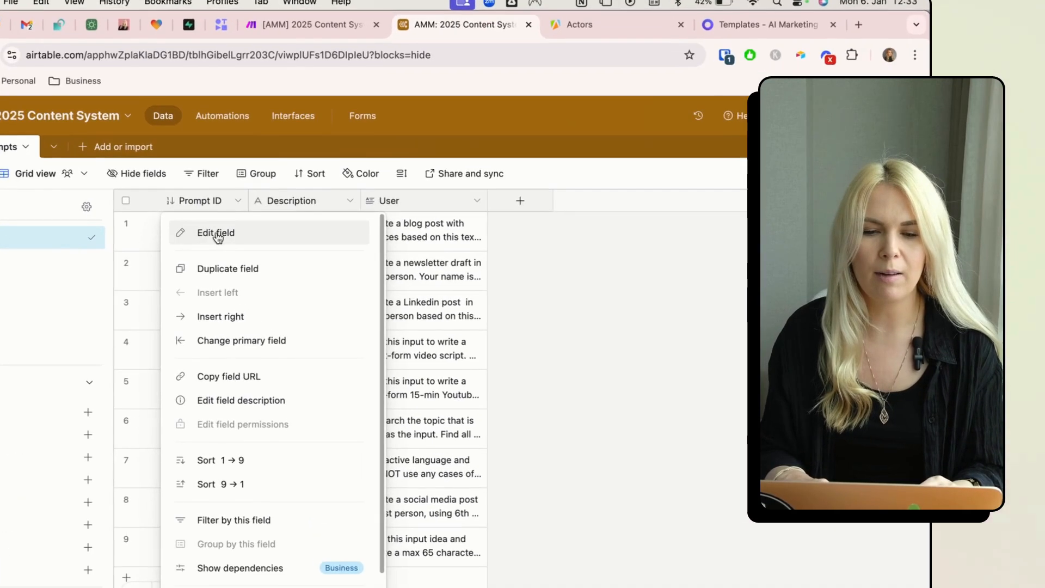
click(220, 240)
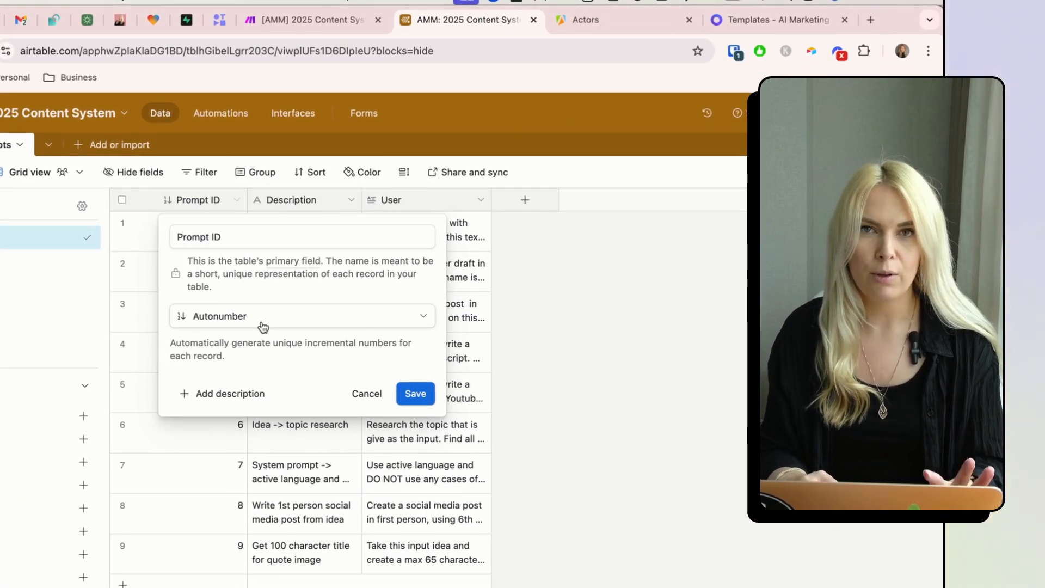
click(415, 393)
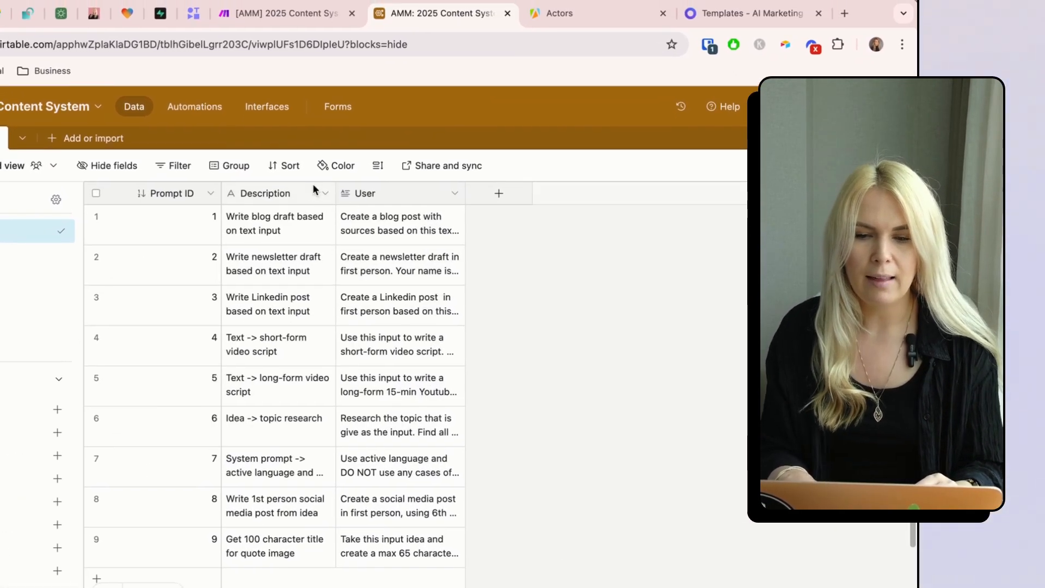
click(324, 194)
click(294, 227)
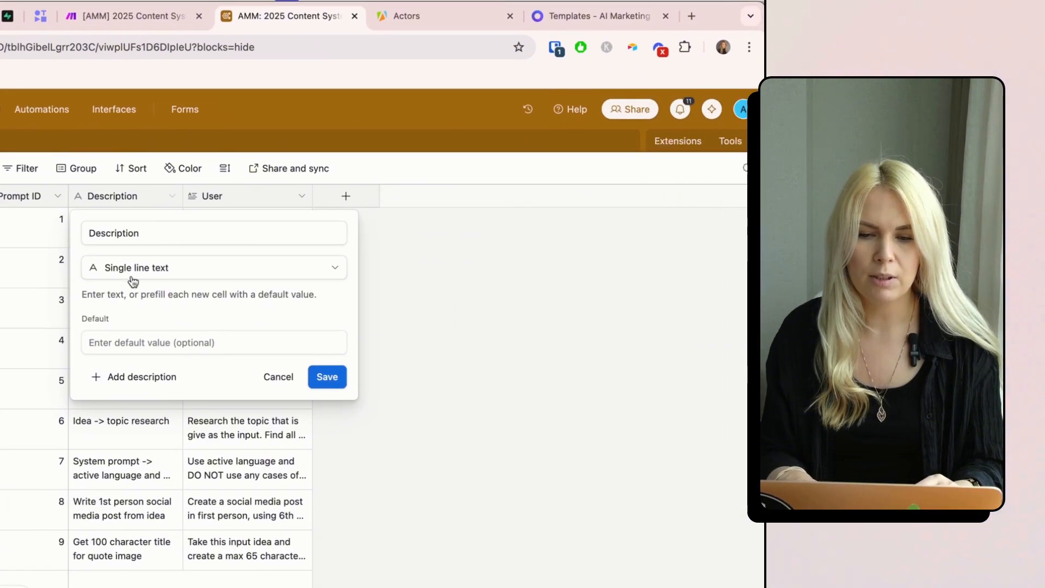
click(327, 378)
- Rename the Prompts table's User field to Prompt and return to Make
click(296, 196)
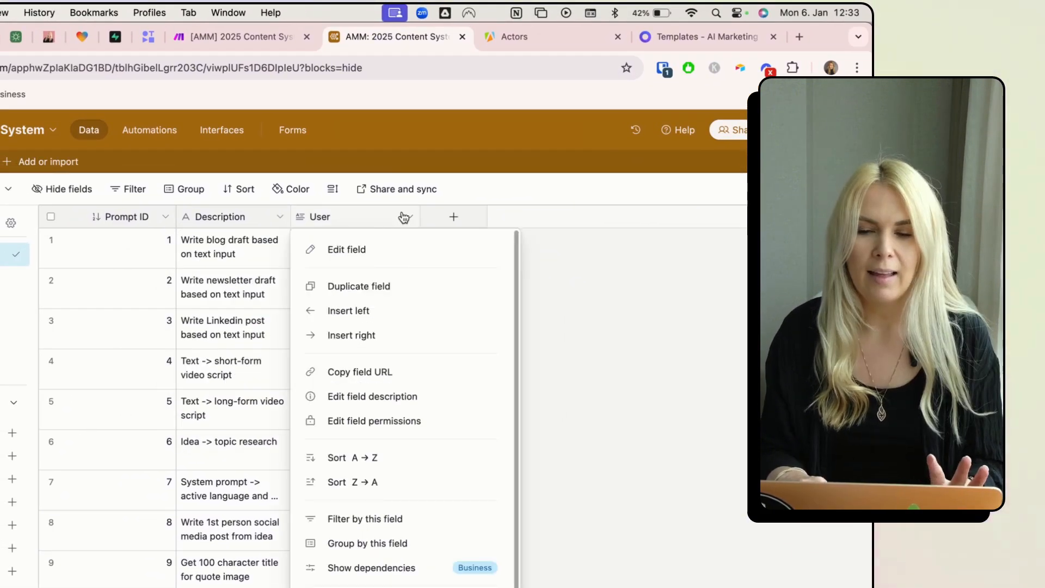
click(346, 249)
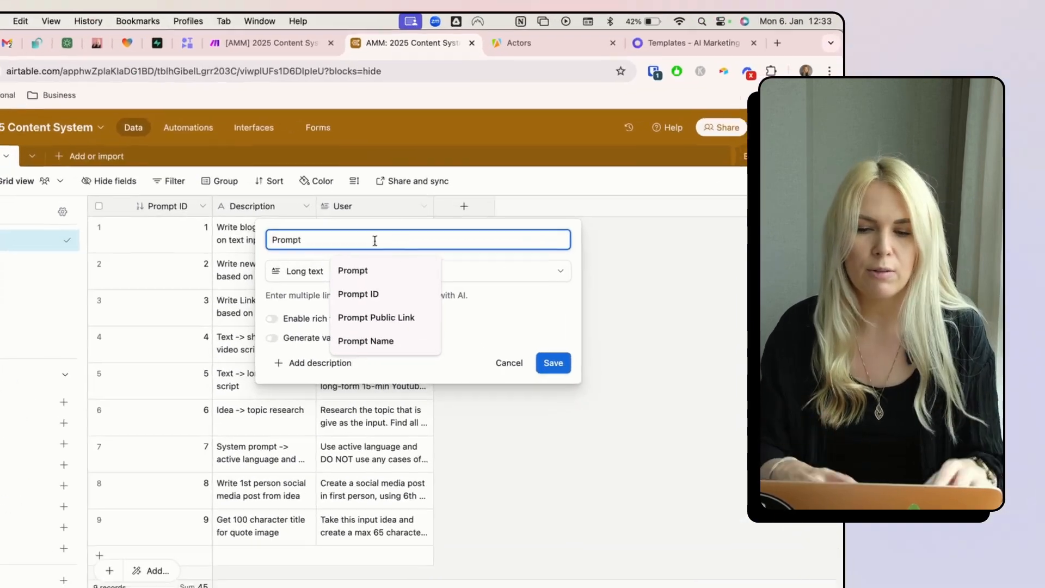
click(518, 335)
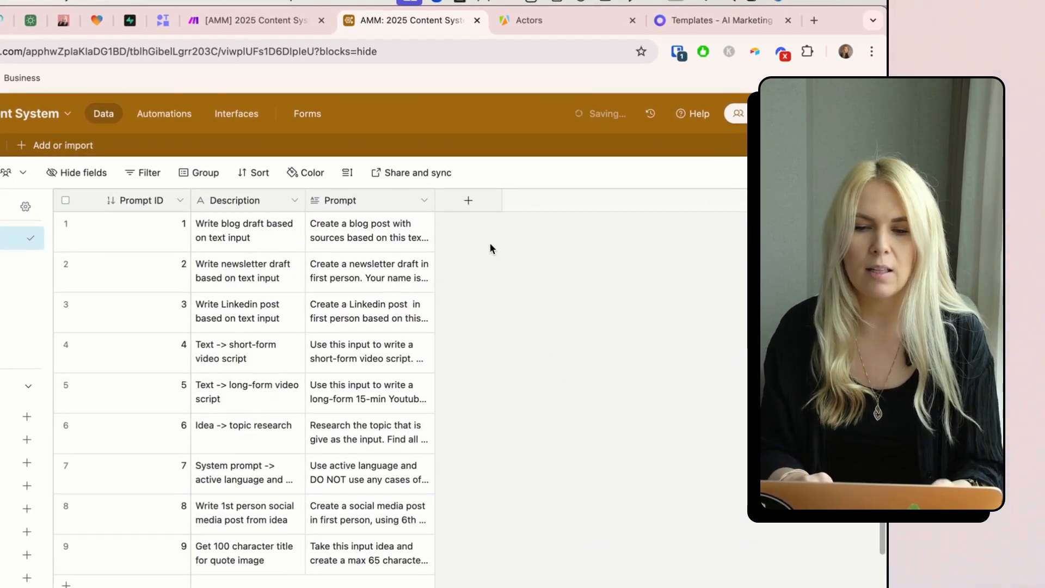
click(196, 479)
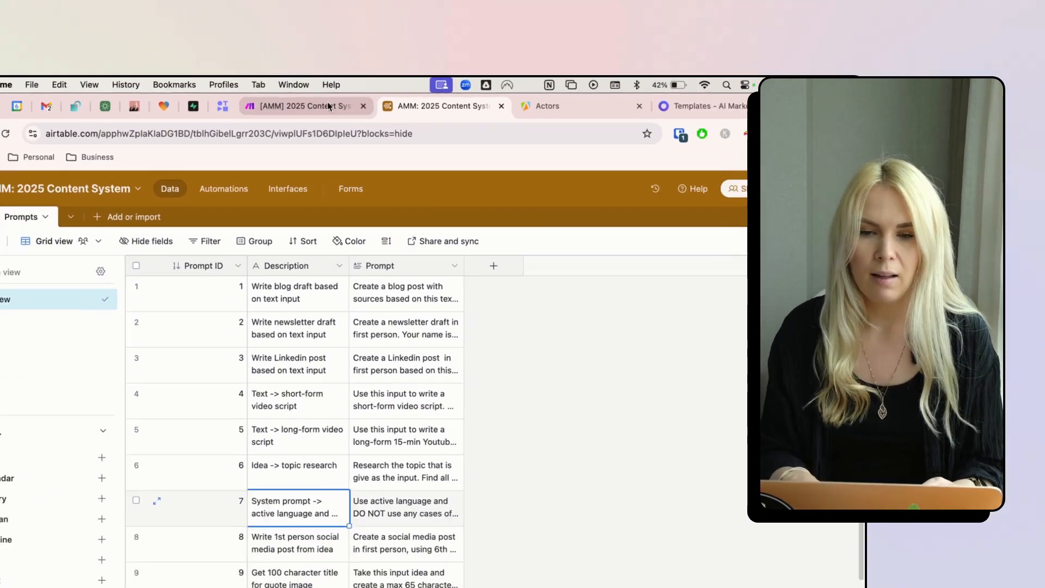
click(328, 106)
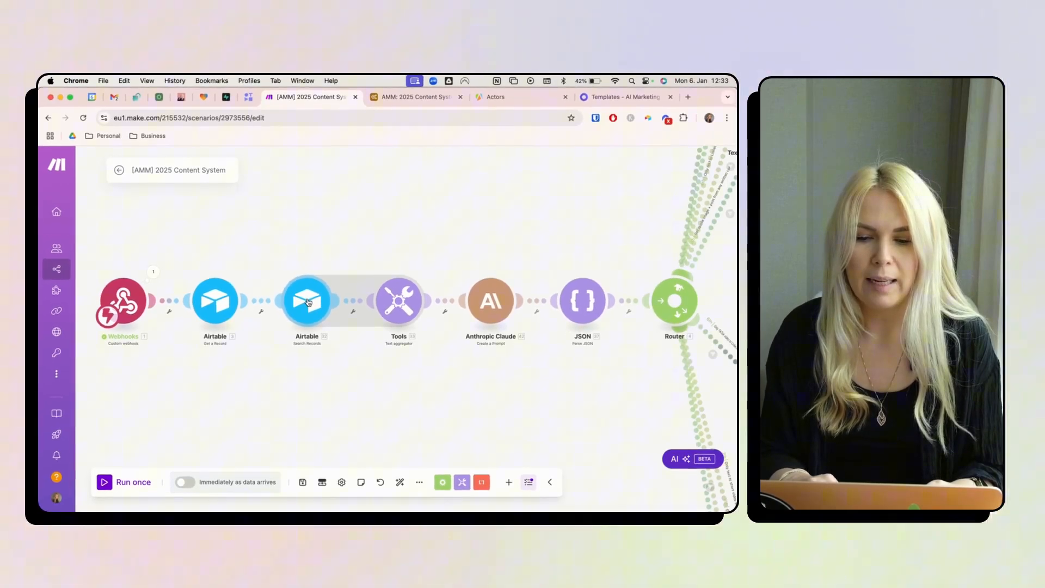
- Switch the Airtable Search Records module's table to Prompts in the 2025 Content System base
click(303, 287)
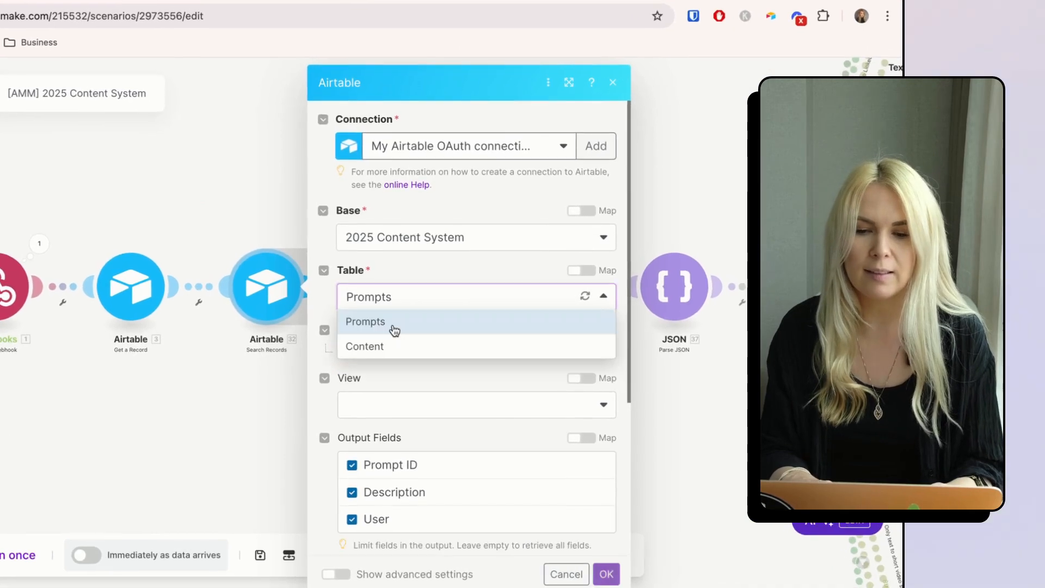
click(383, 325)
scroll(435, 330, down, 3)
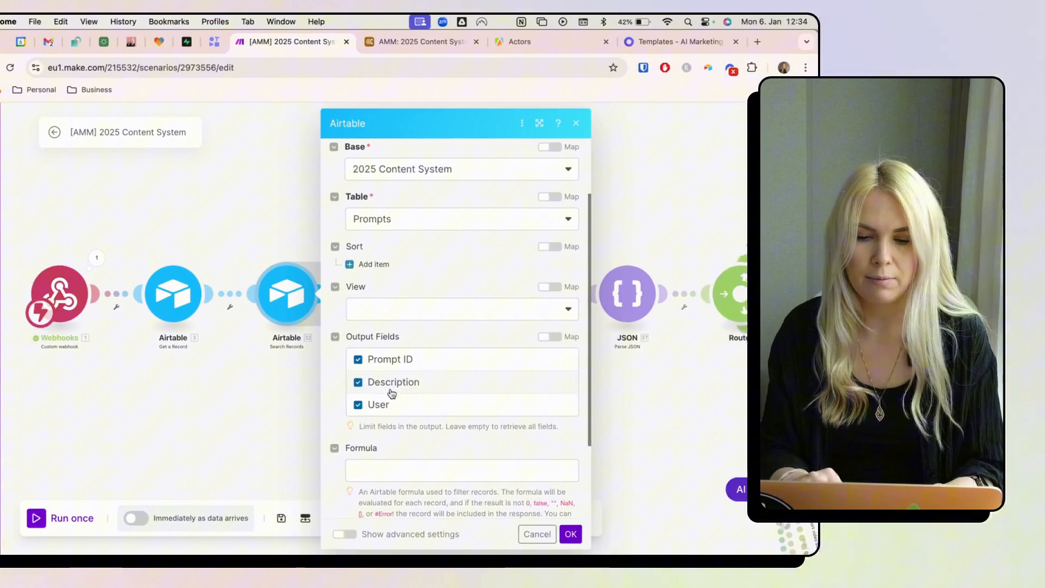
scroll(343, 452, down, 4)
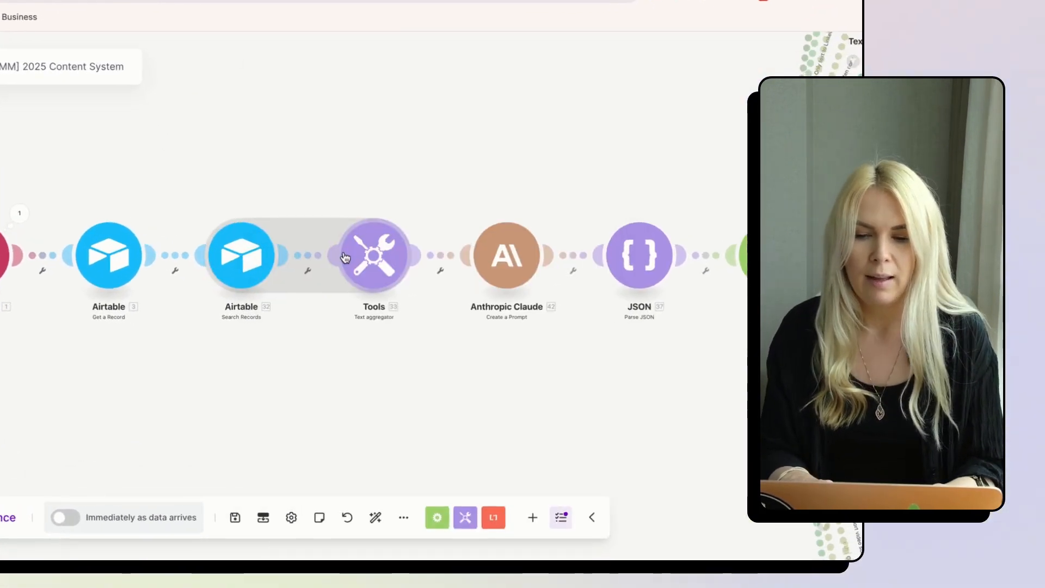
click(394, 305)
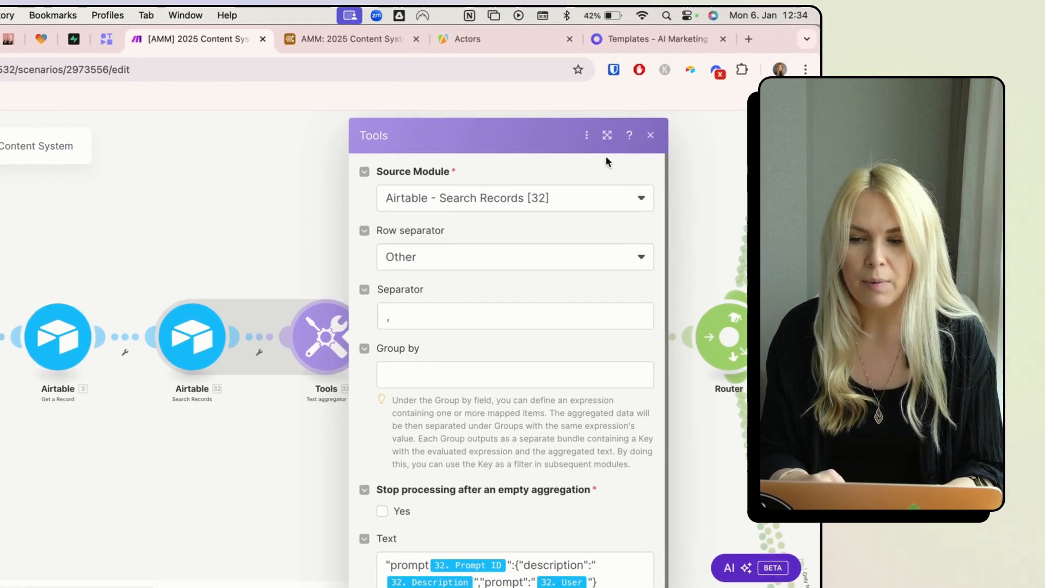
click(579, 211)
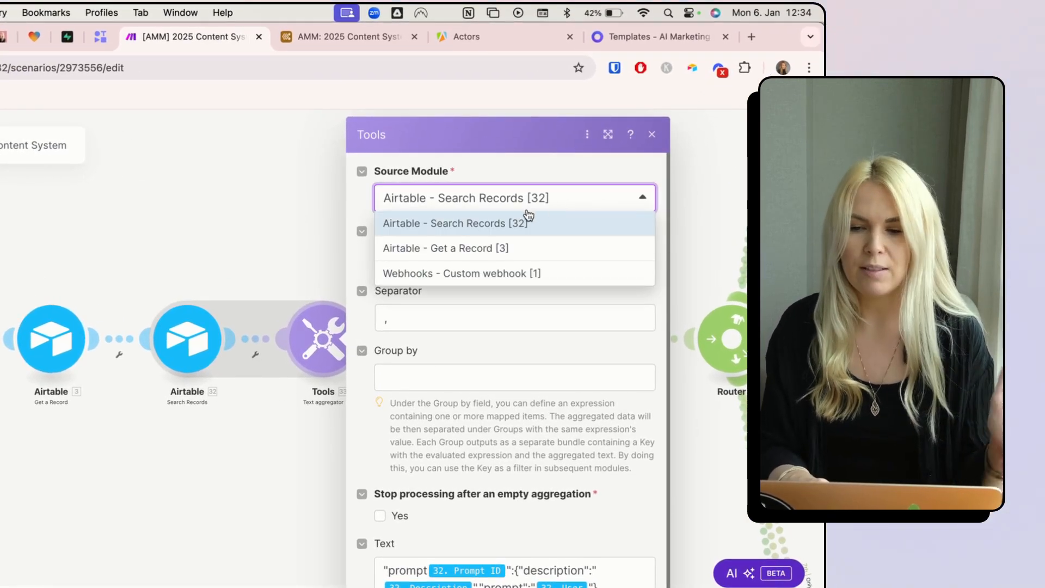
click(561, 195)
click(466, 257)
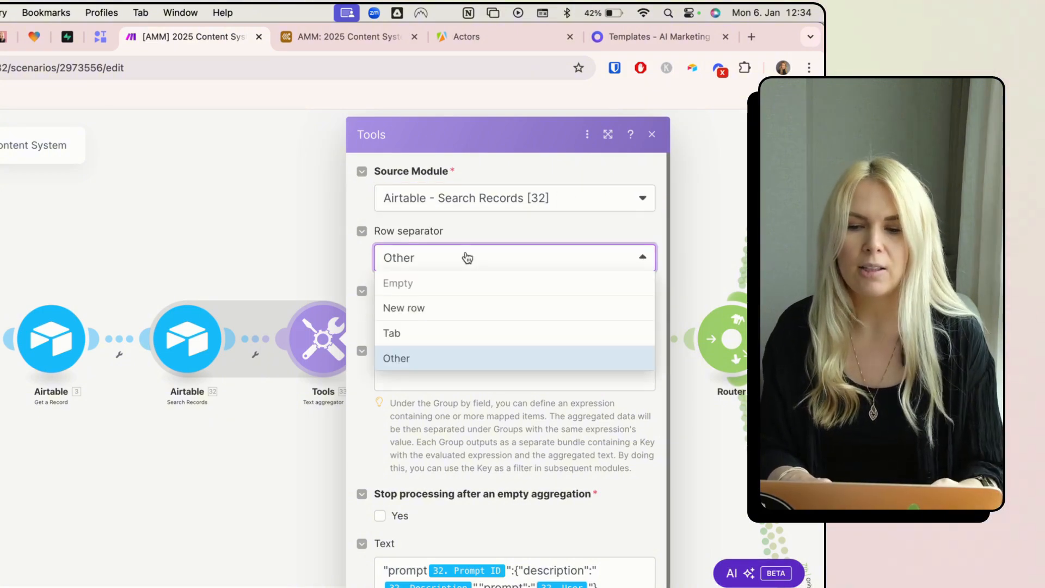
click(405, 360)
click(442, 321)
text(,)
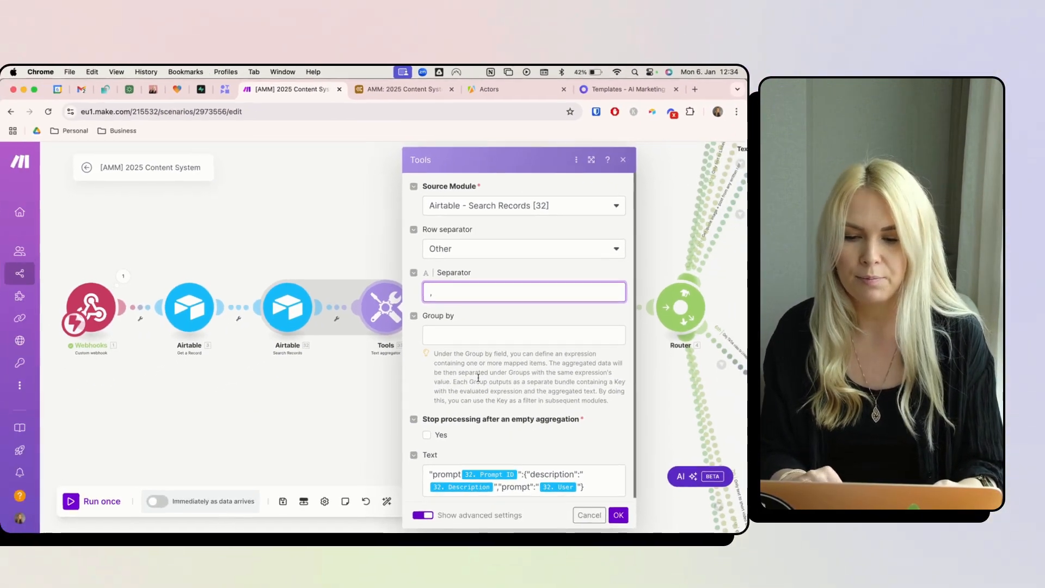
click(450, 439)
scroll(450, 463, down, 1)
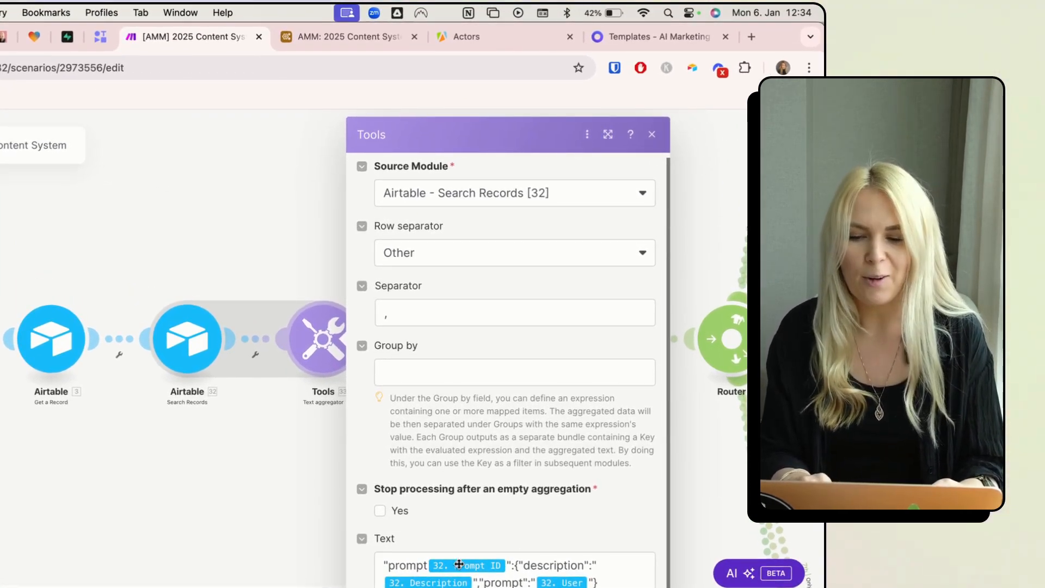
click(631, 569)
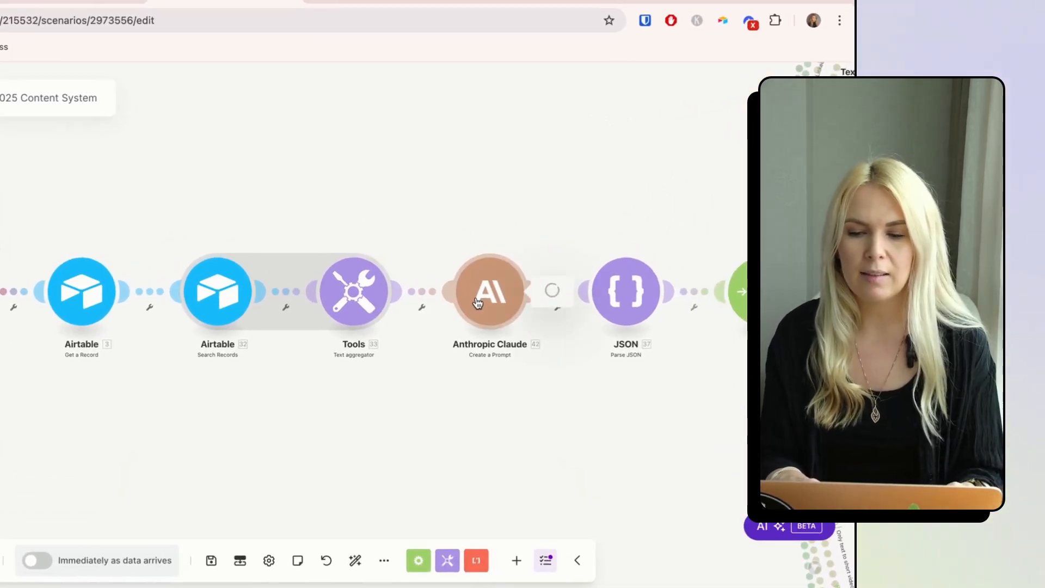
- Review the Anthropic Claude module's JSON-cleaning Text prompt and its mappable items, then return to Airtable
click(477, 303)
scroll(552, 390, down, 5)
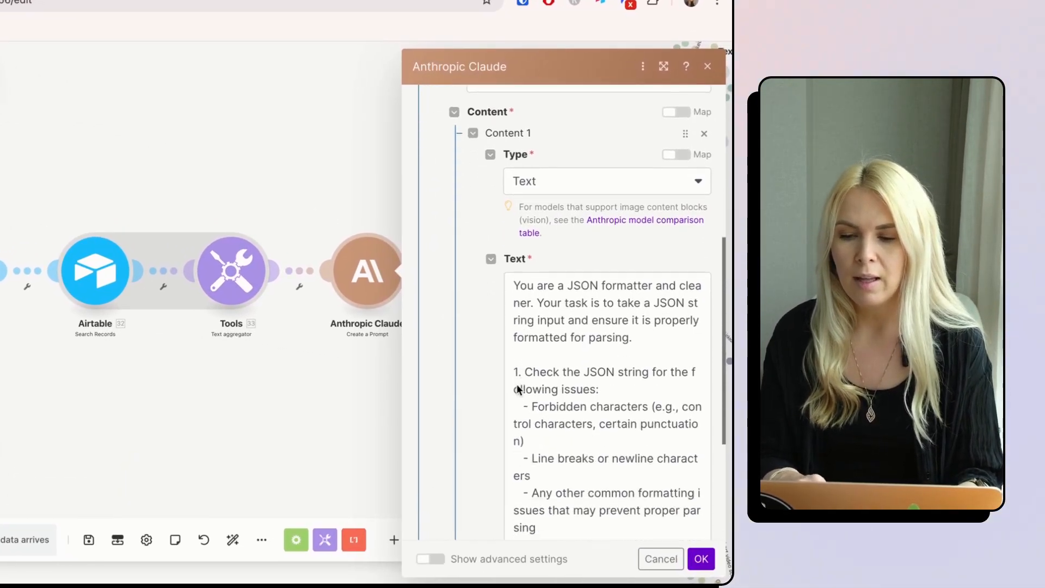
scroll(516, 389, down, 3)
scroll(515, 391, up, 2)
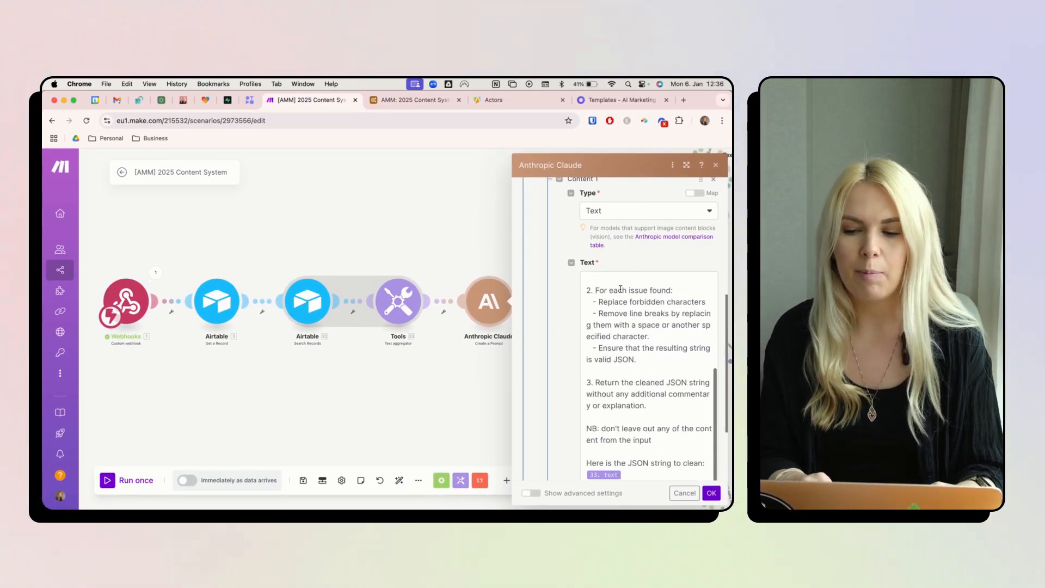
scroll(603, 407, down, 2)
click(637, 436)
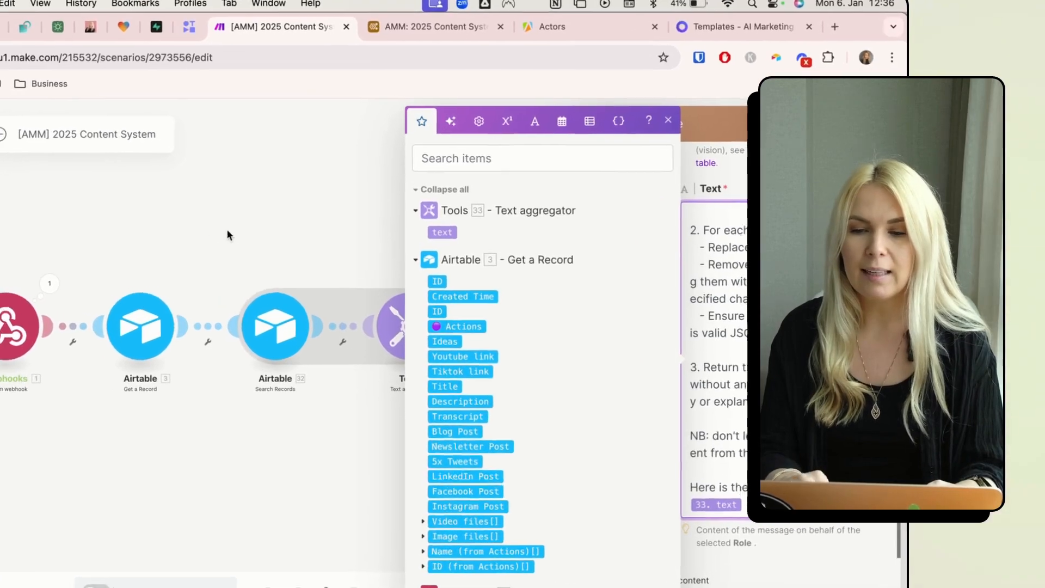
click(276, 242)
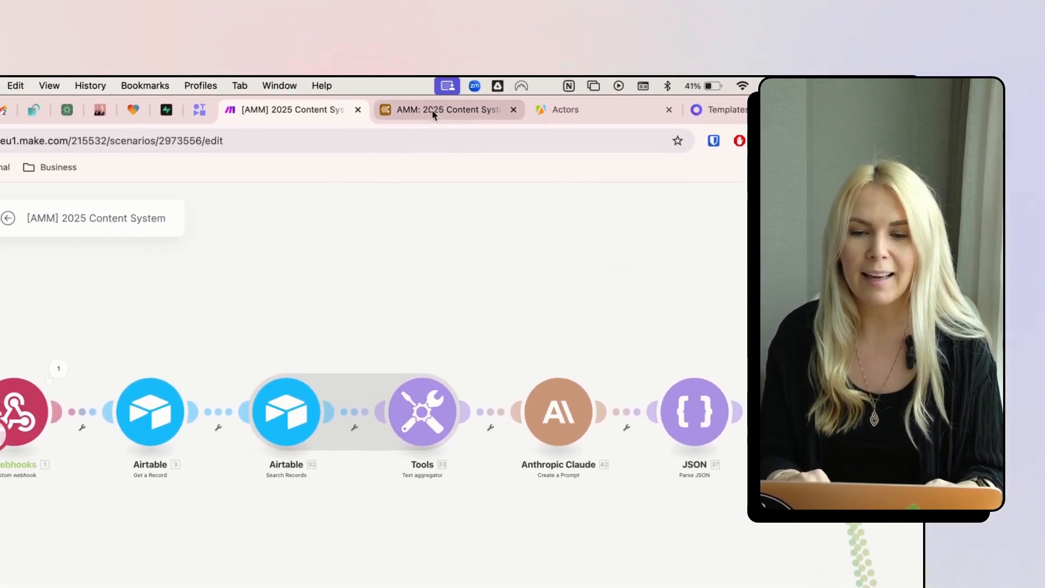
click(432, 113)
- Expand and read the newsletter-draft prompt in row 2 of the Prompts table
click(414, 340)
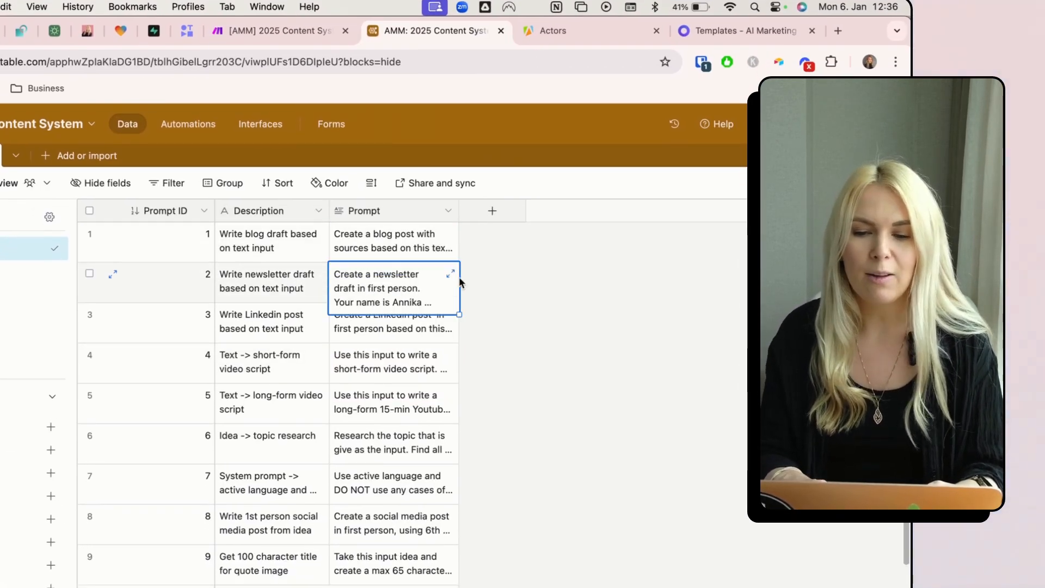
click(451, 274)
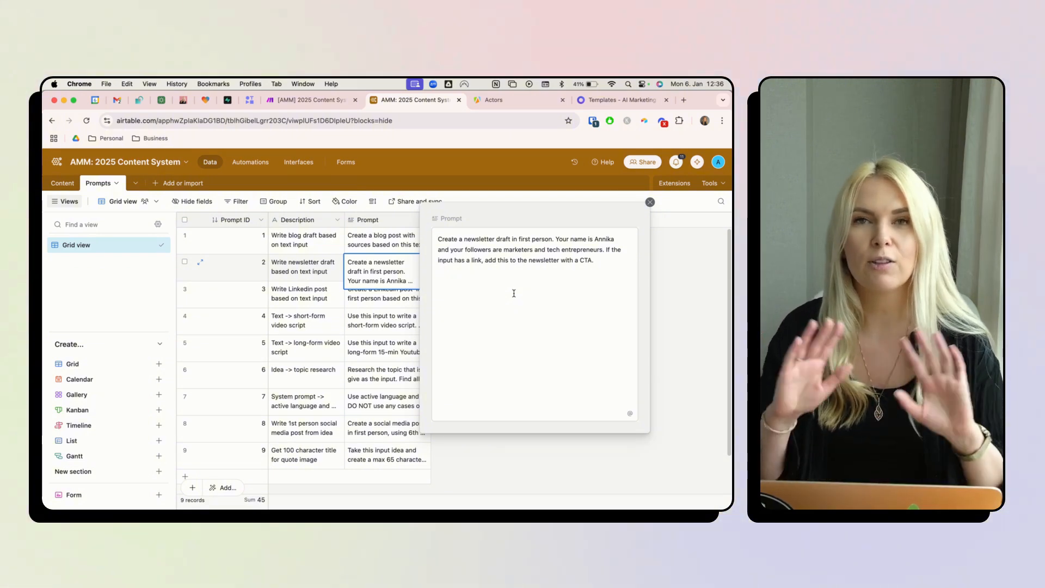
key(ctrl+shift+Tab)
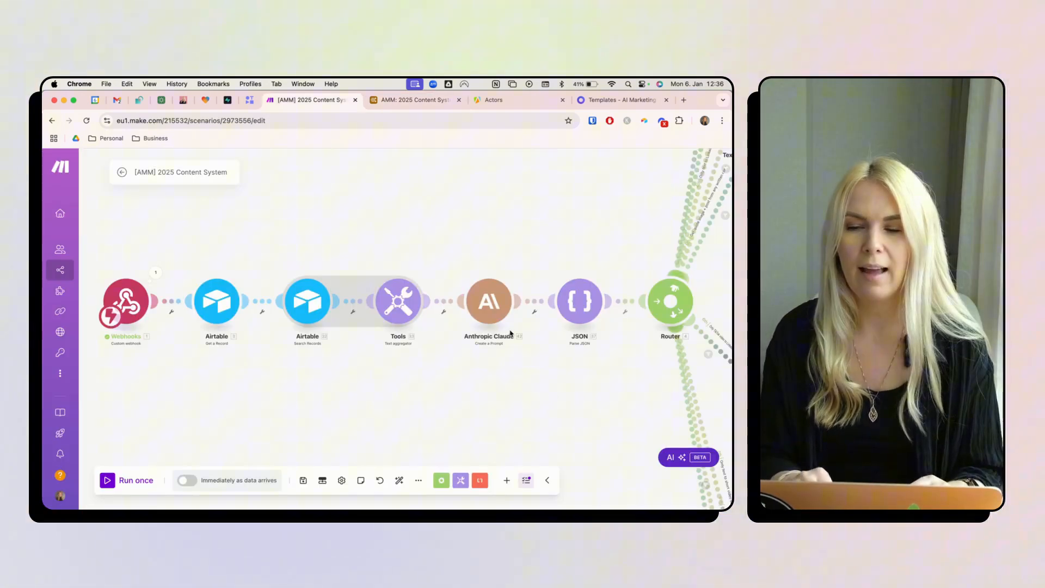
- Confirm the JSON parser's JSON string is mapped from Claude's Content[] output
click(566, 303)
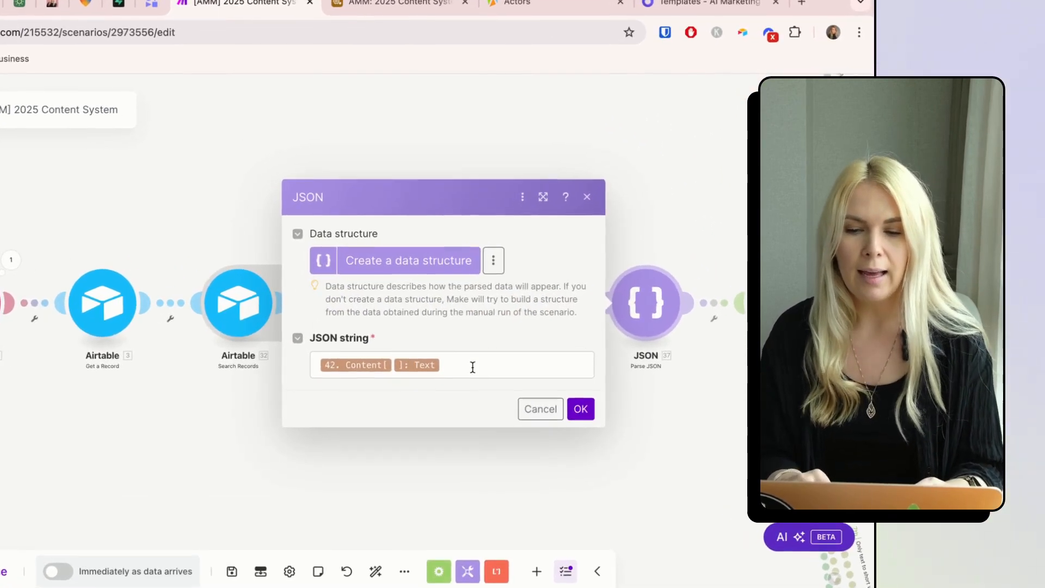
click(465, 345)
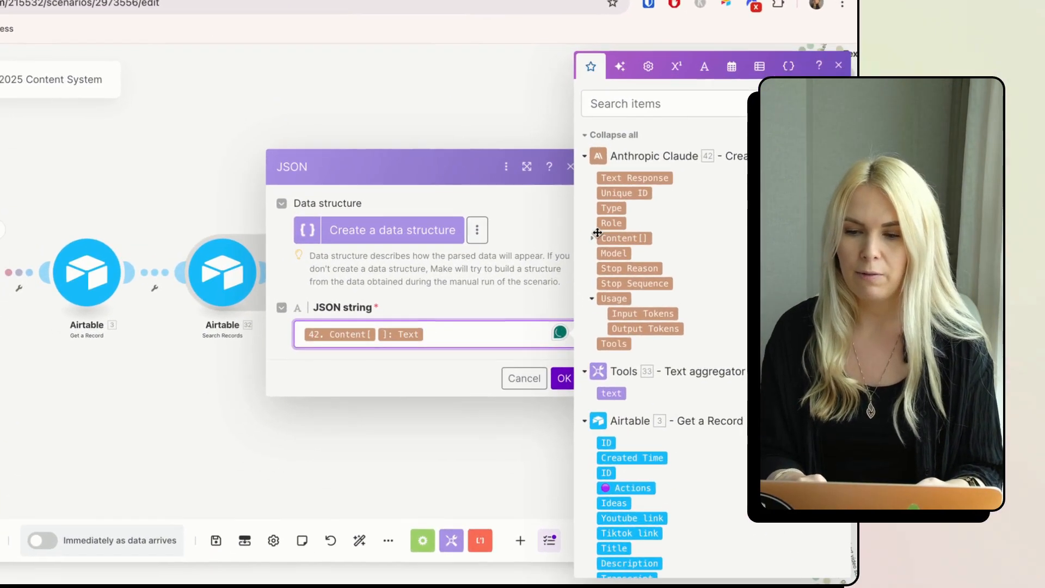
click(555, 278)
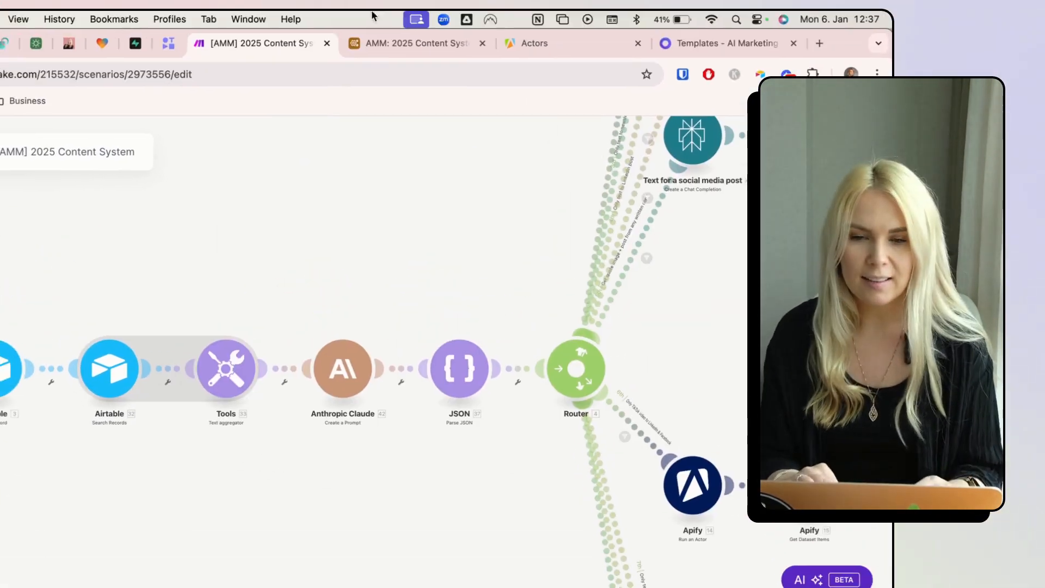
click(438, 42)
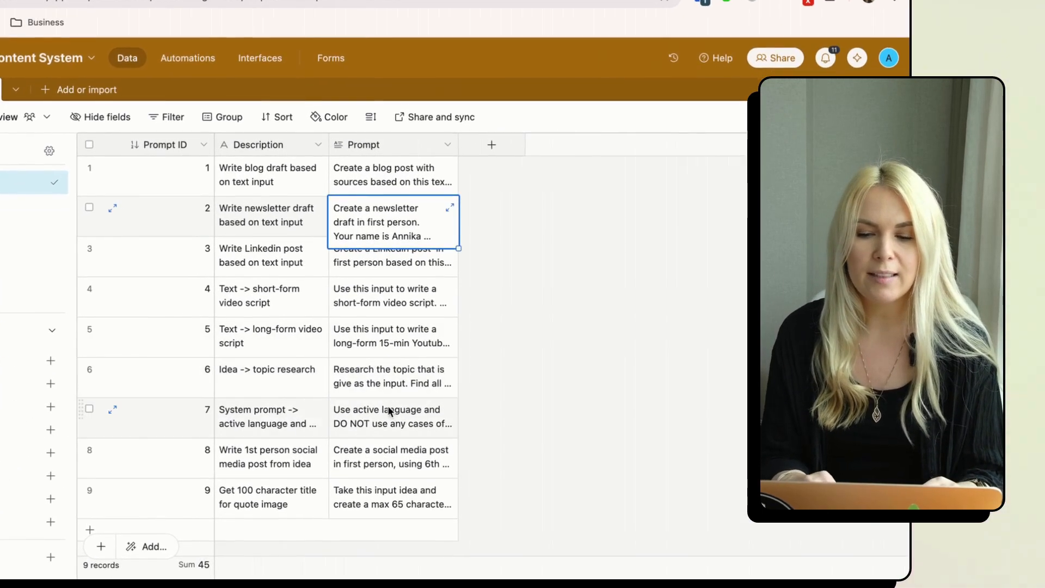
- Read the full active-language system prompt in row 7 of the Prompts table
click(385, 402)
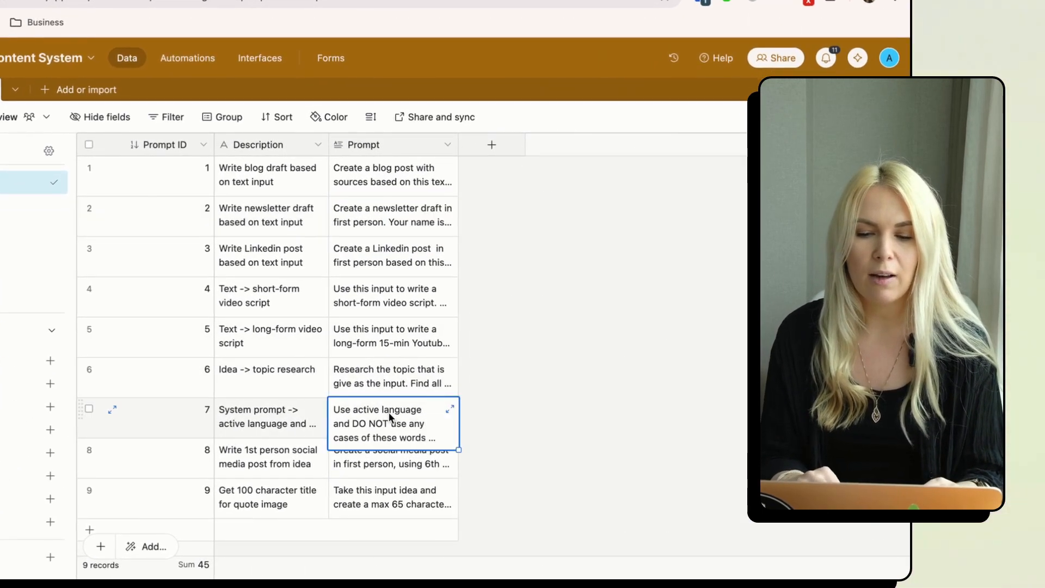
click(450, 408)
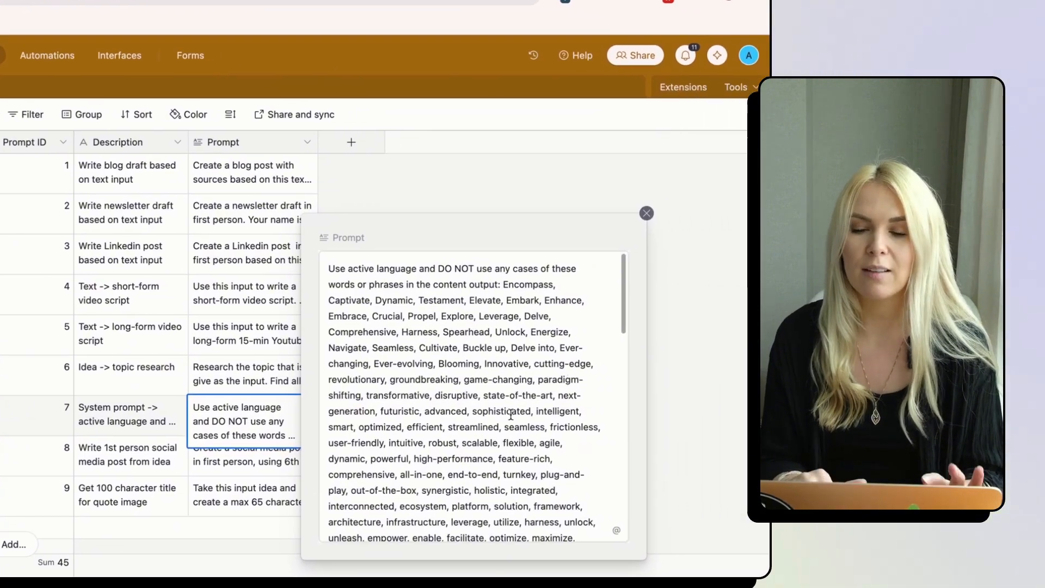
click(679, 389)
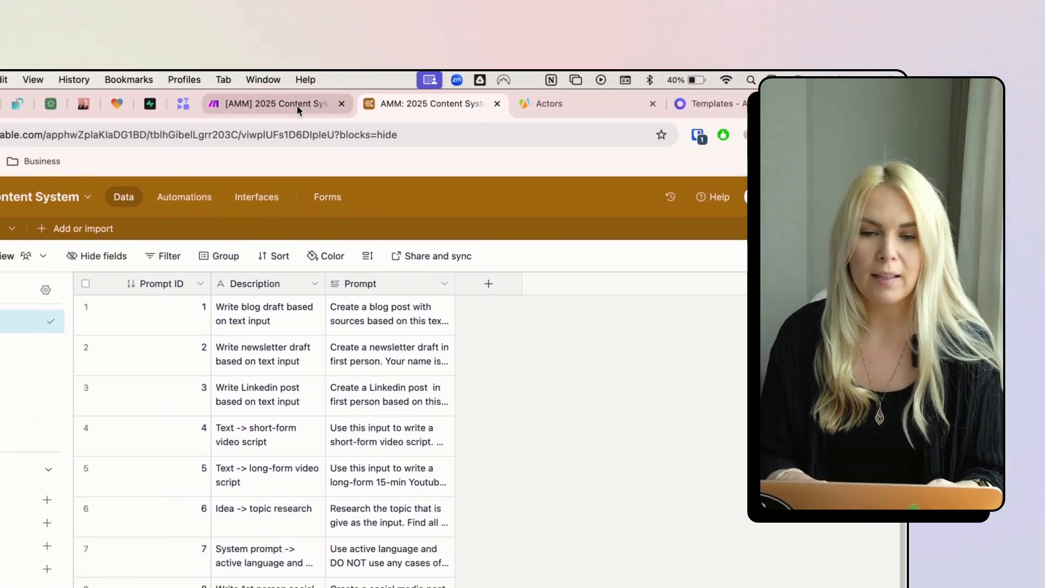
click(296, 108)
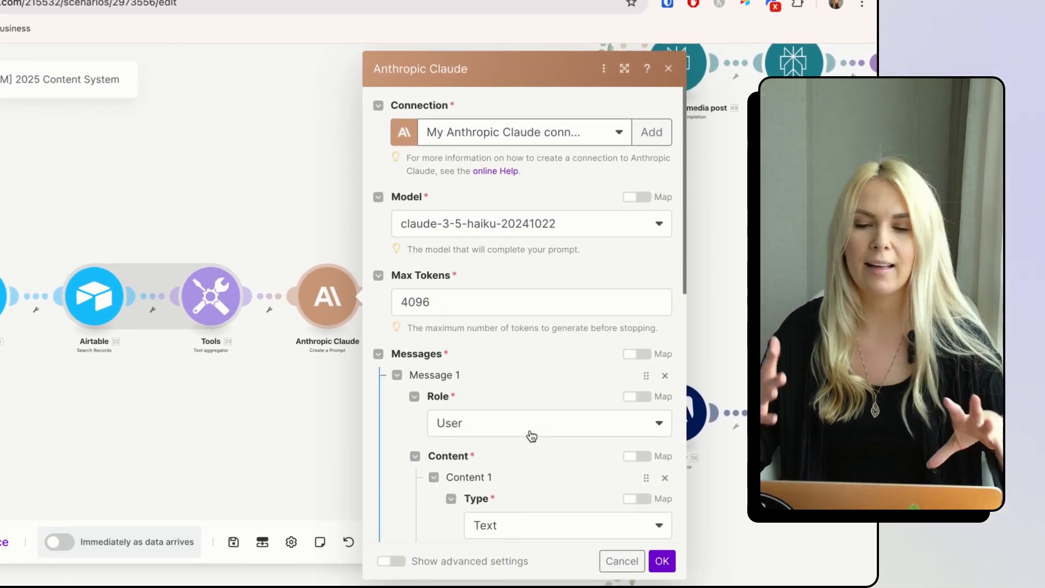
- Close the Anthropic Claude settings and bring up the Airtable Content table
click(296, 180)
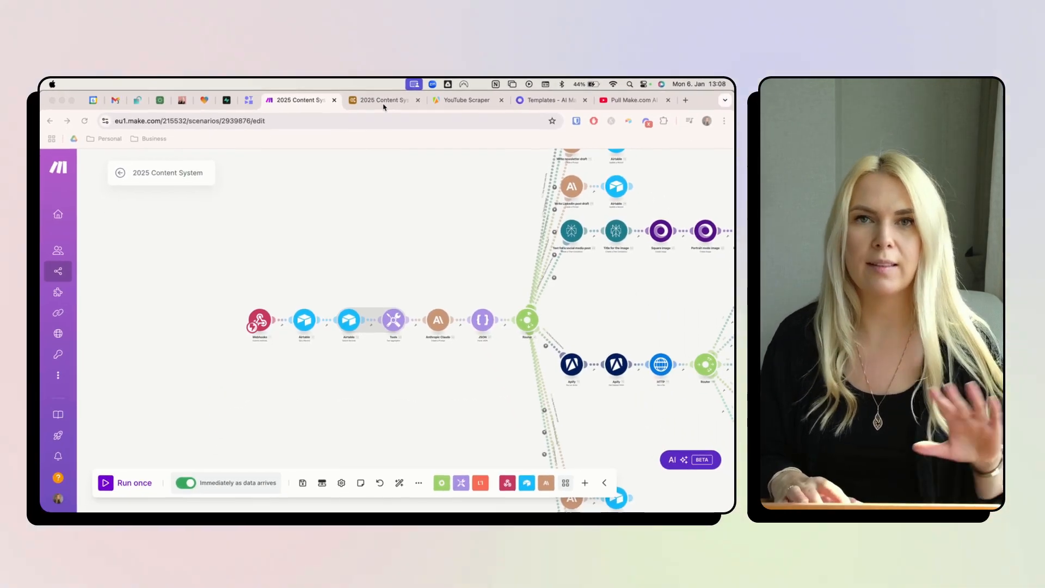
click(384, 102)
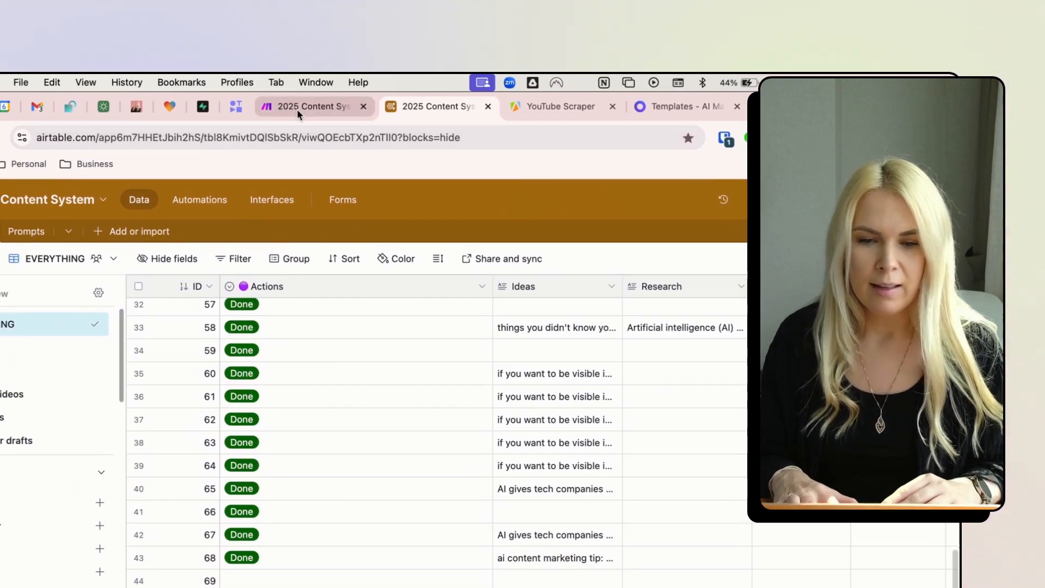
- Pan the Make scenario to bring the router's branches into view
click(297, 109)
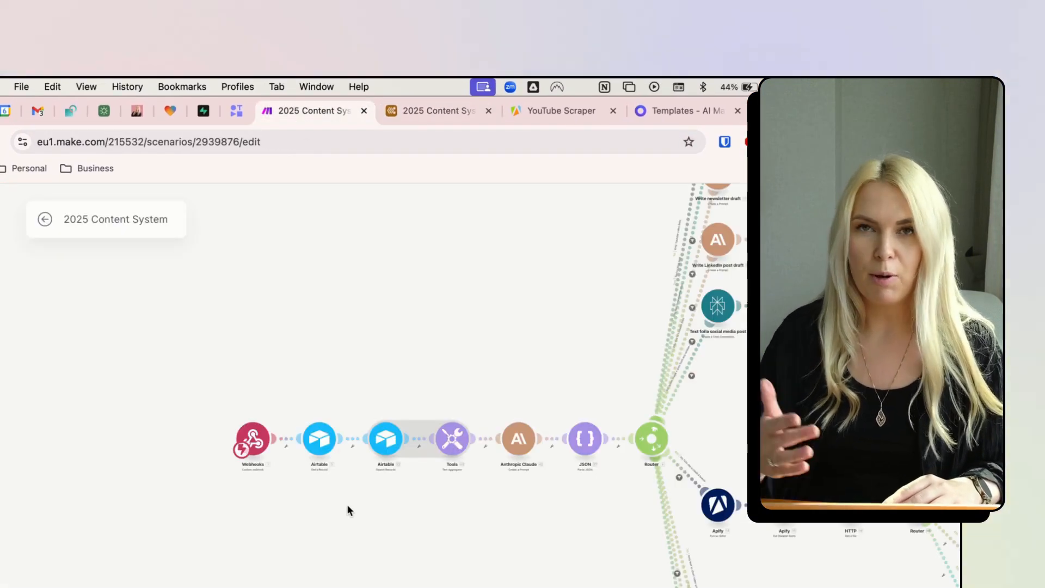
drag(615, 485, 363, 517)
scroll(363, 517, down, 3)
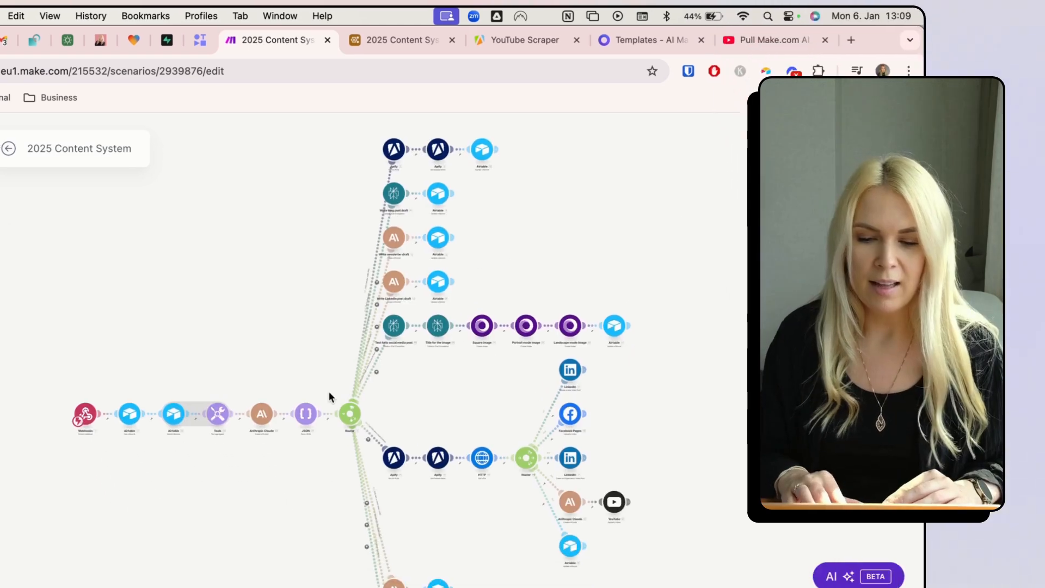
scroll(419, 287, up, 8)
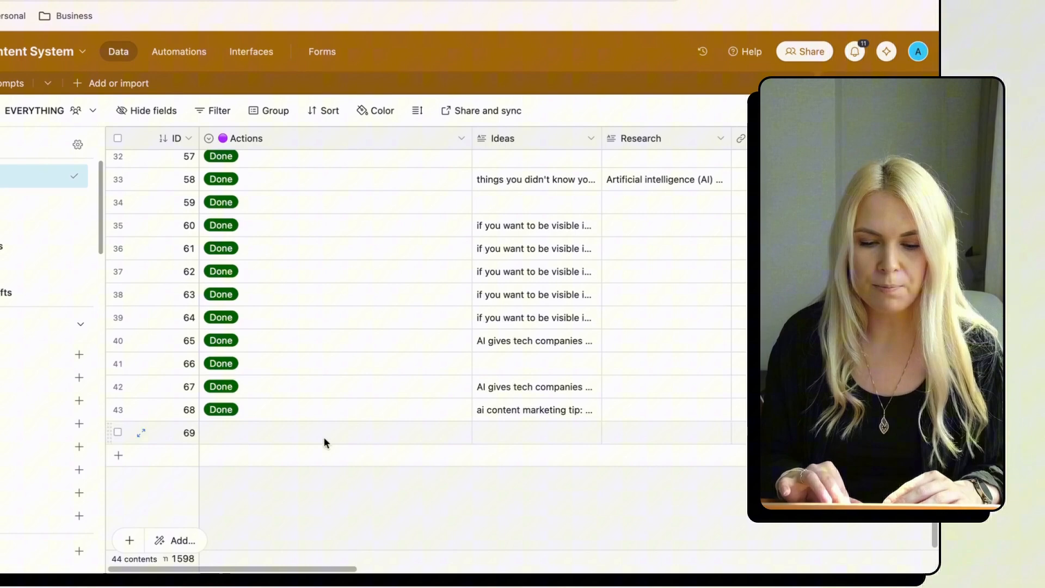
- Review the Actions choices on record 69 and open record 29's YouTube link details
double_click(324, 439)
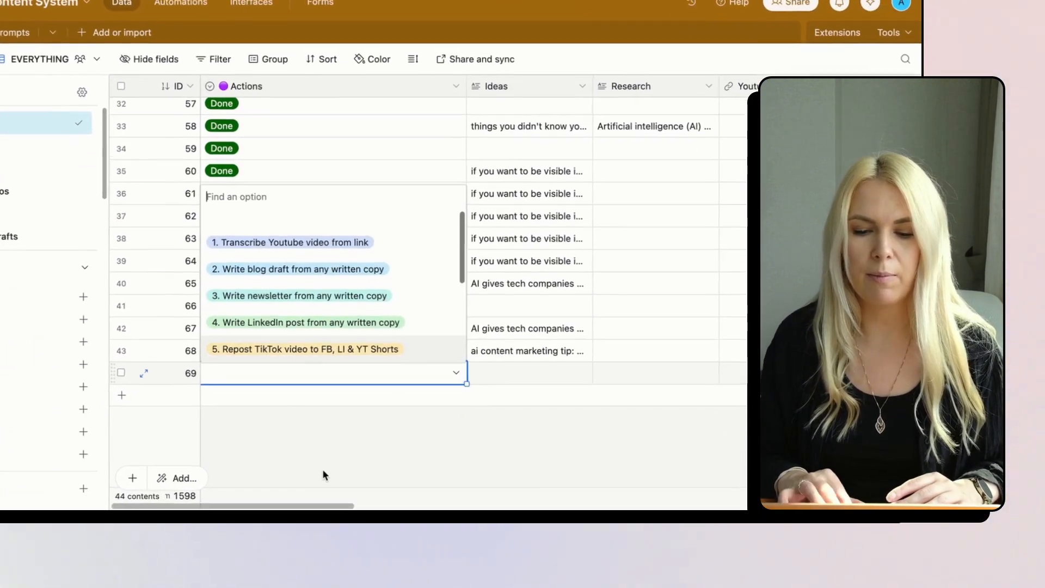
click(323, 480)
scroll(637, 357, right, 5)
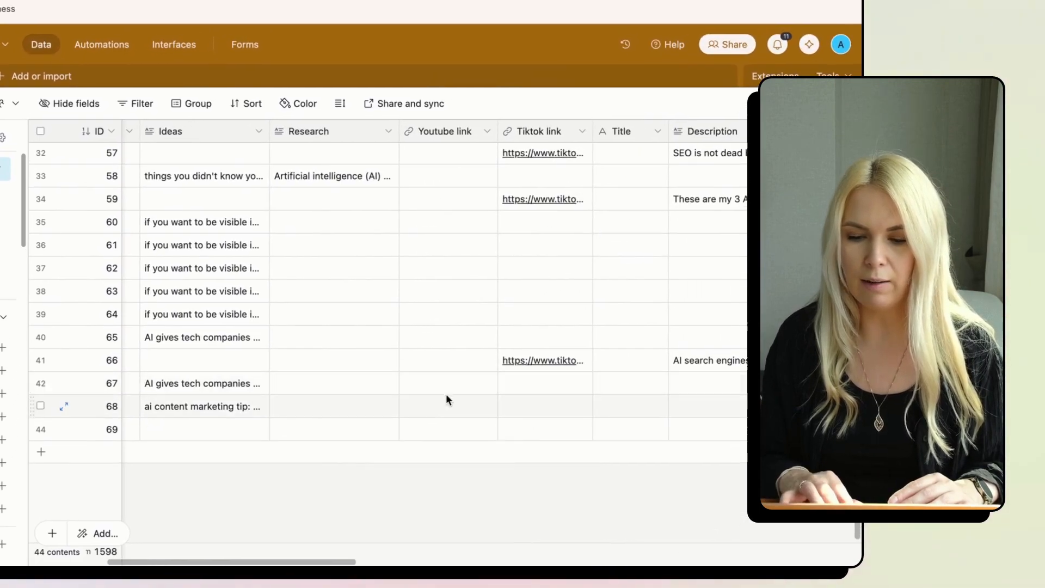
scroll(442, 321, up, 10)
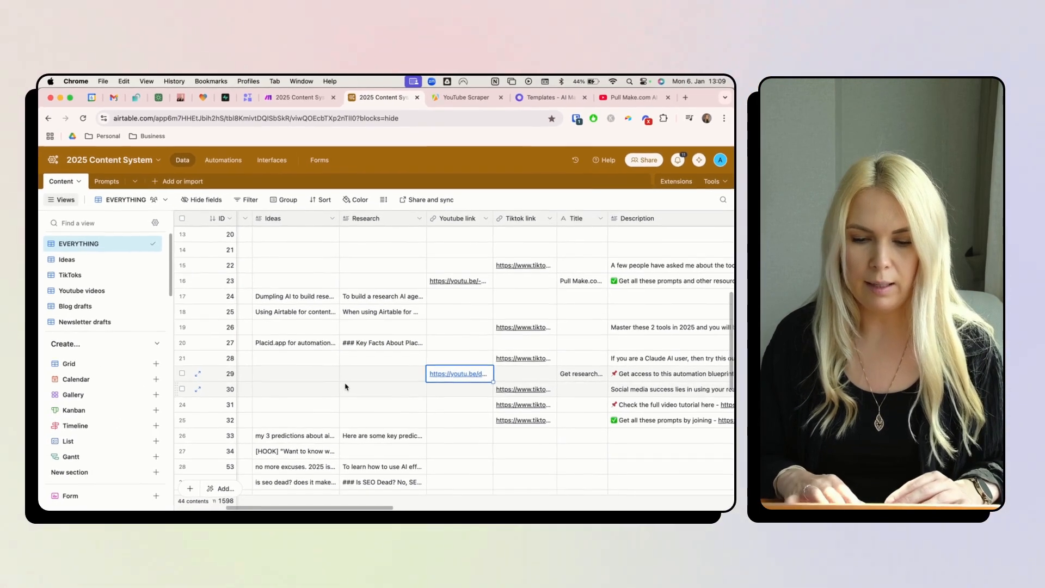
key(space)
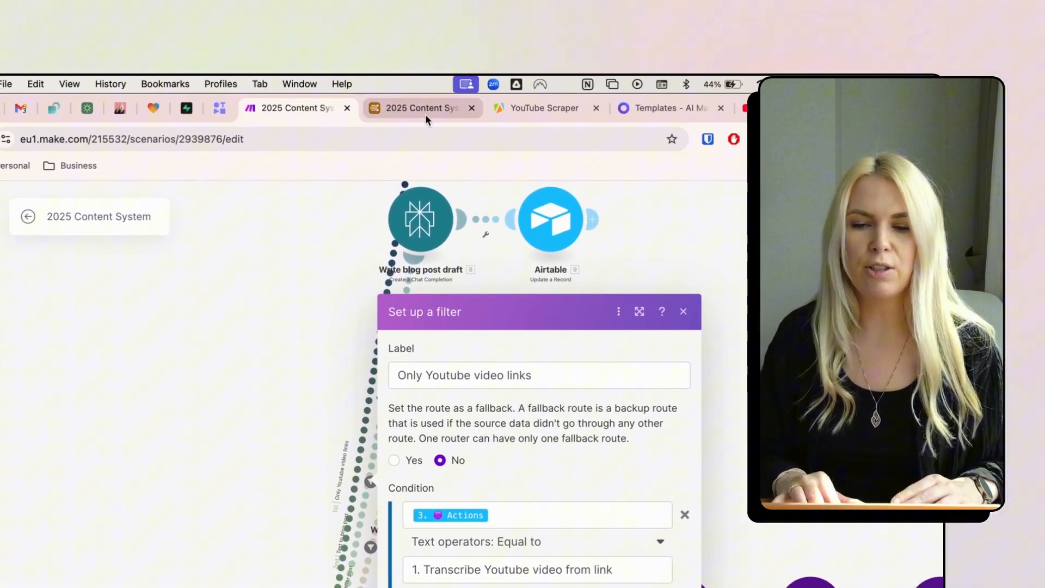
- Check record 27's Actions choices, then bring up Apify's YouTube Scraper actor page
click(427, 114)
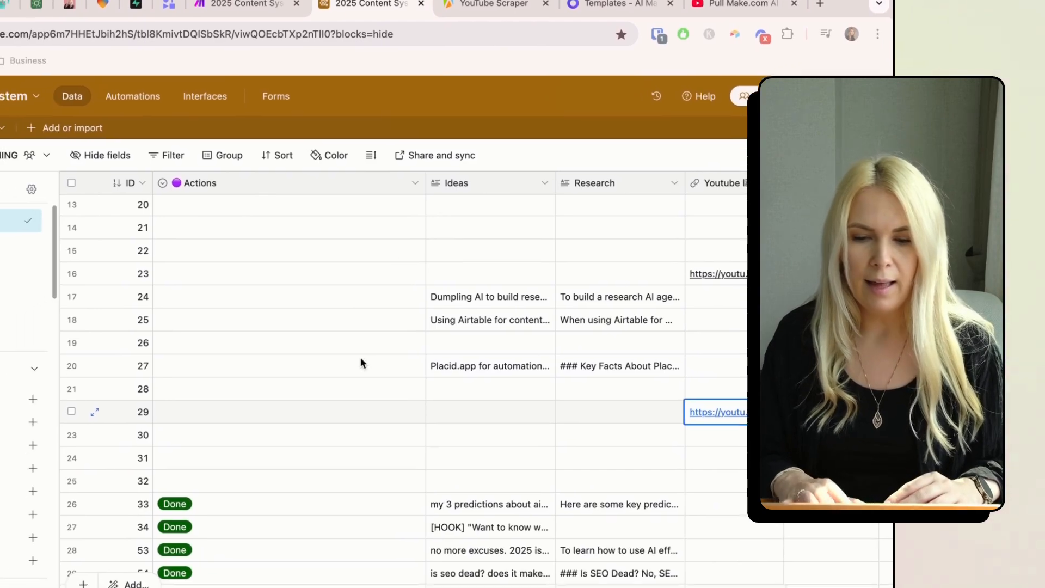
click(438, 397)
click(366, 361)
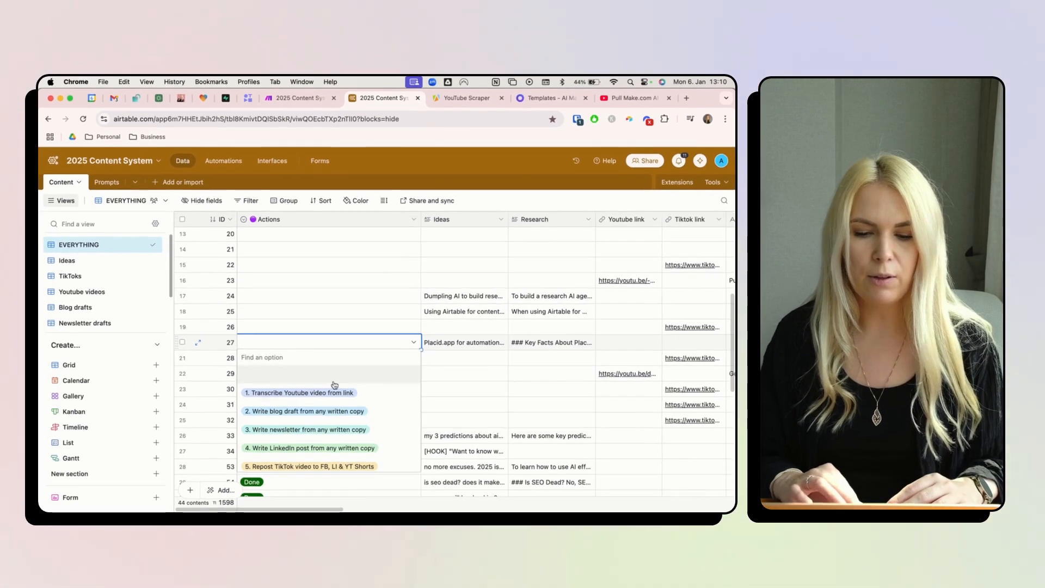
click(303, 97)
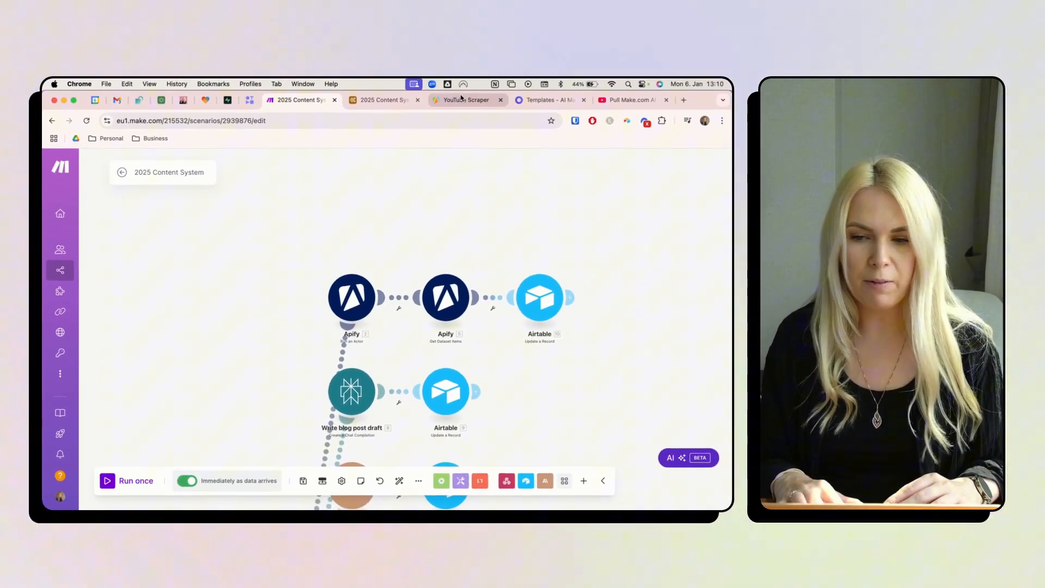
click(462, 99)
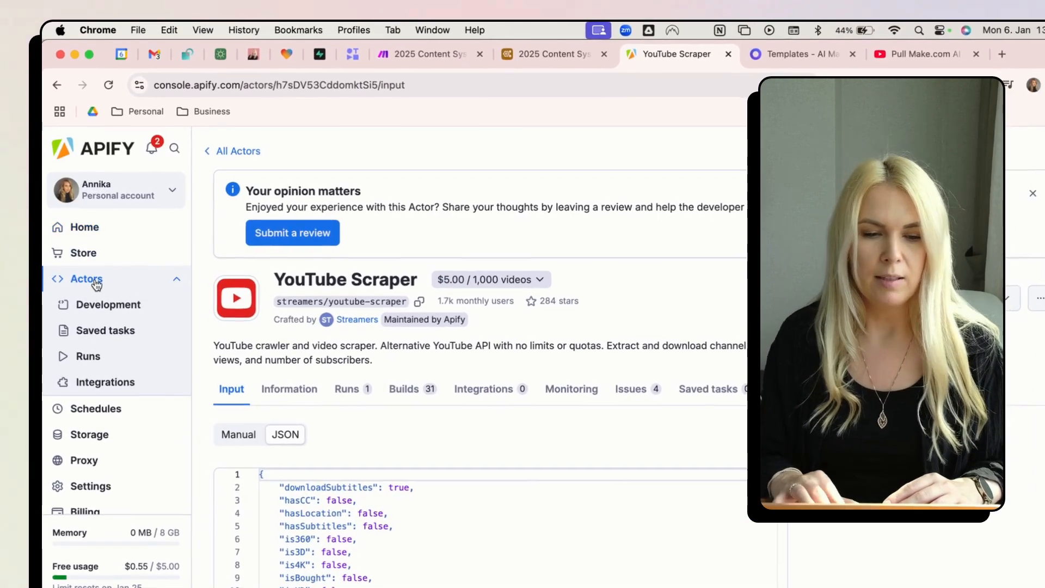
- Open the YouTube Scraper actor's input and check Maximum videos is set to 1
click(78, 251)
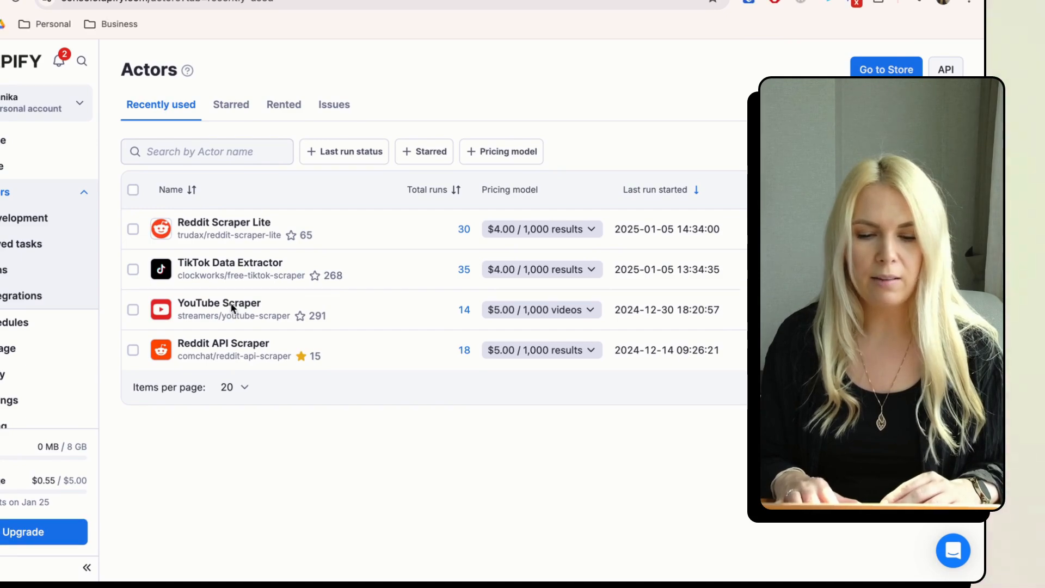
click(202, 306)
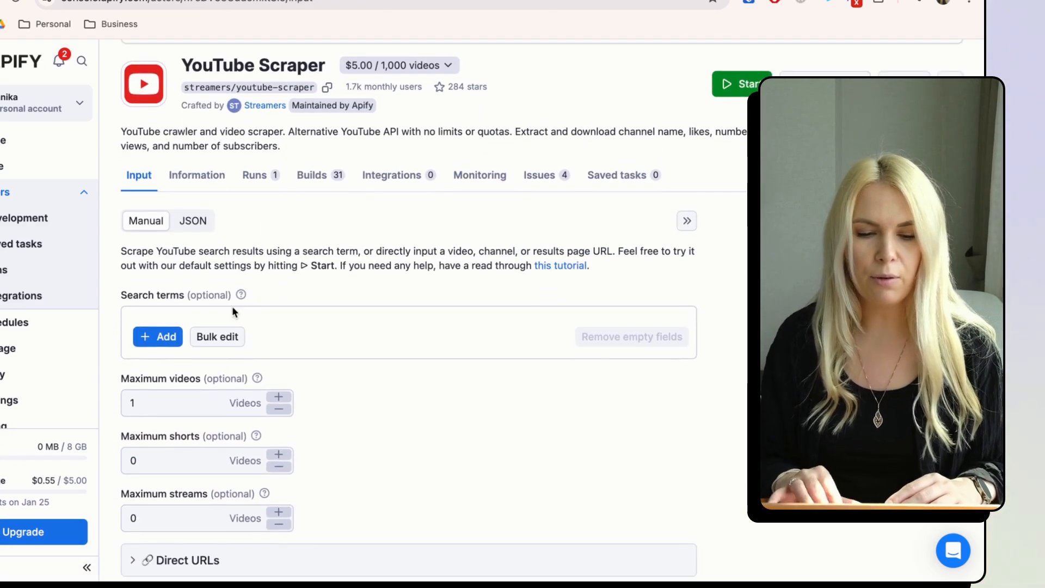
scroll(146, 373, down, 1)
click(146, 373)
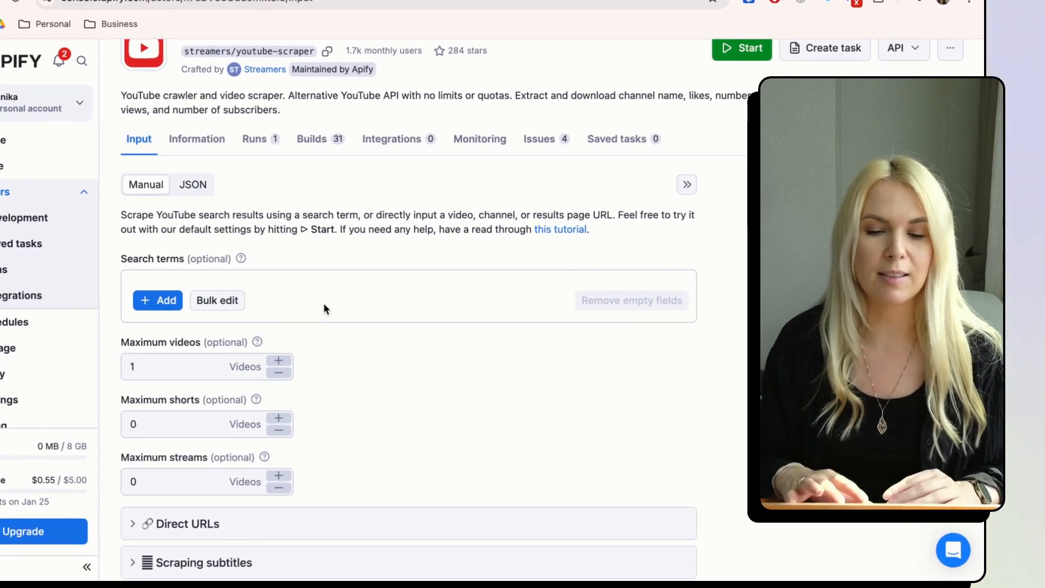
- Expand Direct URLs and subtitle scraping to confirm the channel link and SRT subtitles
scroll(316, 302, down, 1)
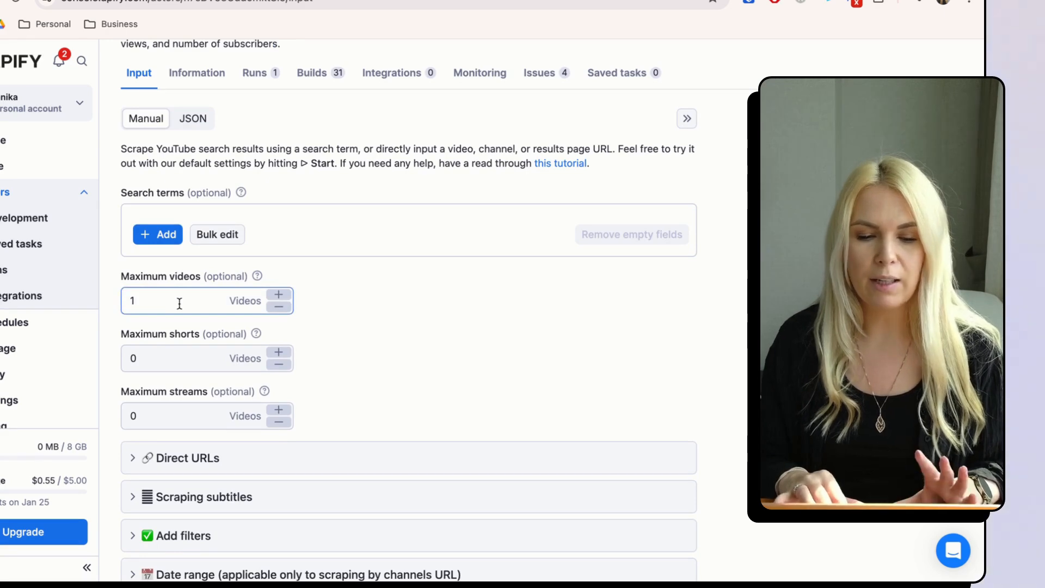
scroll(164, 353, down, 1)
click(133, 430)
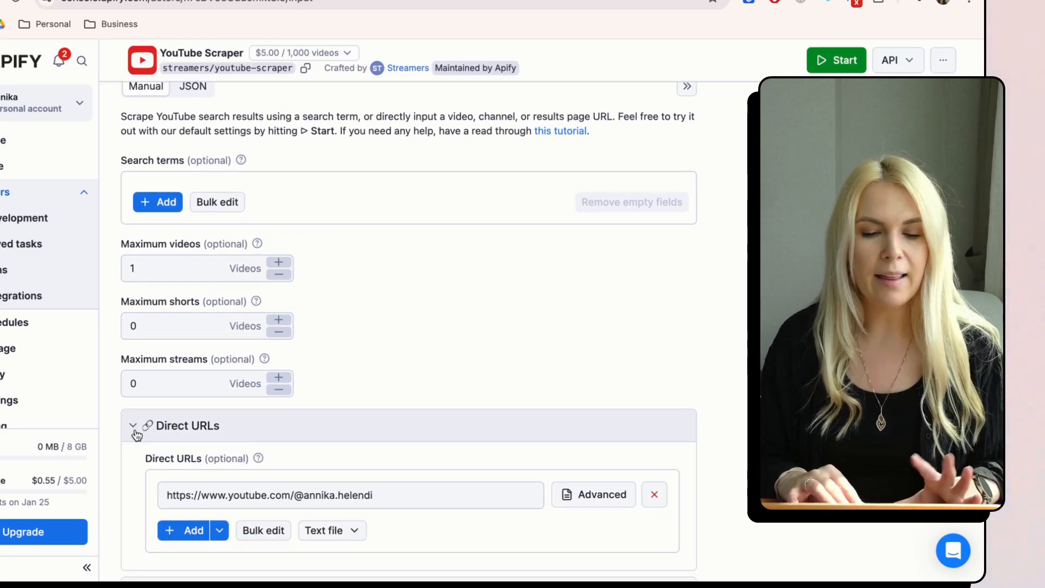
scroll(137, 434, down, 1)
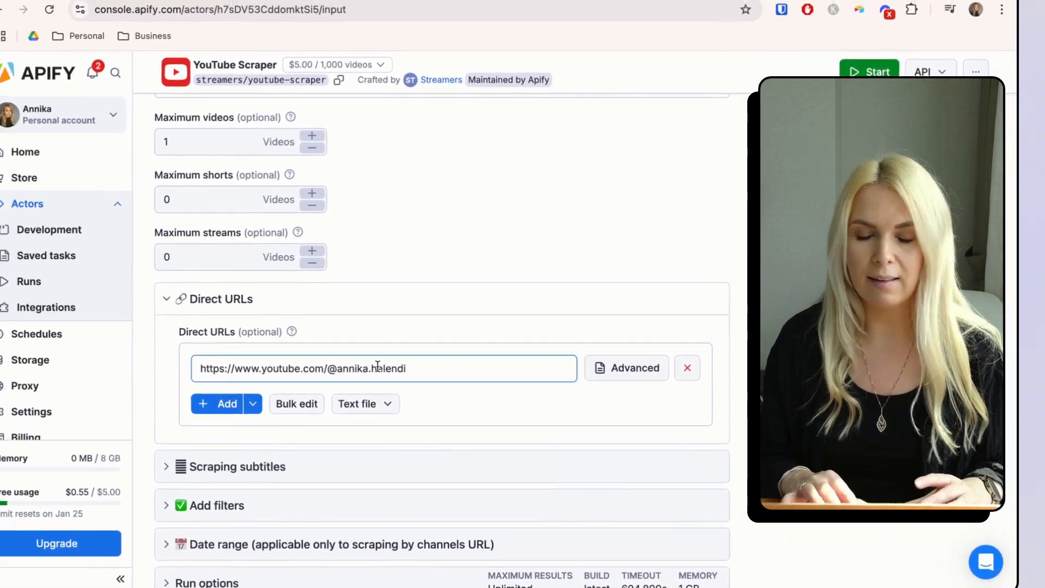
scroll(163, 337, down, 3)
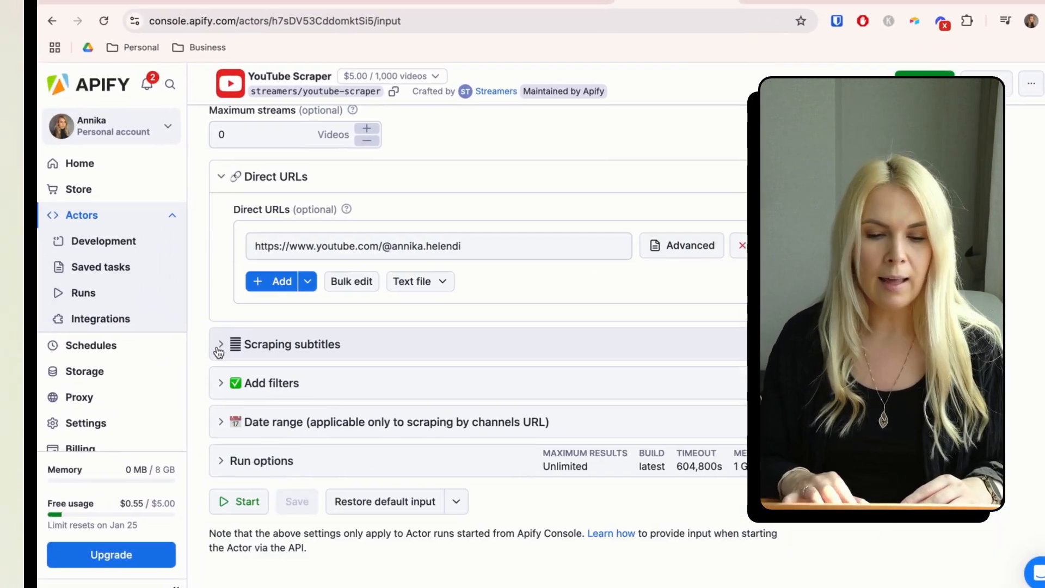
click(219, 348)
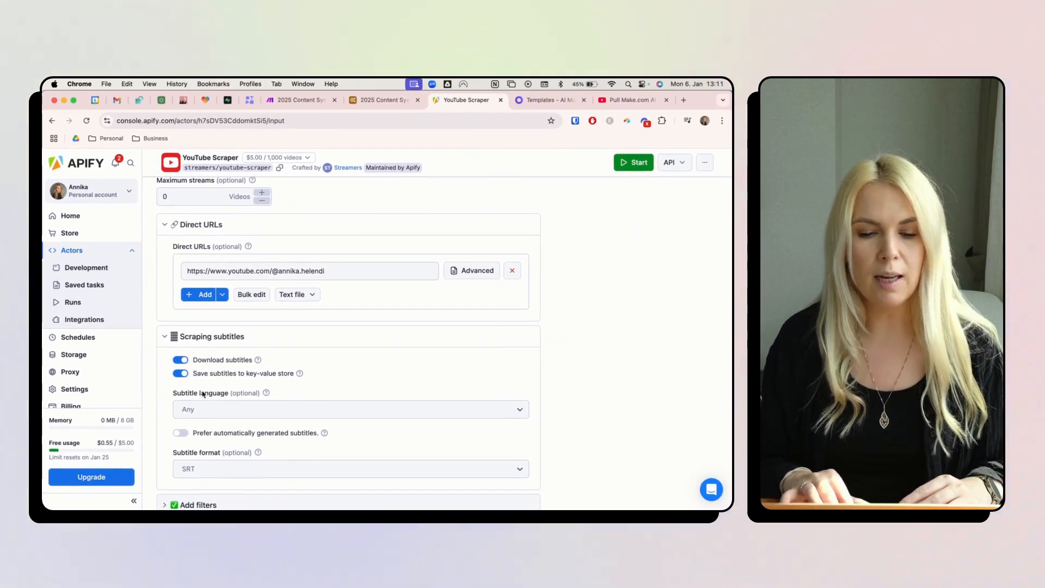
scroll(176, 380, down, 5)
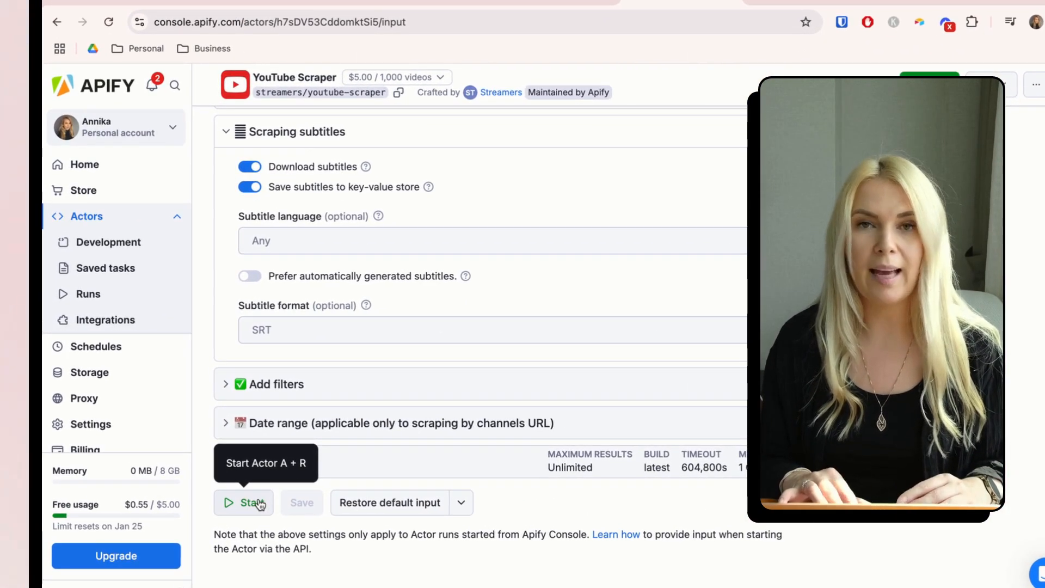
scroll(408, 178, up, 8)
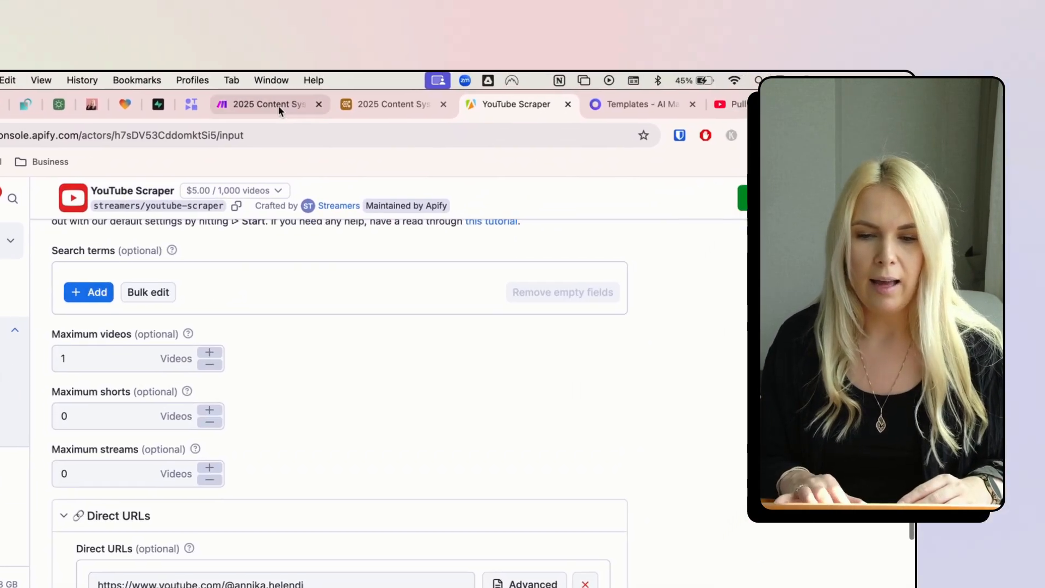
- Choose YouTube Scraper as the actor in Make's Run an Actor module, then return to its Apify page
click(269, 116)
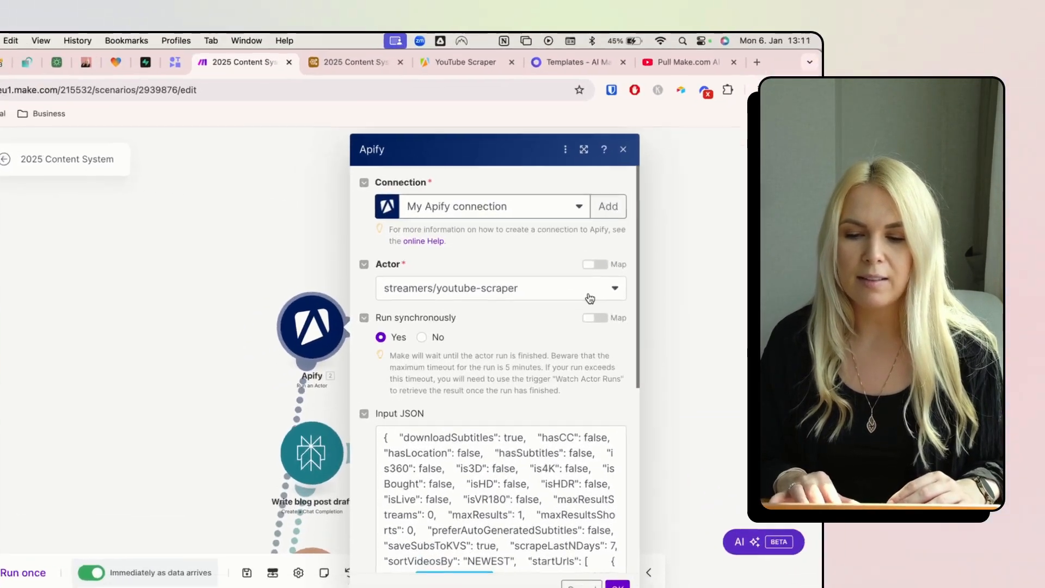
click(557, 272)
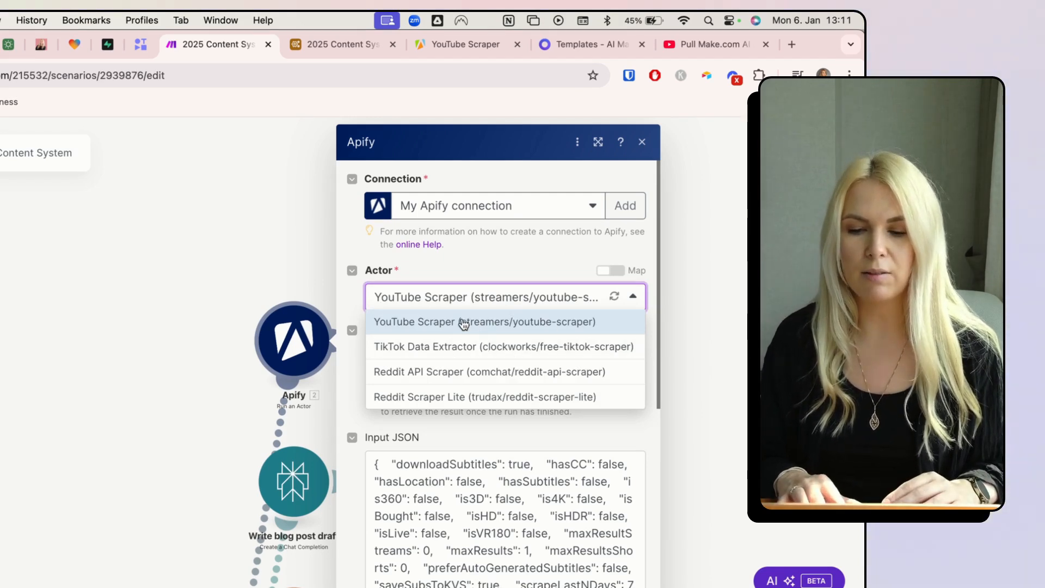
click(463, 322)
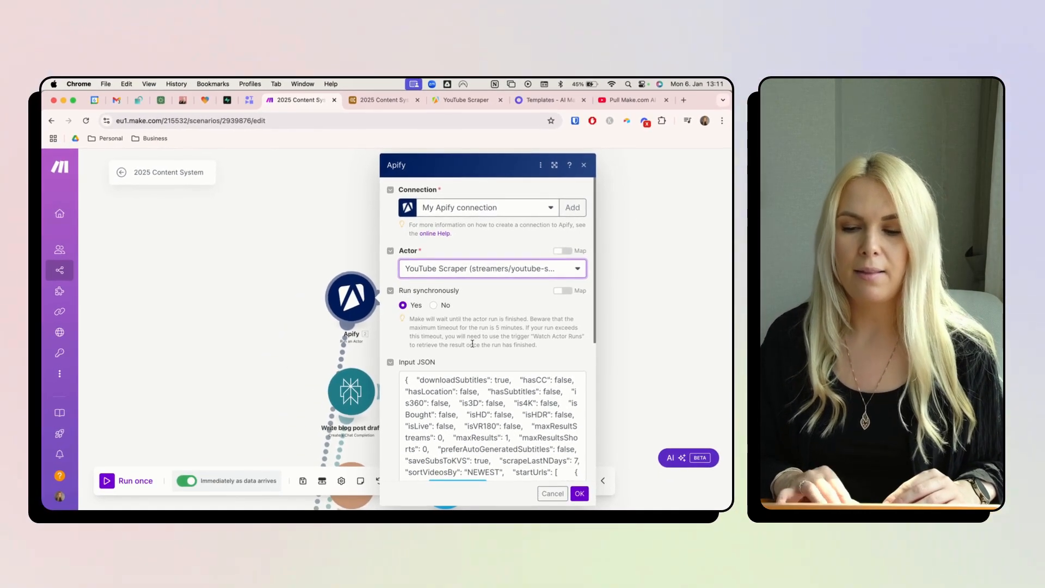
scroll(472, 343, down, 2)
scroll(472, 344, down, 2)
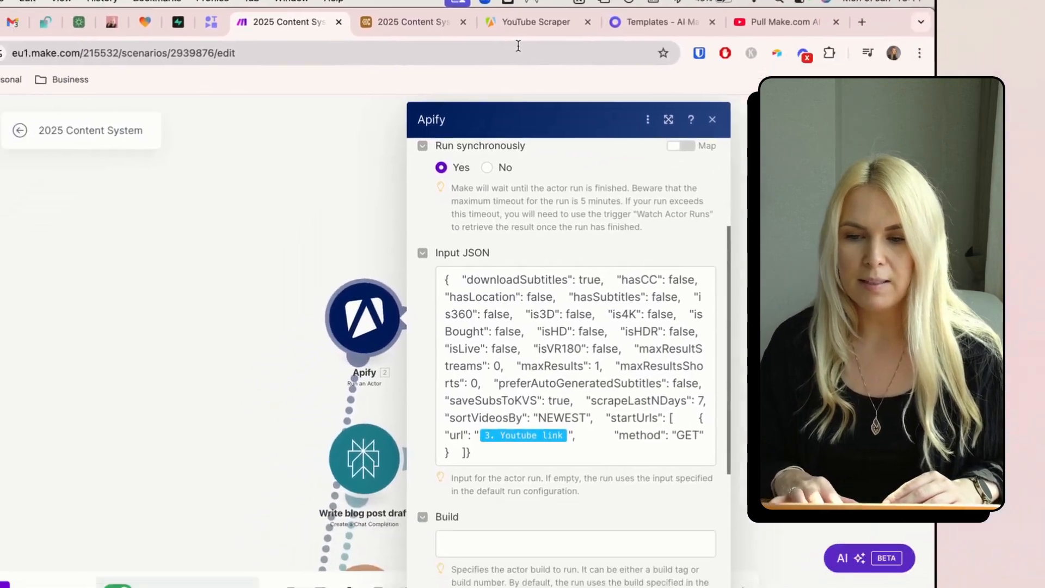
click(465, 100)
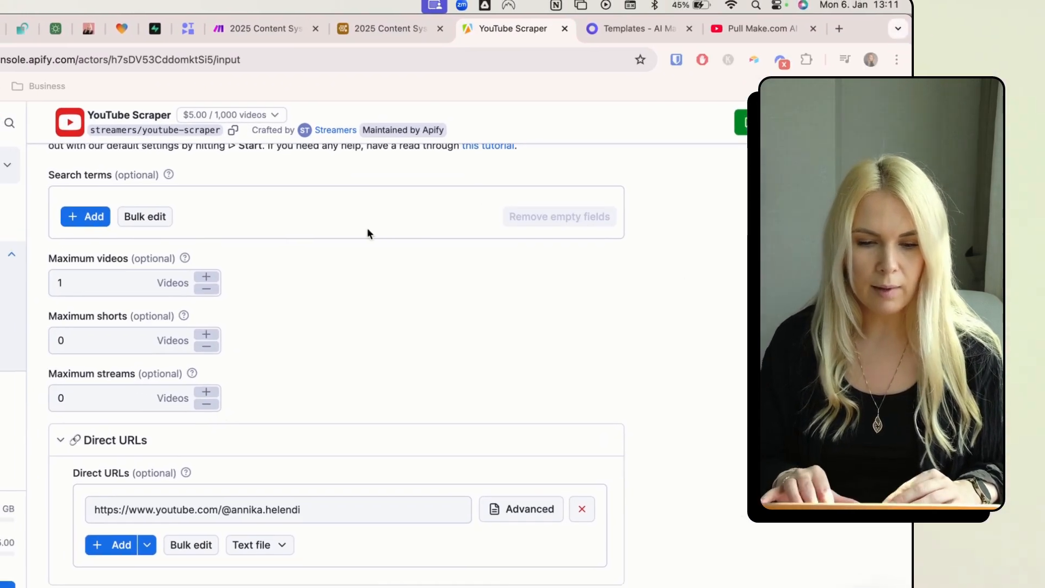
- Copy the YouTube Scraper's complete input in JSON view and return to Make
scroll(307, 223, up, 5)
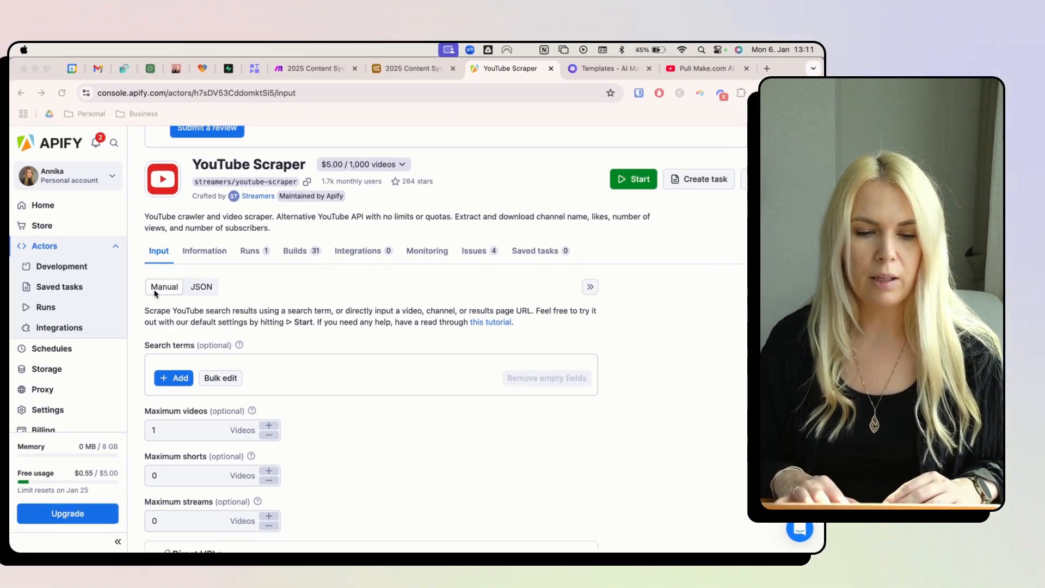
click(205, 284)
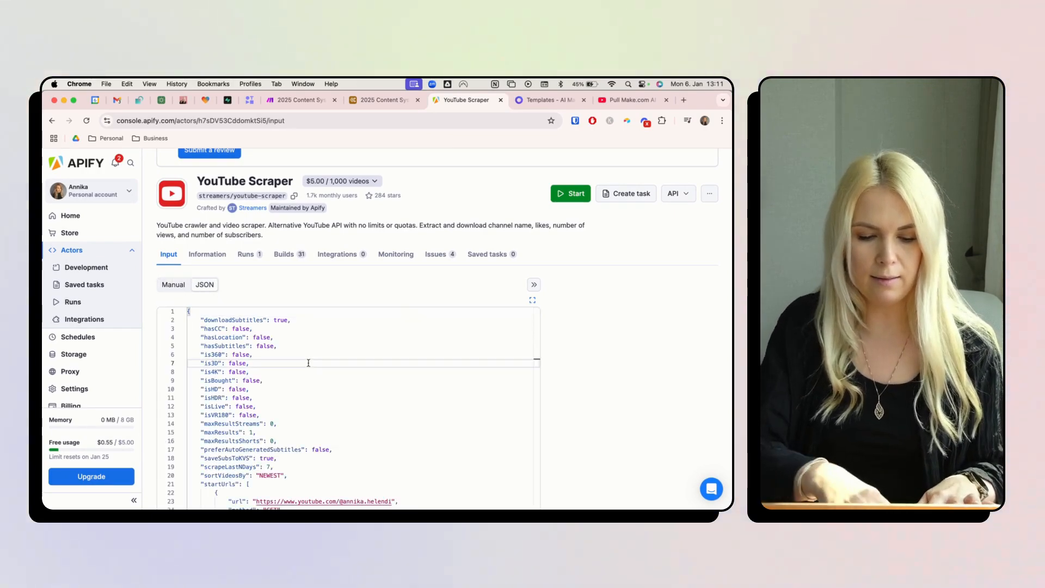
key(ctrl+a)
key(ctrl+c)
click(302, 99)
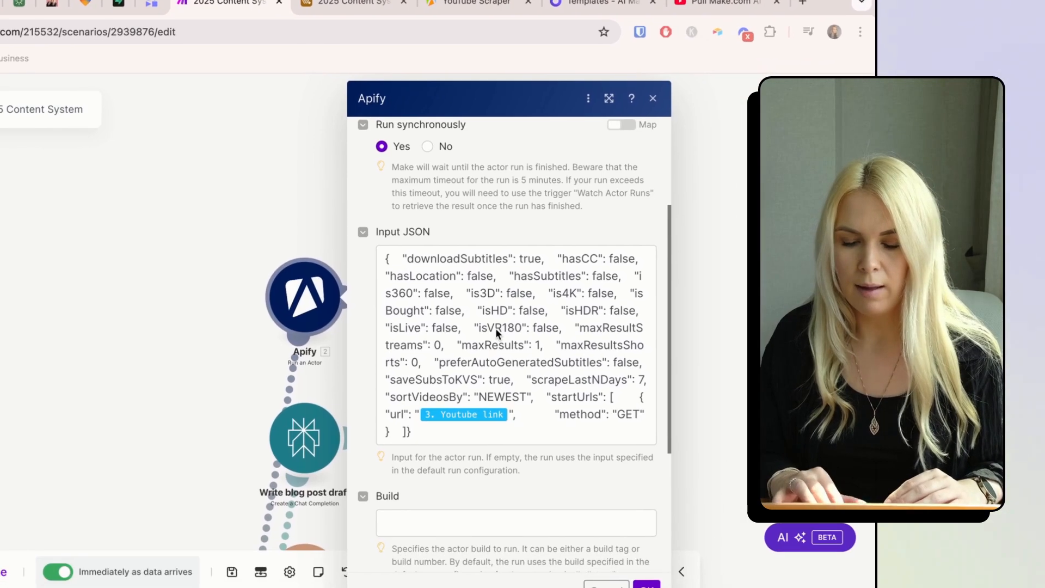
- Paste the scraper JSON as Input JSON, swap the channel URL for the 3. Youtube link mapping, and save
click(452, 439)
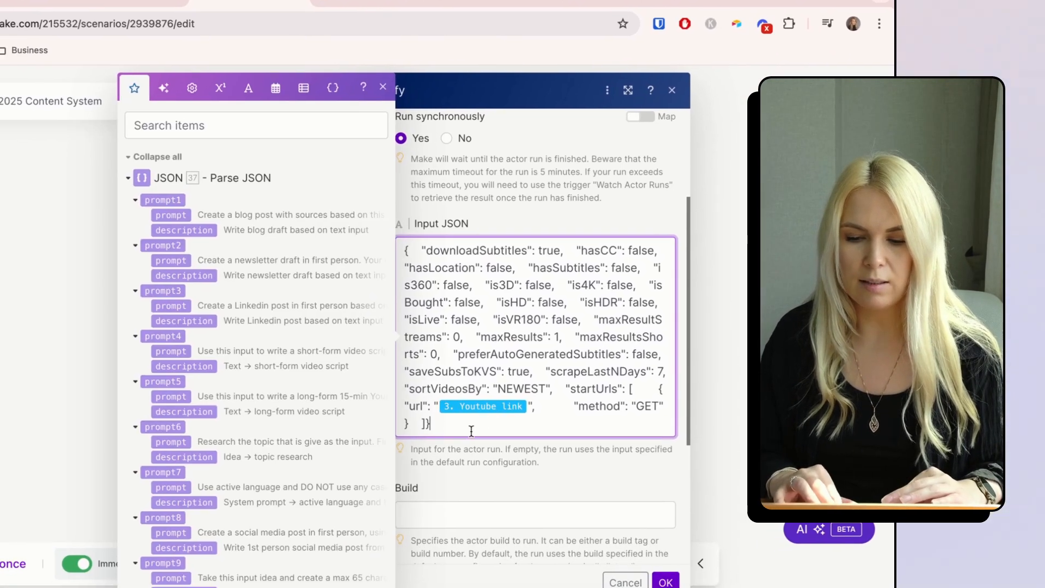
key(ctrl+a)
key(ctrl+v)
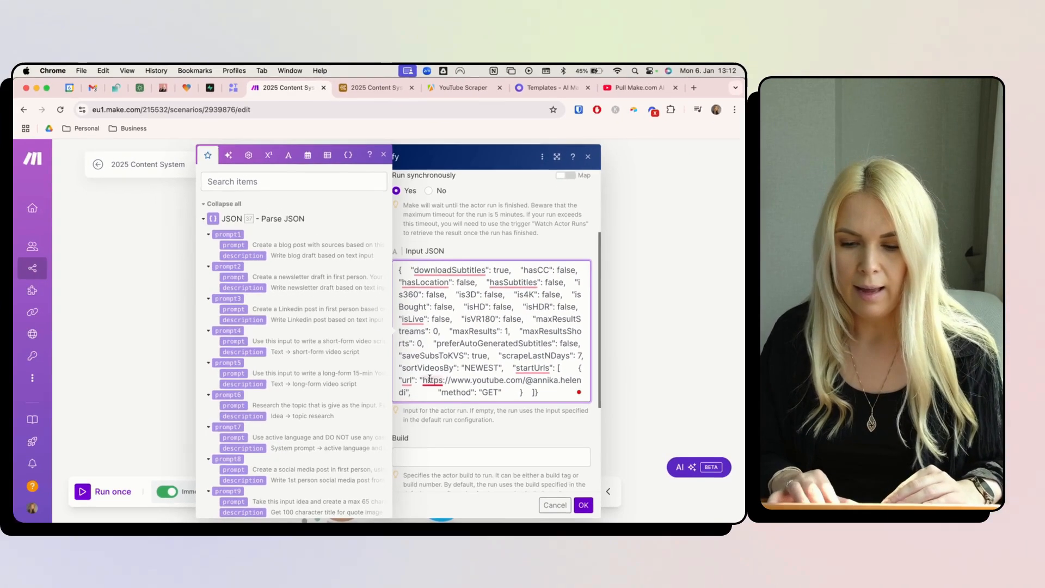
mouse_move(386, 414)
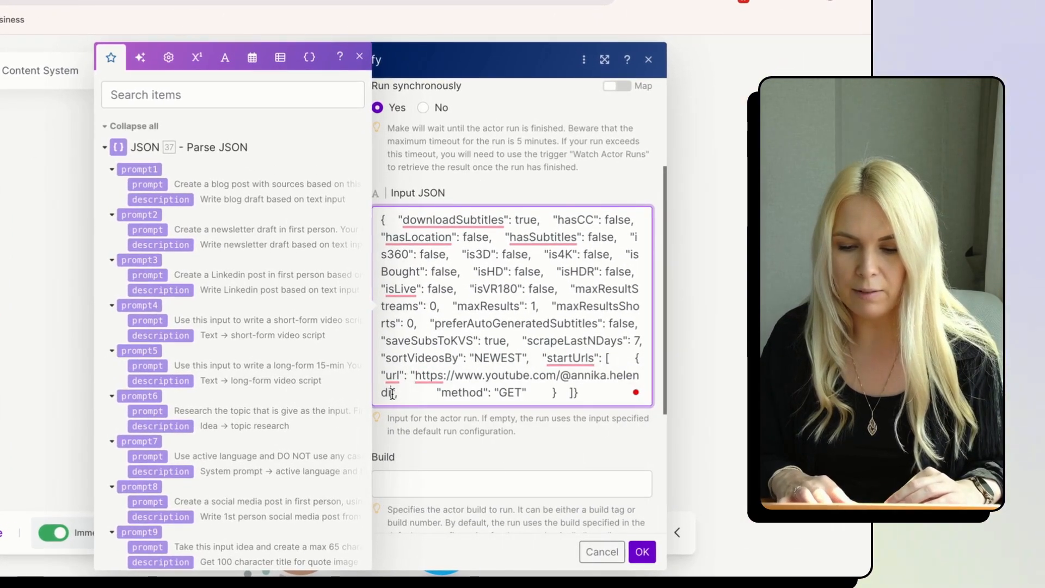
drag(391, 392, 416, 376)
mouse_move(416, 376)
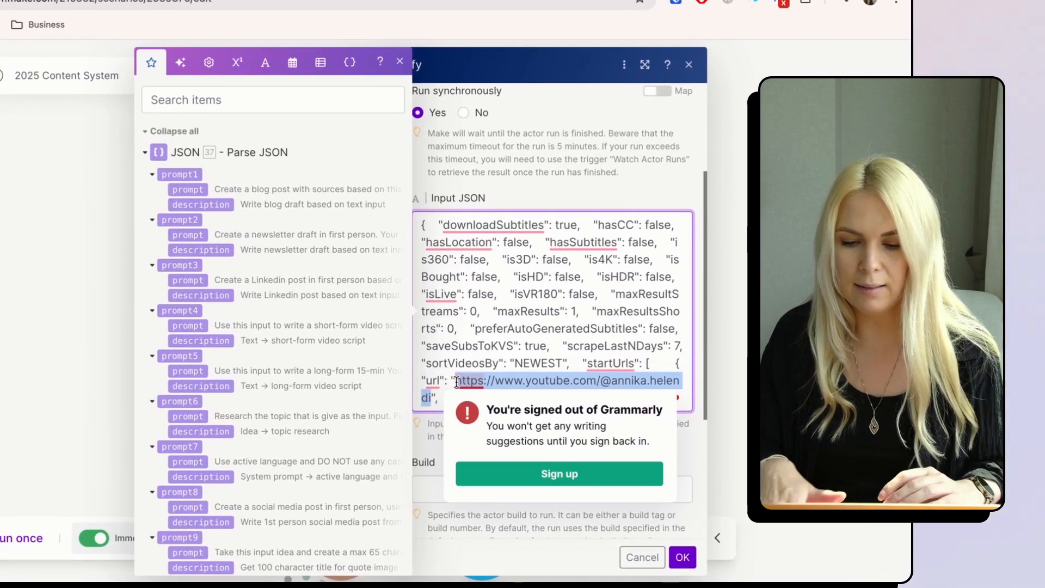
key(BackSpace)
scroll(255, 299, down, 15)
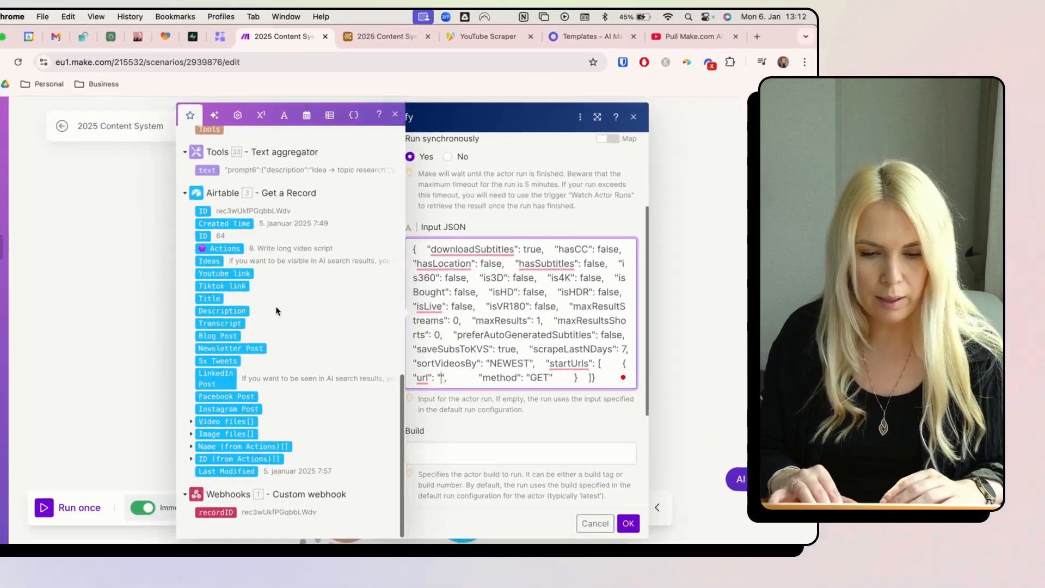
click(224, 273)
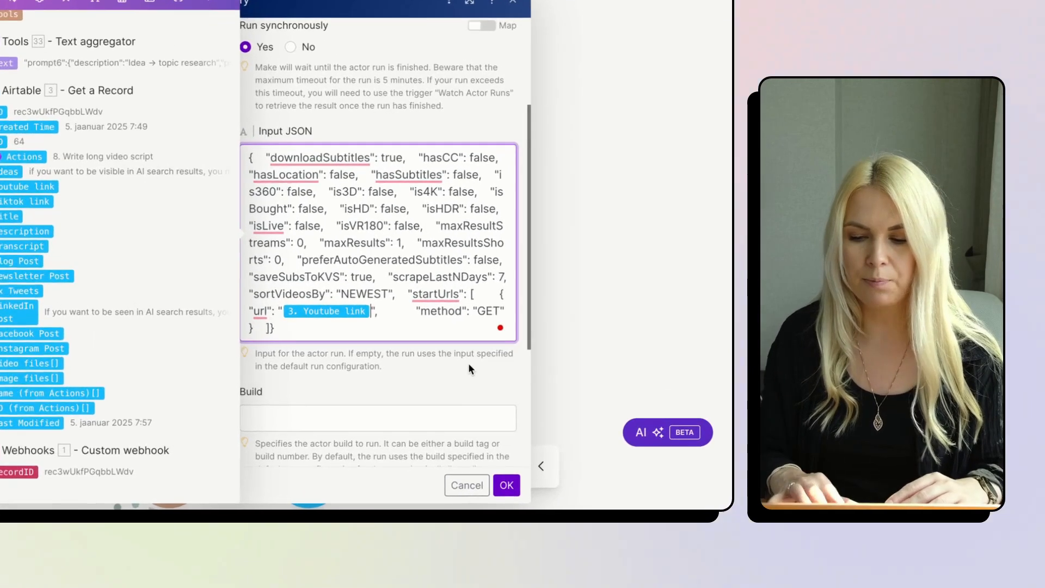
scroll(555, 413, down, 3)
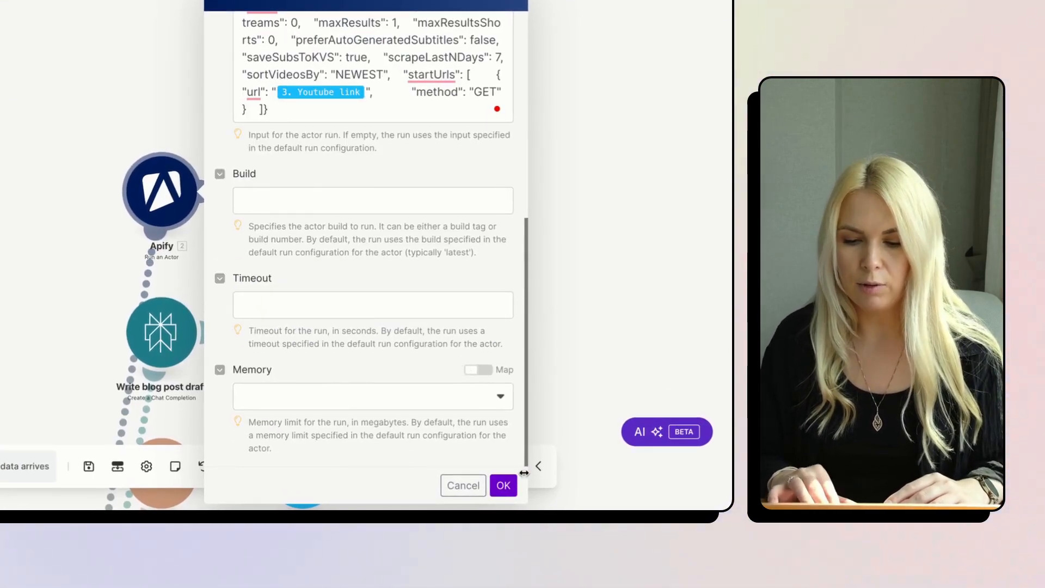
click(504, 487)
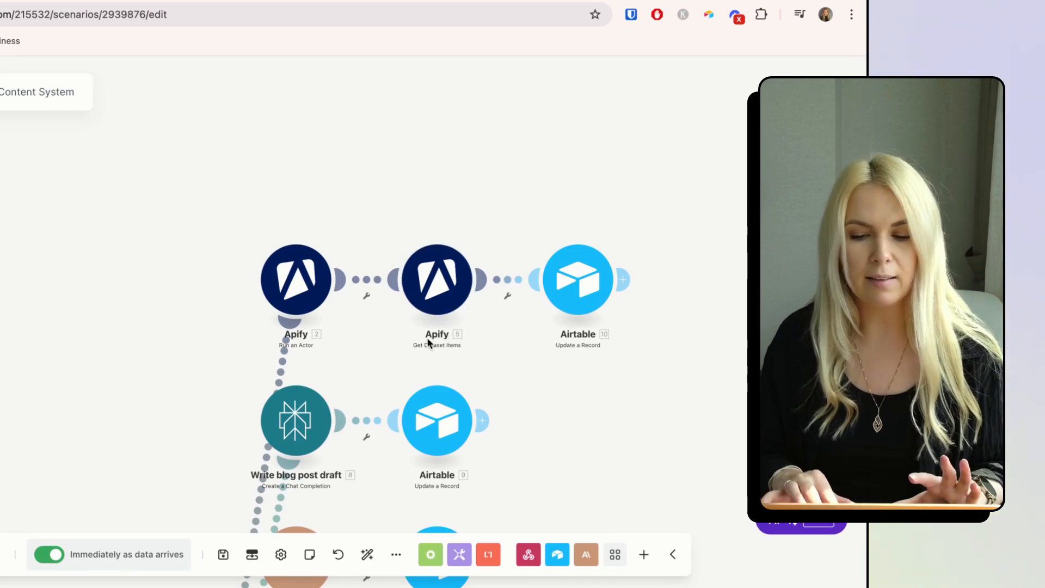
- Map Get Dataset Items' Dataset ID to 2. defaultDatasetId, keeping Clean, JSON and Limit 1, and save
click(438, 275)
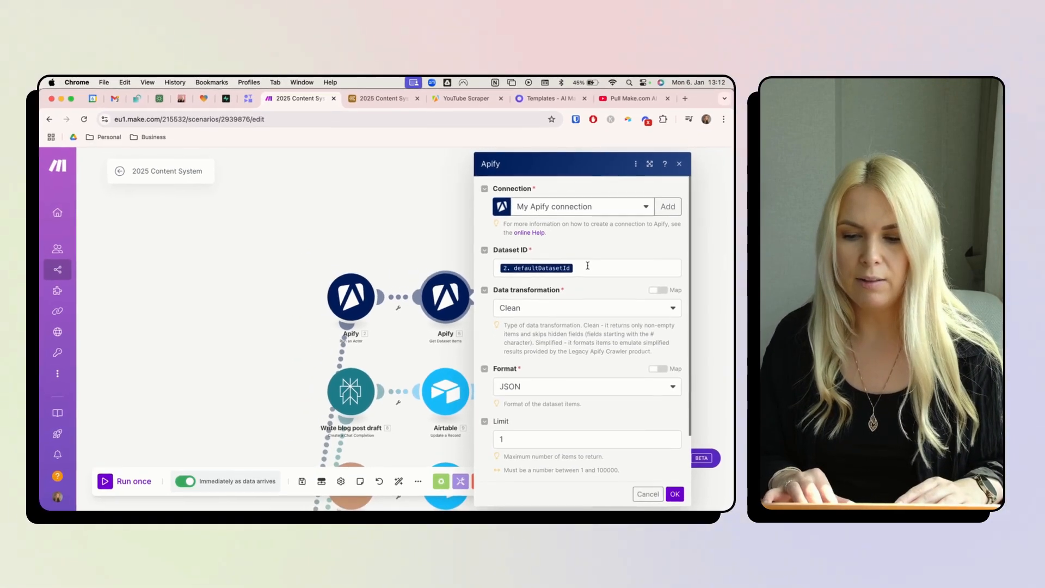
click(587, 266)
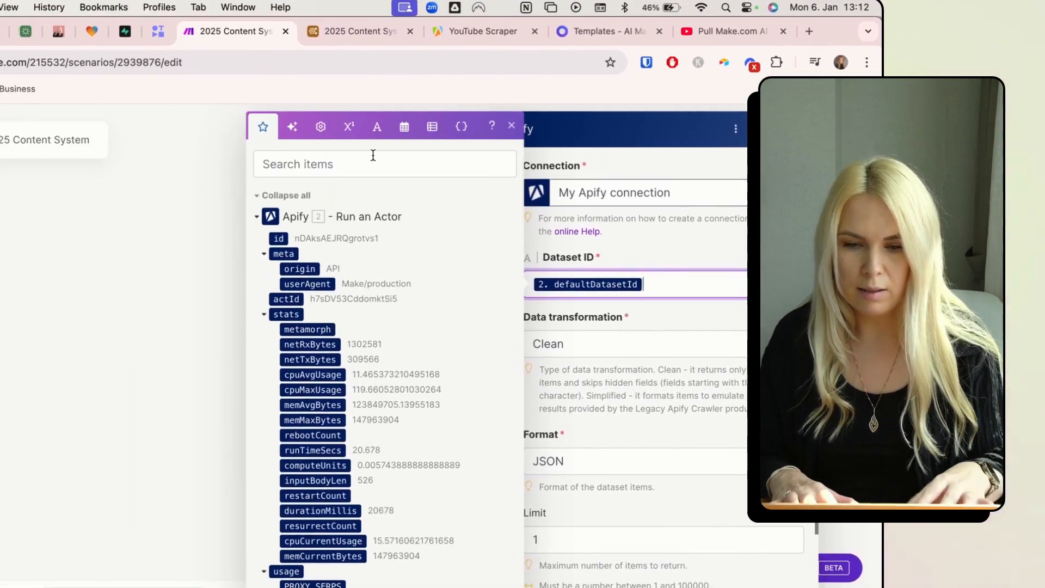
click(231, 159)
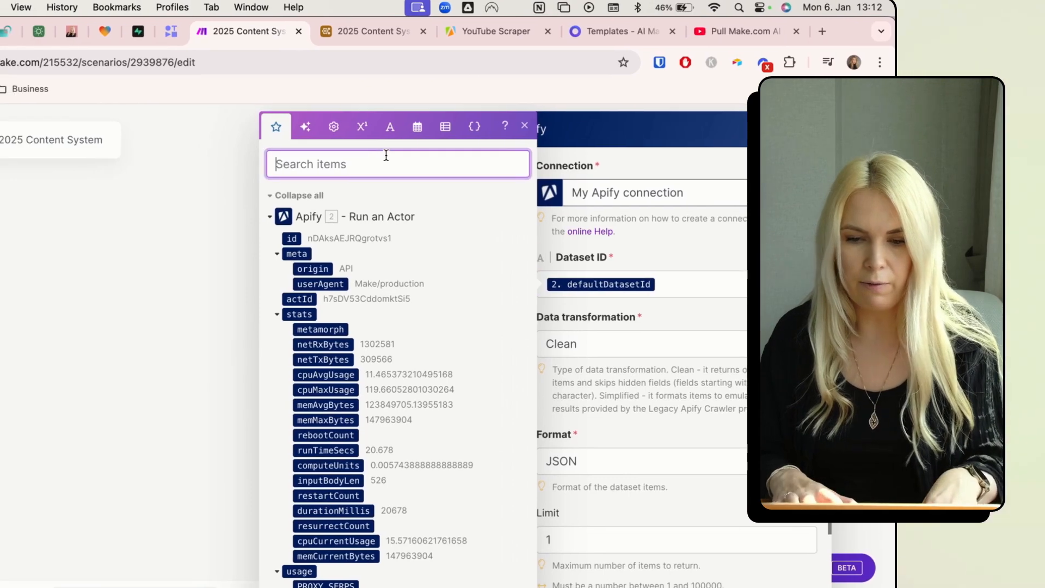
text(def)
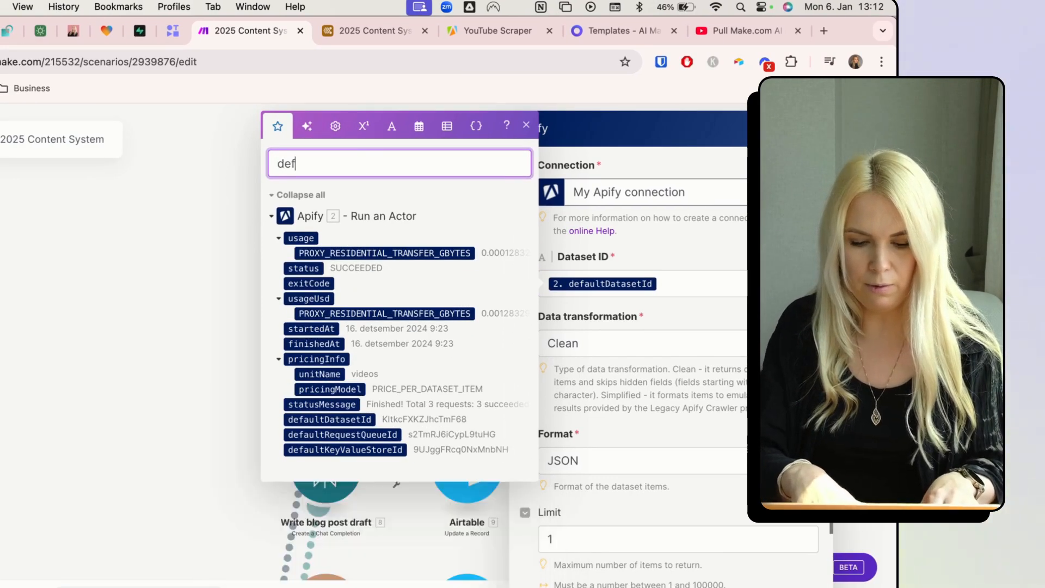
text(au)
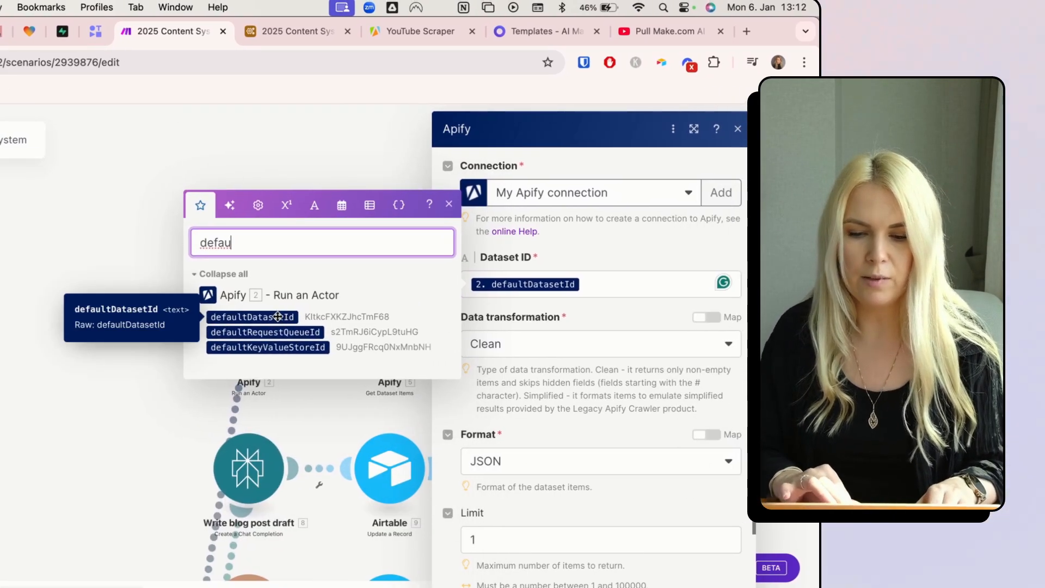
click(602, 234)
scroll(564, 357, down, 3)
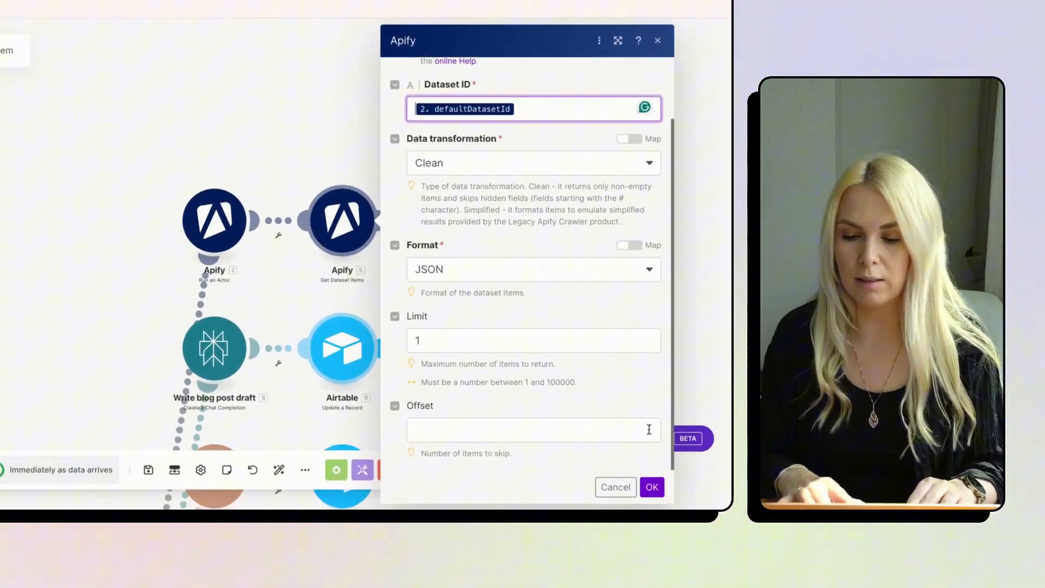
click(673, 493)
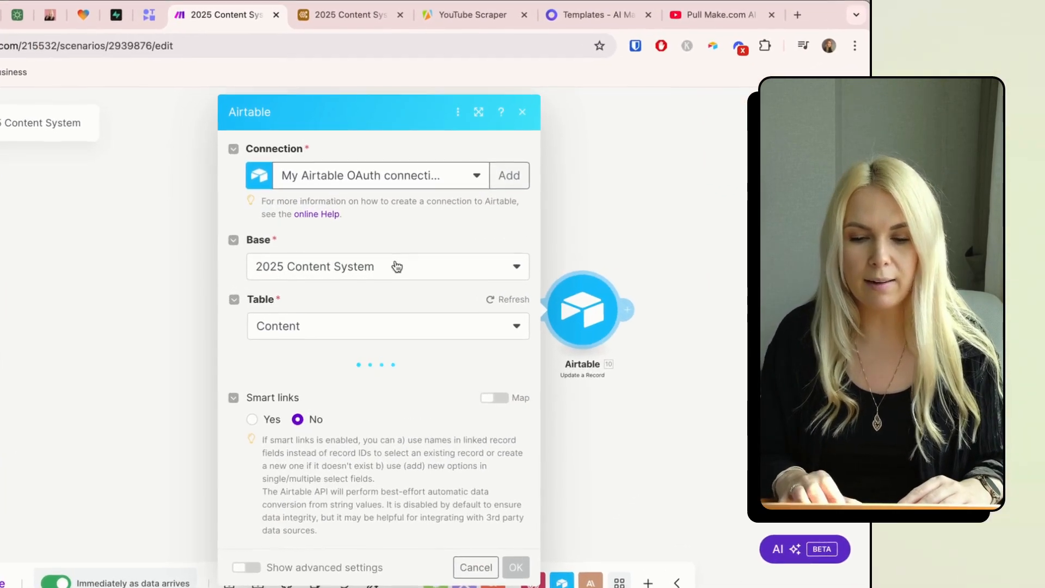
- Map the Airtable Record ID to recordID and set the Actions status to Done
scroll(362, 396, down, 2)
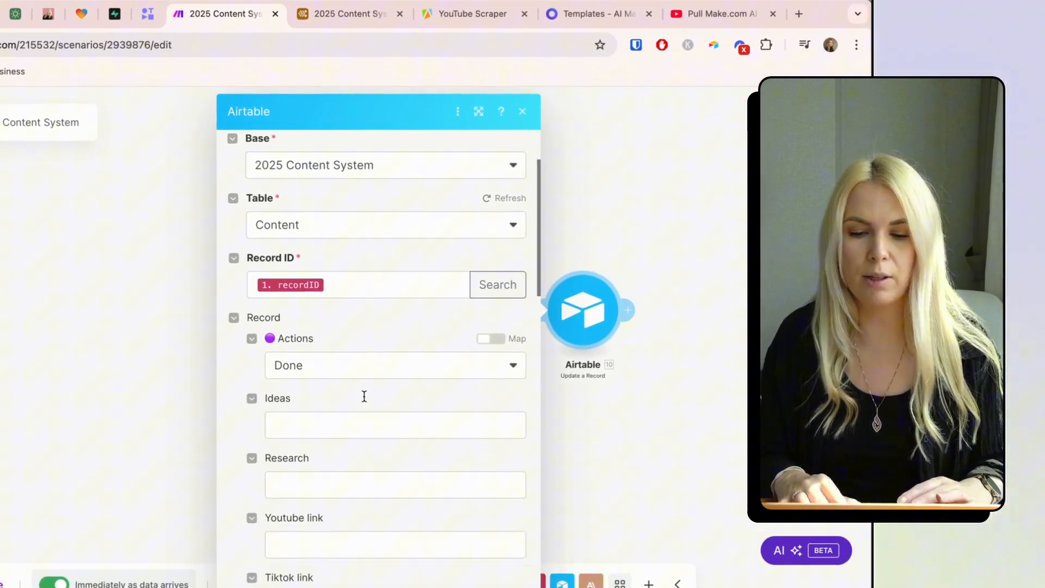
click(330, 282)
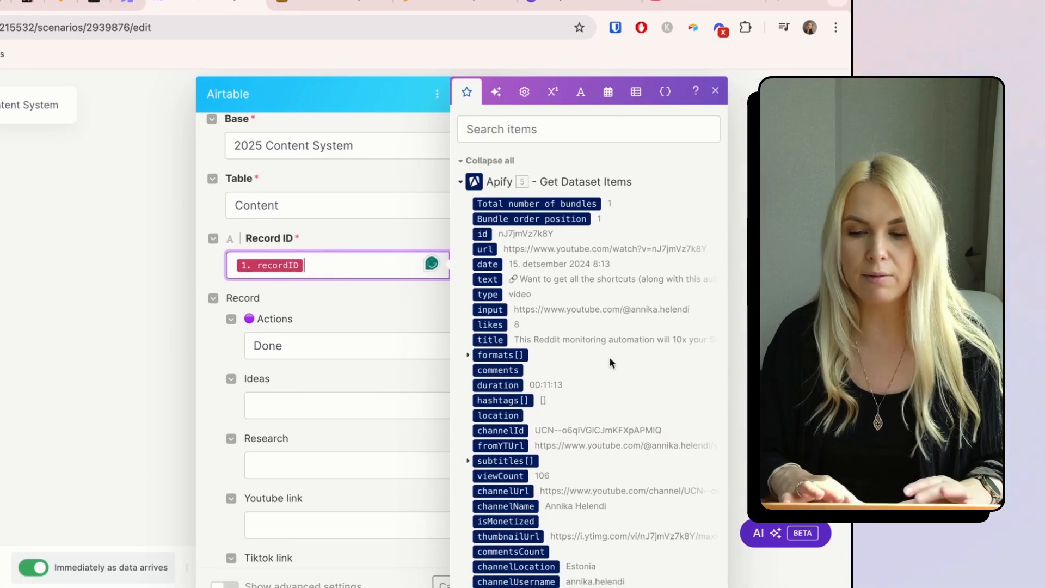
scroll(645, 405, down, 15)
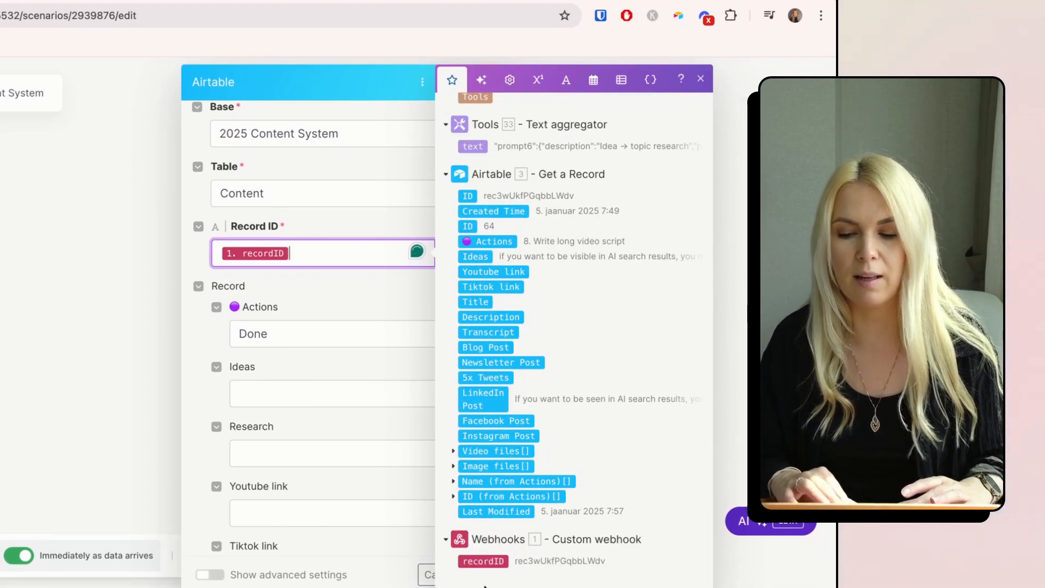
click(331, 287)
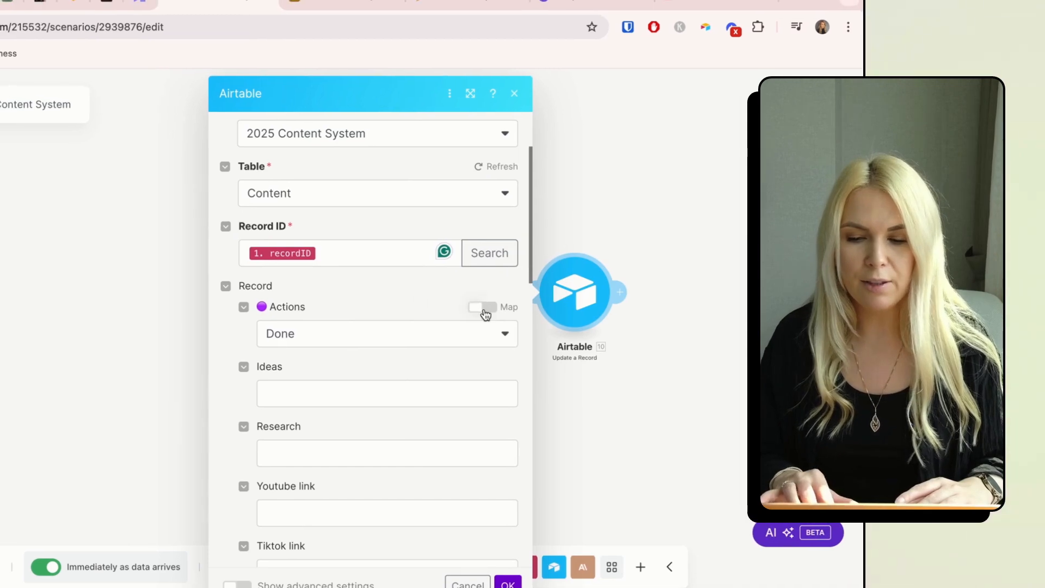
click(455, 306)
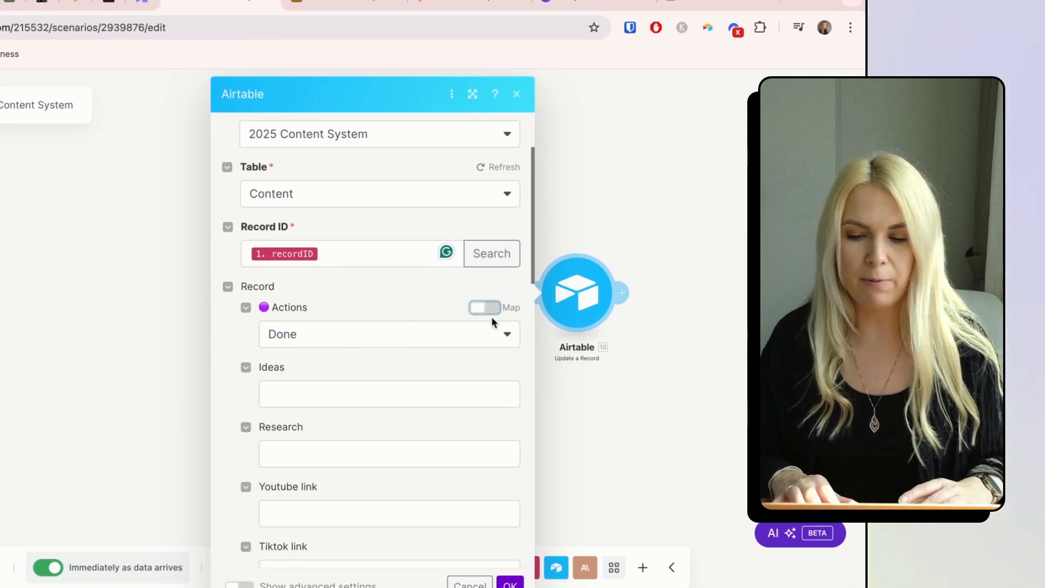
click(492, 329)
scroll(424, 467, down, 3)
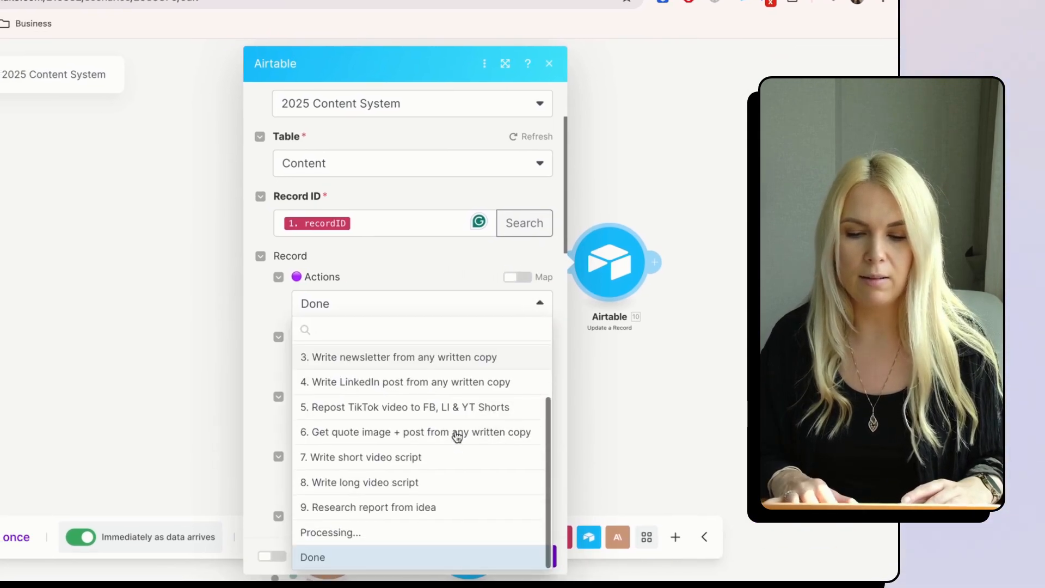
click(350, 561)
- Map Title, Description and Transcript from the Apify dataset items, then save the update module
scroll(462, 321, down, 7)
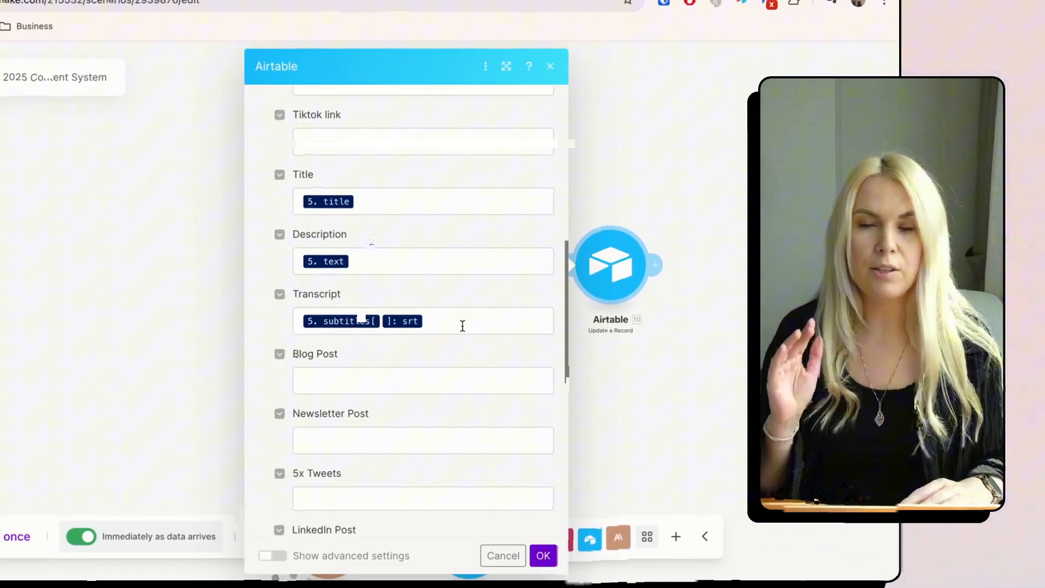
click(369, 201)
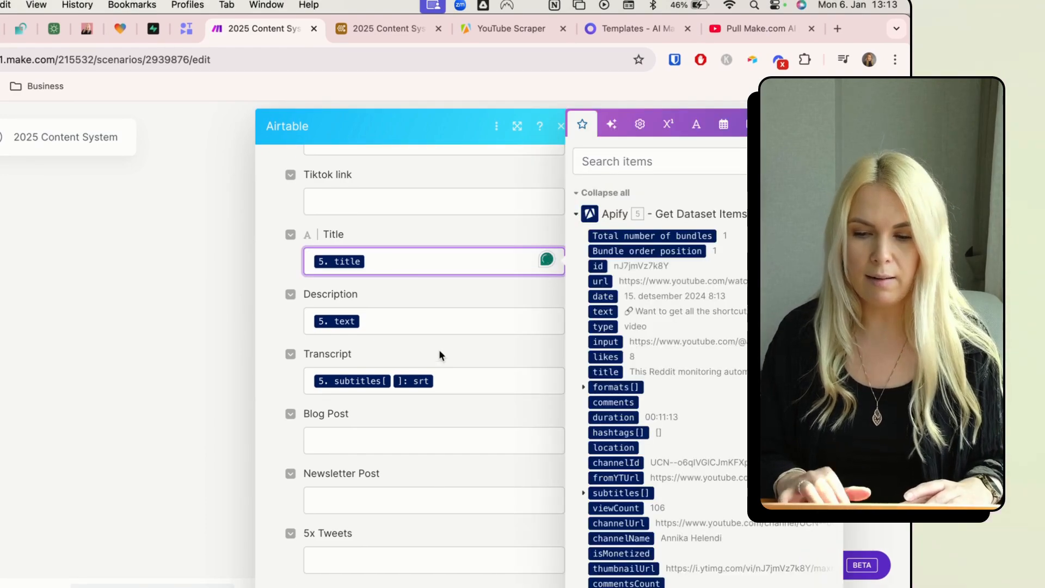
click(479, 381)
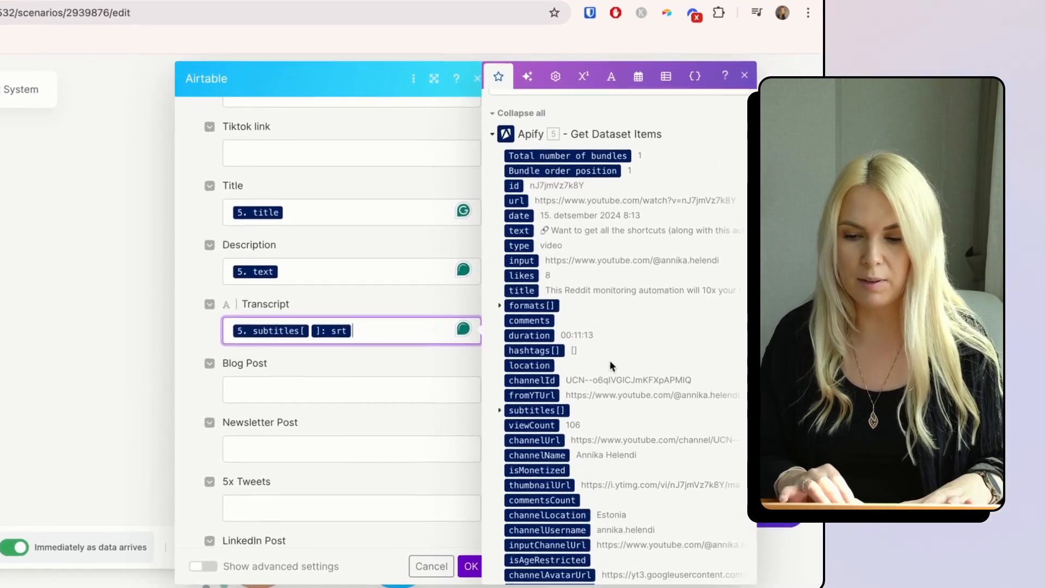
scroll(610, 365, down, 2)
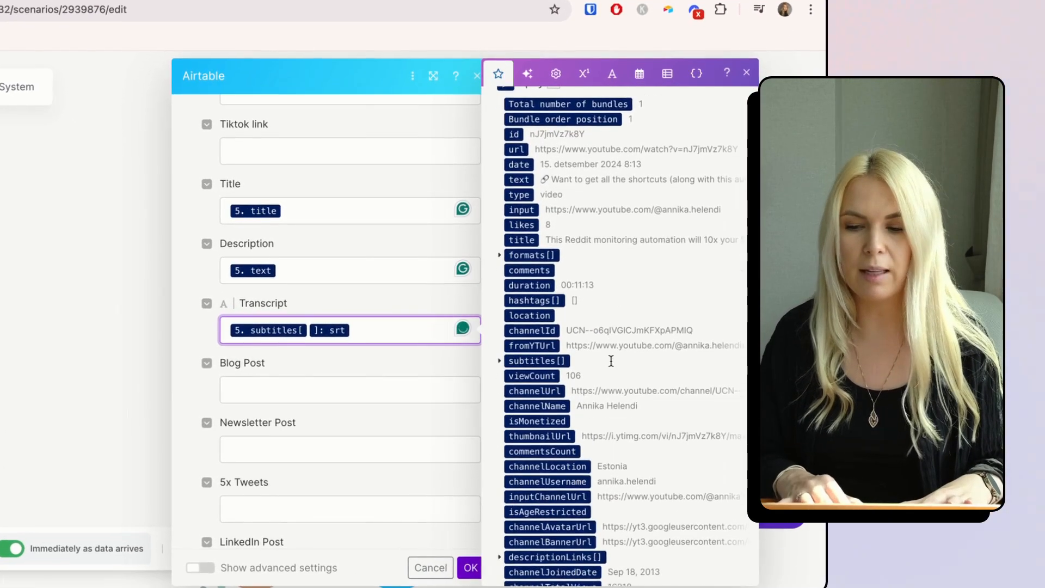
scroll(611, 359, up, 3)
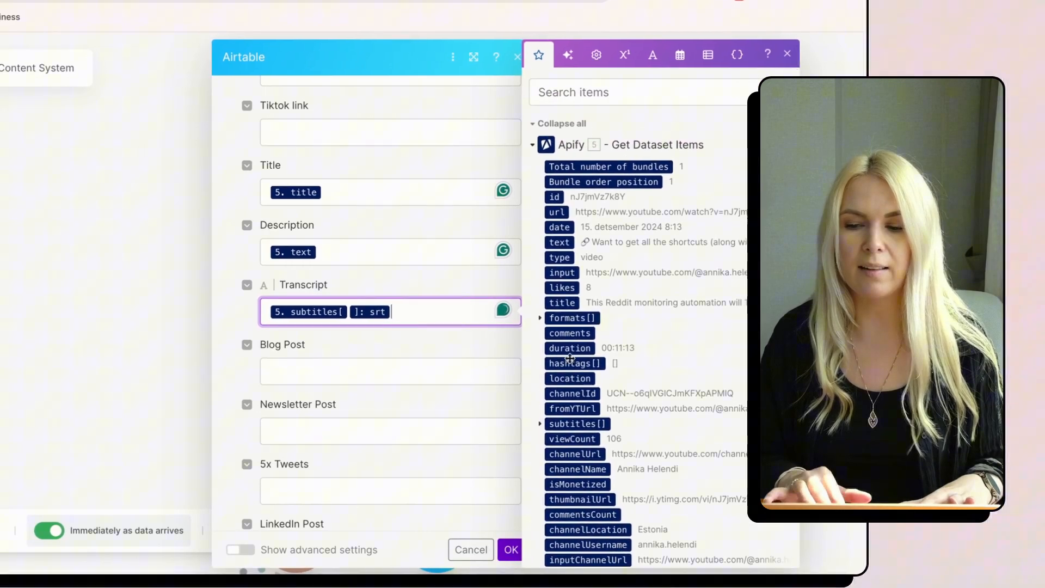
scroll(570, 358, down, 10)
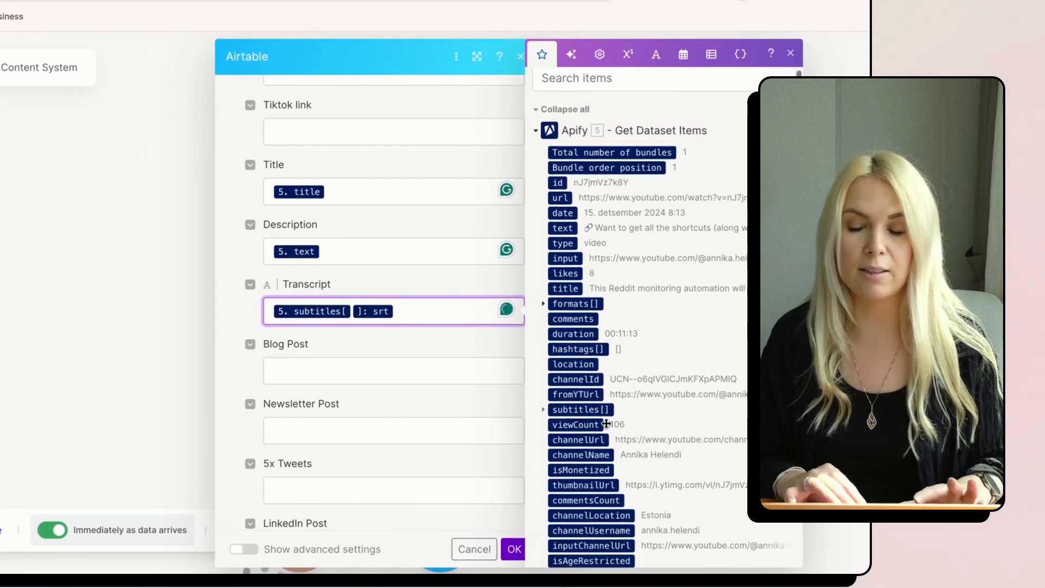
scroll(509, 517, down, 6)
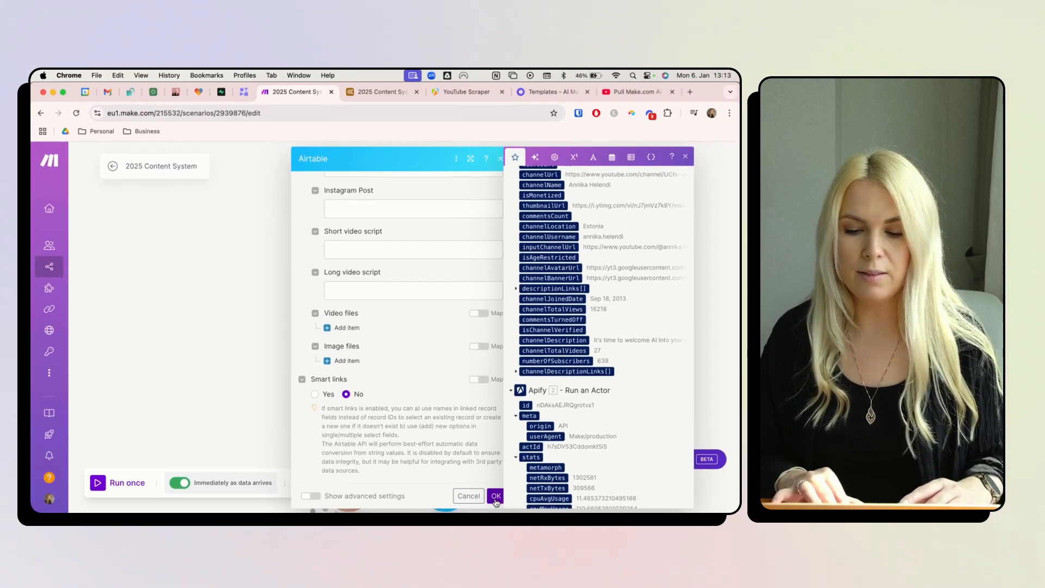
click(495, 497)
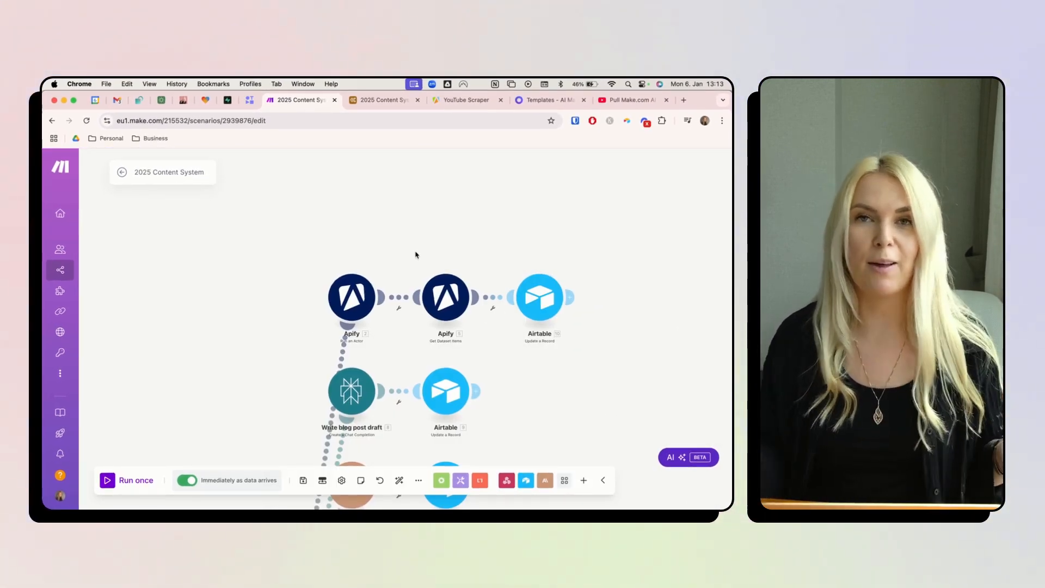
- Check the Actions options for row 27 in the Airtable content base
click(366, 101)
click(414, 340)
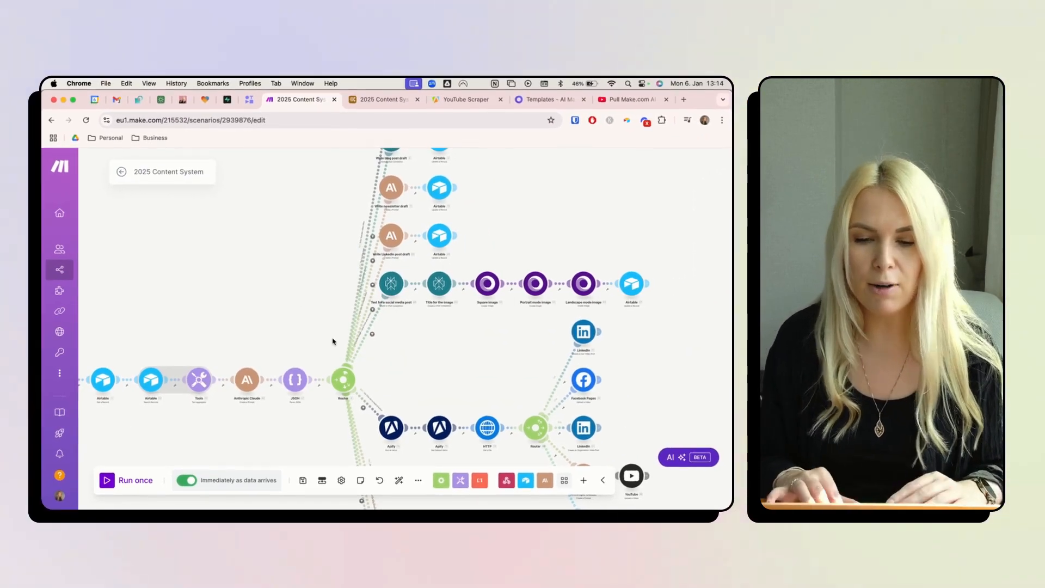
scroll(365, 257, up, 5)
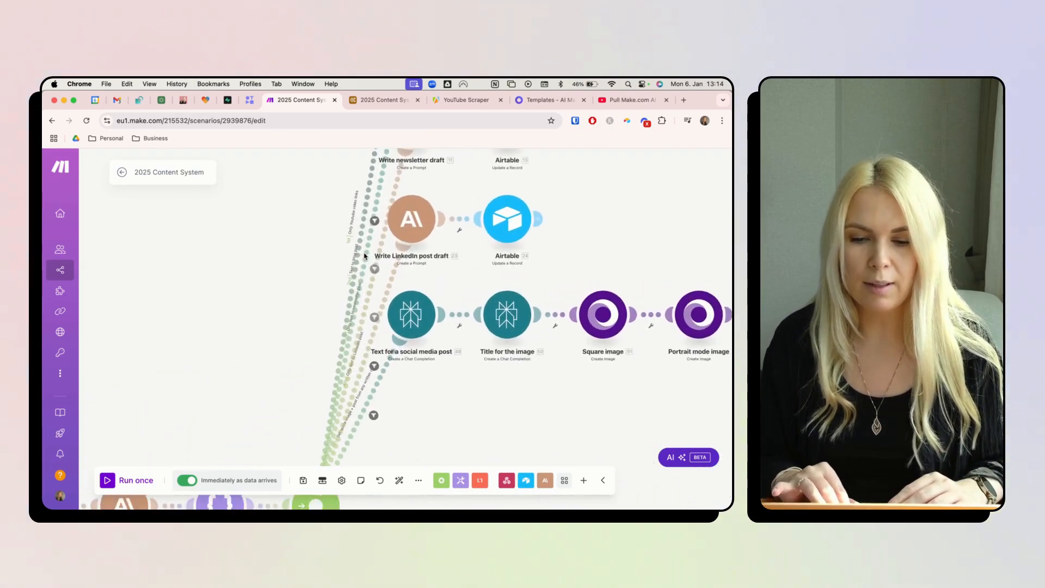
- Confirm the blog route filter is Actions = '2. Write blog draft from any written copy', then open Write blog post draft
click(368, 260)
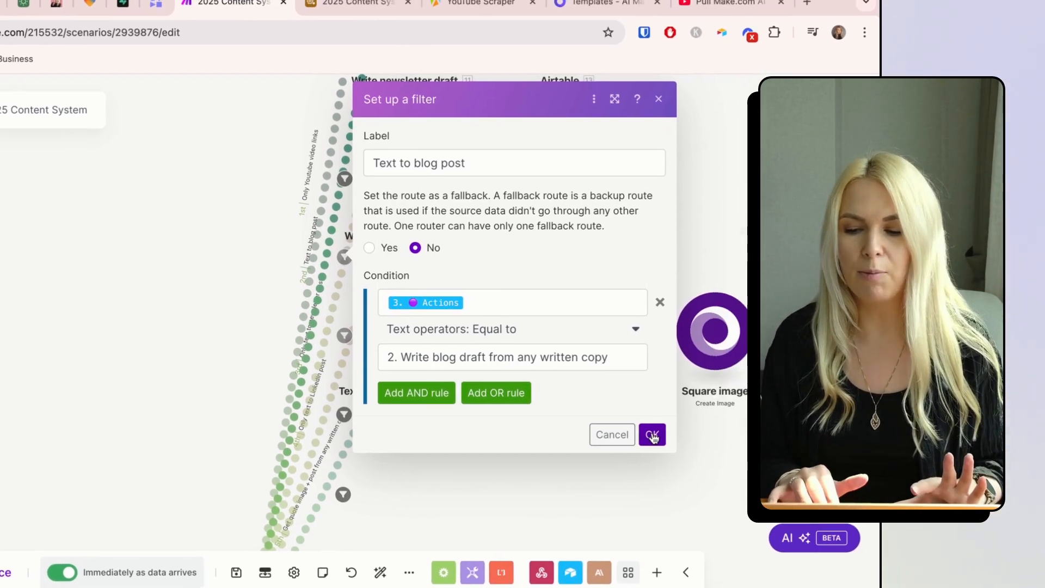
click(689, 431)
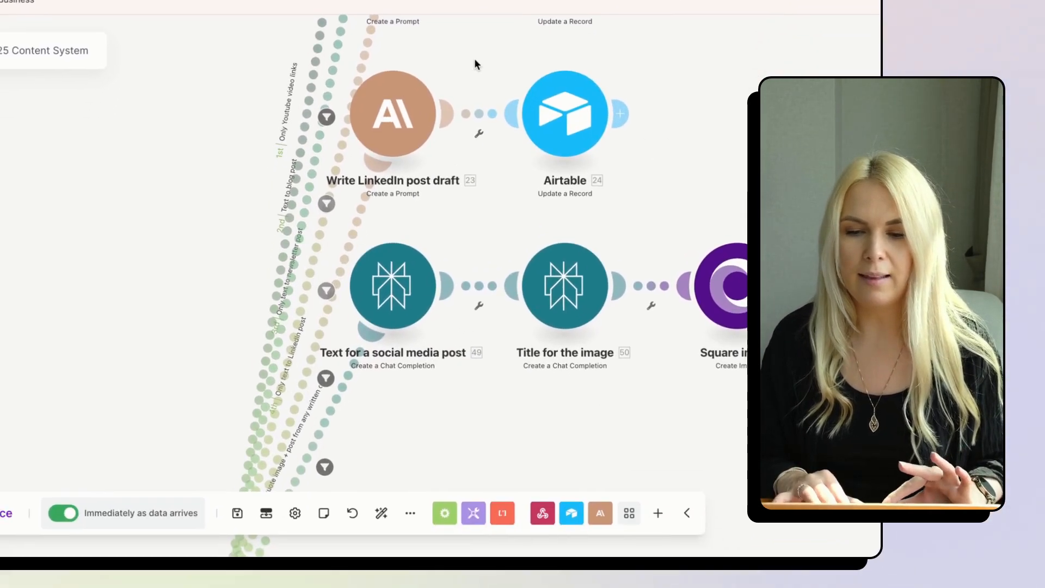
drag(474, 64, 407, 468)
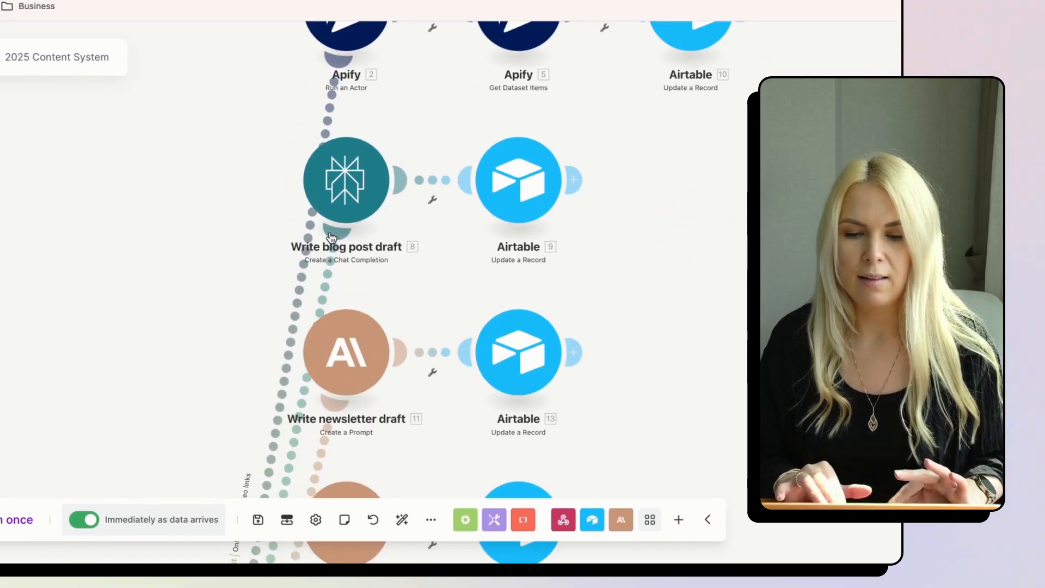
click(339, 177)
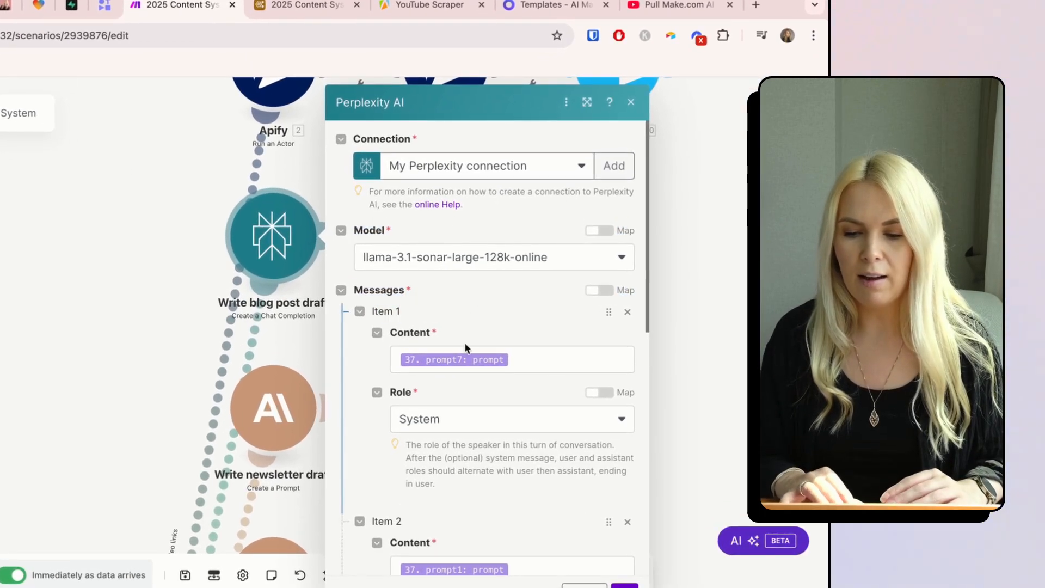
click(430, 427)
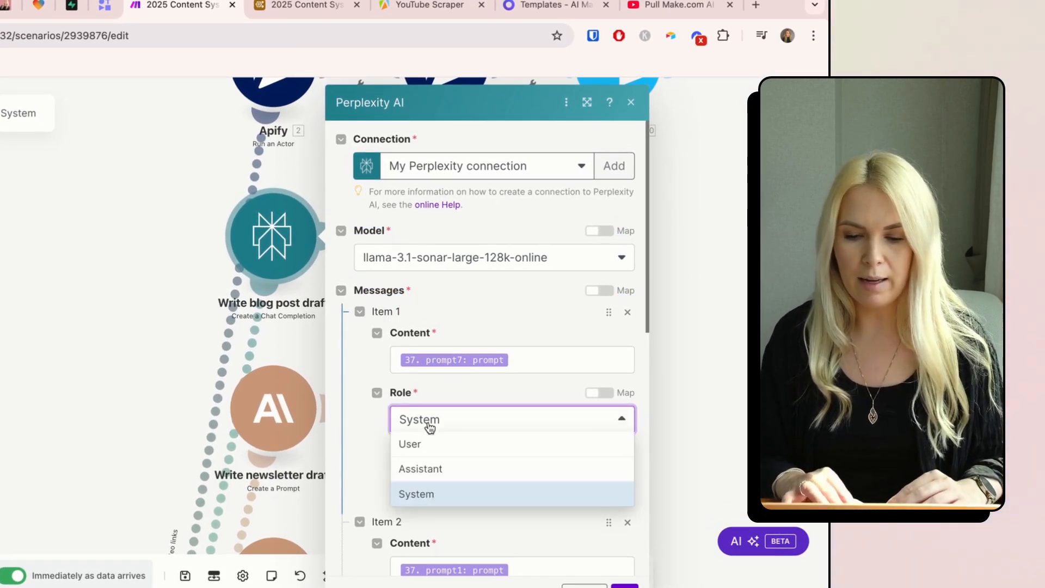
click(436, 492)
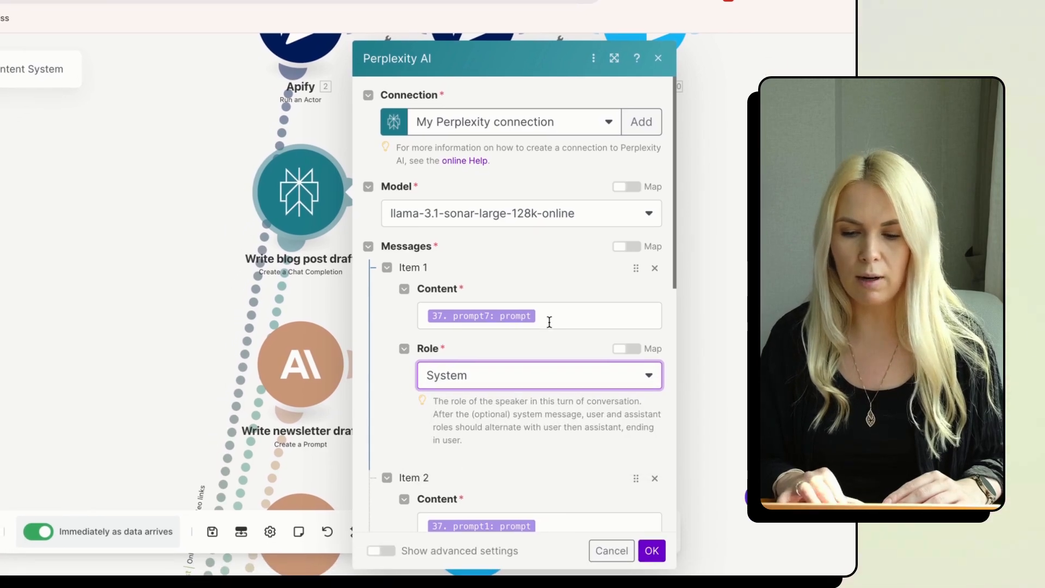
click(556, 317)
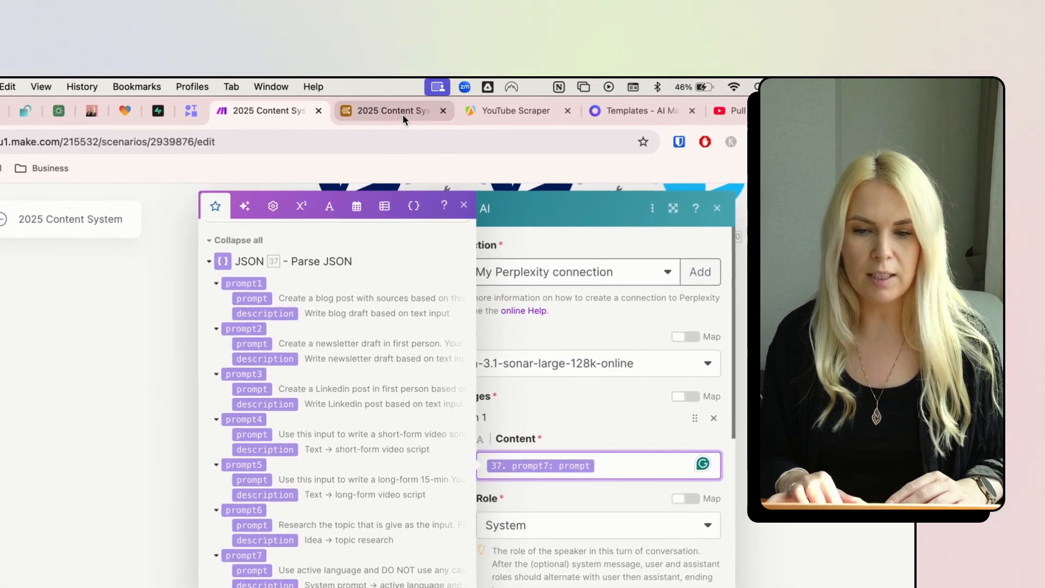
click(380, 100)
click(27, 152)
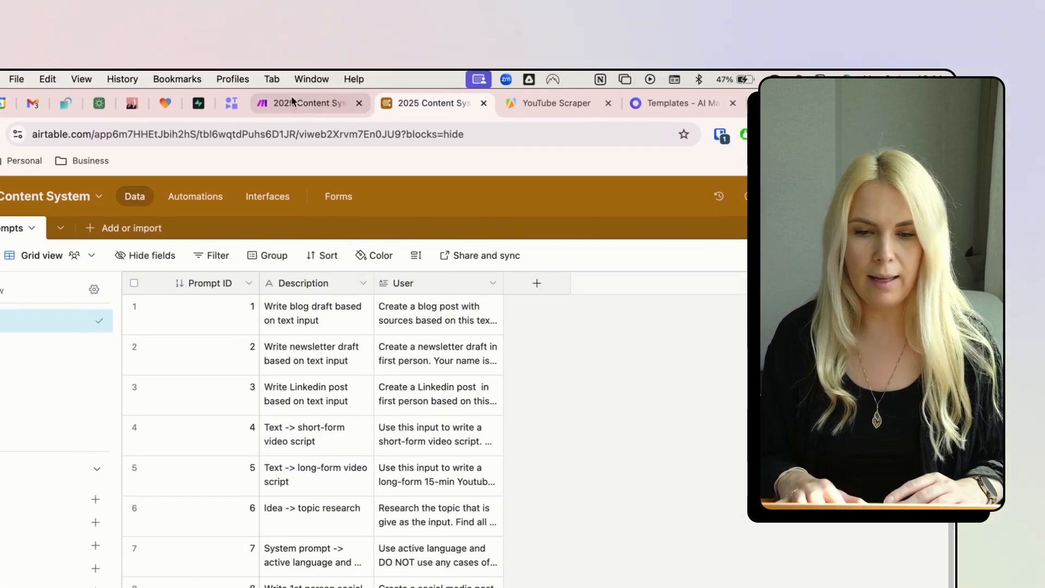
click(293, 39)
click(589, 347)
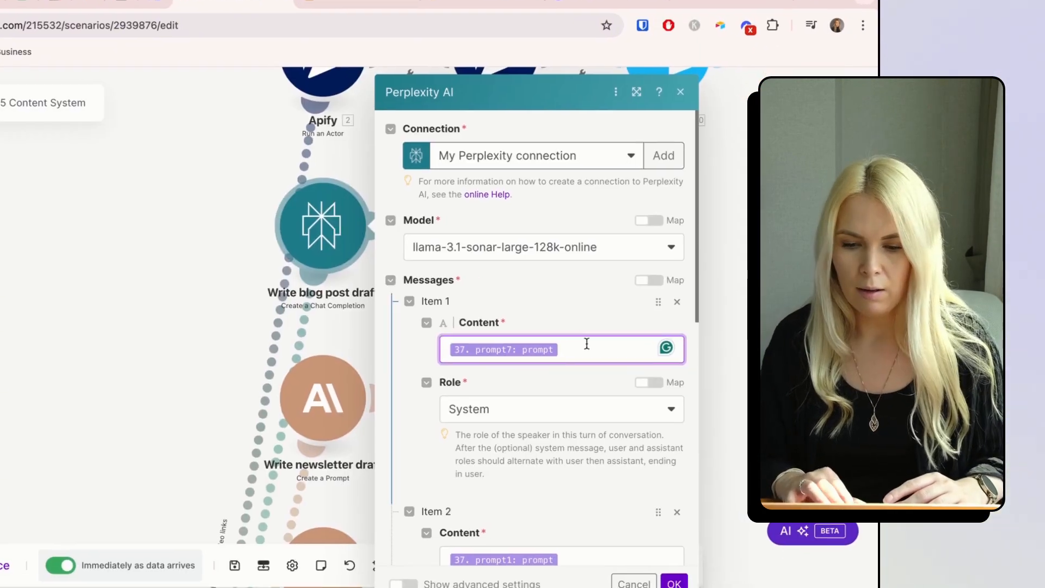
scroll(236, 470, down, 2)
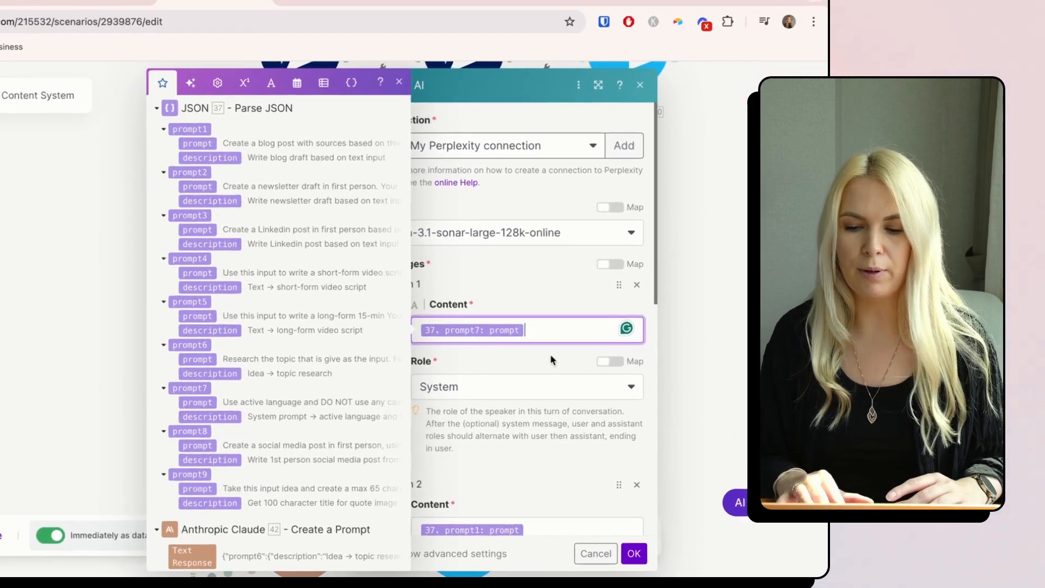
click(537, 358)
scroll(537, 358, down, 5)
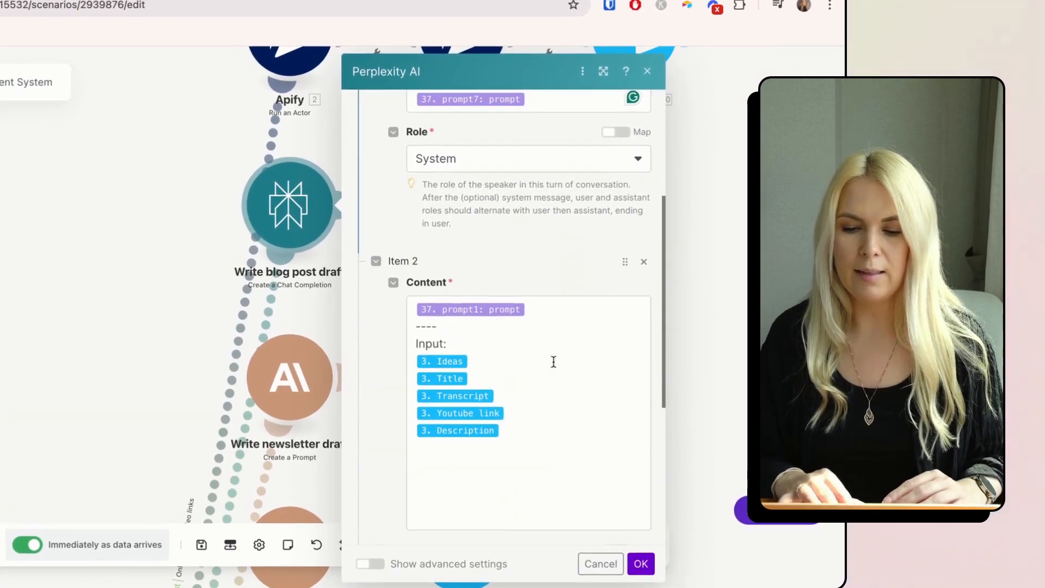
scroll(553, 362, down, 1)
click(552, 277)
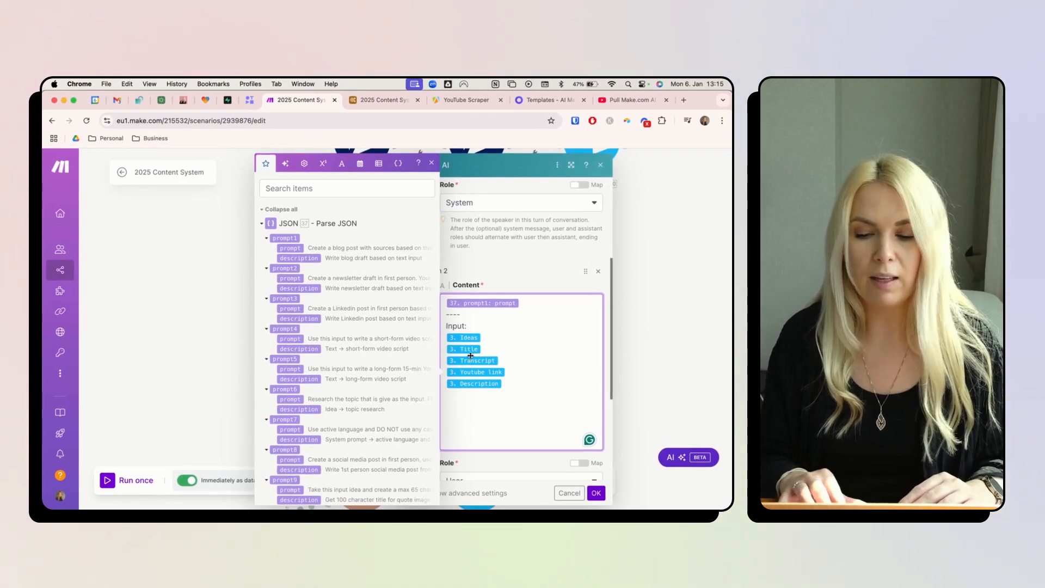
scroll(364, 377, down, 15)
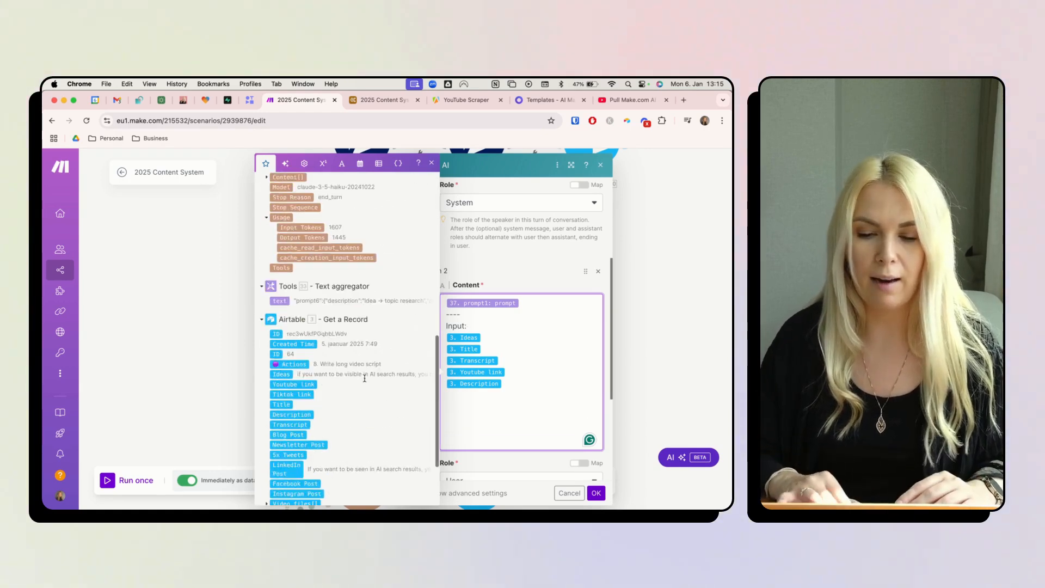
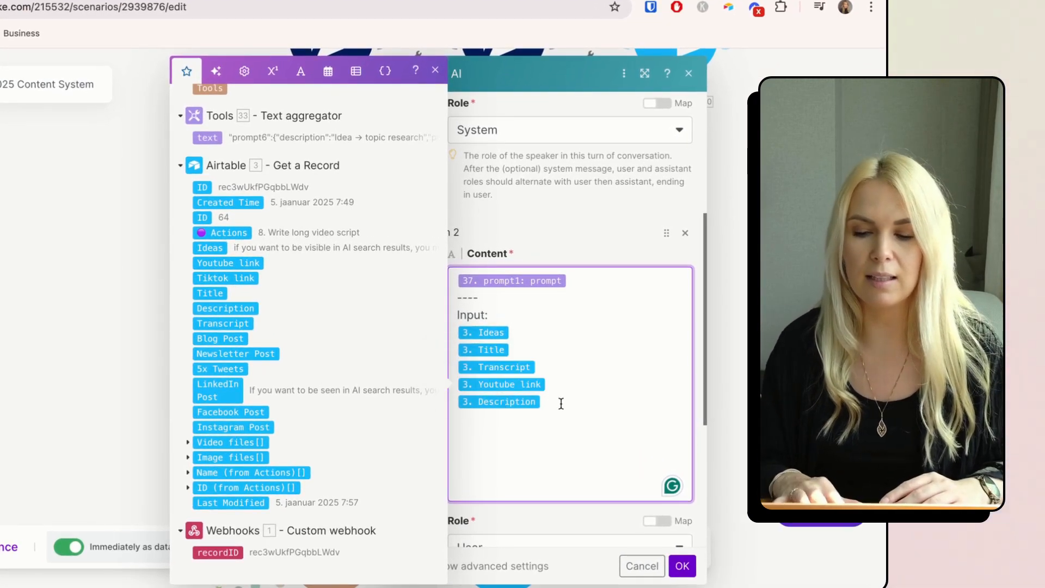
- Review the Write blog post draft settings down to Temperature and confirm them with OK
scroll(560, 403, down, 5)
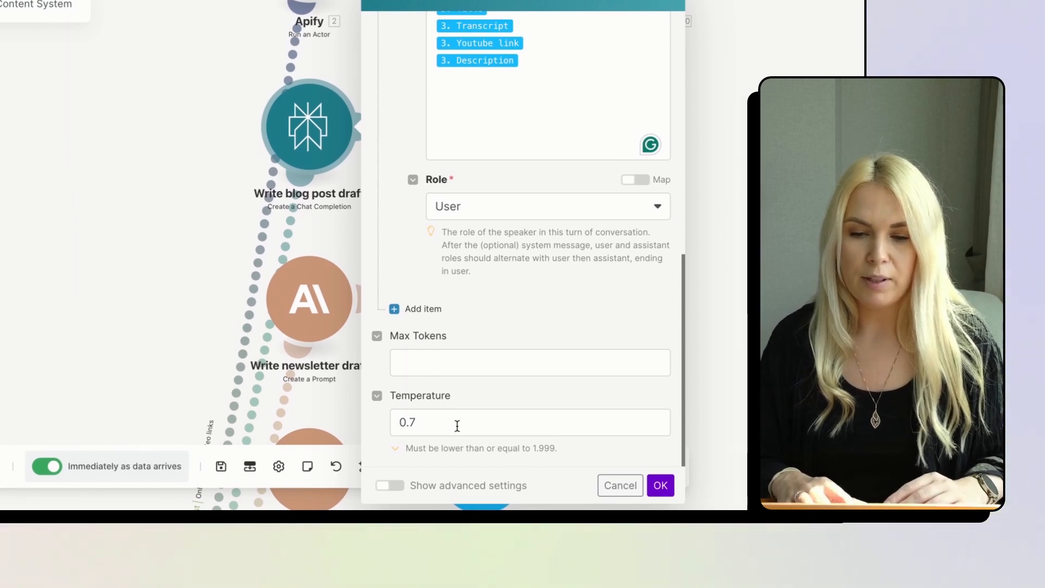
click(670, 486)
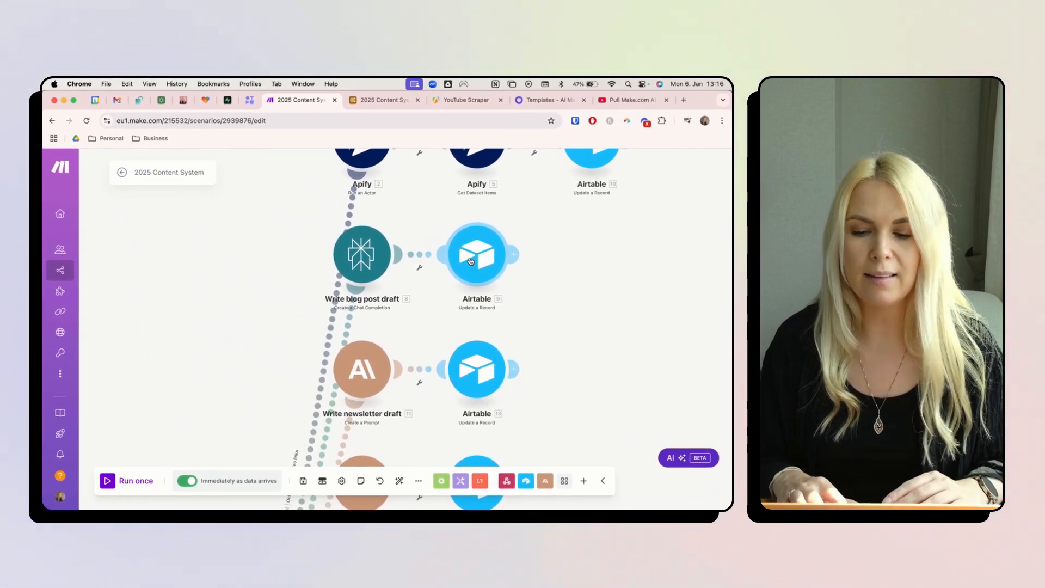
- Check Airtable module 9's Record ID, Actions and Blog Post mappings, then go to the Airtable base
click(471, 261)
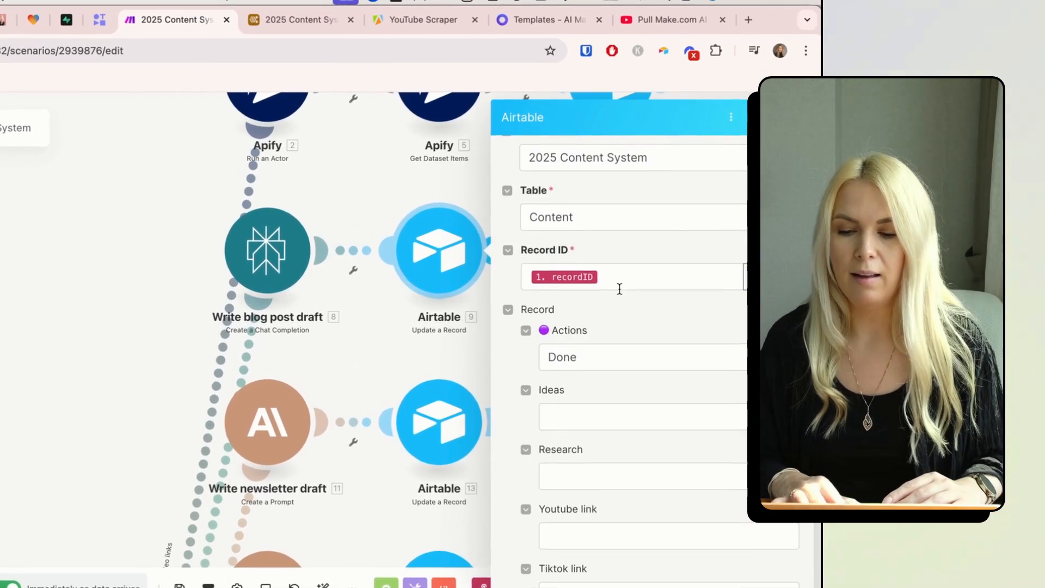
click(615, 276)
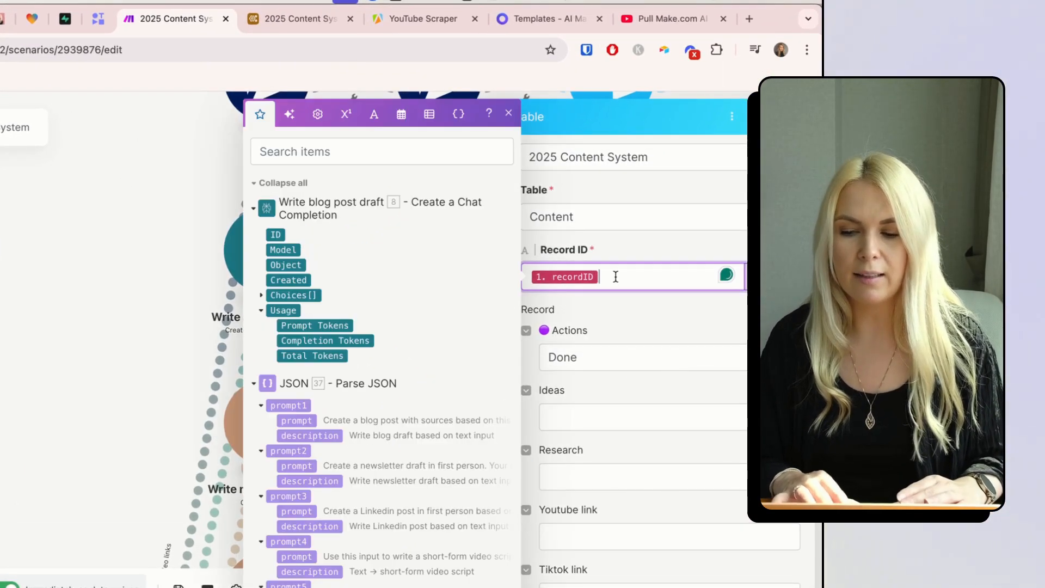
click(624, 321)
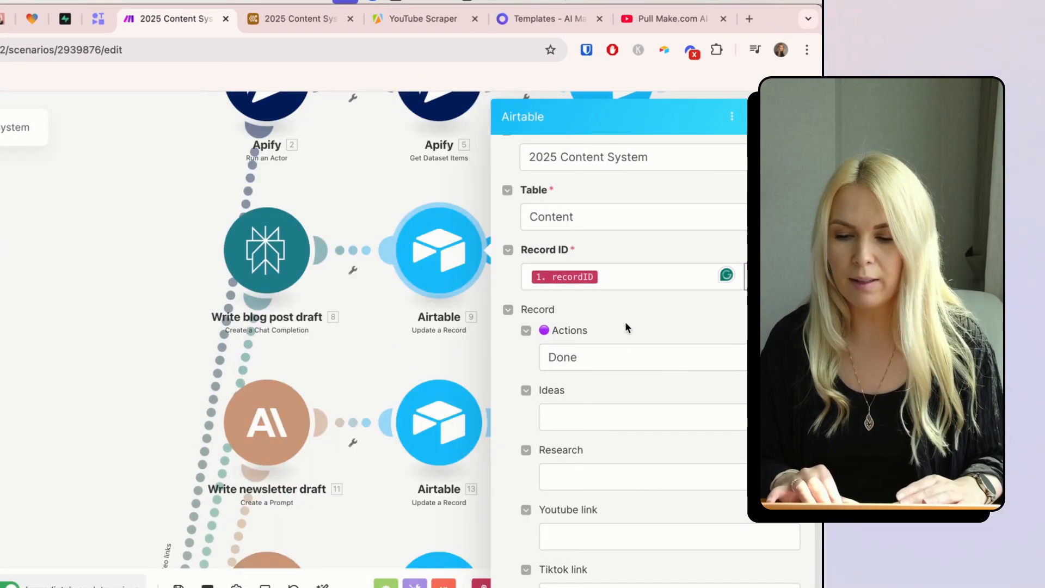
click(590, 360)
scroll(634, 300, down, 8)
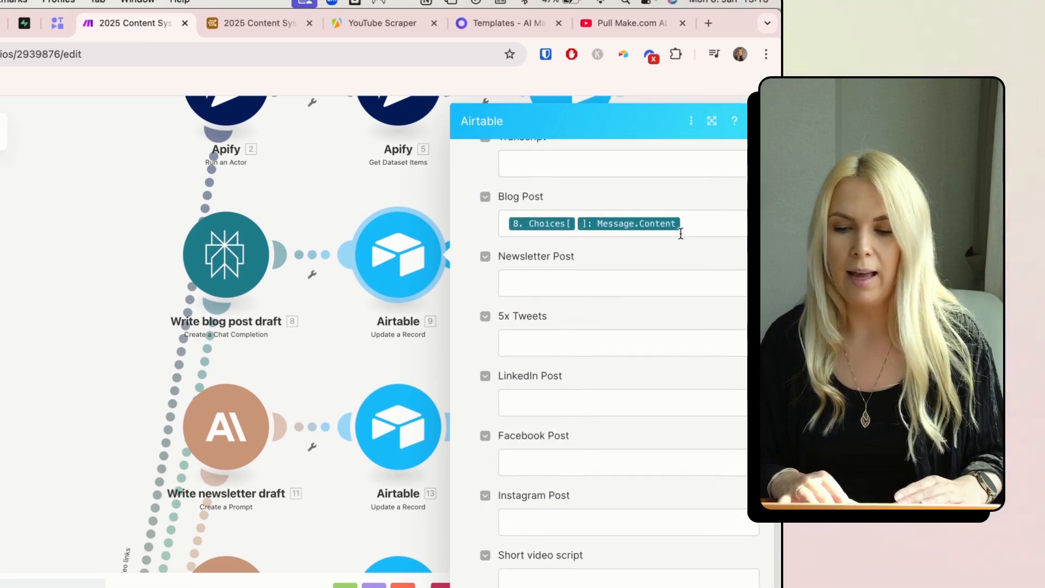
click(660, 227)
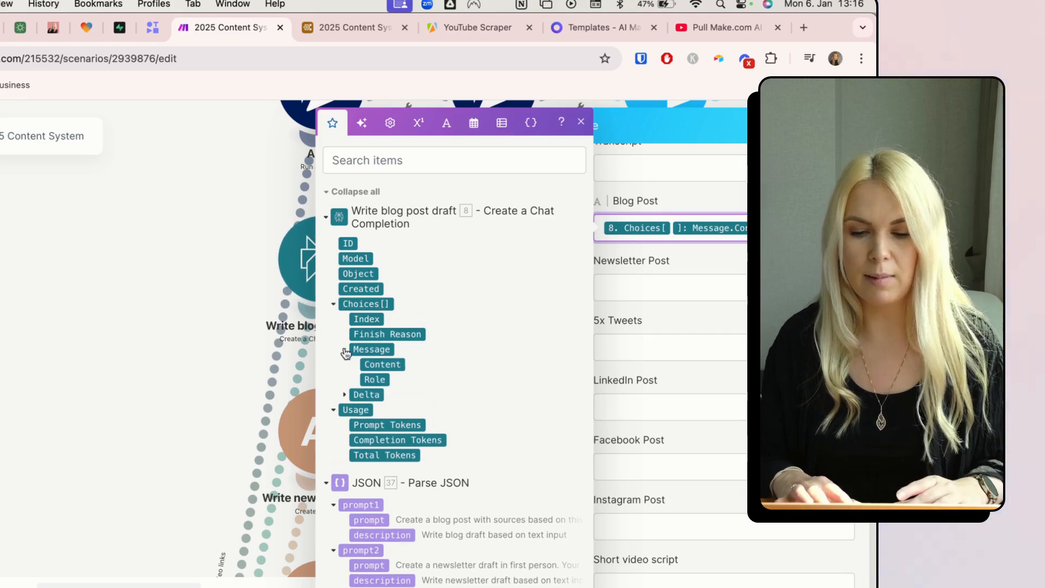
click(606, 259)
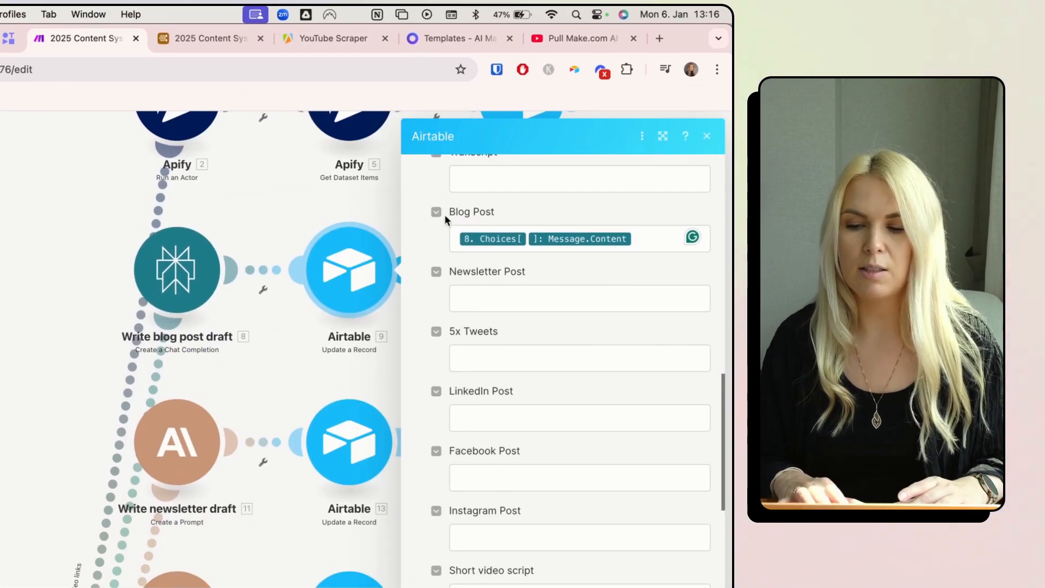
scroll(532, 282, down, 6)
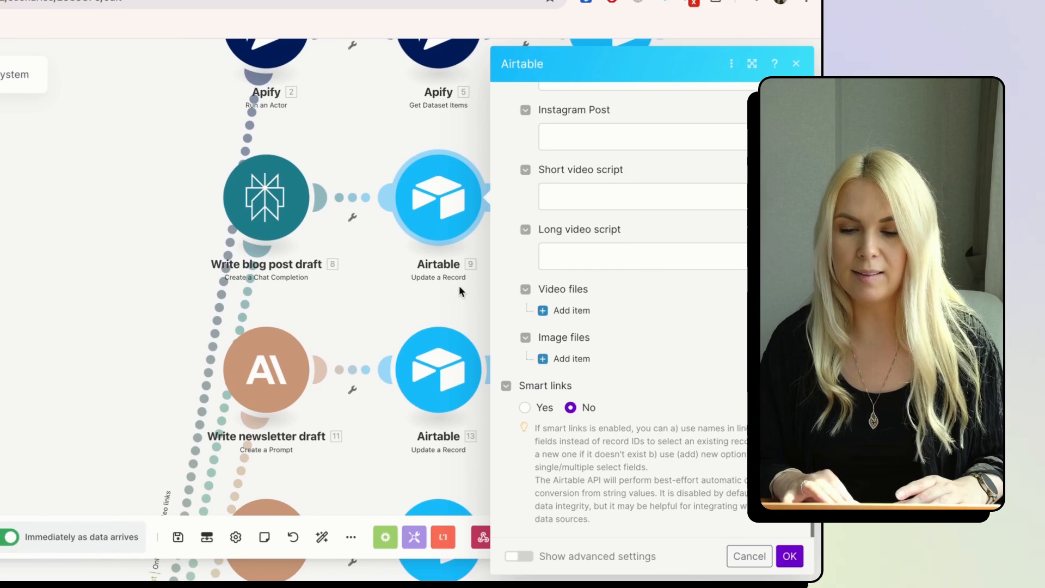
click(396, 86)
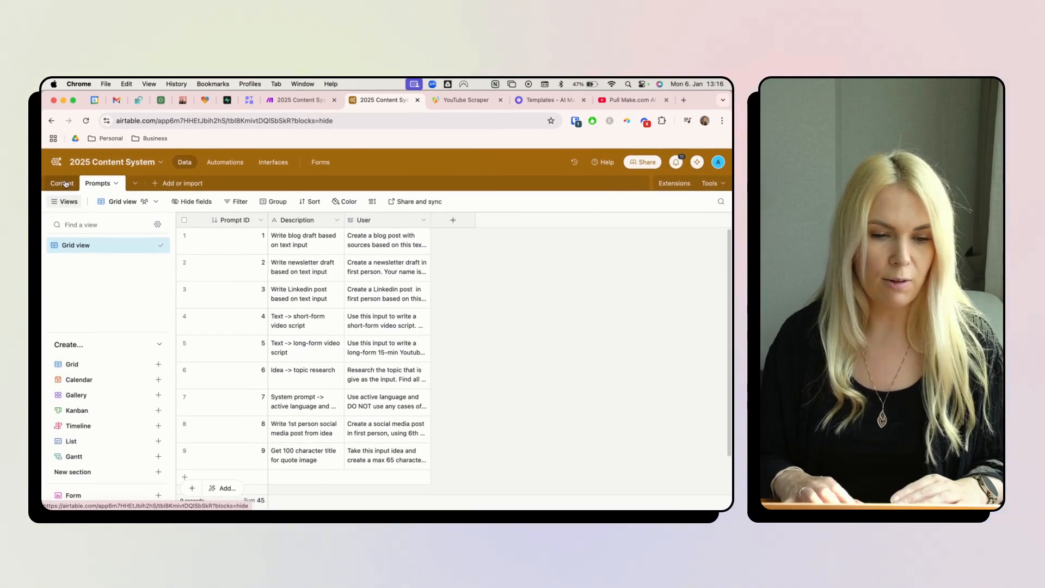
- Read row 14's generated Blog Post in the Content table's Blog drafts view
click(63, 182)
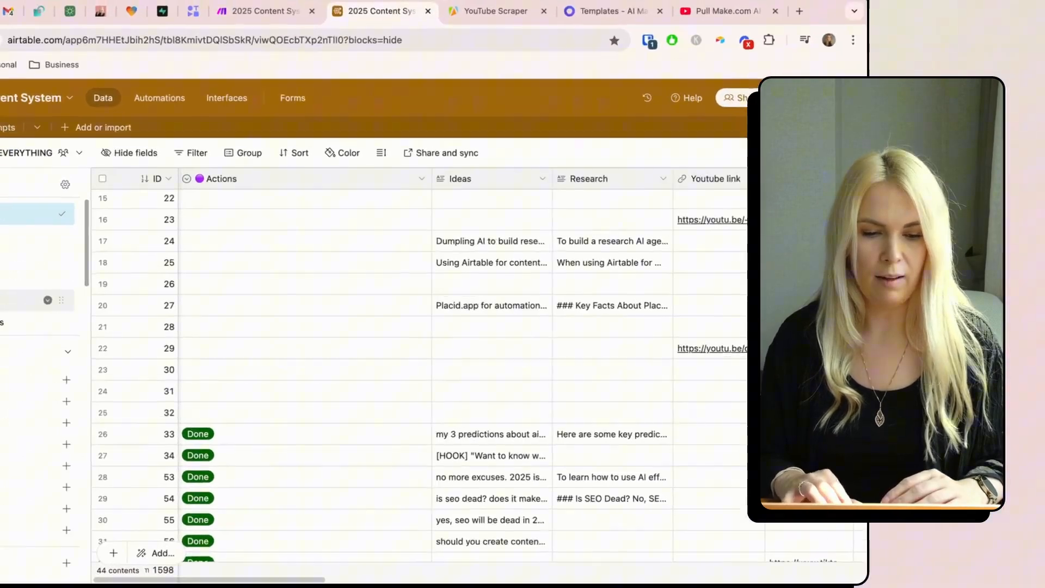
click(90, 307)
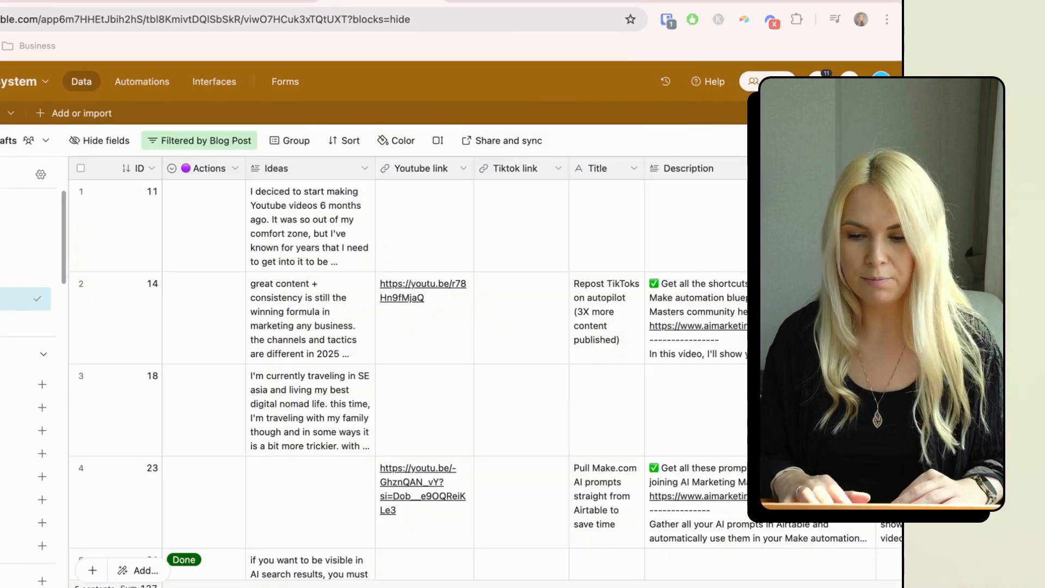
scroll(370, 369, right, 8)
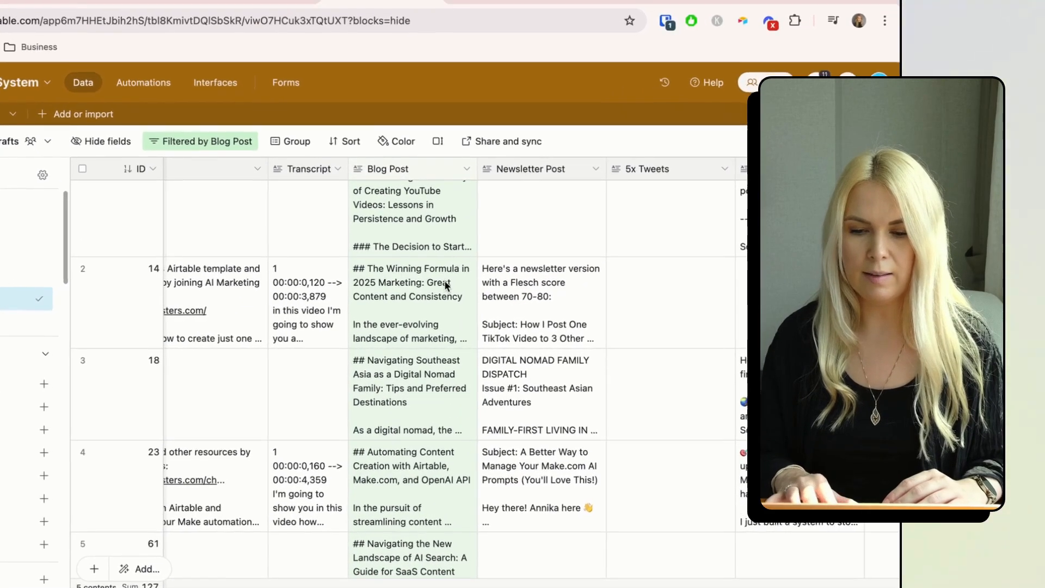
click(411, 294)
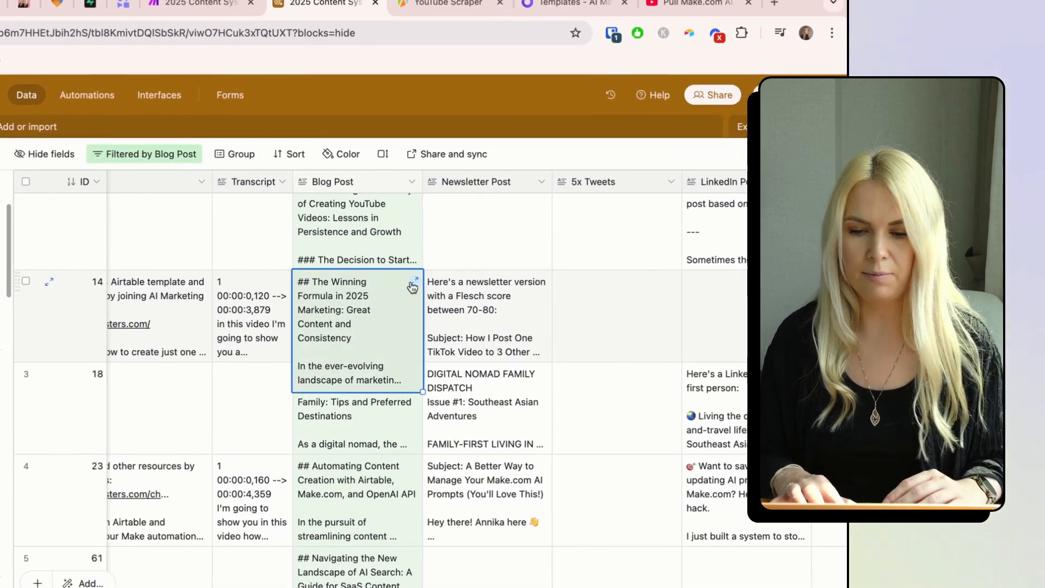
click(411, 286)
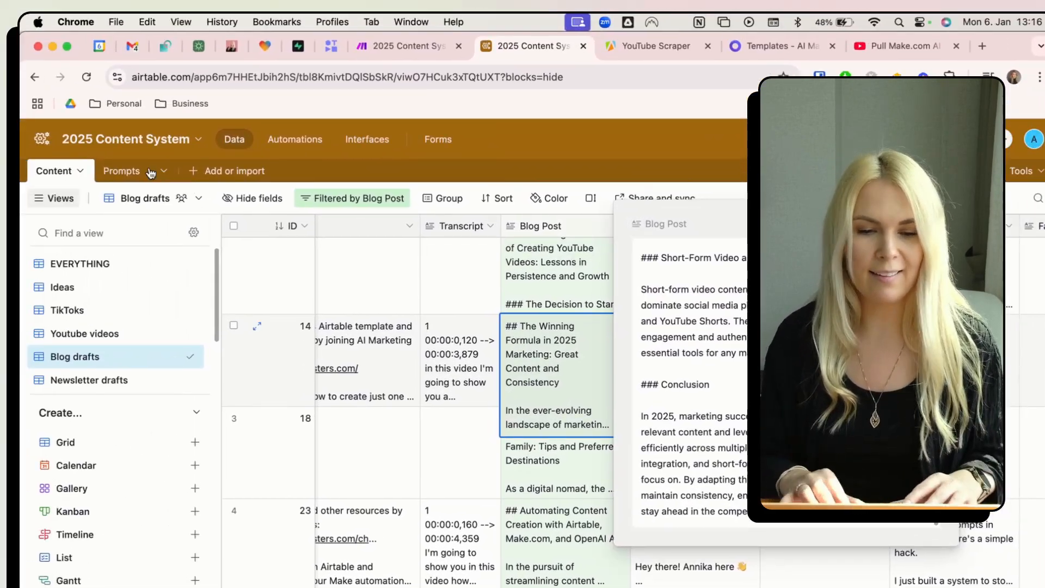
- Read the Write blog draft prompt's full User text in Prompts, then return to Make
click(149, 175)
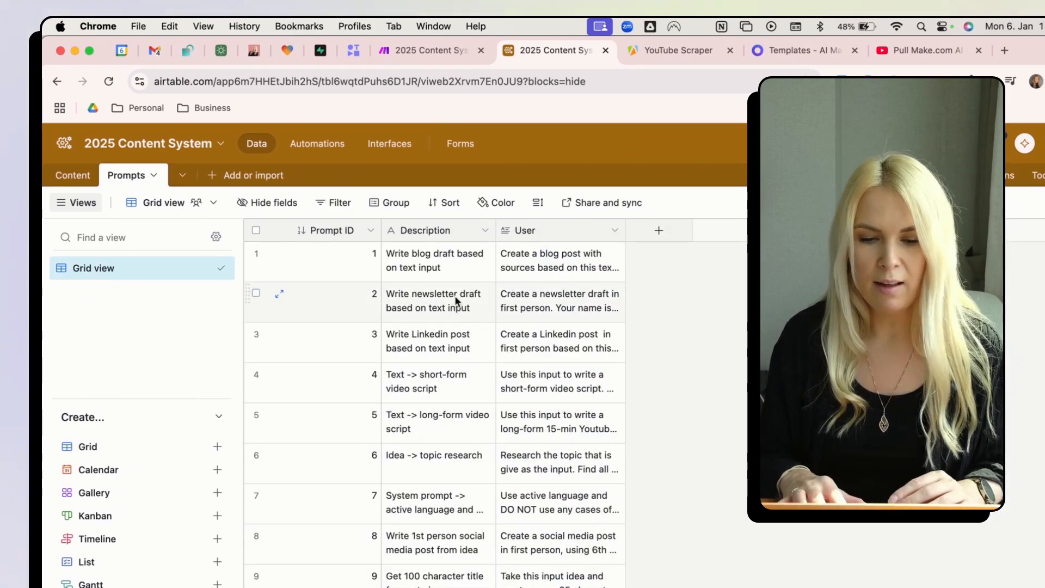
click(459, 262)
double_click(530, 259)
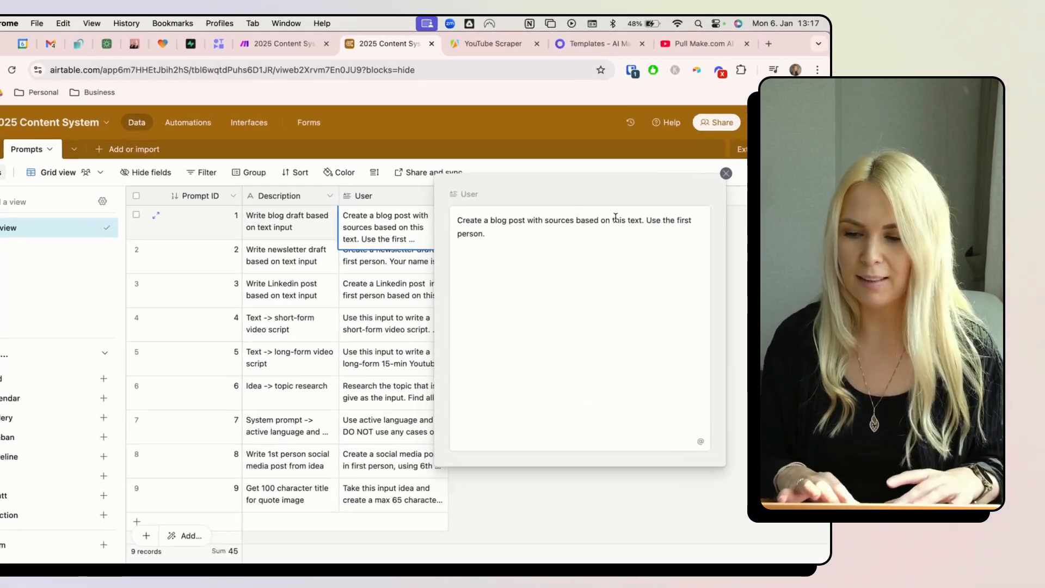
click(318, 100)
scroll(492, 305, down, 6)
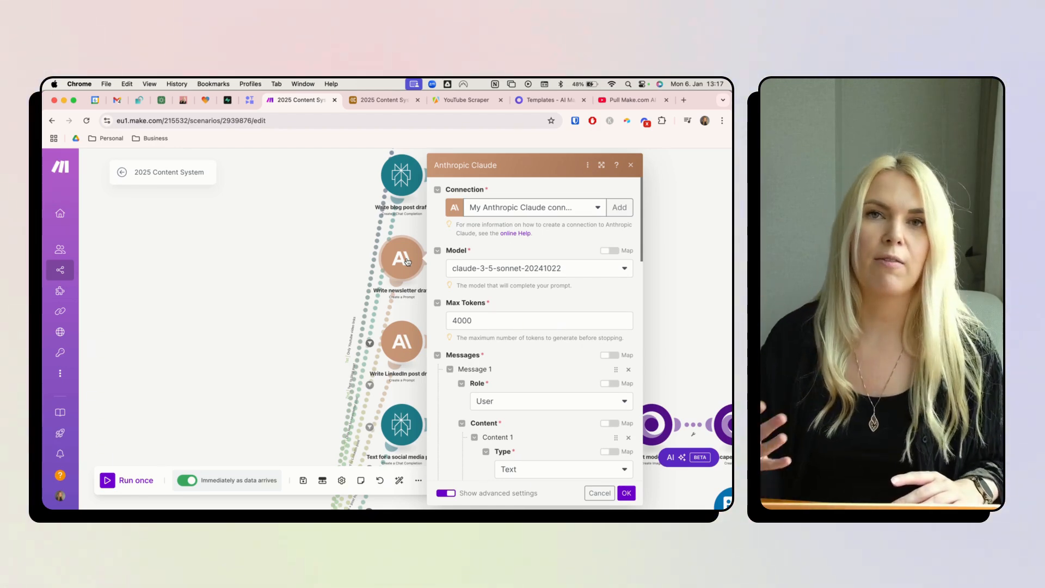
- Review the newsletter Claude module's Text and System Prompt inputs, then close its settings
scroll(468, 361, down, 5)
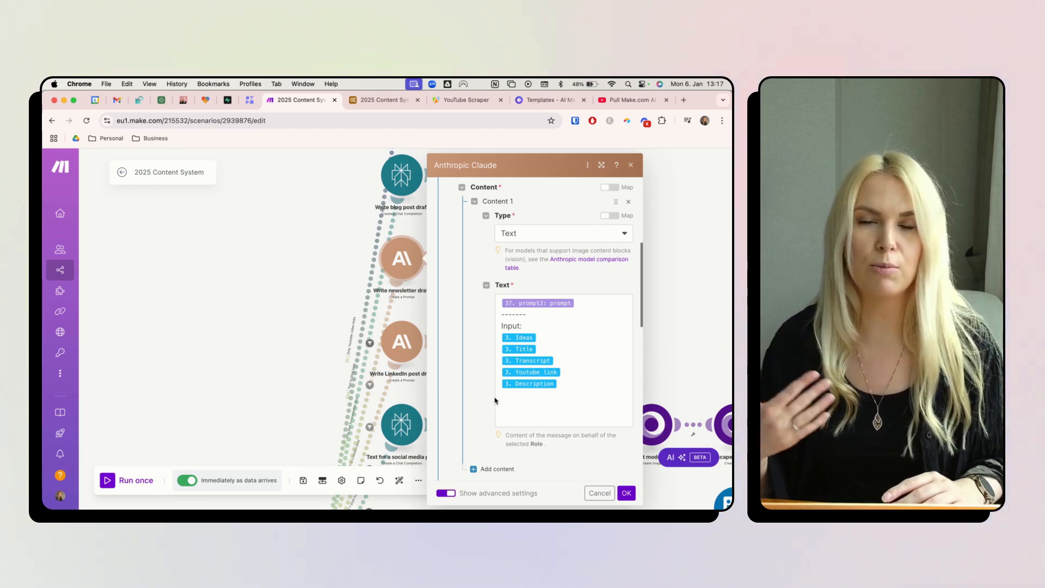
scroll(495, 401, down, 5)
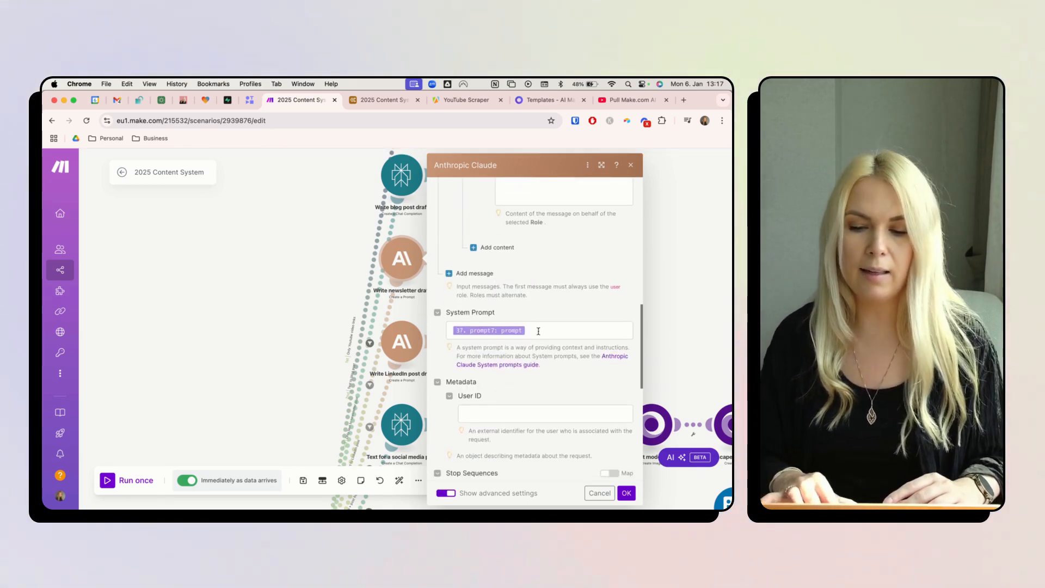
click(539, 330)
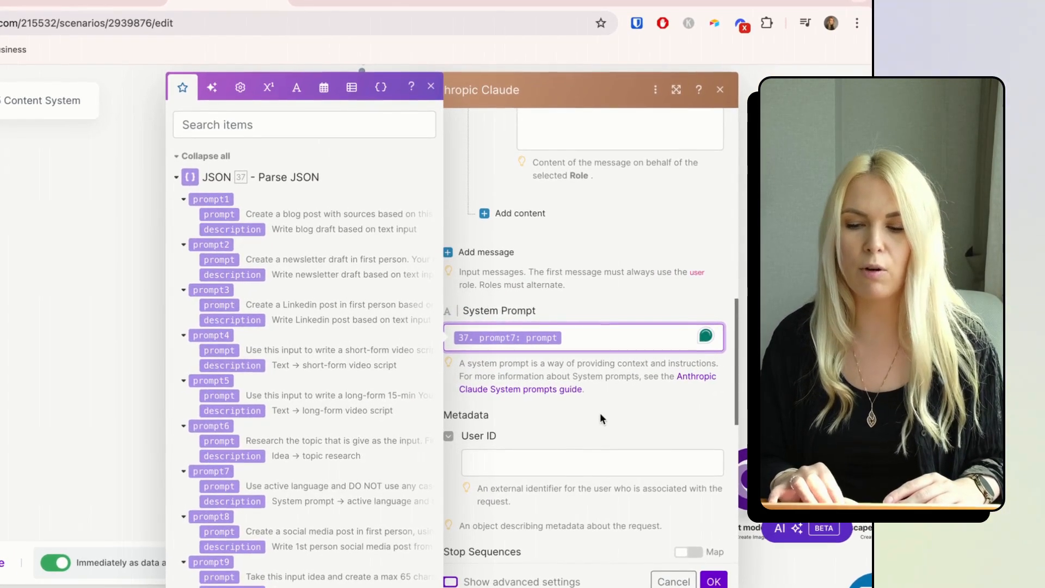
click(566, 431)
scroll(568, 433, down, 8)
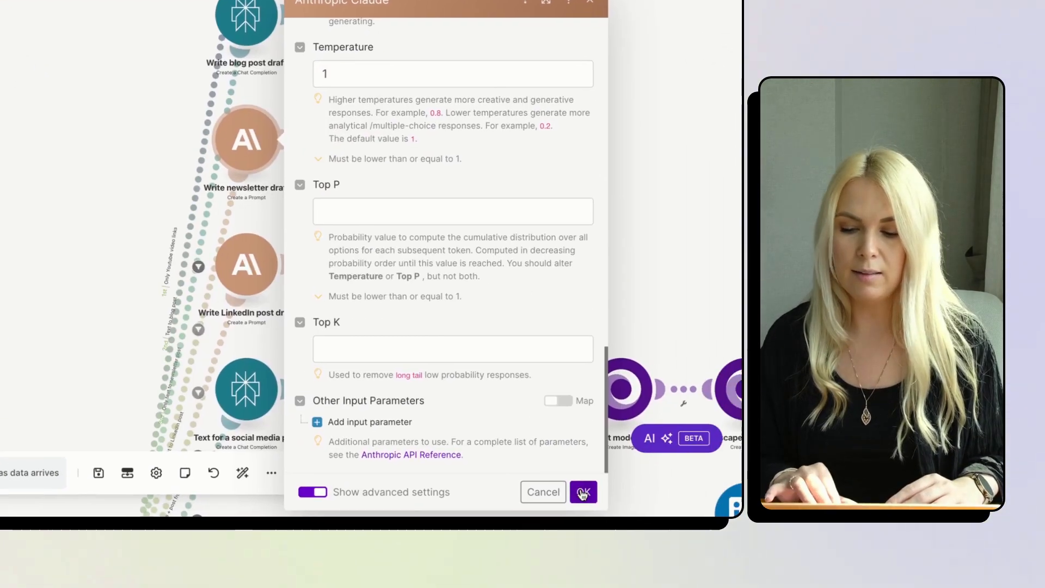
click(582, 492)
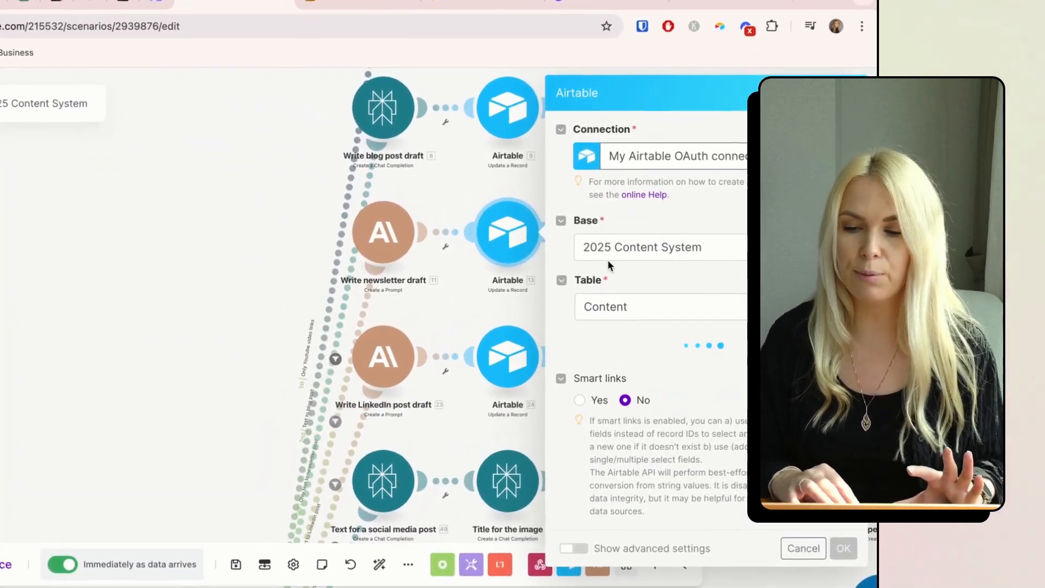
- Close the newsletter Airtable update, inspect the LinkedIn post route filter, and pan to the social modules
scroll(620, 406, down, 3)
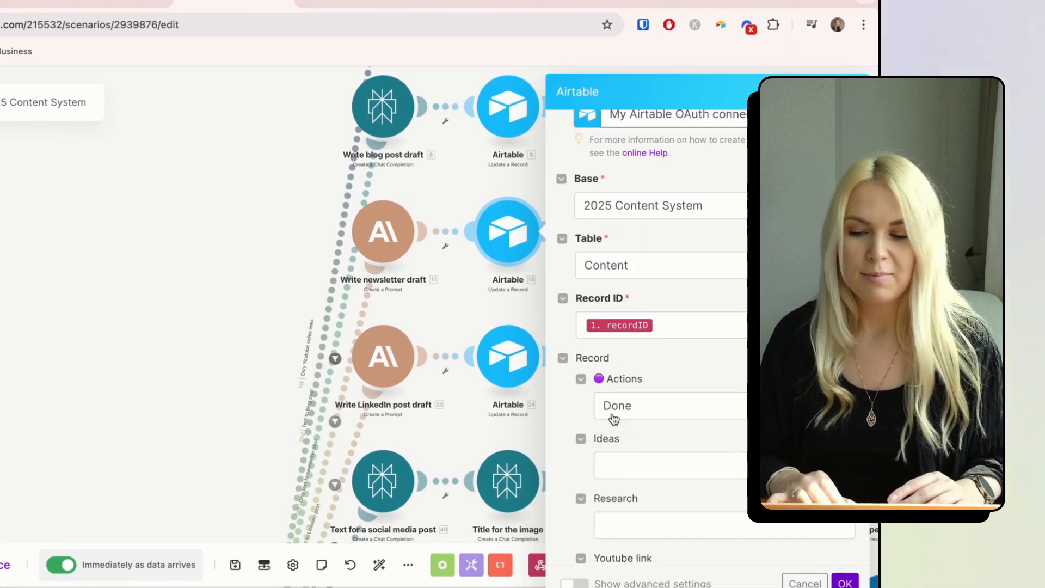
scroll(623, 403, down, 1)
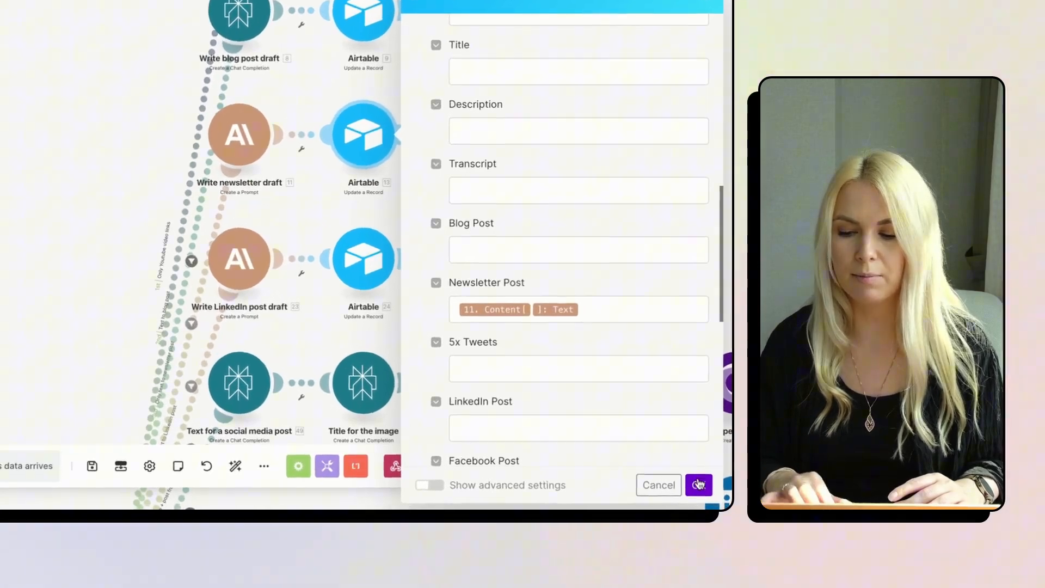
click(709, 493)
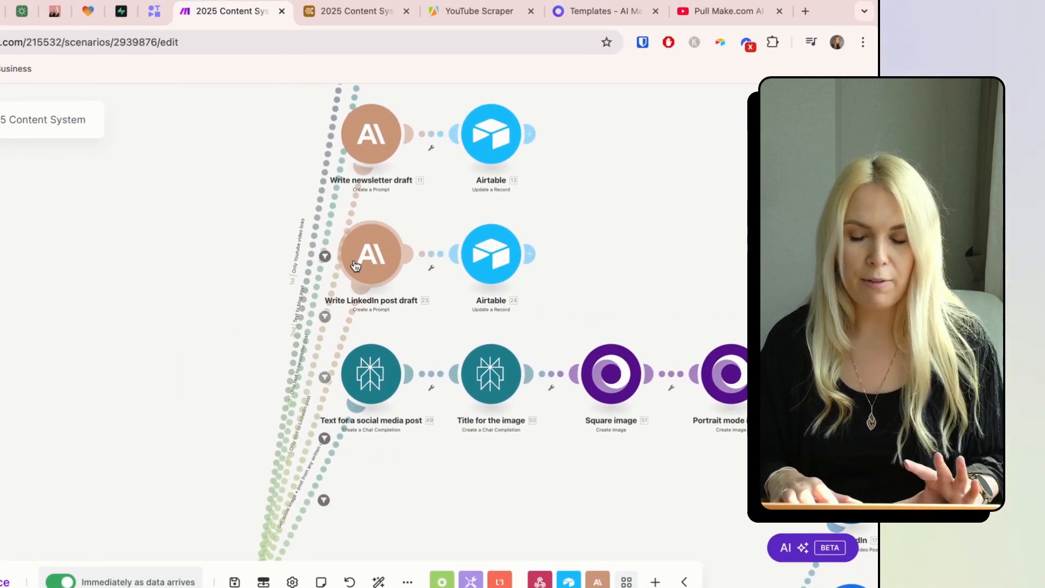
click(325, 256)
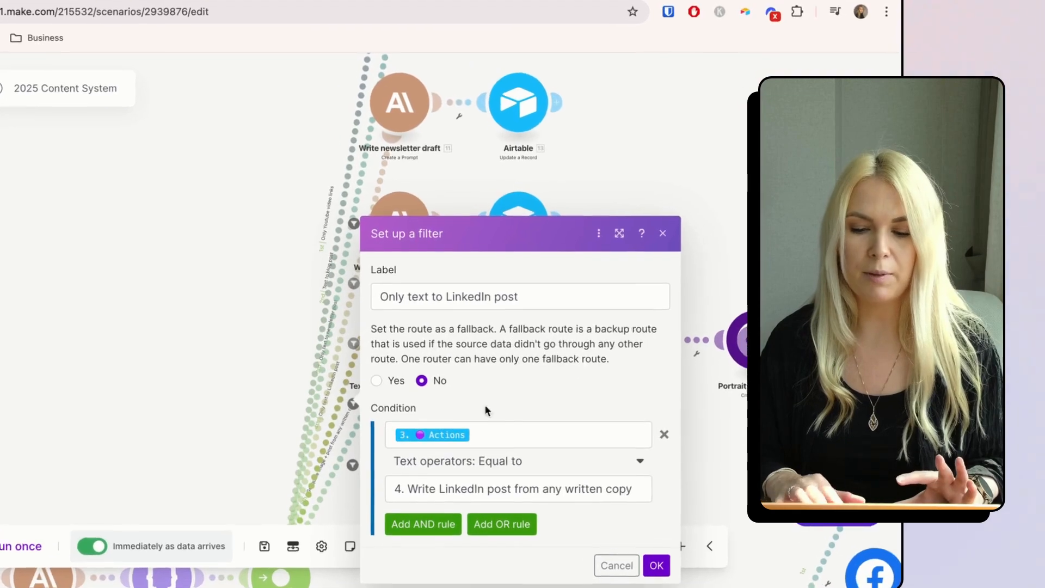
click(256, 318)
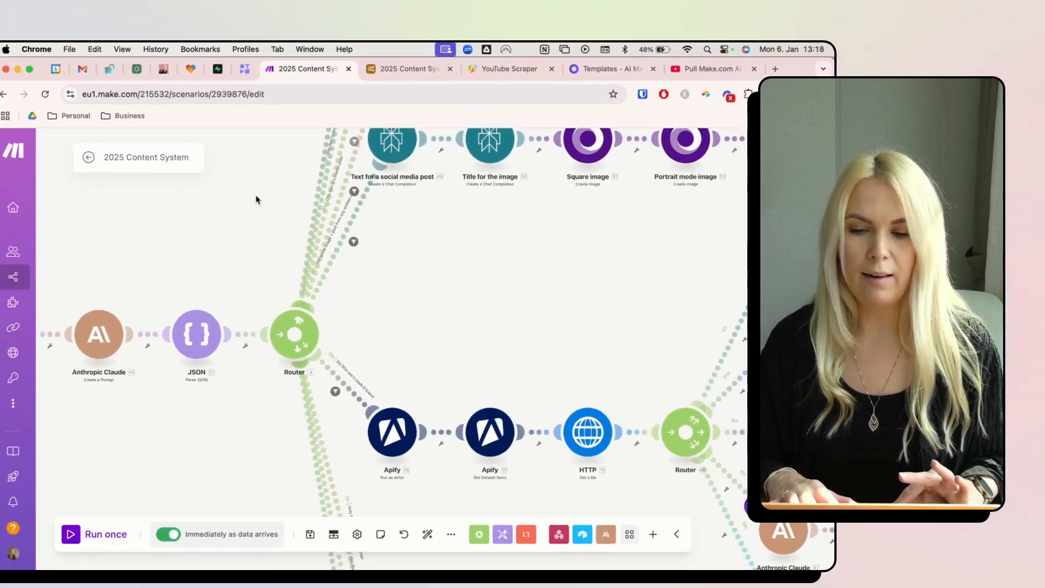
drag(256, 200, 139, 337)
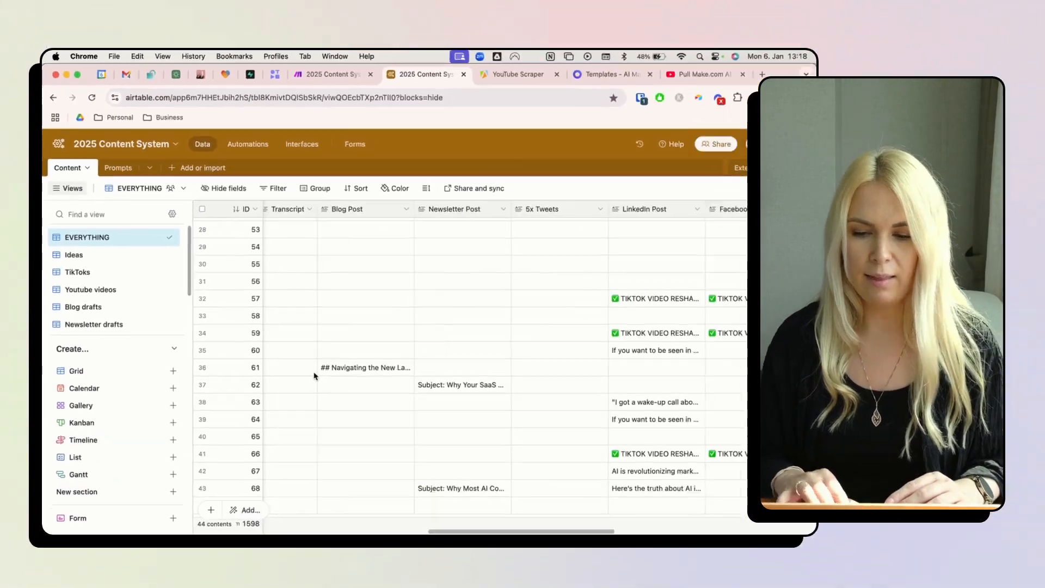
- View row 42's attached quote images in the EVERYTHING view, then return to Make
scroll(314, 375, right, 15)
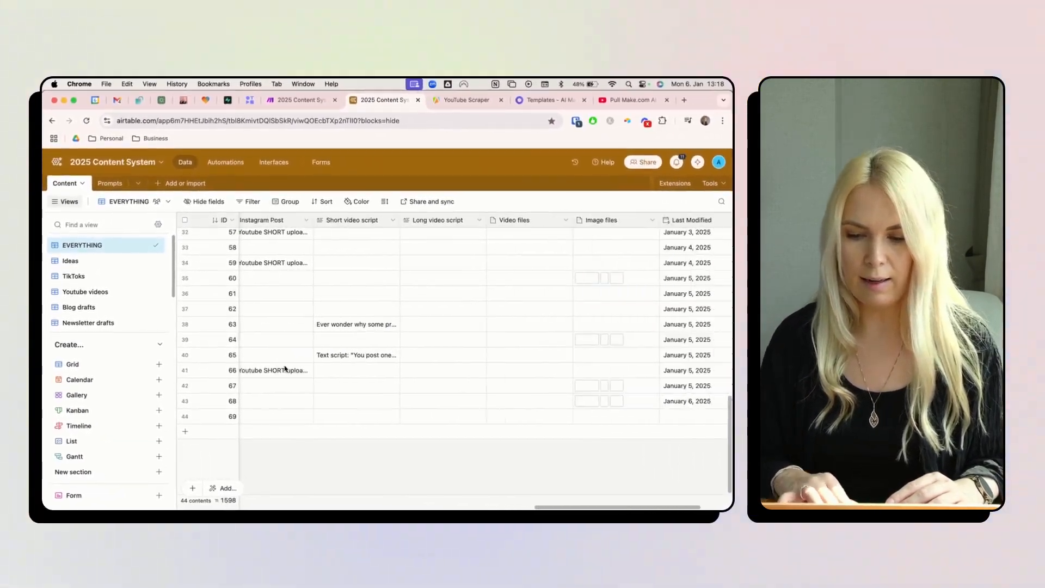
double_click(573, 502)
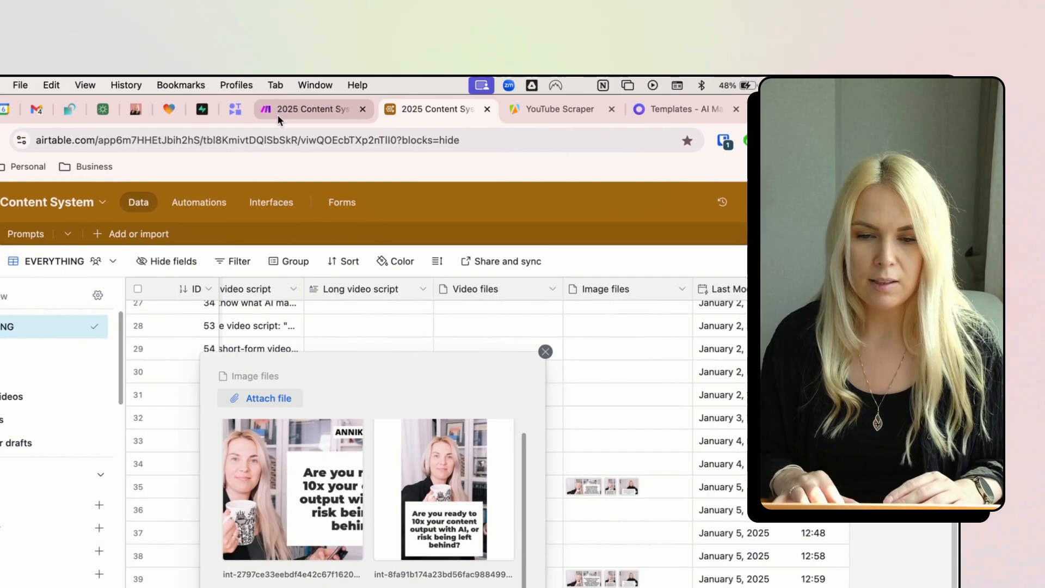
click(278, 101)
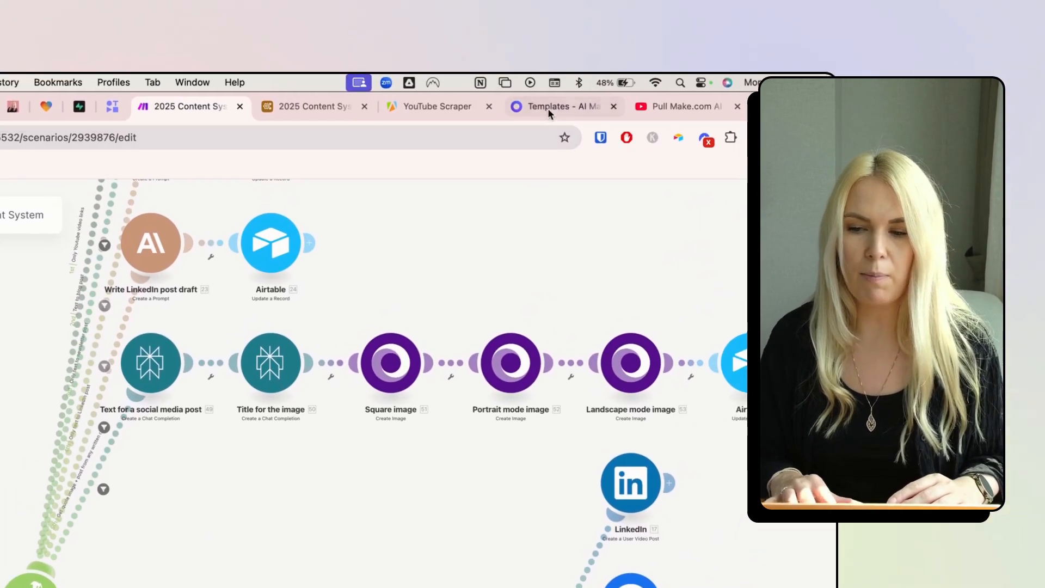
click(546, 109)
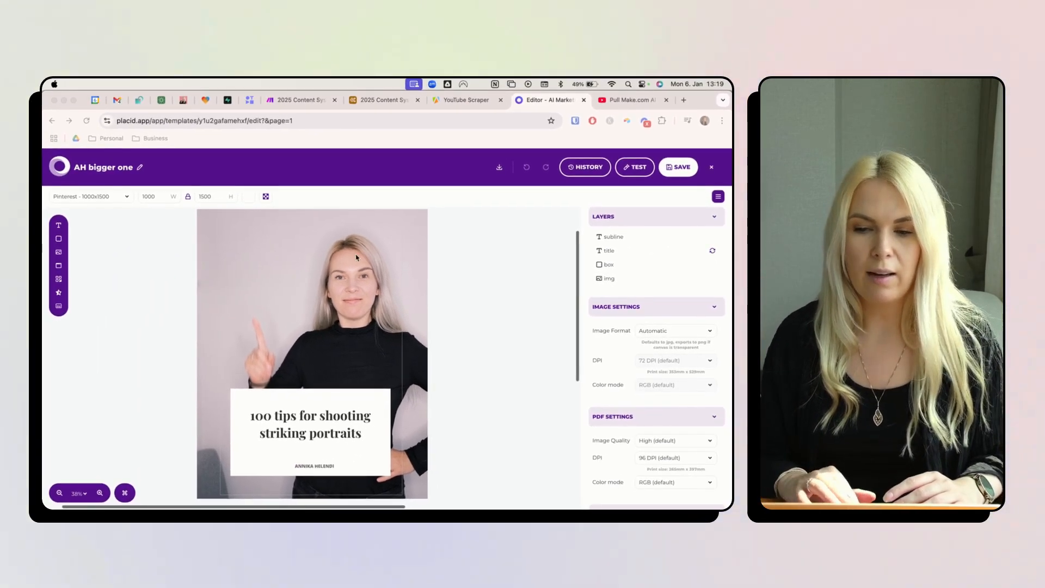
click(358, 101)
click(294, 101)
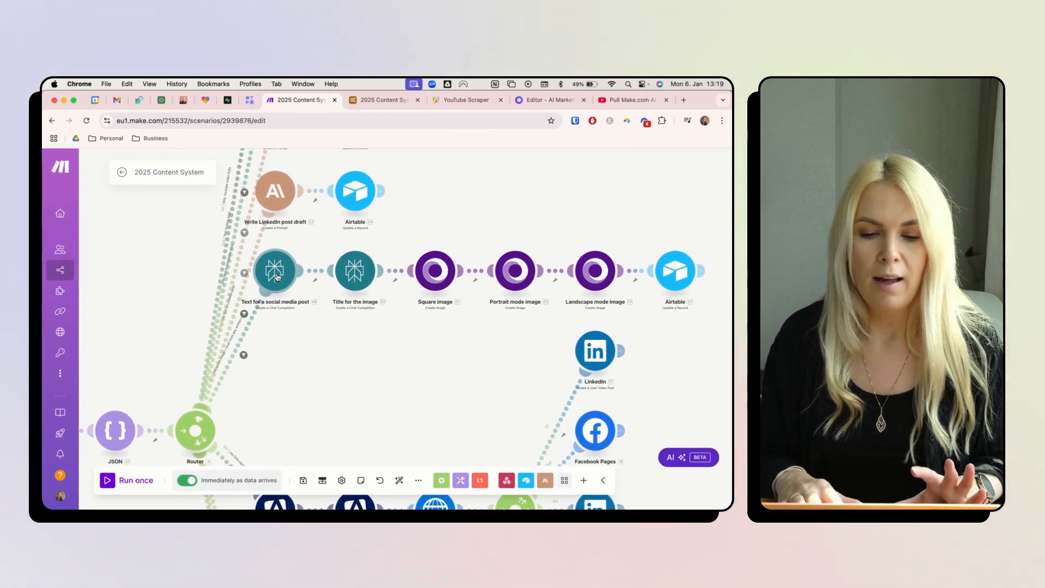
click(277, 276)
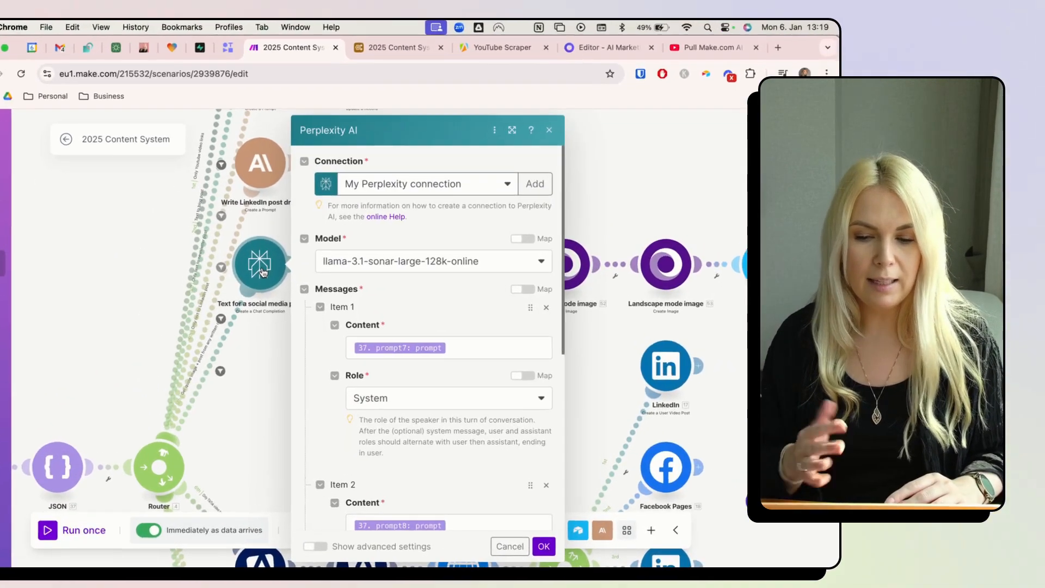
scroll(386, 352, down, 2)
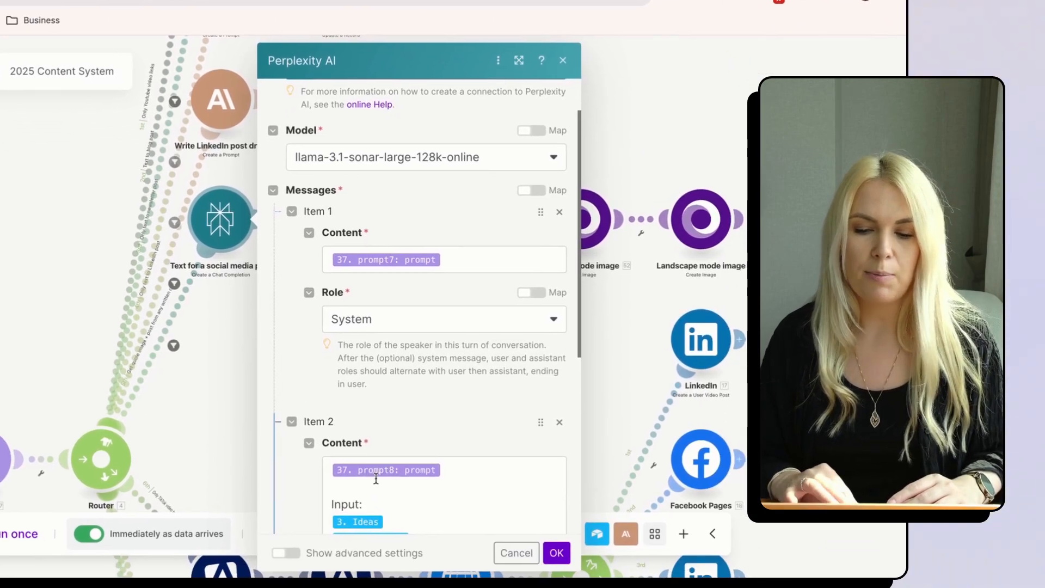
scroll(402, 517, down, 4)
scroll(372, 472, down, 3)
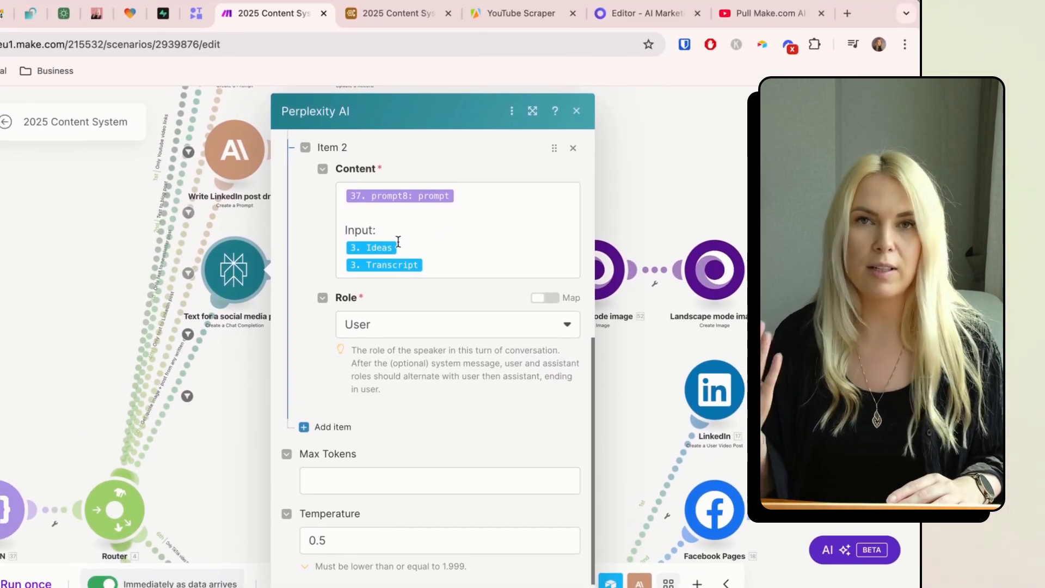
click(241, 353)
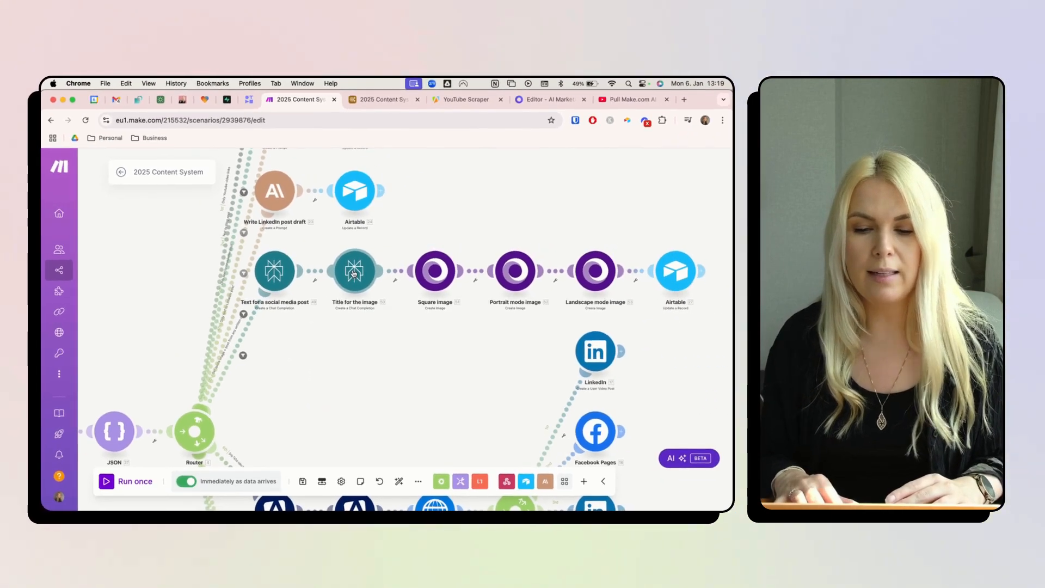
click(354, 274)
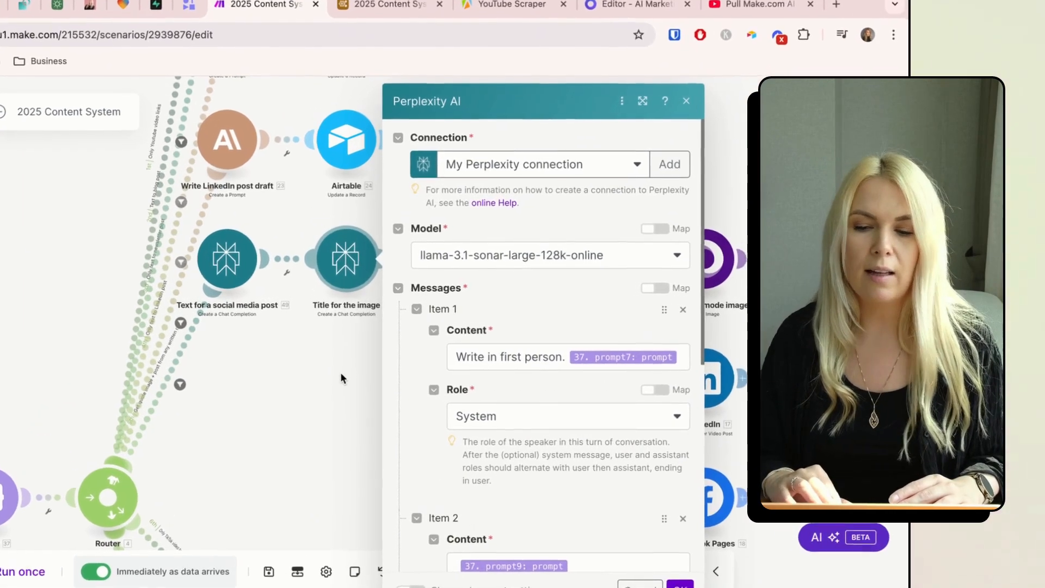
click(352, 346)
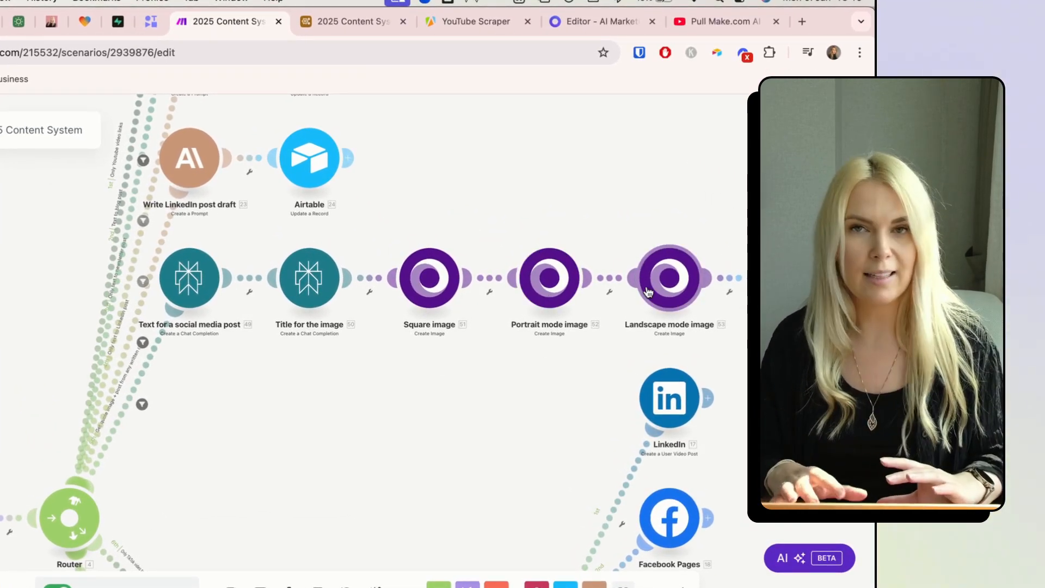
- Trace the Square image Title Text to the Choices[] > Message output, then close the module
click(430, 277)
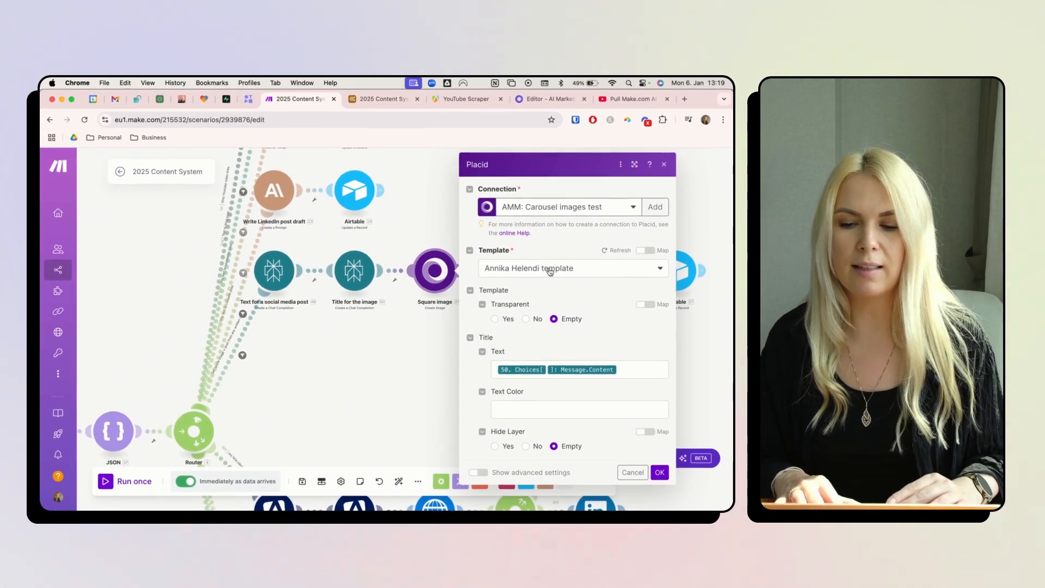
click(623, 369)
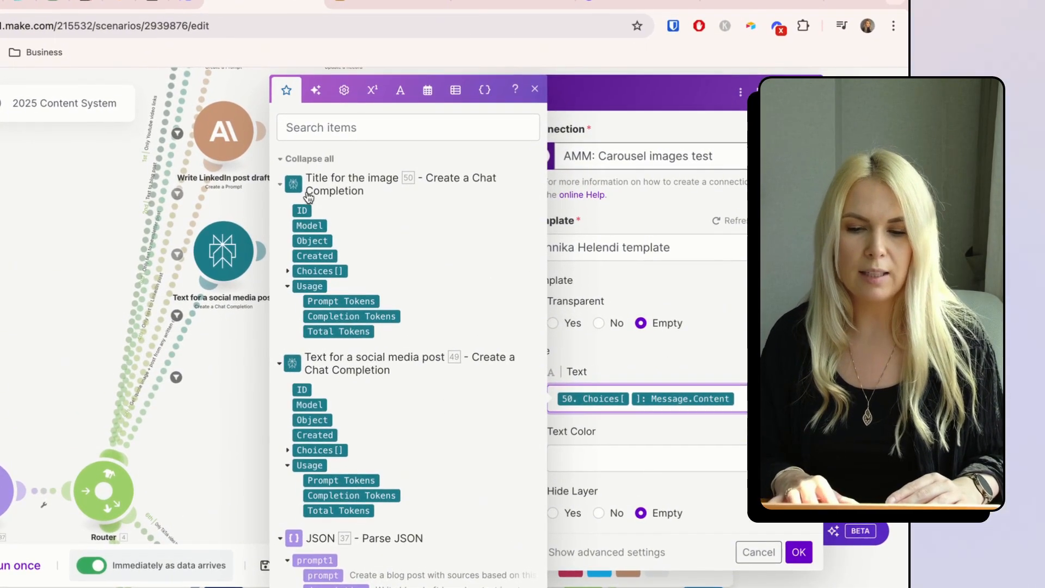
click(289, 271)
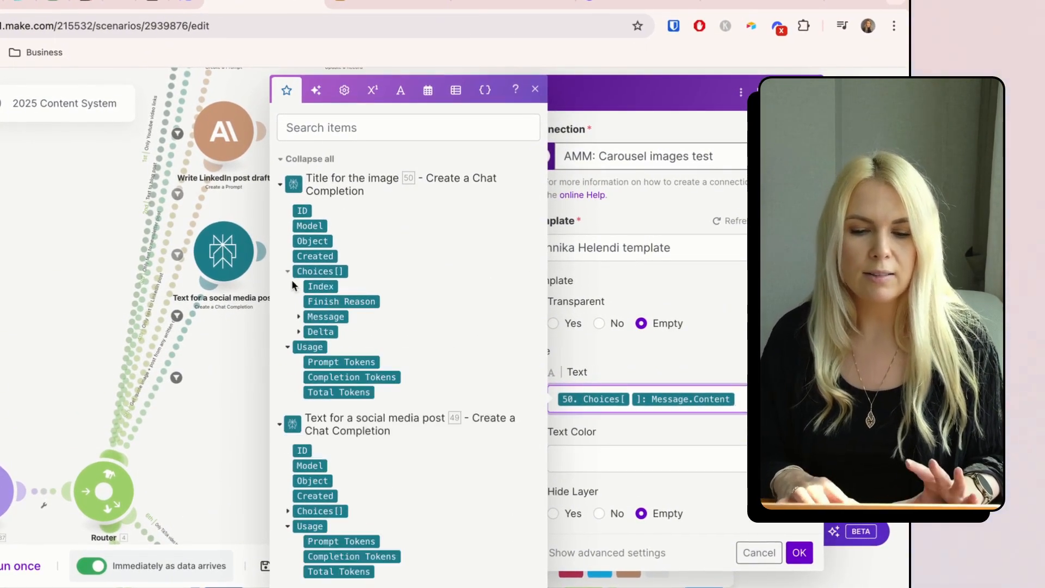
click(298, 318)
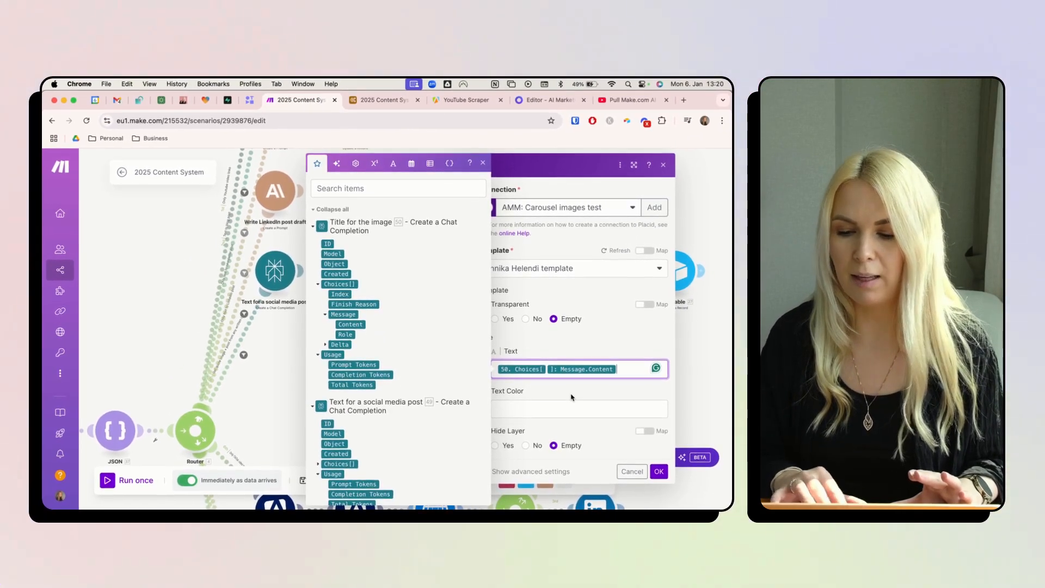
click(658, 471)
click(673, 268)
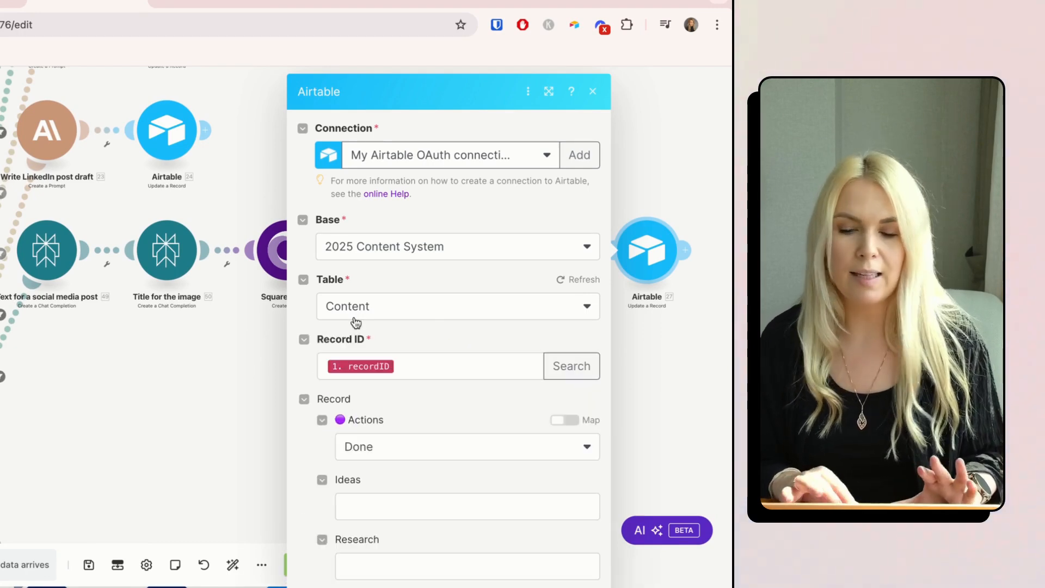
scroll(354, 316, down, 15)
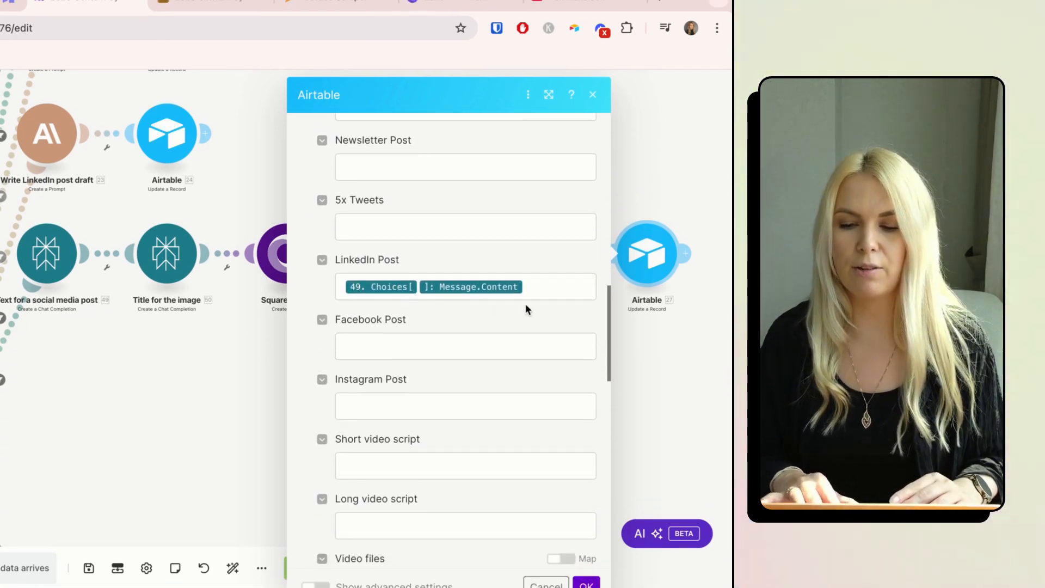
click(534, 288)
scroll(534, 288, down, 6)
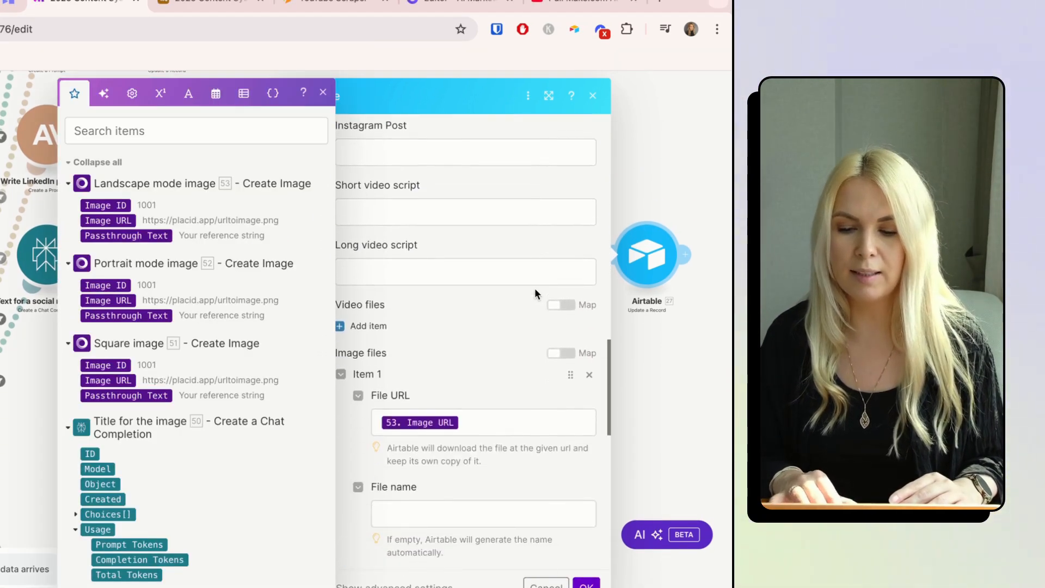
click(463, 307)
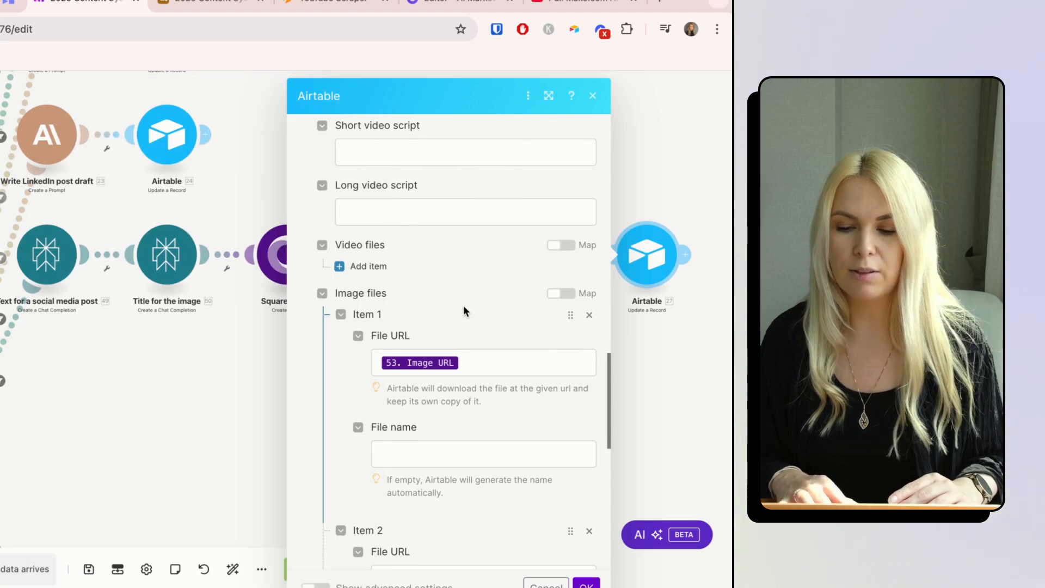
click(479, 362)
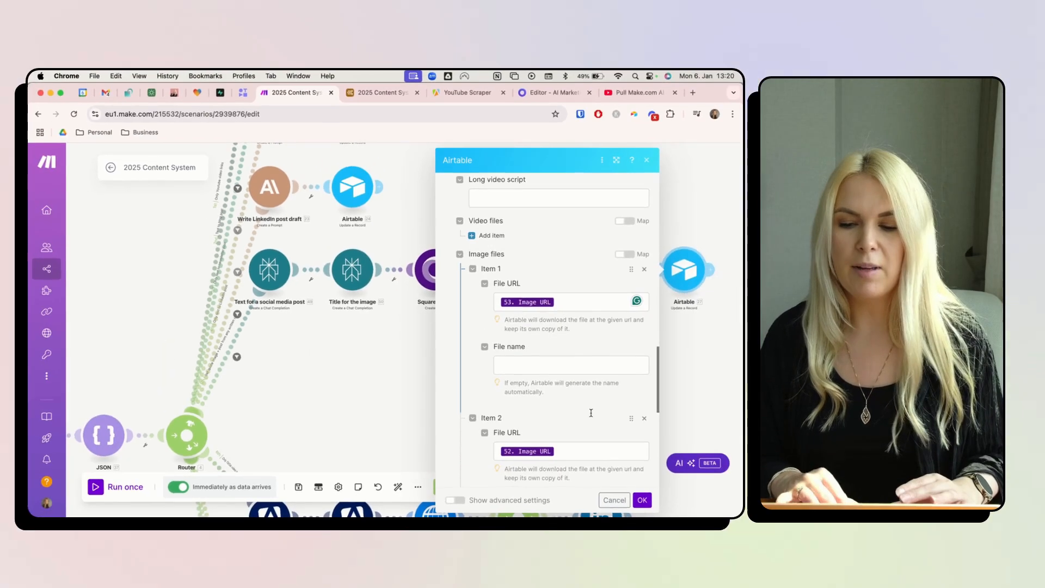
scroll(659, 453, down, 2)
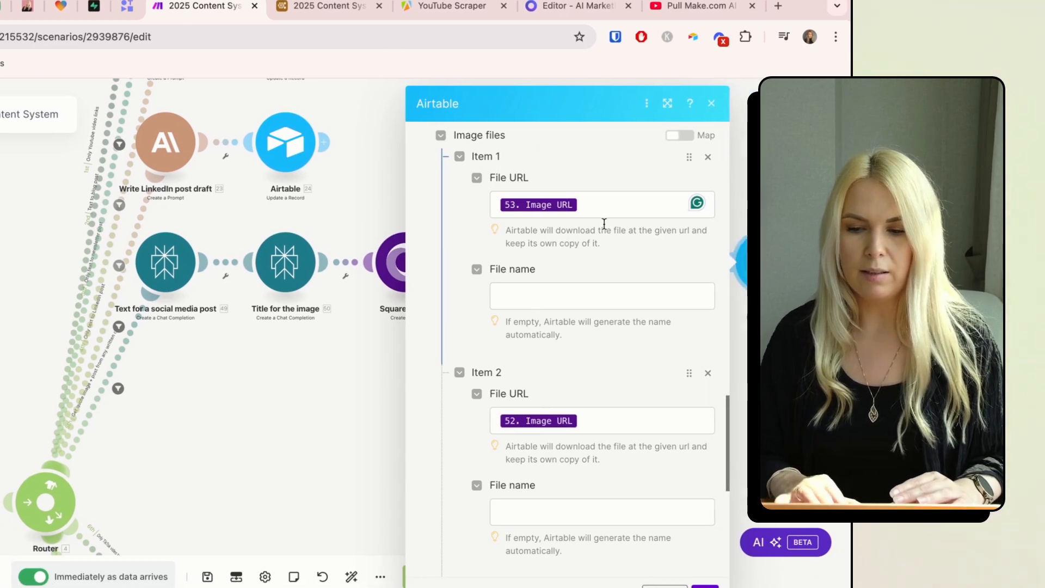
scroll(605, 495, down, 1)
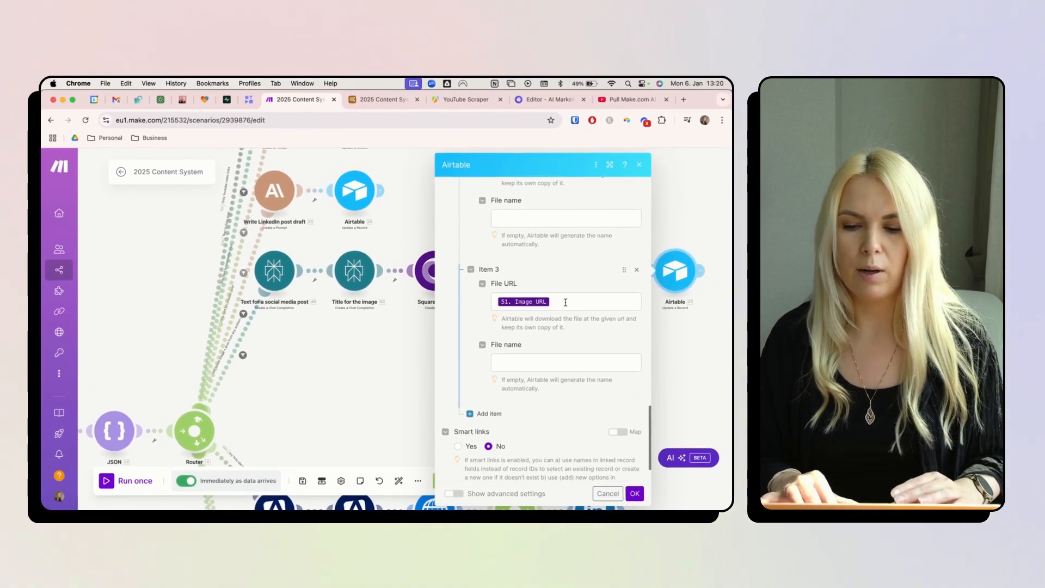
click(565, 302)
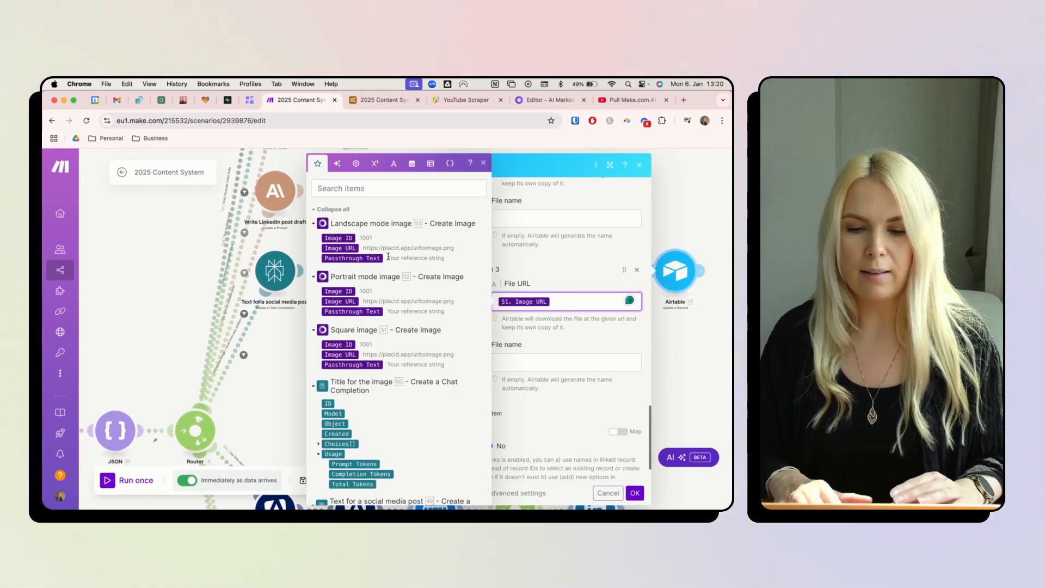
click(352, 300)
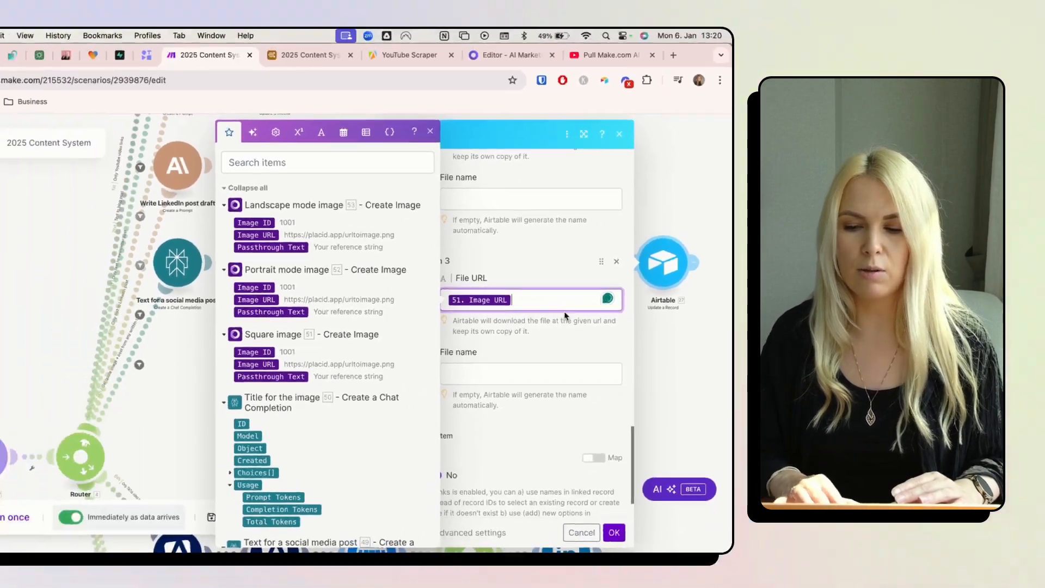
click(530, 318)
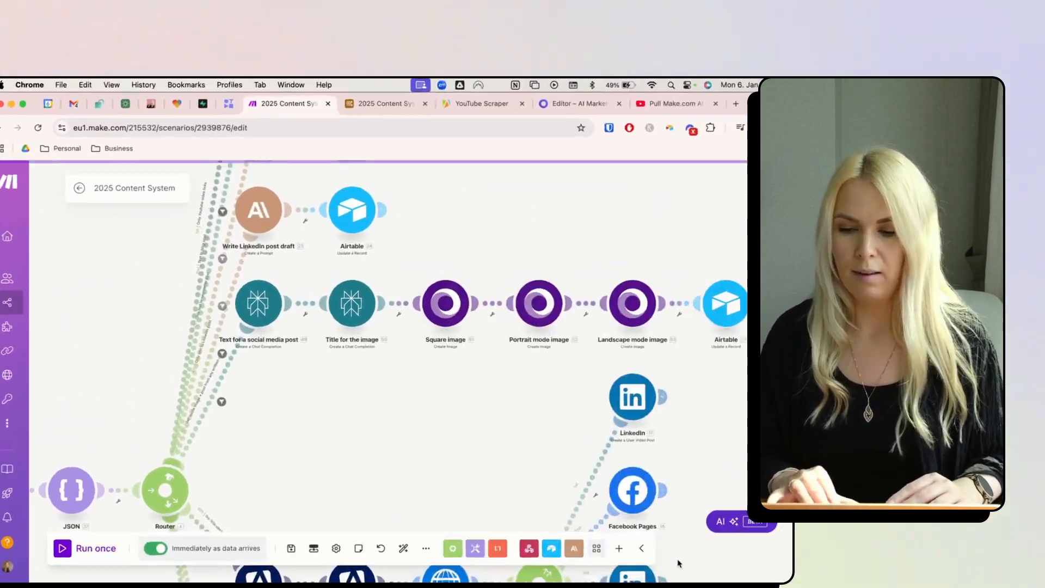
click(376, 100)
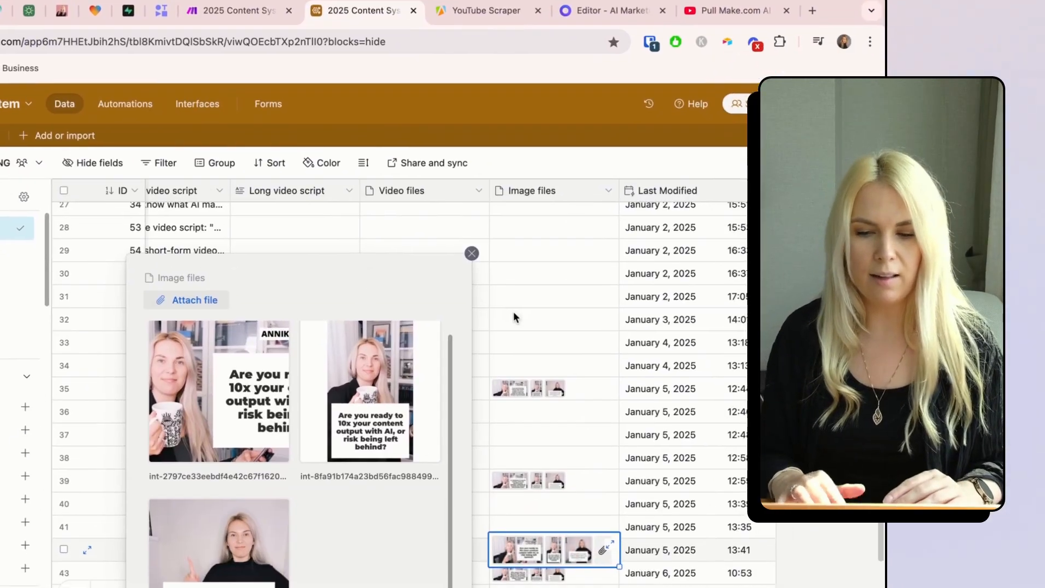
click(508, 309)
drag(337, 325, 620, 326)
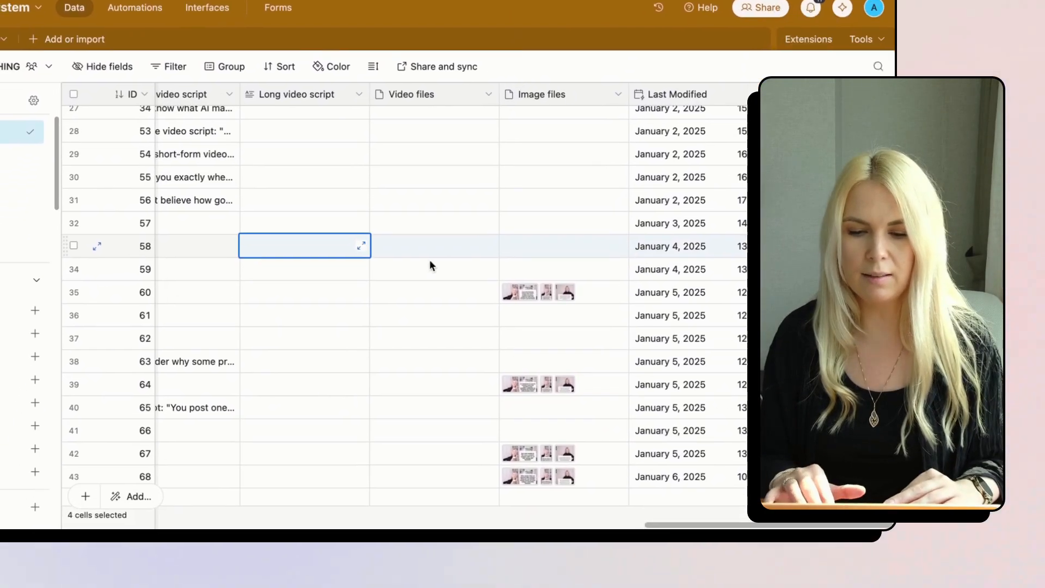
scroll(412, 336, down, 2)
scroll(375, 359, left, 1)
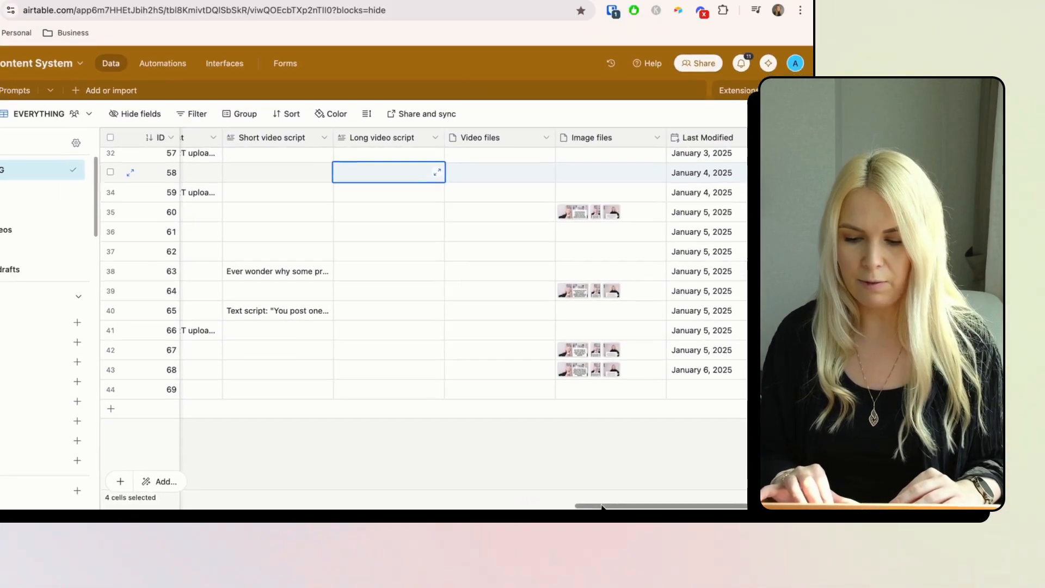
drag(620, 506, 67, 506)
scroll(389, 200, up, 1)
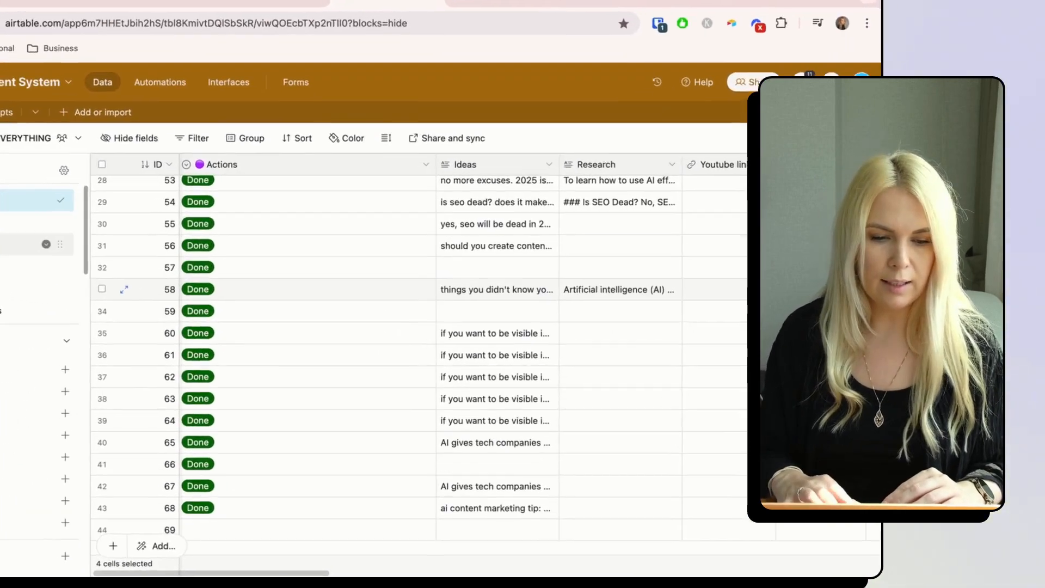
click(73, 276)
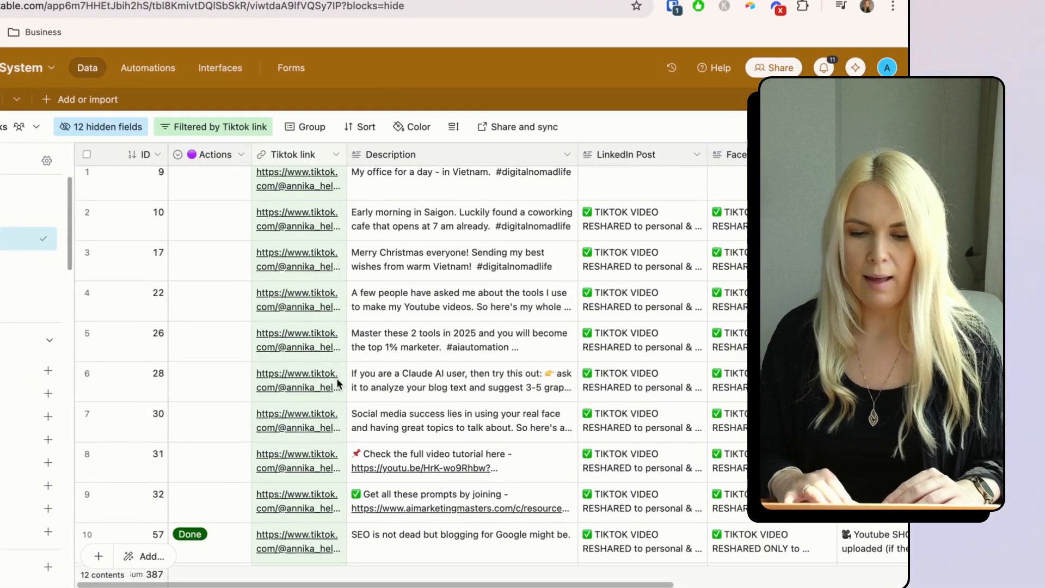
scroll(334, 408, down, 3)
click(209, 327)
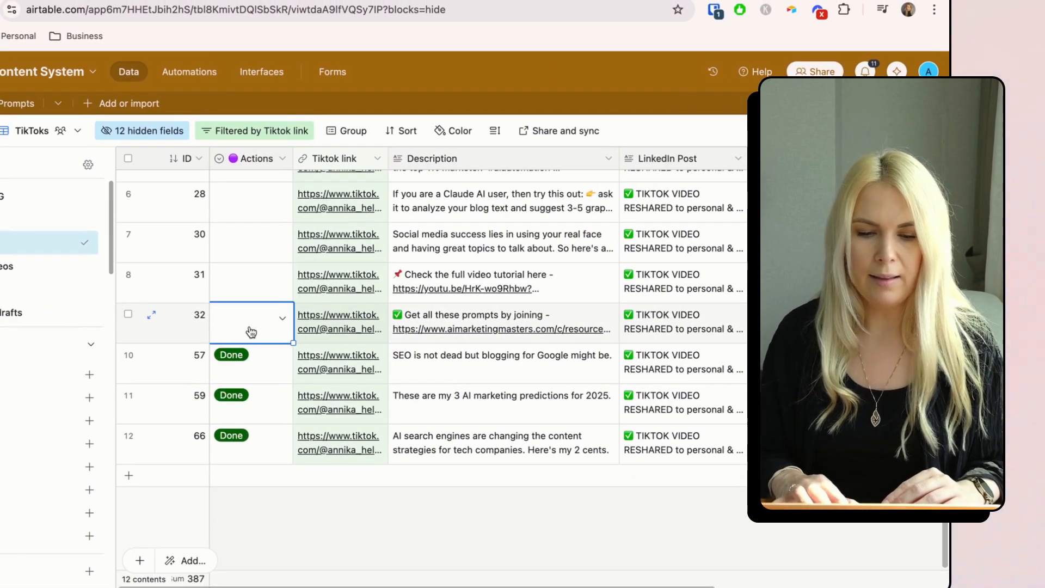
click(251, 330)
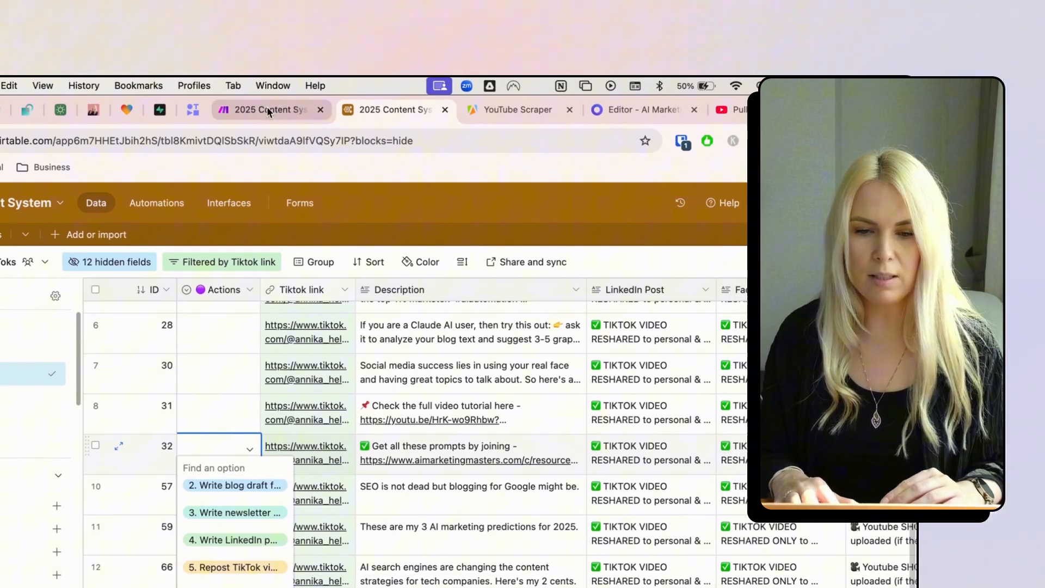
click(267, 108)
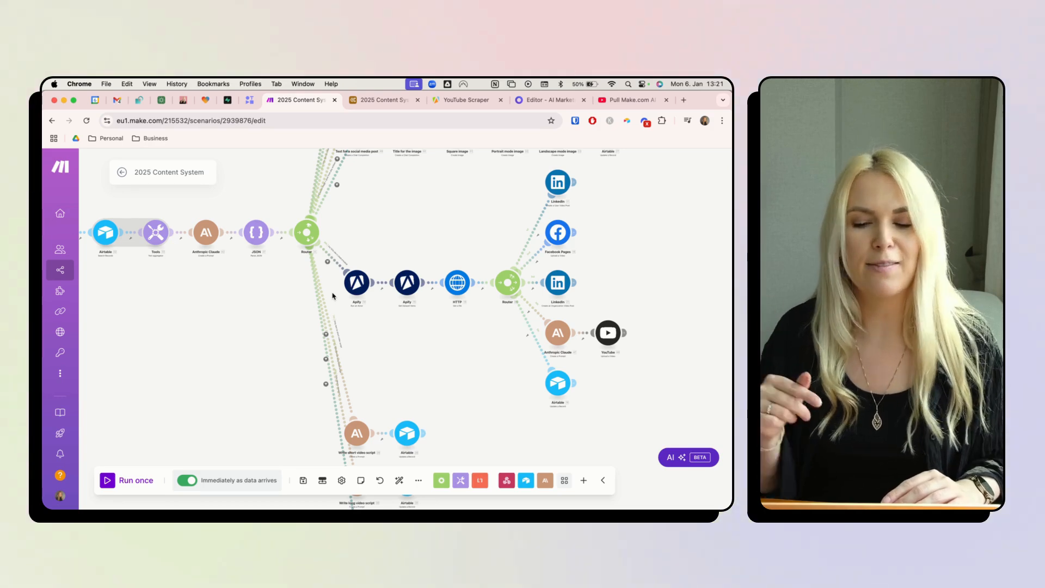
- Zoom onto the Apify modules and bring up the YouTube Scraper actor's input in Apify
scroll(375, 316, up, 5)
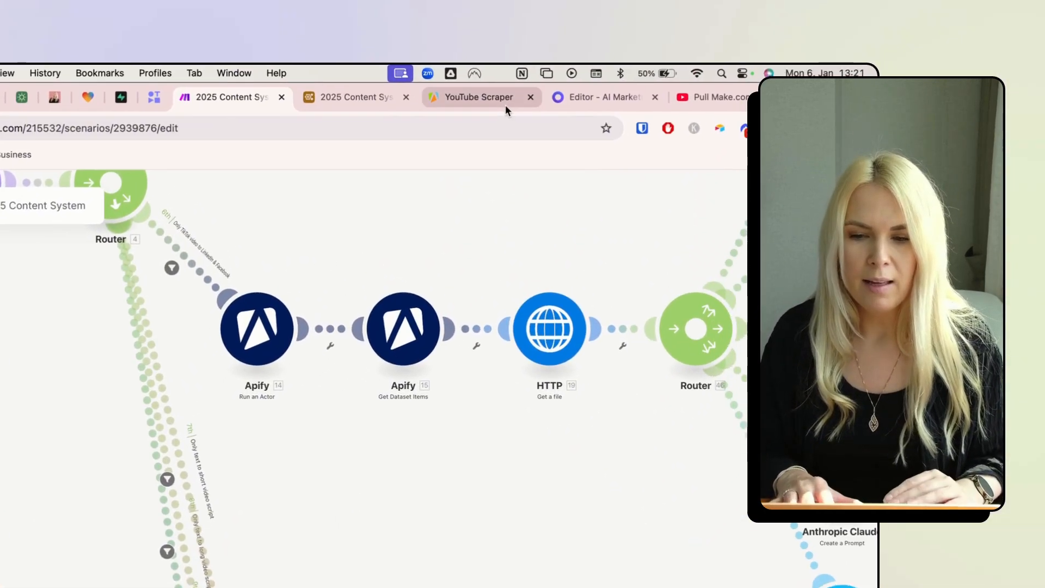
click(530, 16)
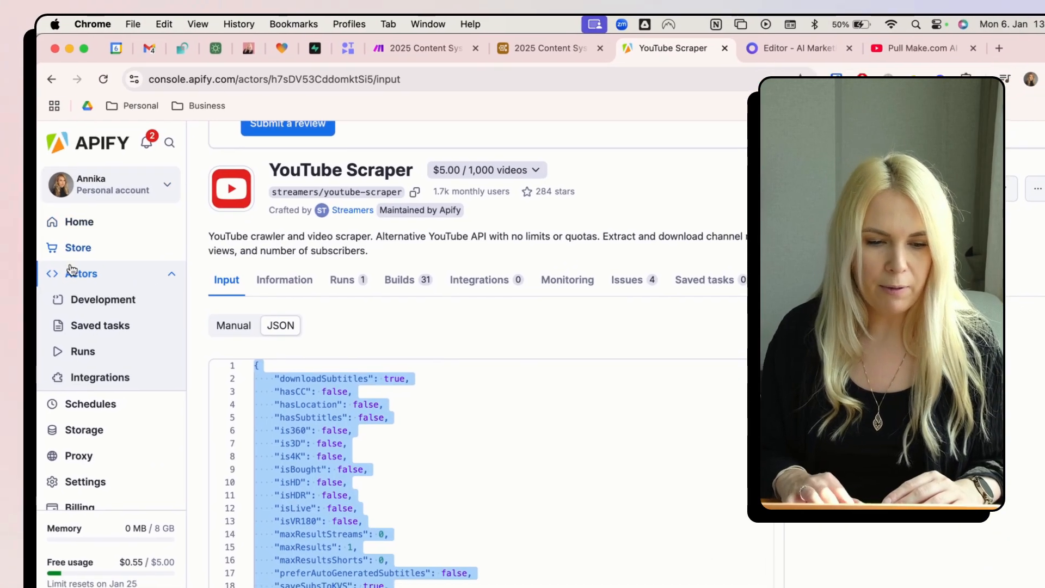
- Open the TikTok Data Extractor actor from the Apify Store's actor list
click(28, 270)
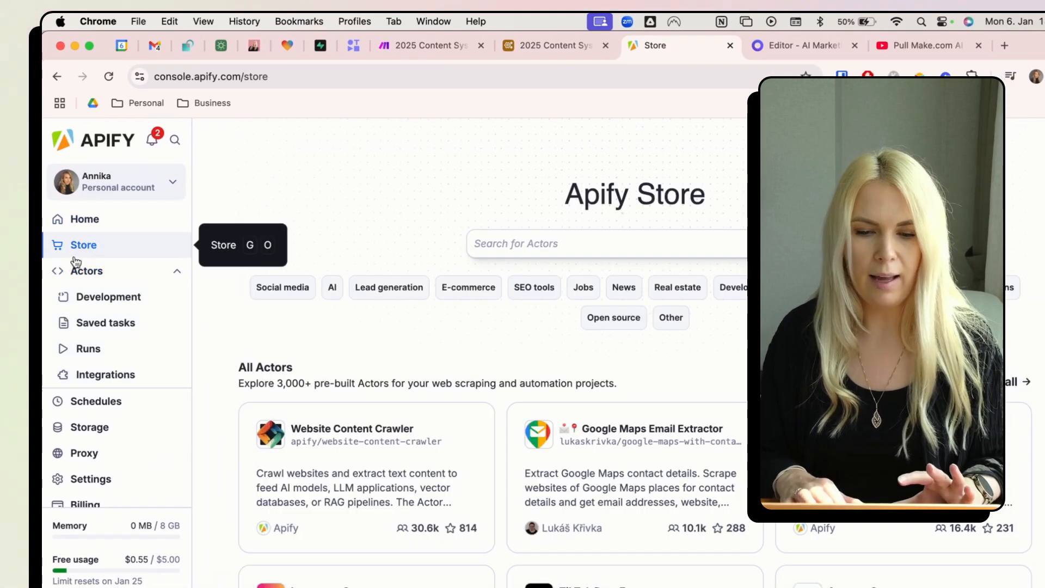
click(76, 271)
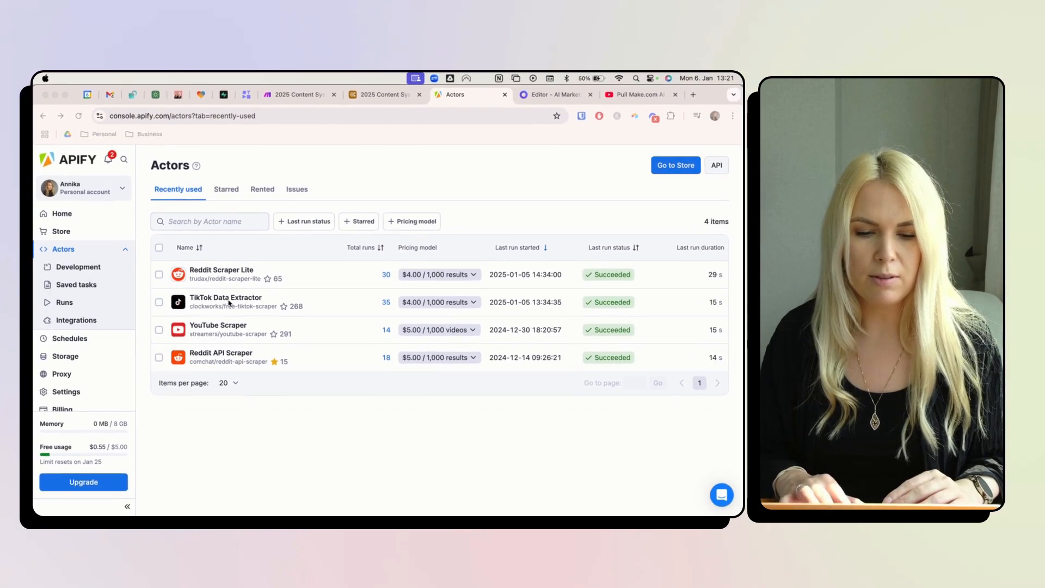
click(230, 300)
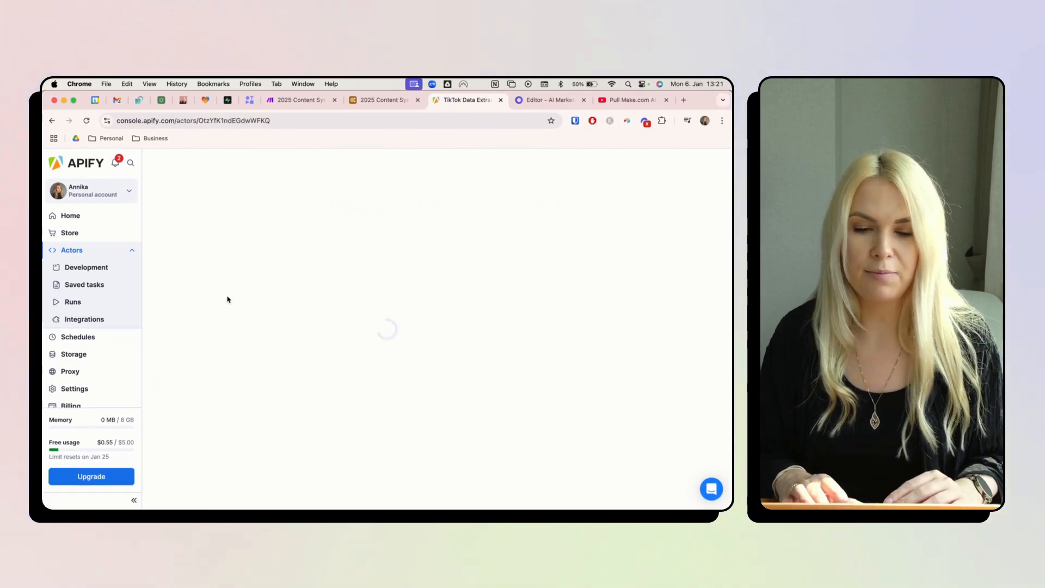
scroll(253, 378, down, 3)
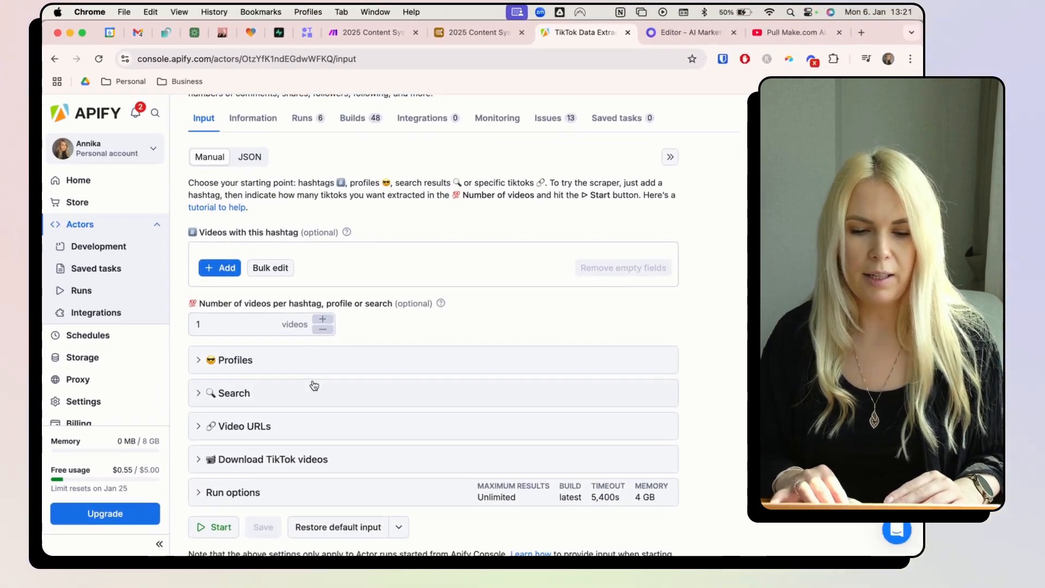
click(175, 324)
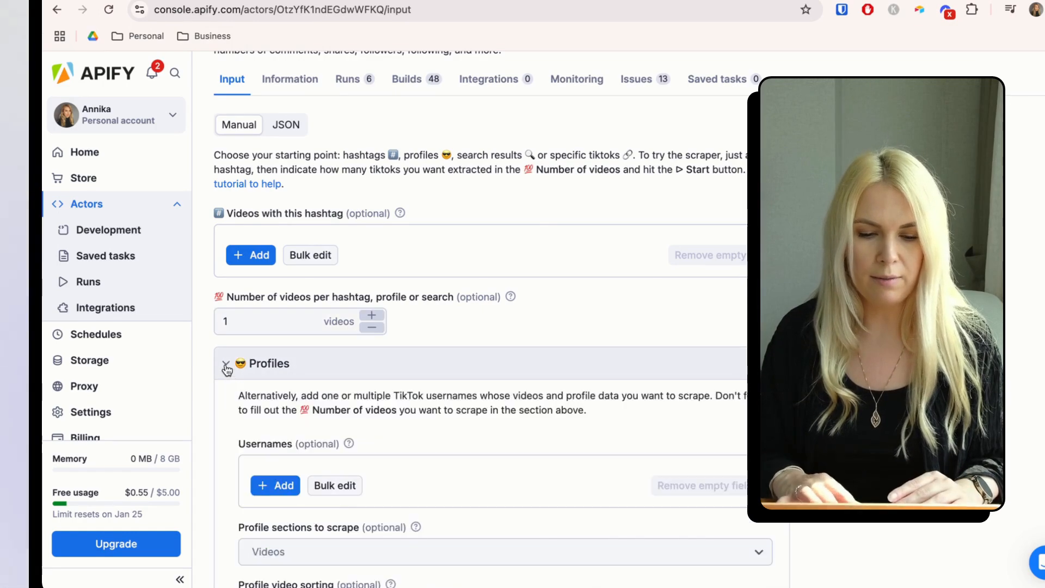
- Review its Video URLs and Download TikTok videos settings, then return to the Make scenario
scroll(226, 370, down, 10)
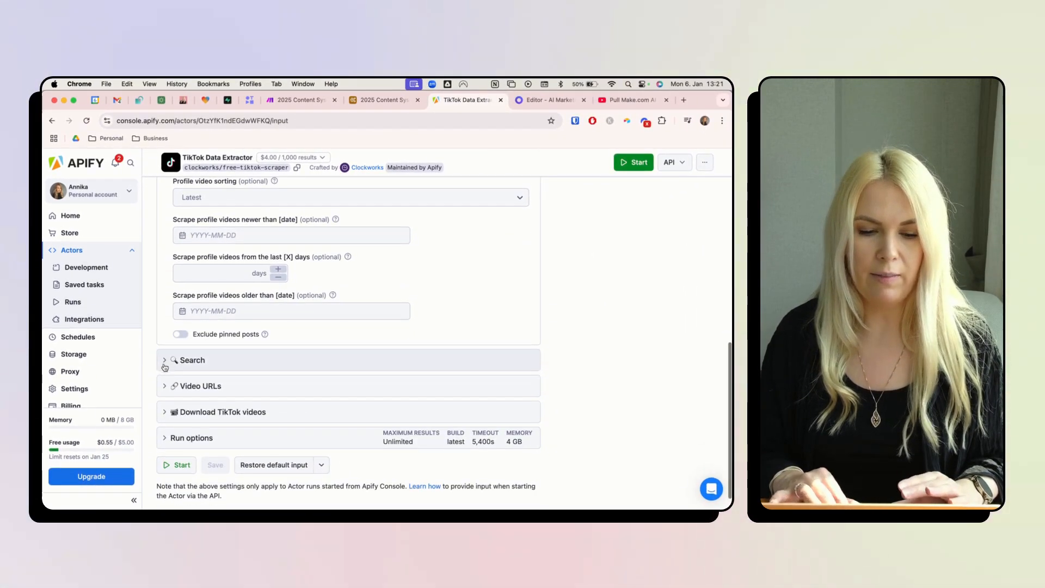
scroll(165, 363, down, 5)
click(228, 383)
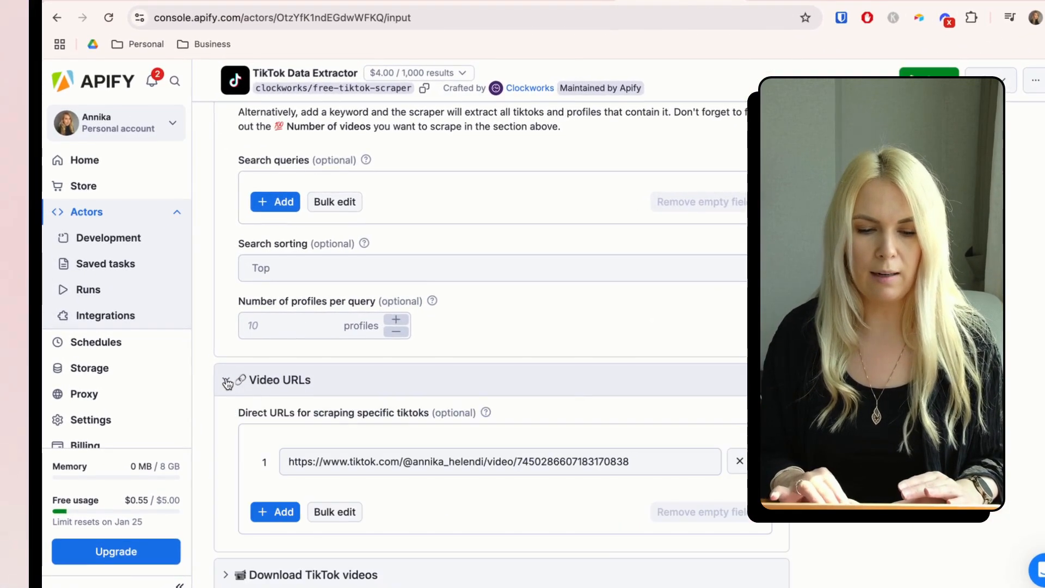
scroll(227, 385, down, 2)
click(516, 348)
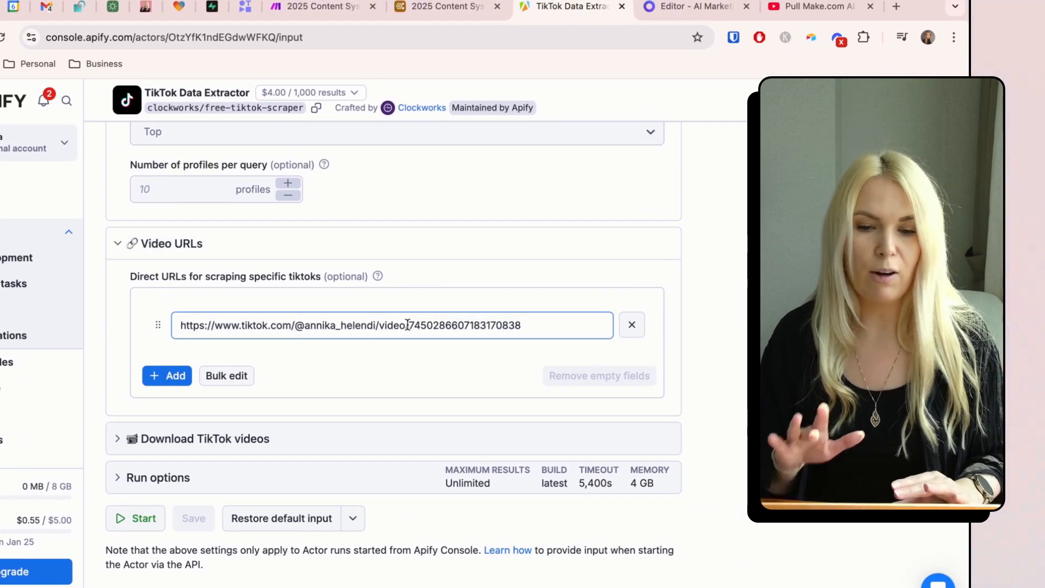
click(118, 438)
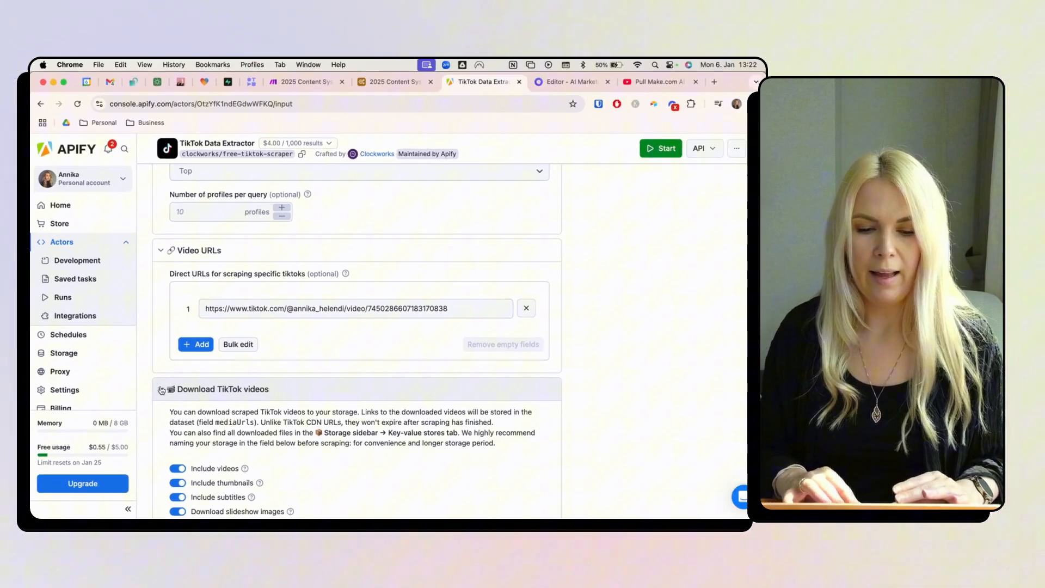
scroll(190, 348, down, 3)
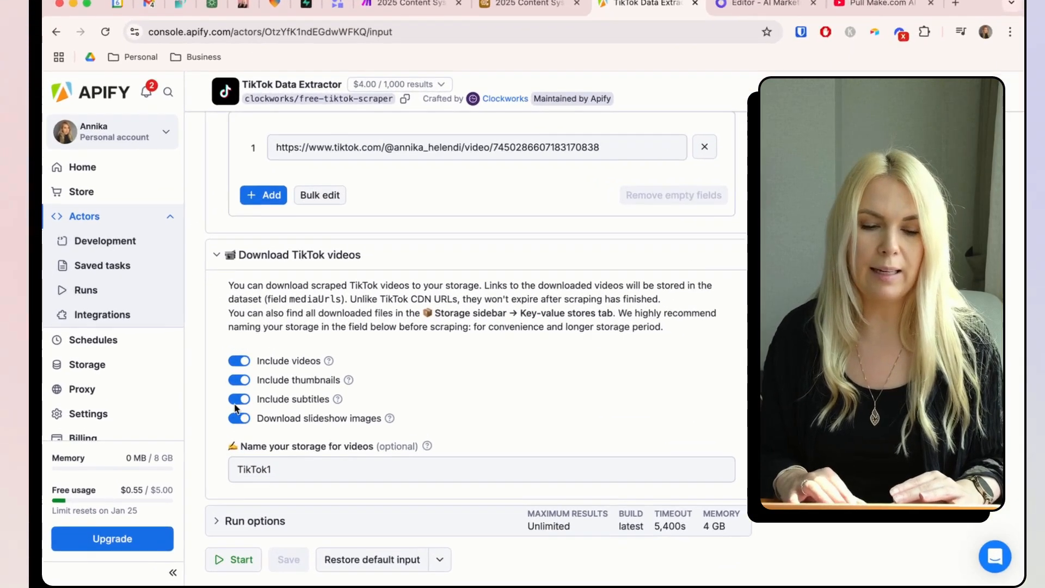
scroll(183, 413, down, 2)
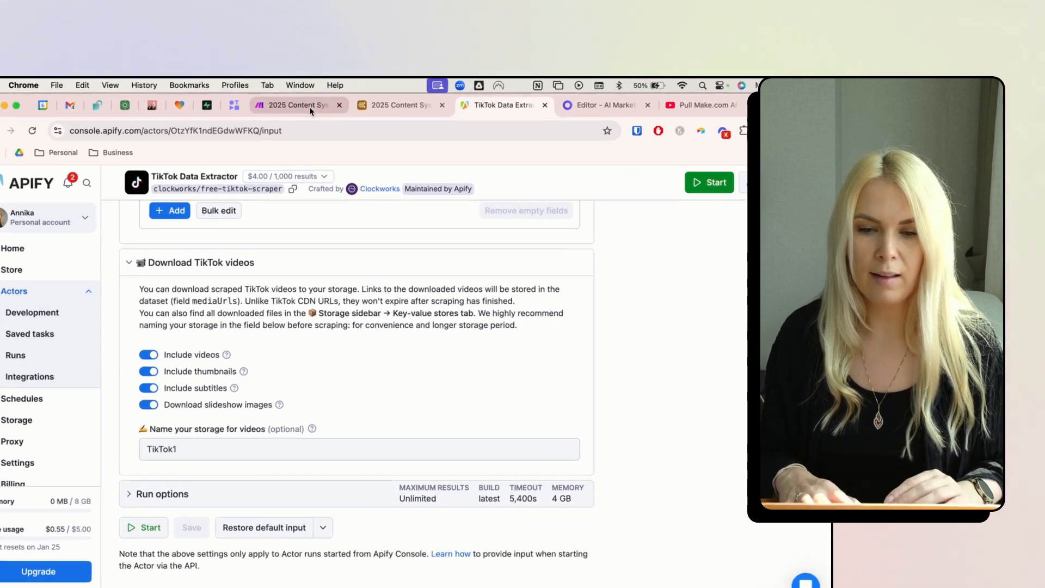
click(300, 99)
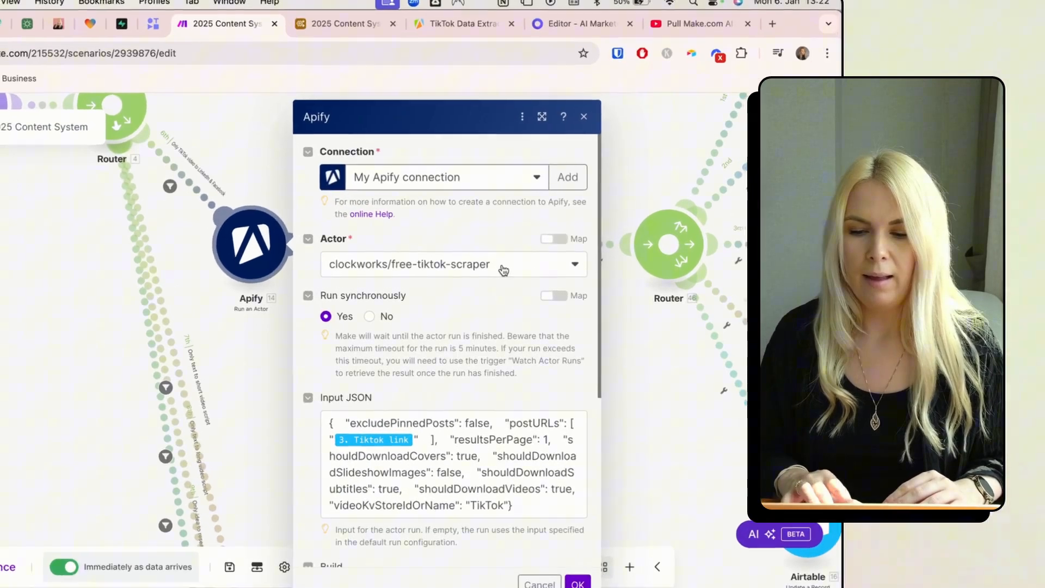
- Set the Run an Actor module's actor to TikTok Data Extractor, then go back to its Apify page
click(486, 268)
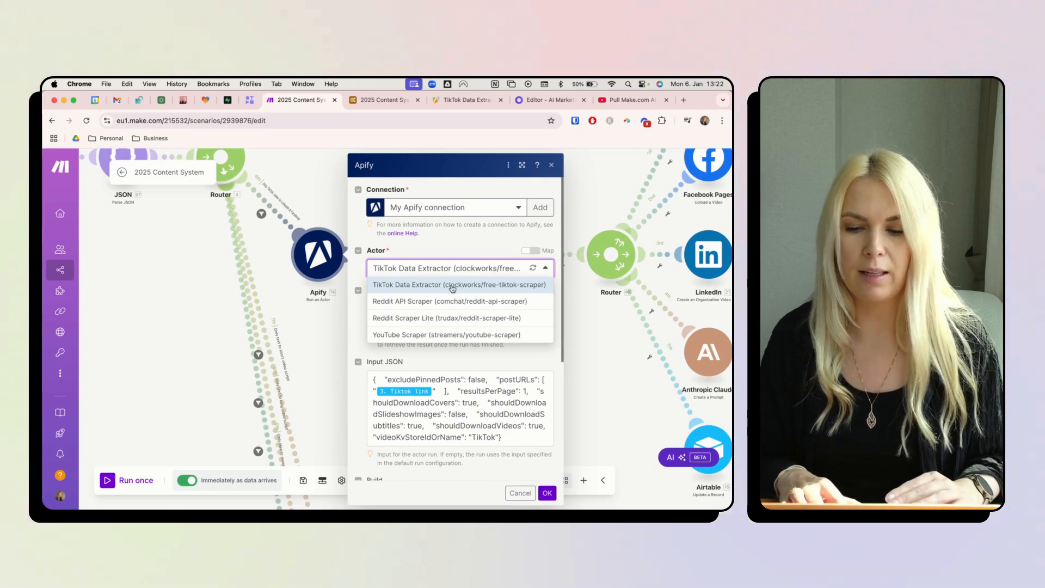
click(451, 286)
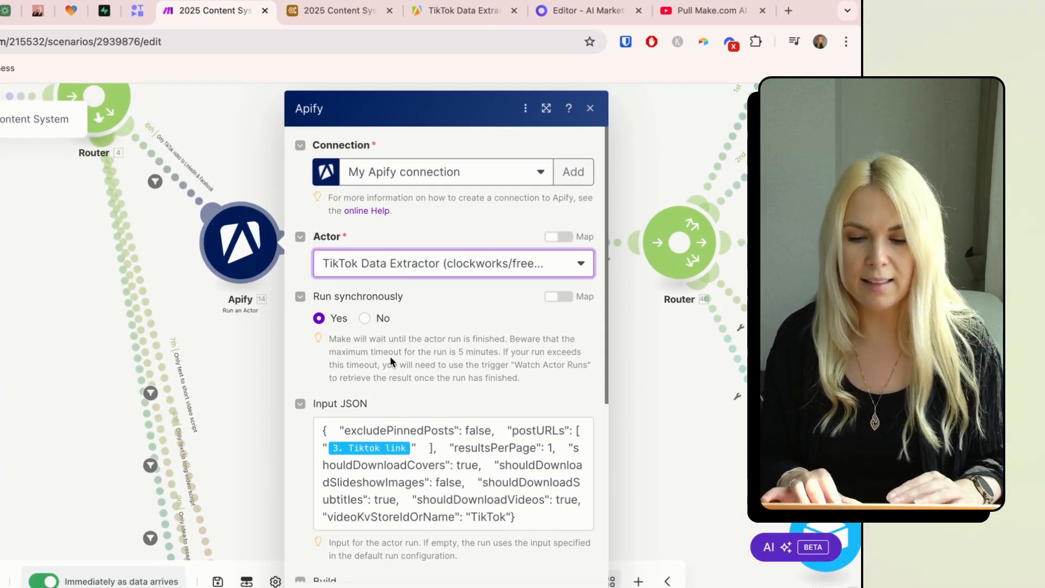
scroll(389, 360, down, 3)
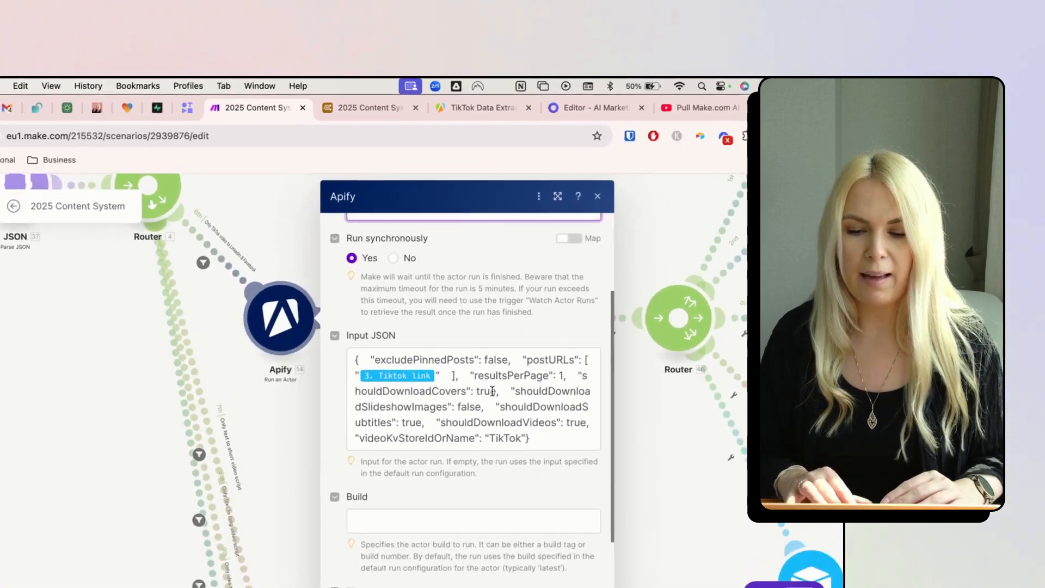
click(466, 100)
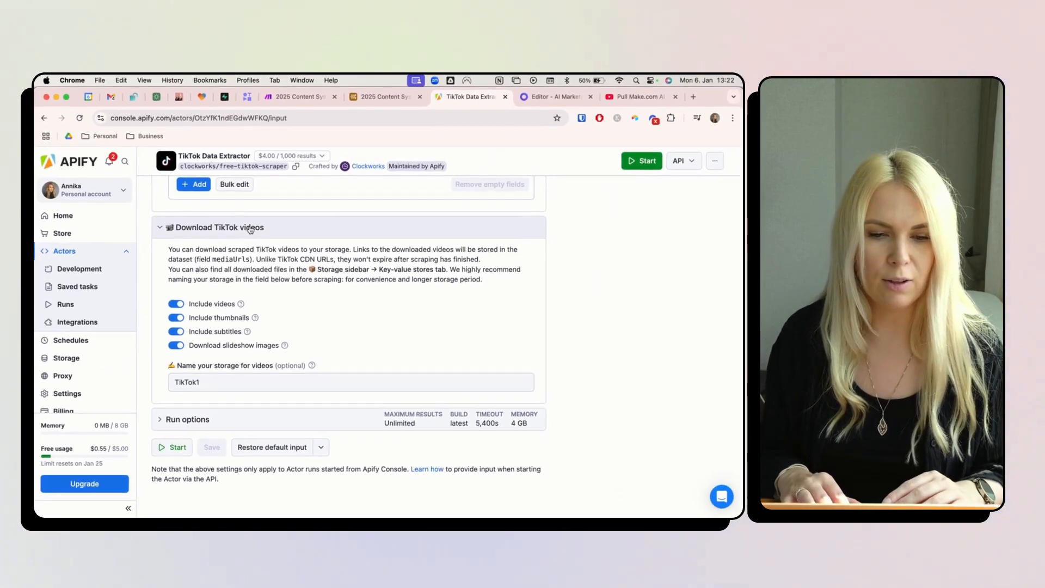
- Switch the TikTok Data Extractor input to JSON view and select the whole configuration
scroll(205, 247, up, 4)
scroll(252, 229, up, 10)
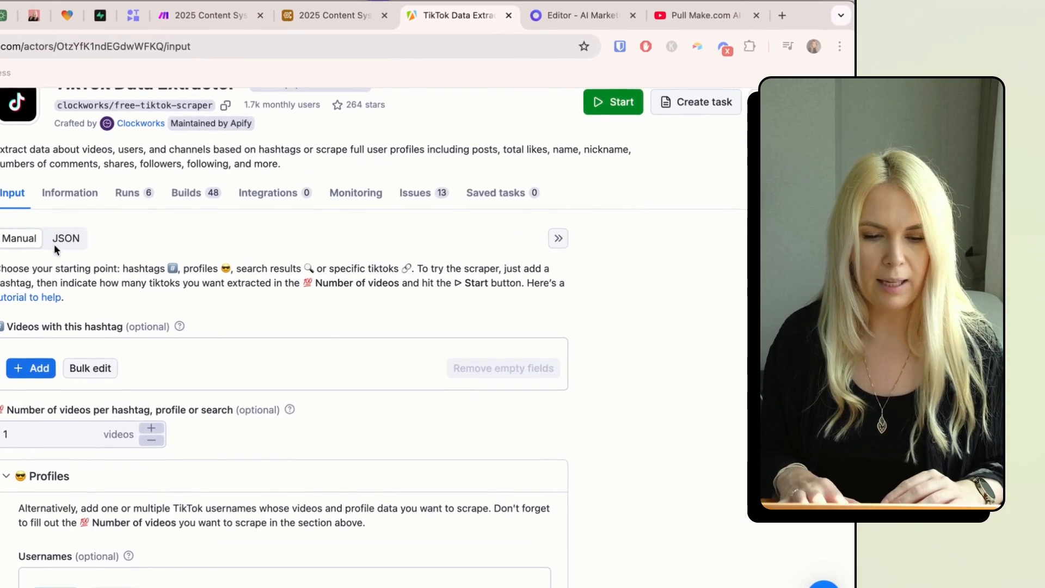
click(65, 239)
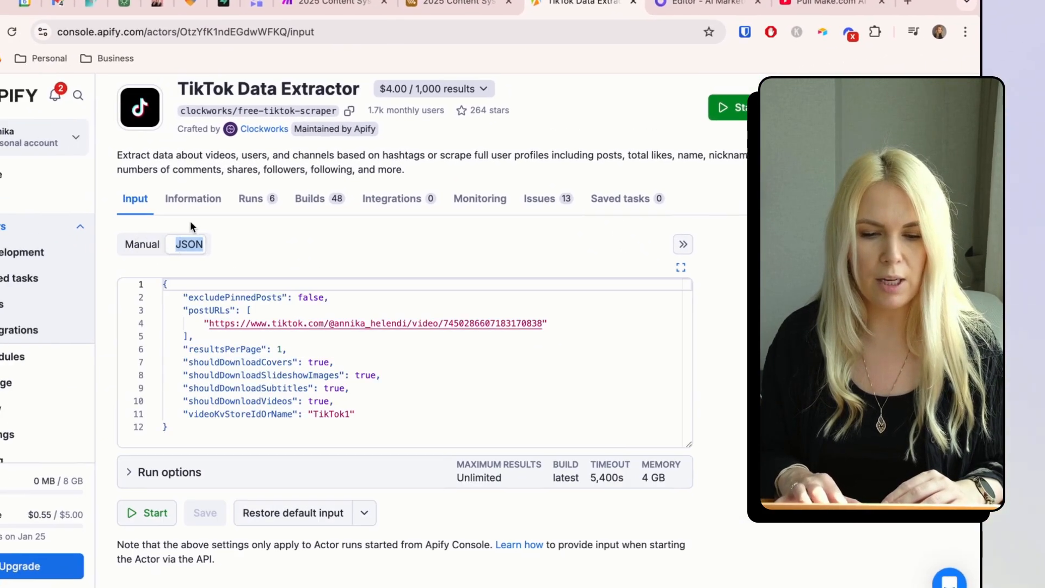
click(244, 385)
key(ctrl+a)
key(super+c)
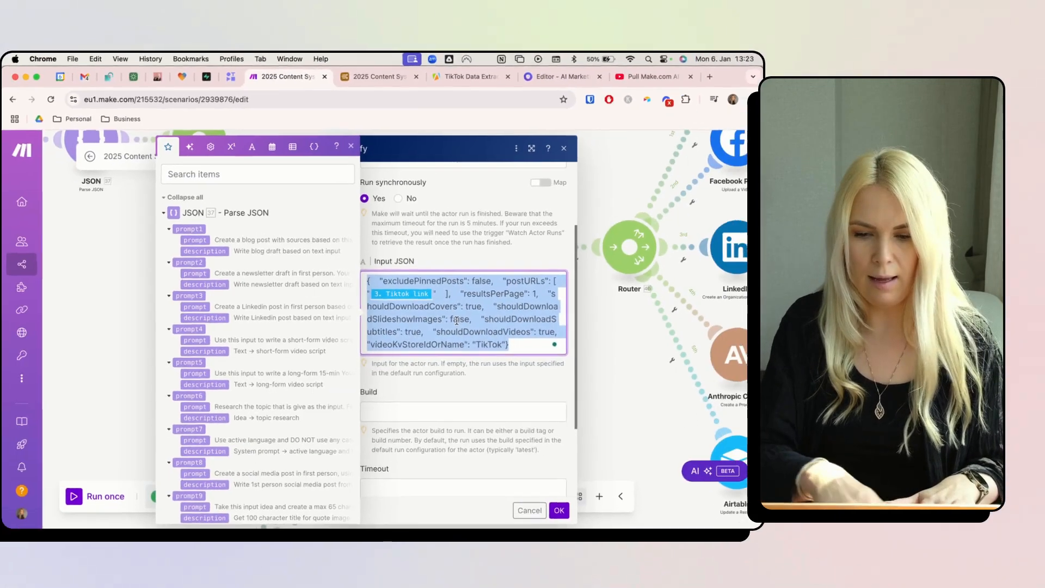
- Replace the Run an Actor Input JSON with the pasted config and delete the hard-coded TikTok URL
key(BackSpace)
key(super+v)
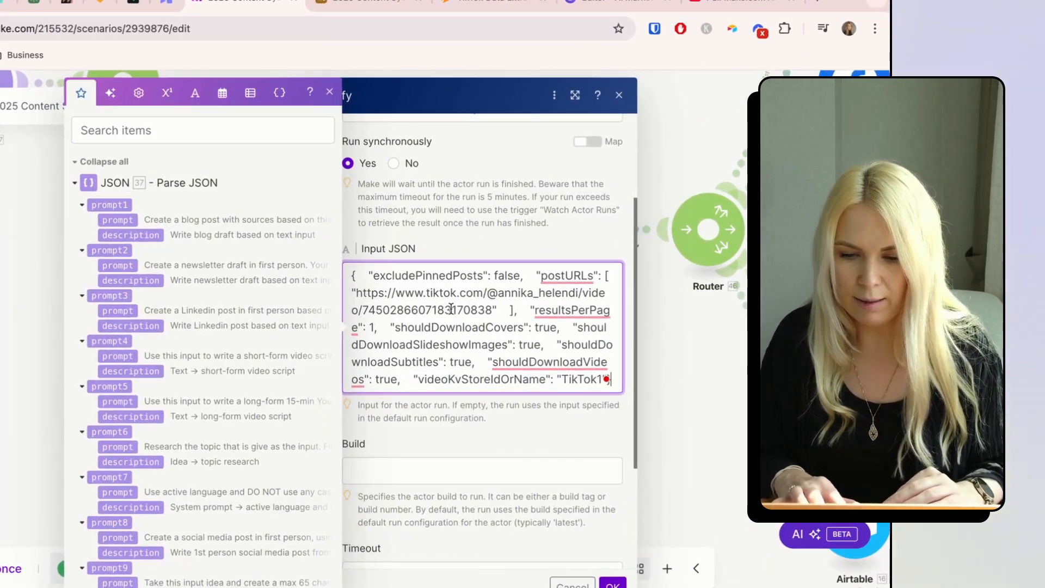
drag(493, 309, 356, 293)
key(BackSpace)
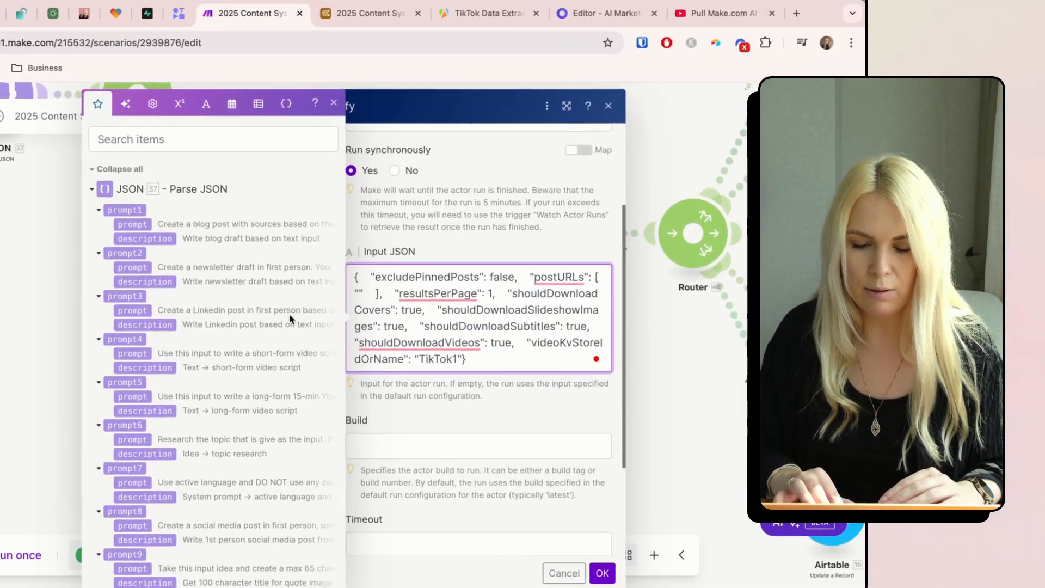
- Map the Airtable Tiktok link into postURLs and save the Run an Actor settings
scroll(312, 308, down, 10)
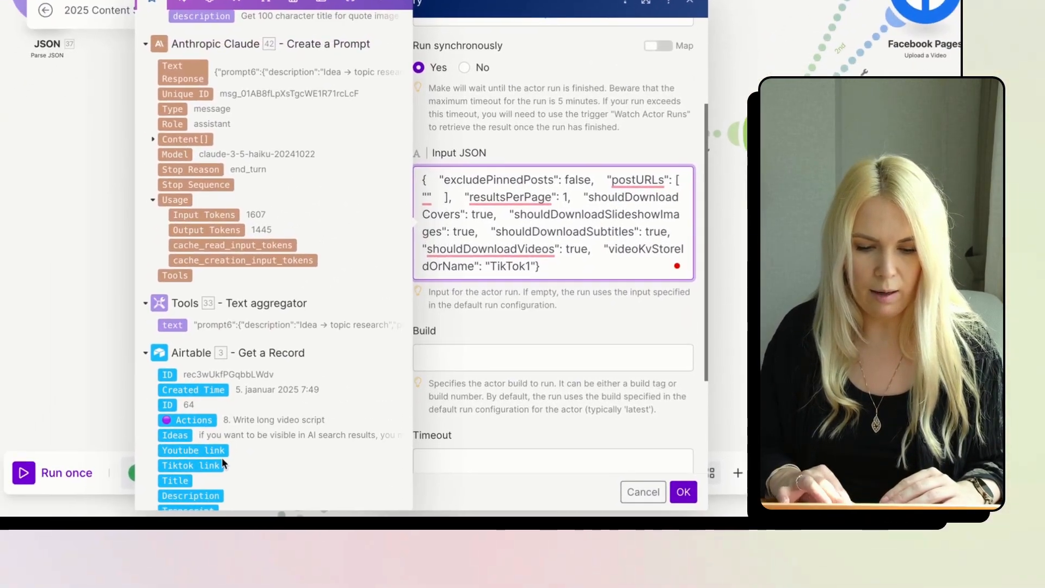
click(154, 526)
click(506, 358)
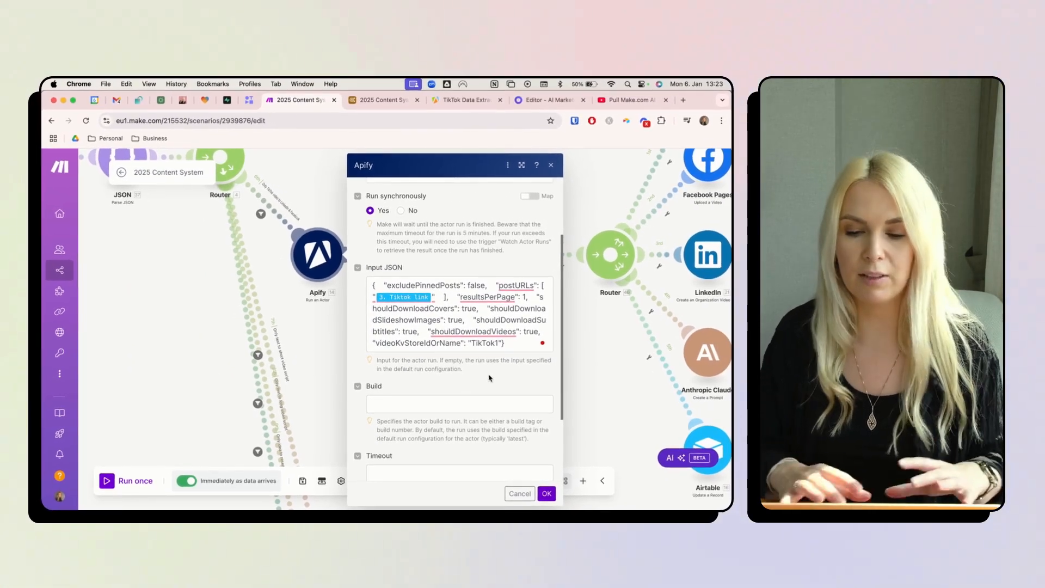
scroll(489, 377, down, 3)
click(547, 492)
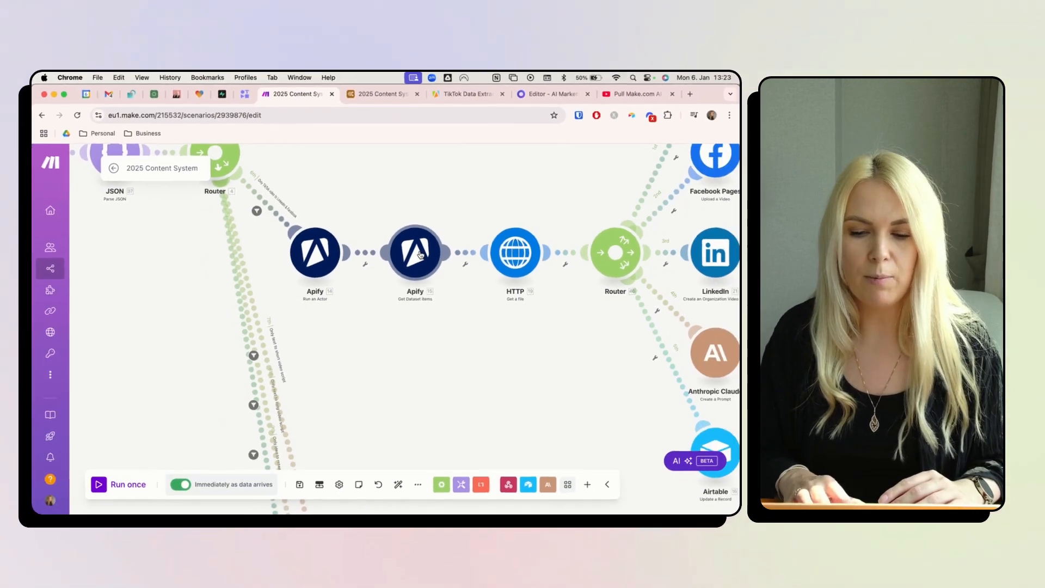
click(420, 256)
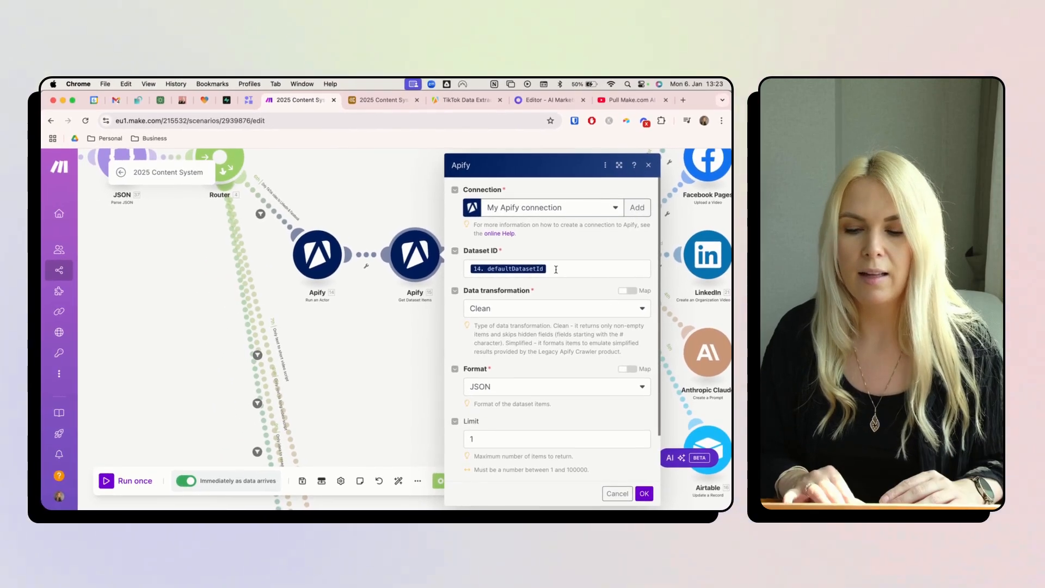
scroll(469, 287, down, 1)
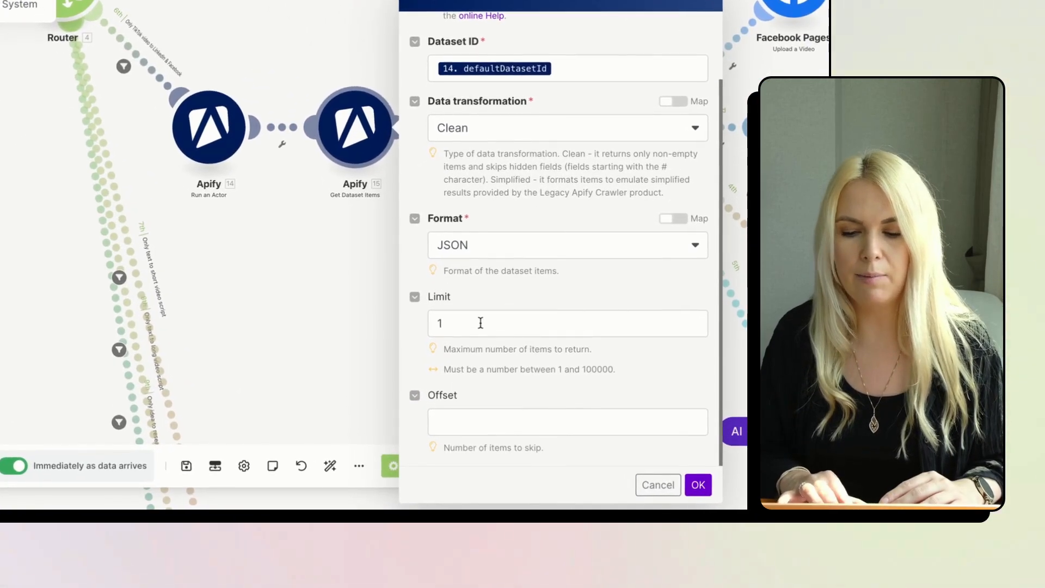
click(698, 484)
drag(574, 209, 418, 275)
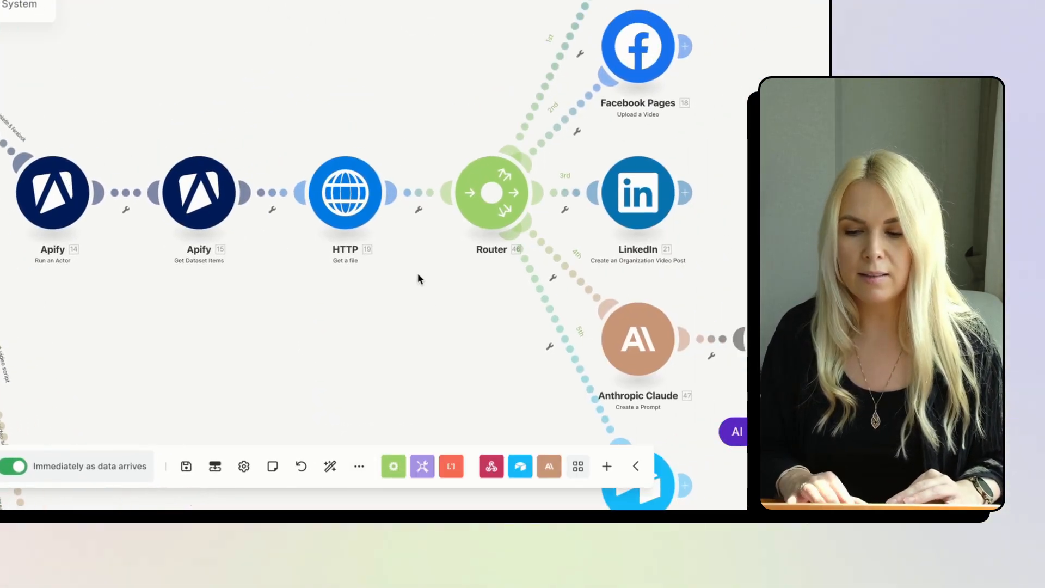
click(360, 196)
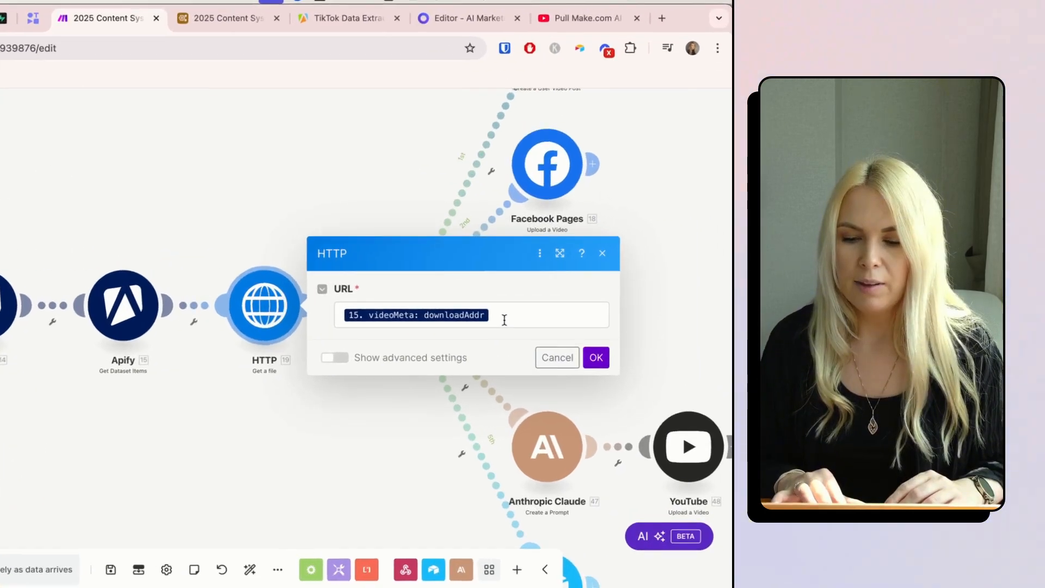
click(574, 308)
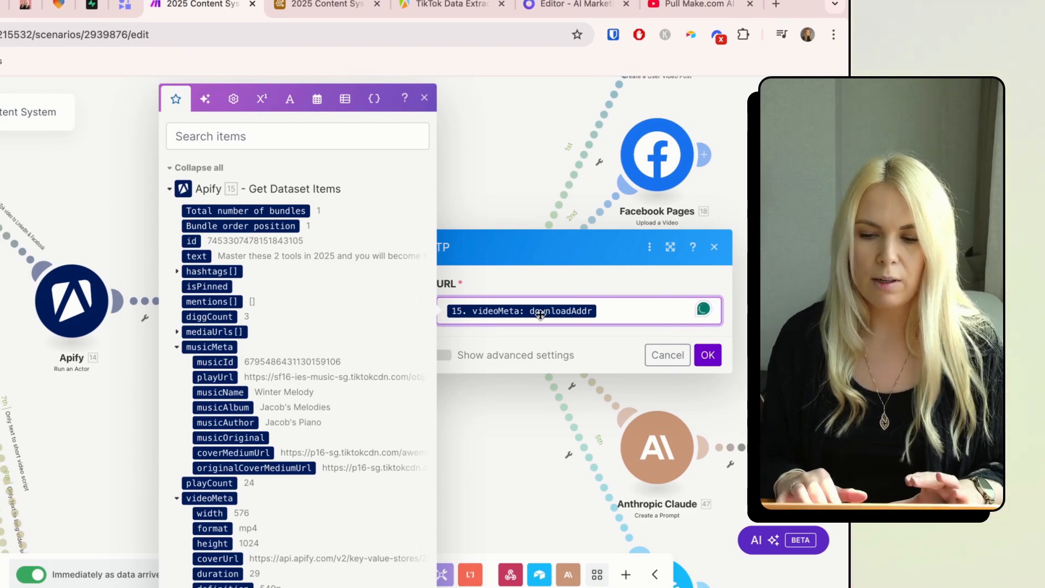
click(217, 141)
text(down)
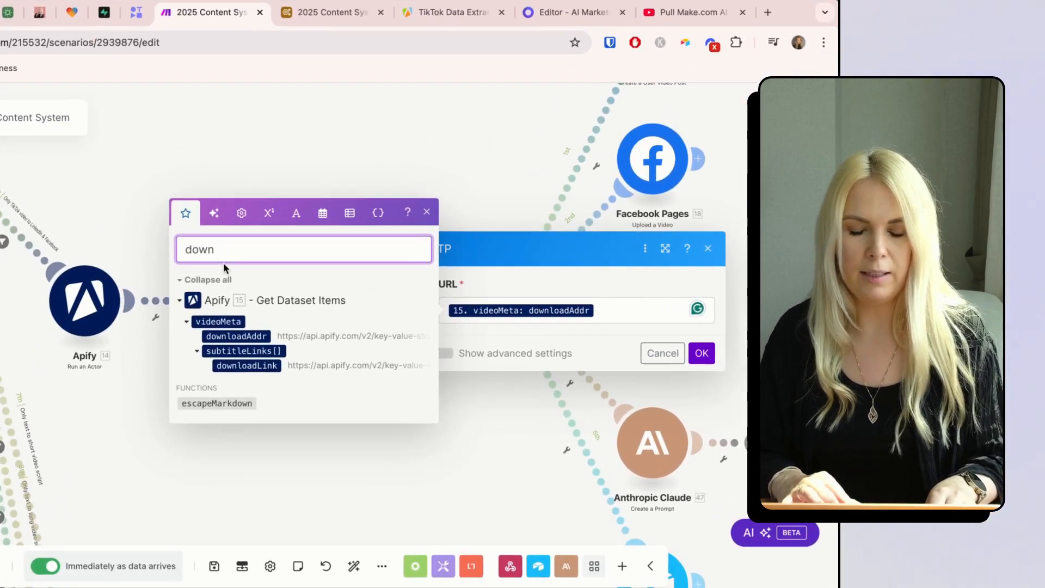
click(662, 353)
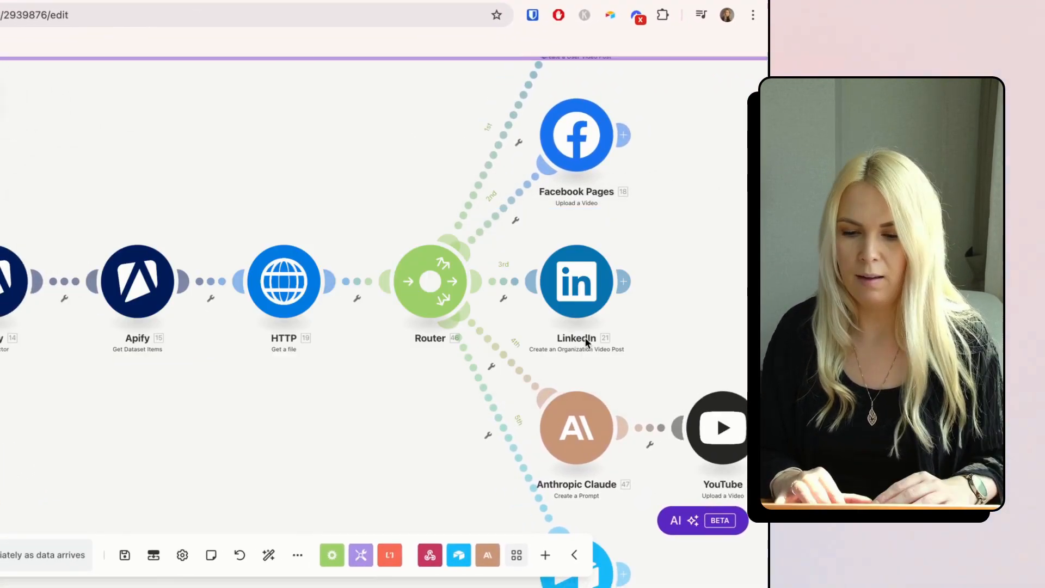
scroll(329, 439, down, 2)
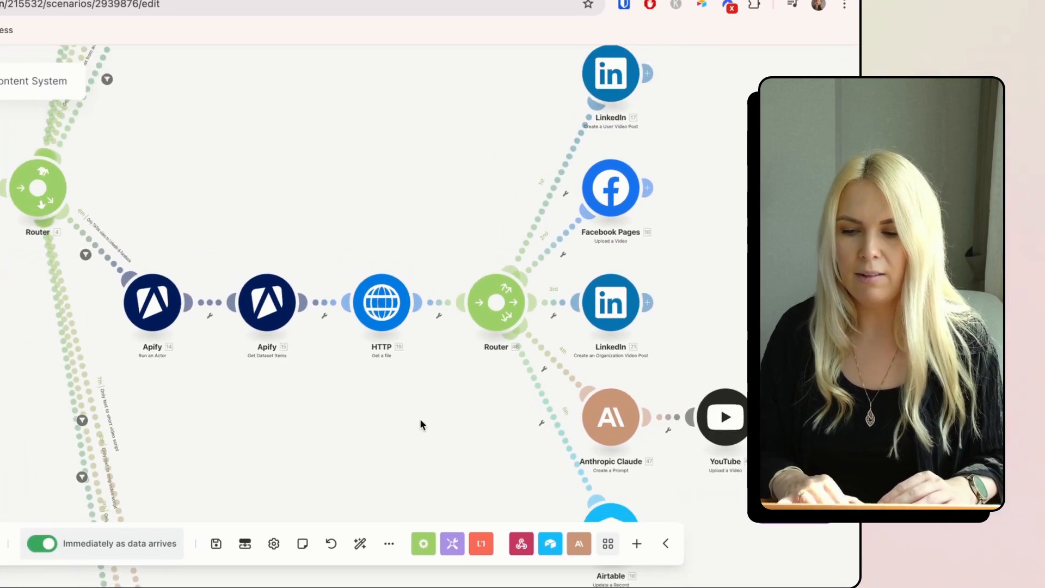
drag(483, 420, 277, 387)
scroll(276, 388, down, 1)
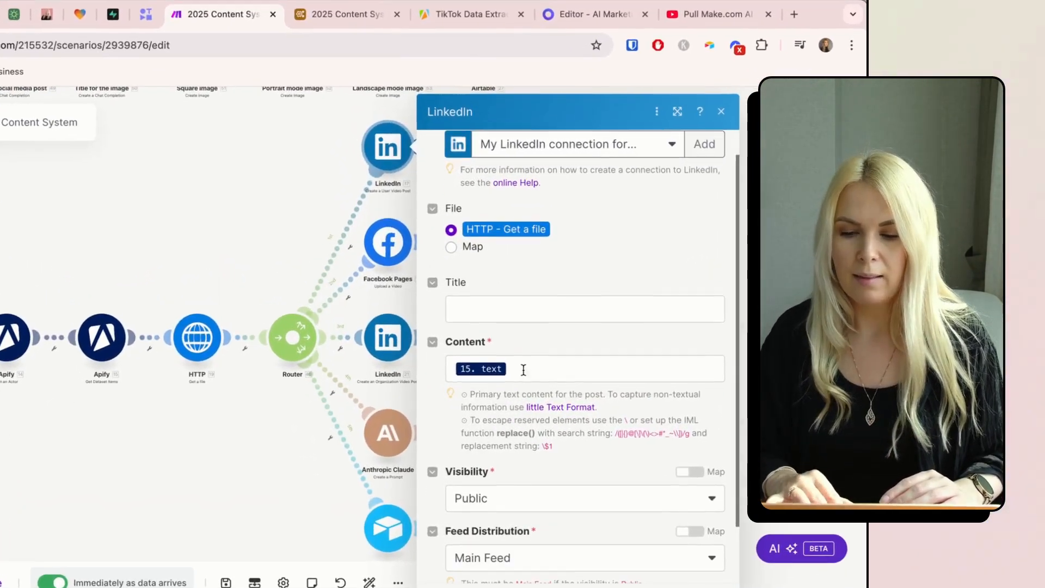
click(503, 358)
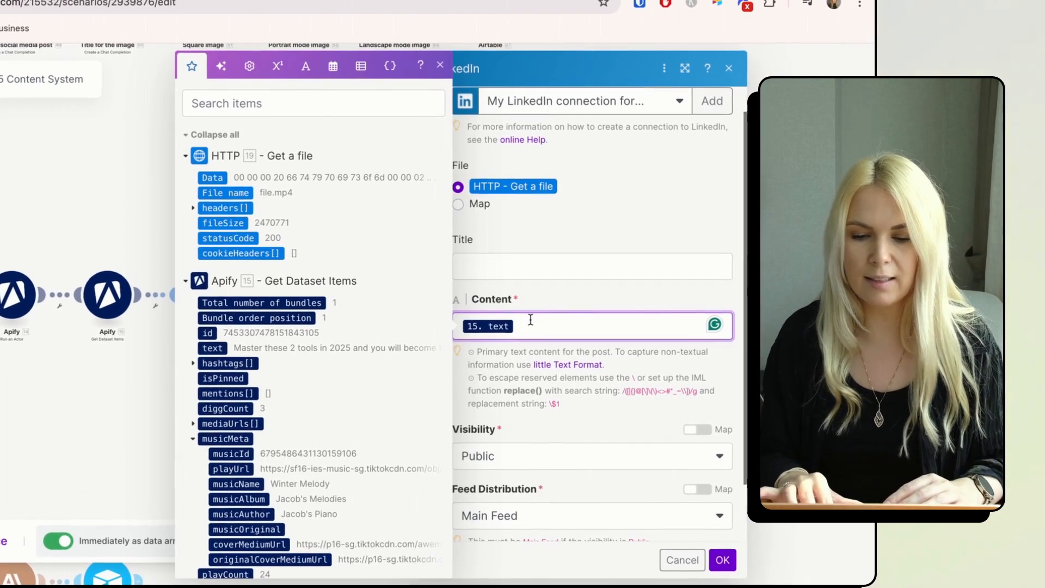
click(562, 378)
scroll(563, 379, down, 2)
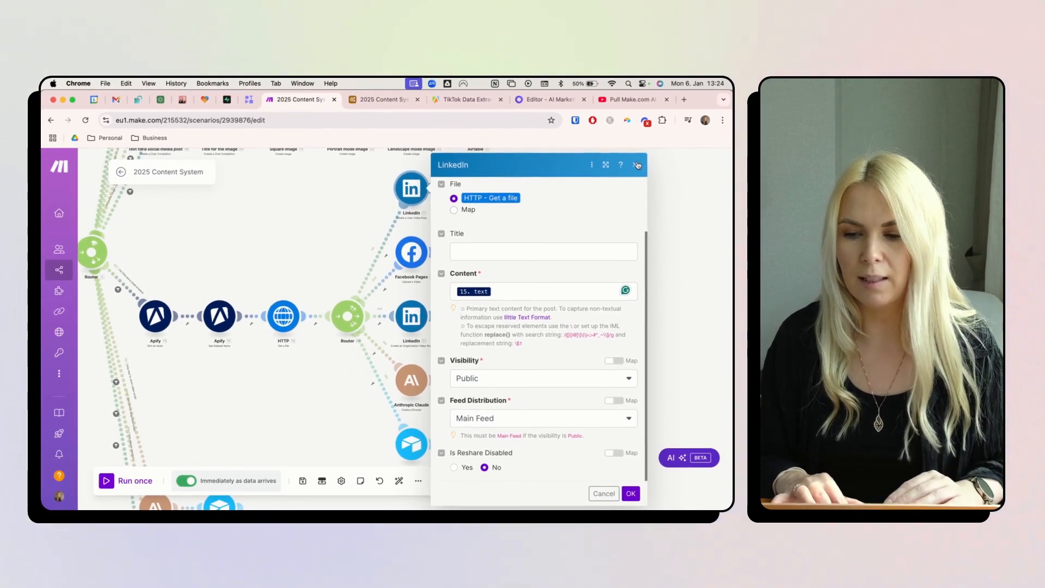
click(637, 164)
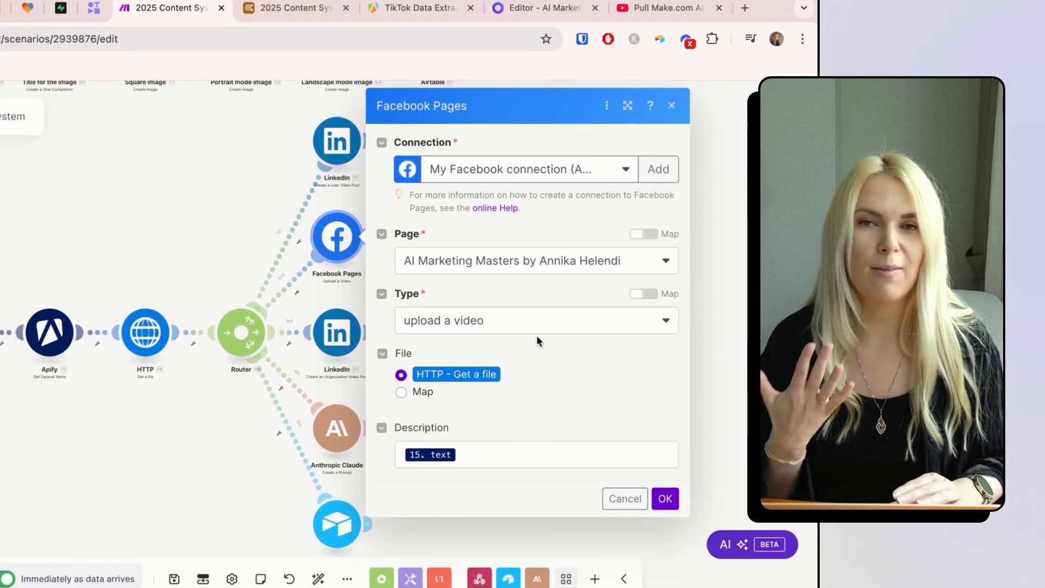
click(319, 463)
scroll(319, 462, down, 1)
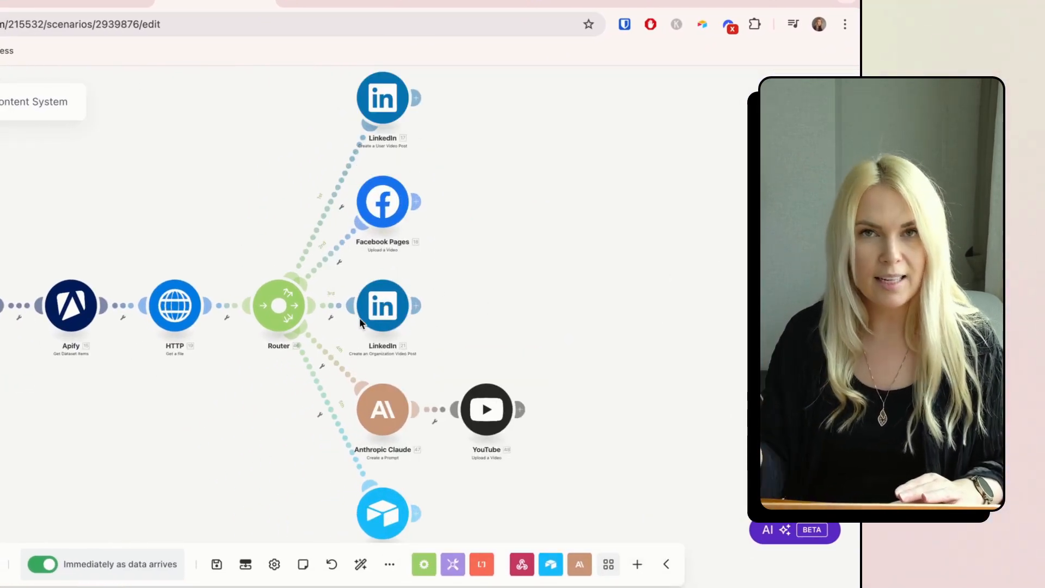
drag(439, 356, 417, 182)
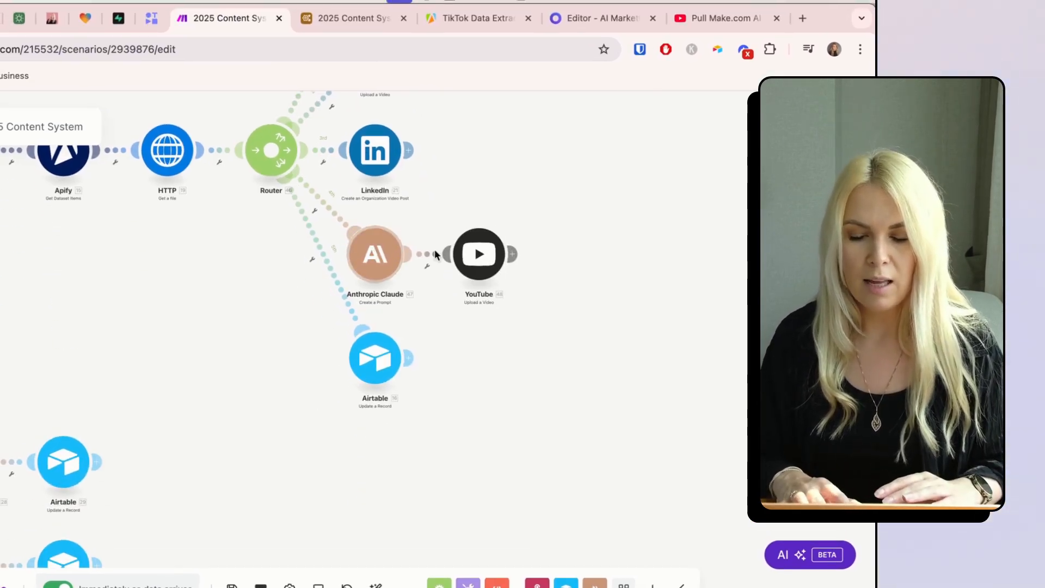
click(479, 264)
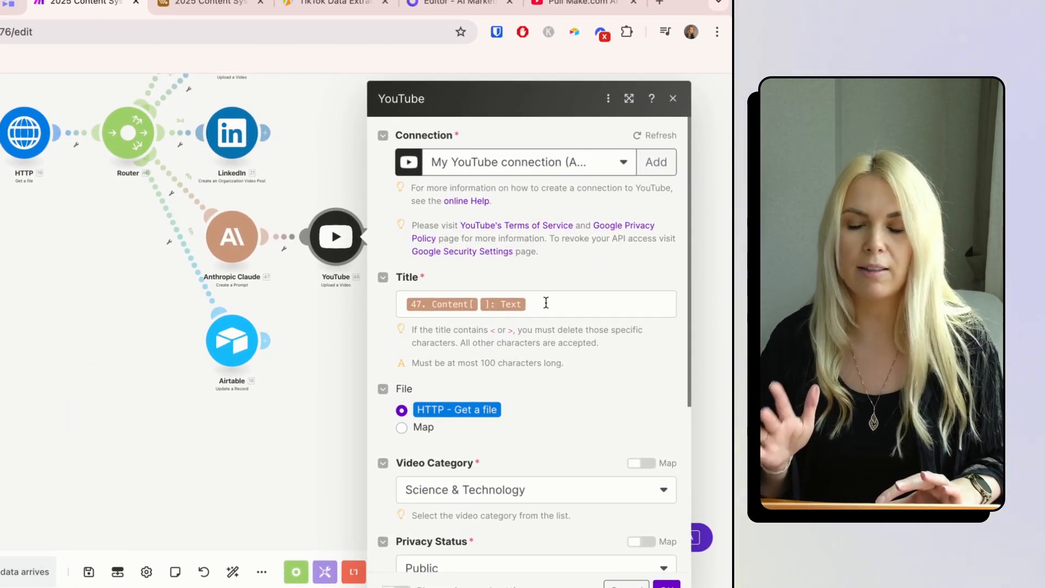
click(254, 236)
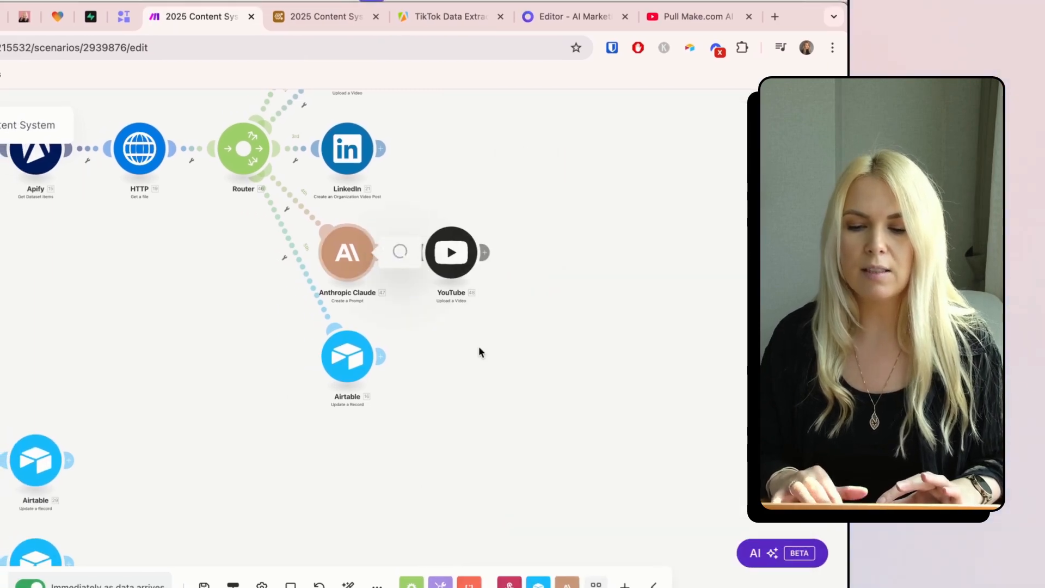
scroll(479, 347, down, 7)
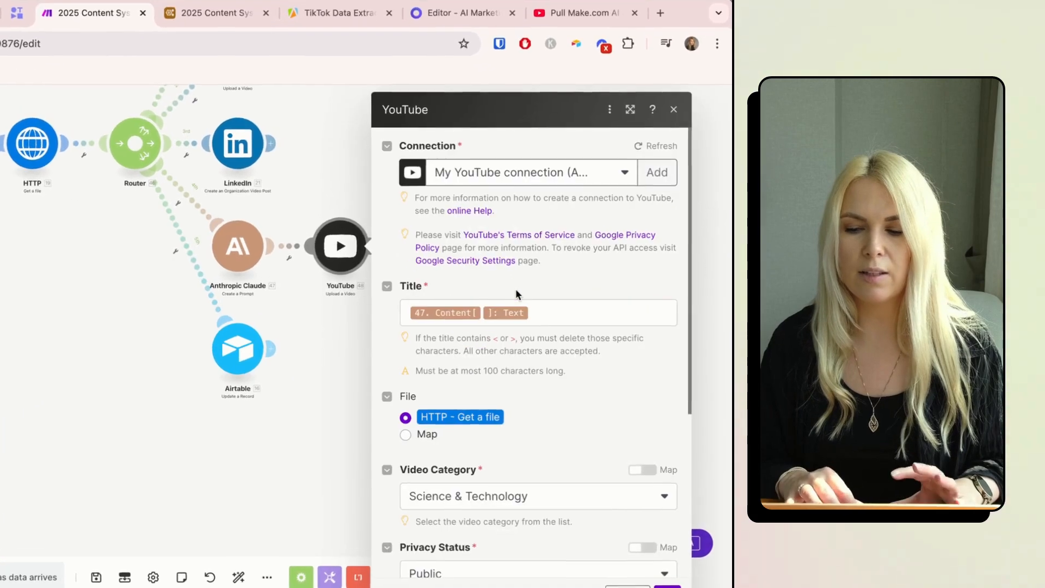
scroll(587, 287, down, 3)
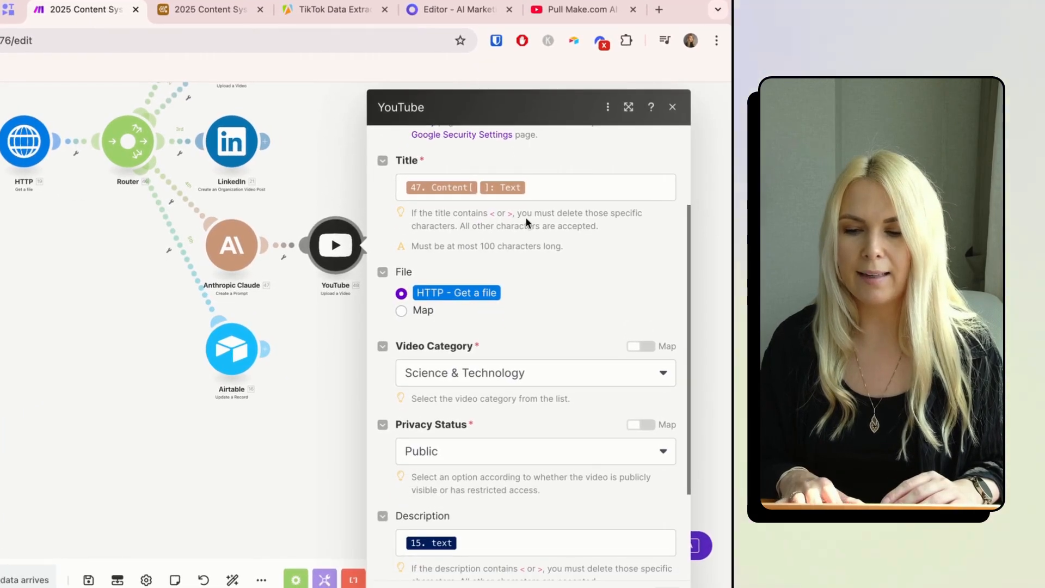
scroll(526, 222, down, 1)
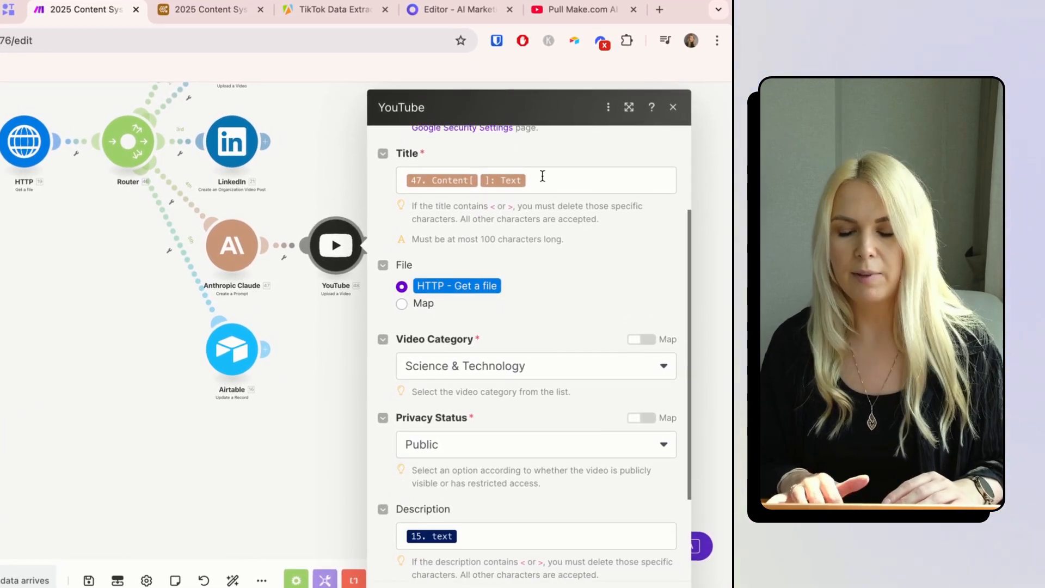
scroll(526, 184, down, 3)
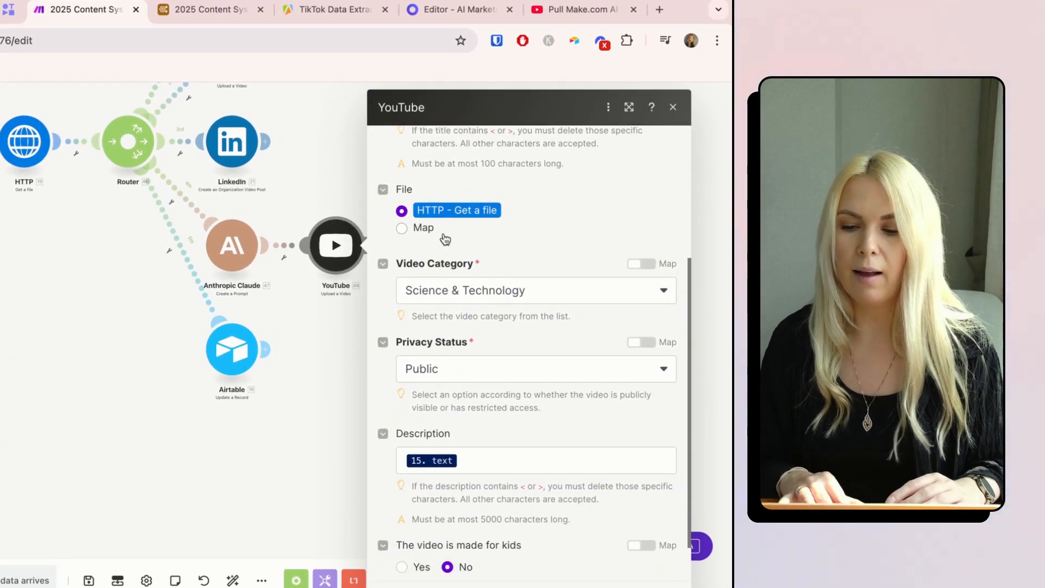
scroll(579, 255, down, 2)
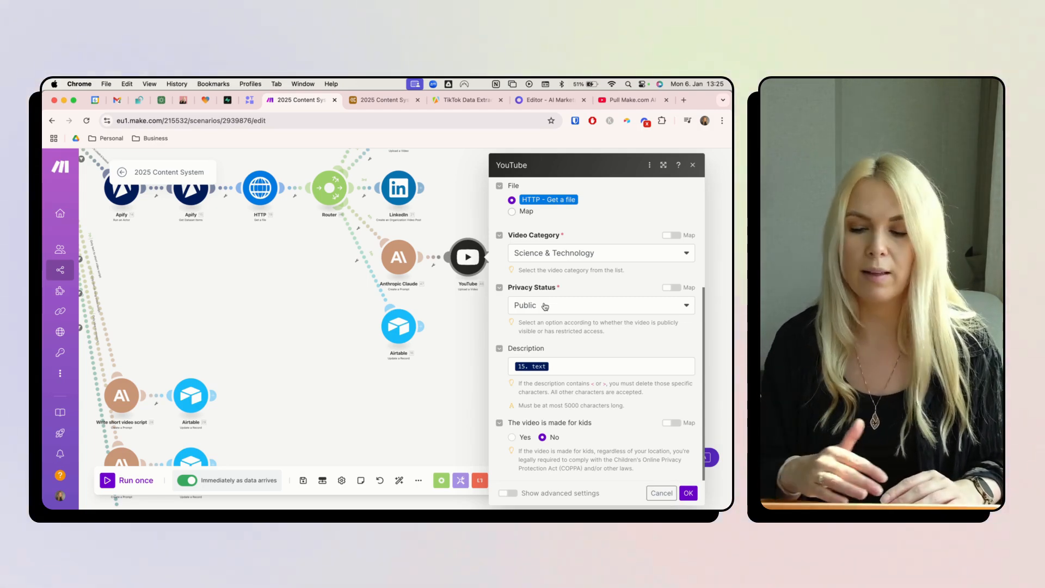
click(558, 364)
scroll(384, 332, down, 10)
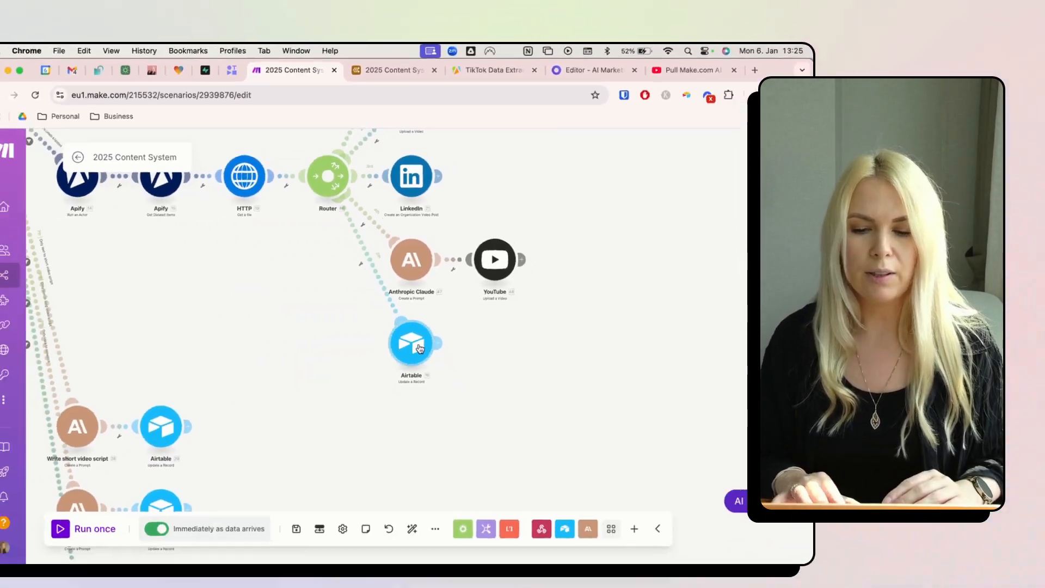
click(419, 348)
scroll(488, 374, down, 10)
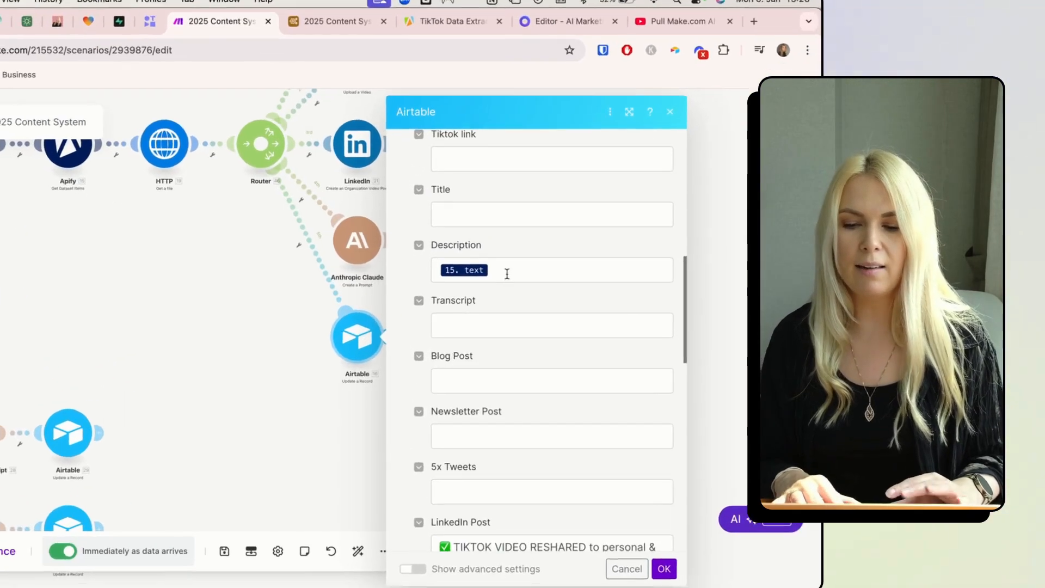
click(499, 264)
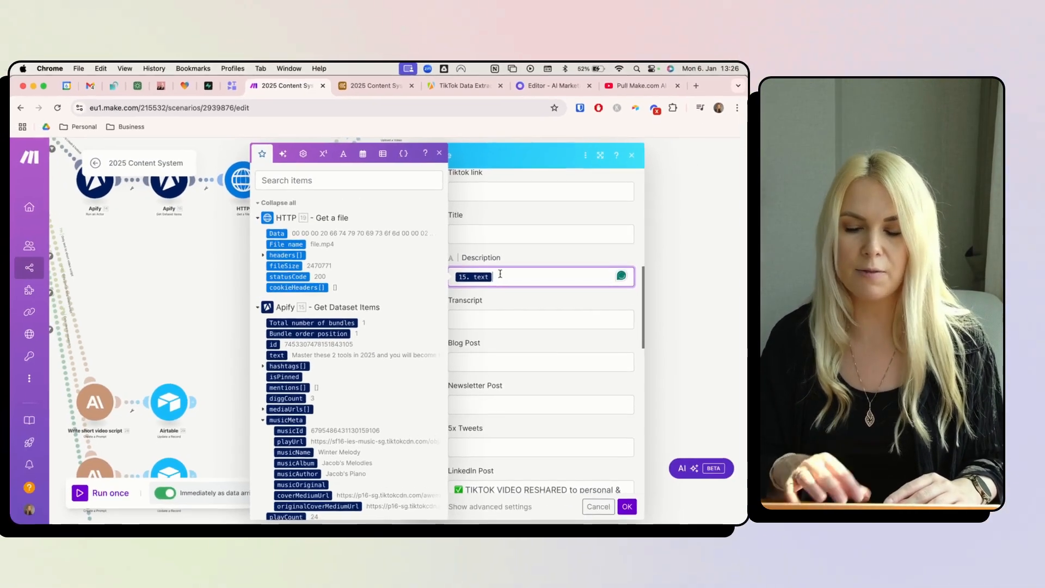
click(534, 243)
scroll(534, 243, down, 1)
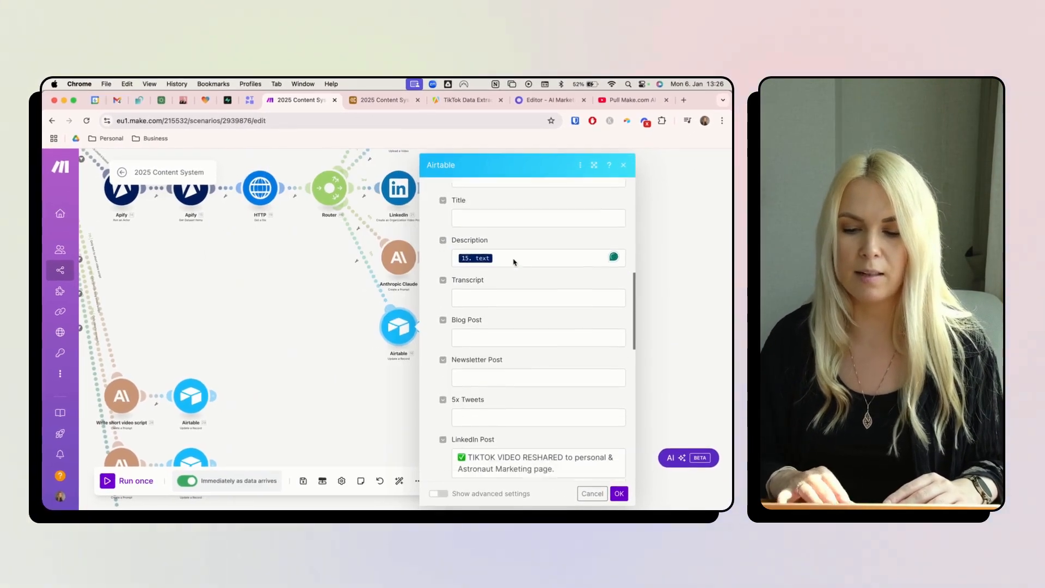
scroll(486, 411, down, 3)
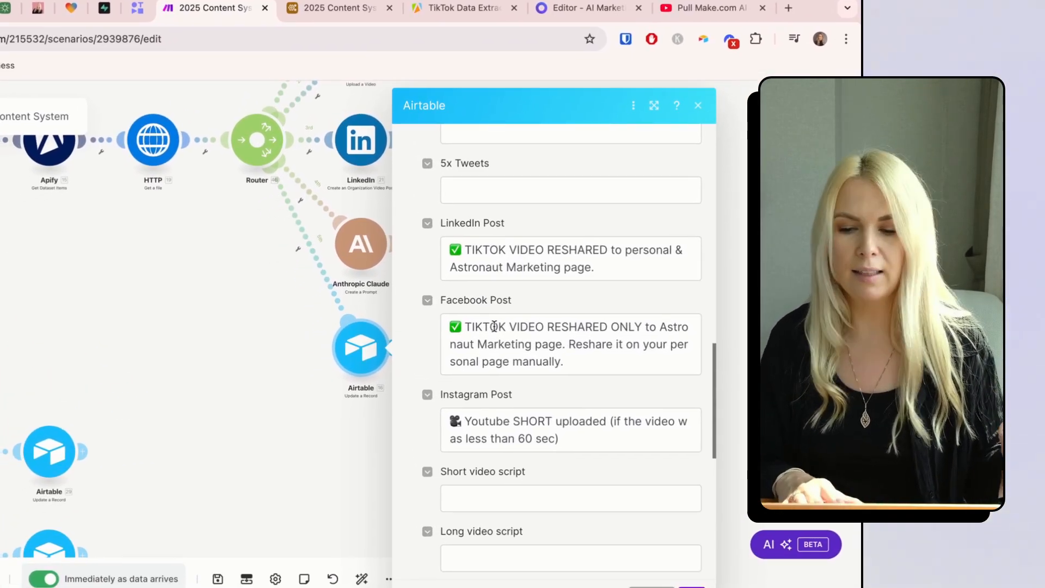
scroll(479, 326, down, 2)
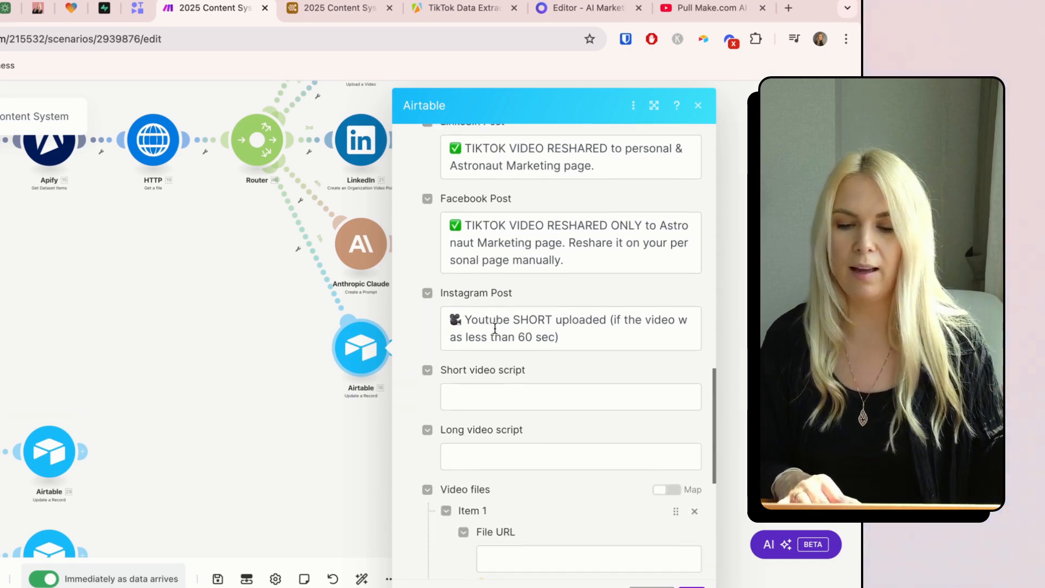
scroll(464, 325, down, 3)
scroll(464, 325, down, 4)
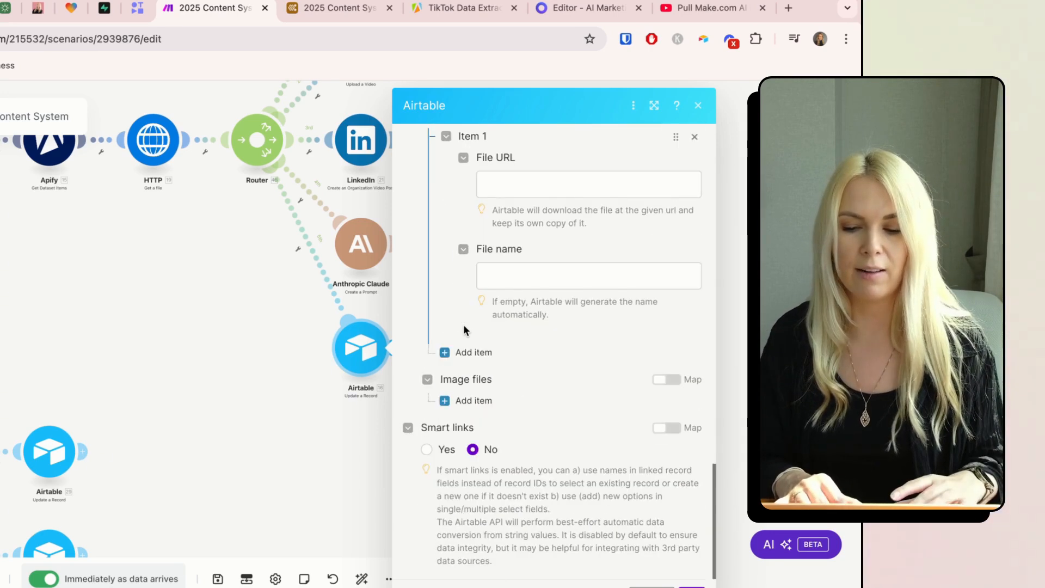
scroll(464, 325, up, 5)
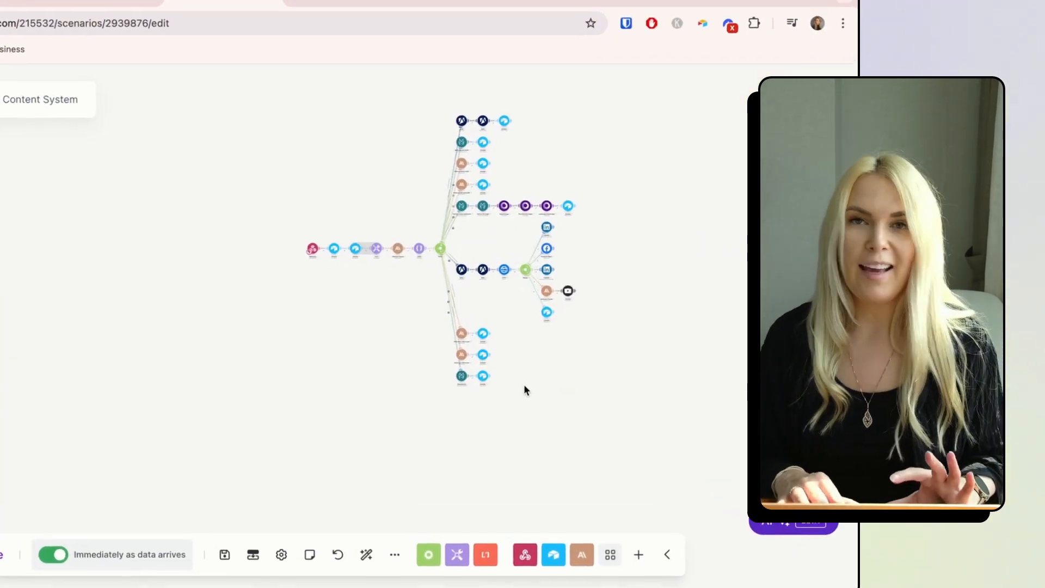
scroll(506, 367, up, 5)
scroll(524, 384, up, 3)
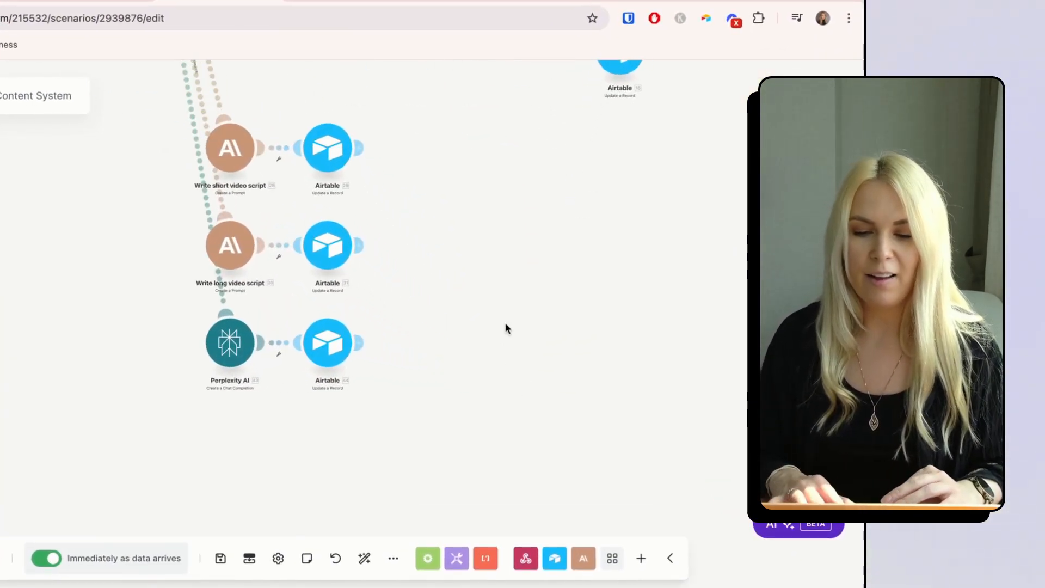
scroll(504, 322, down, 2)
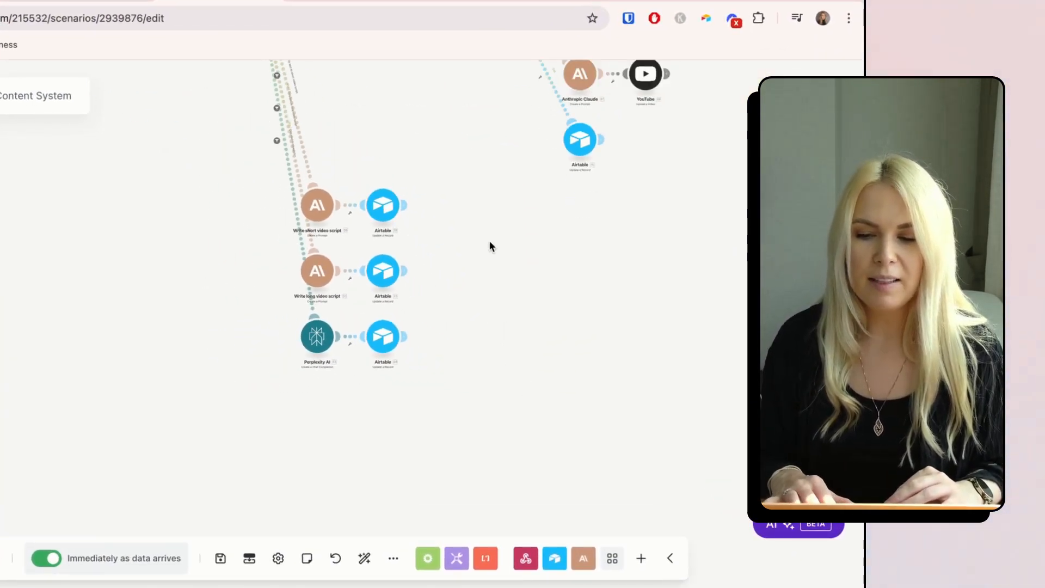
scroll(531, 296, up, 4)
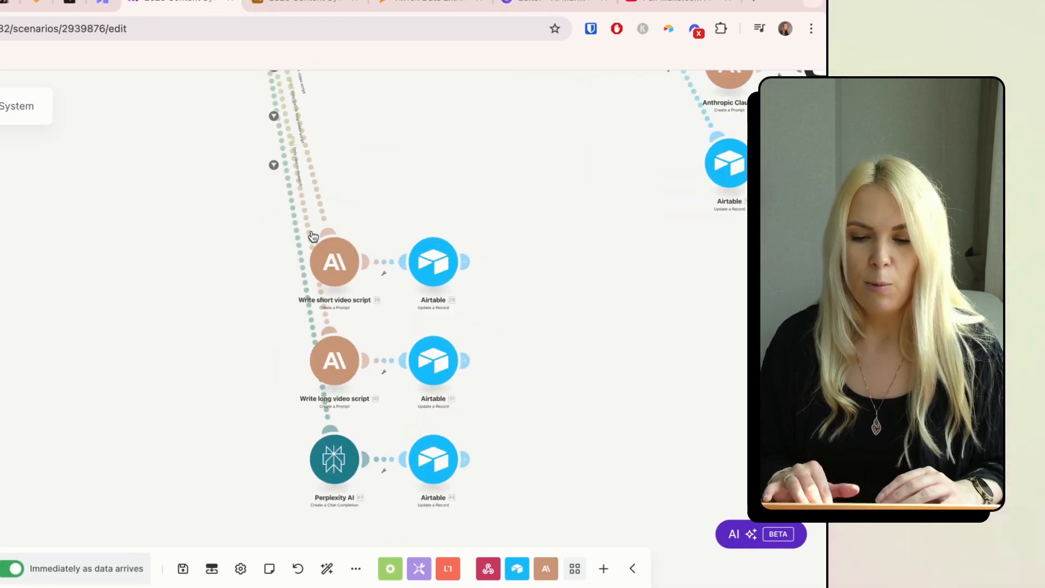
click(335, 262)
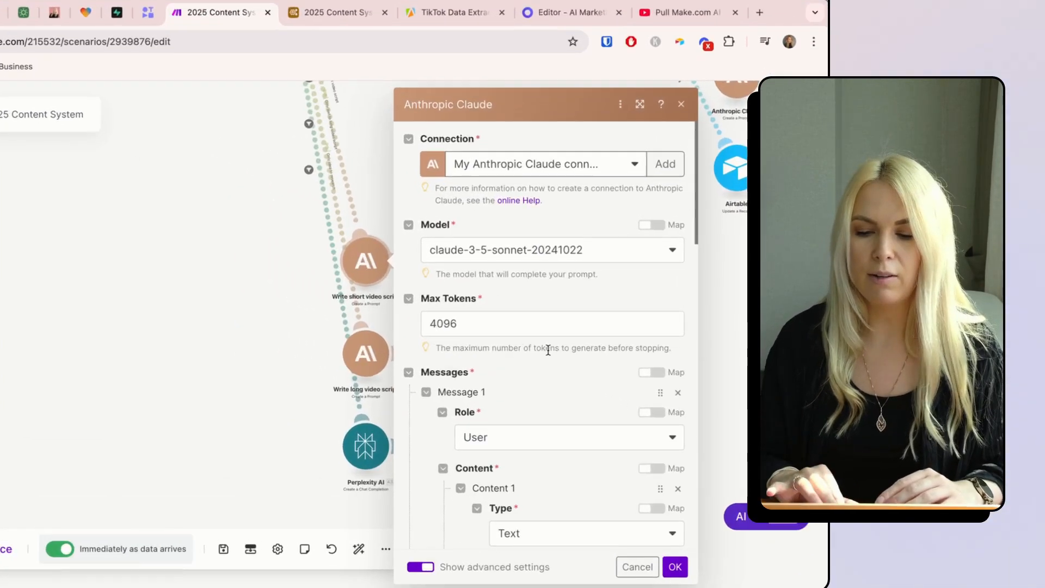
scroll(538, 337, down, 5)
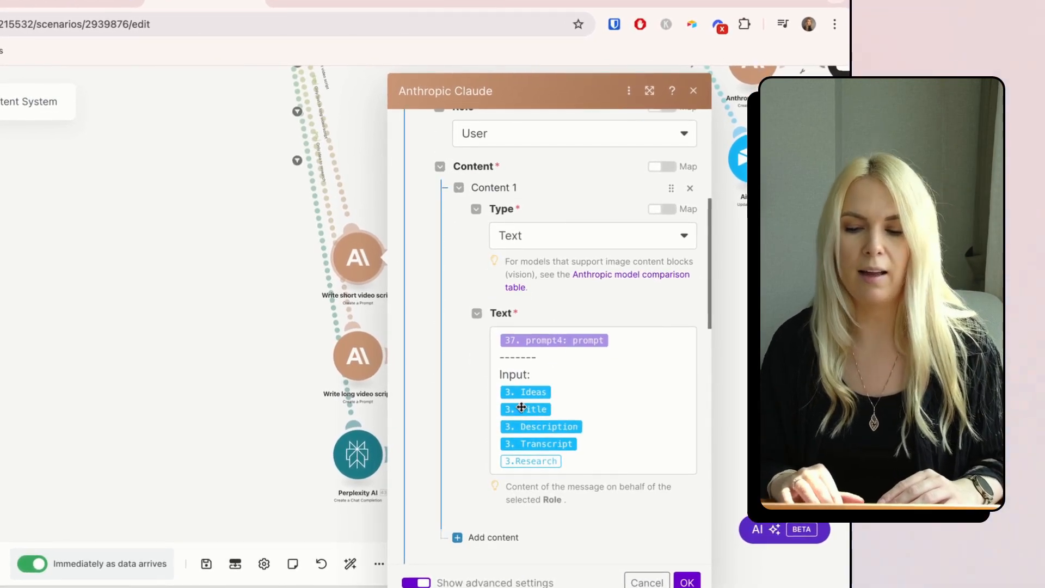
scroll(521, 407, down, 1)
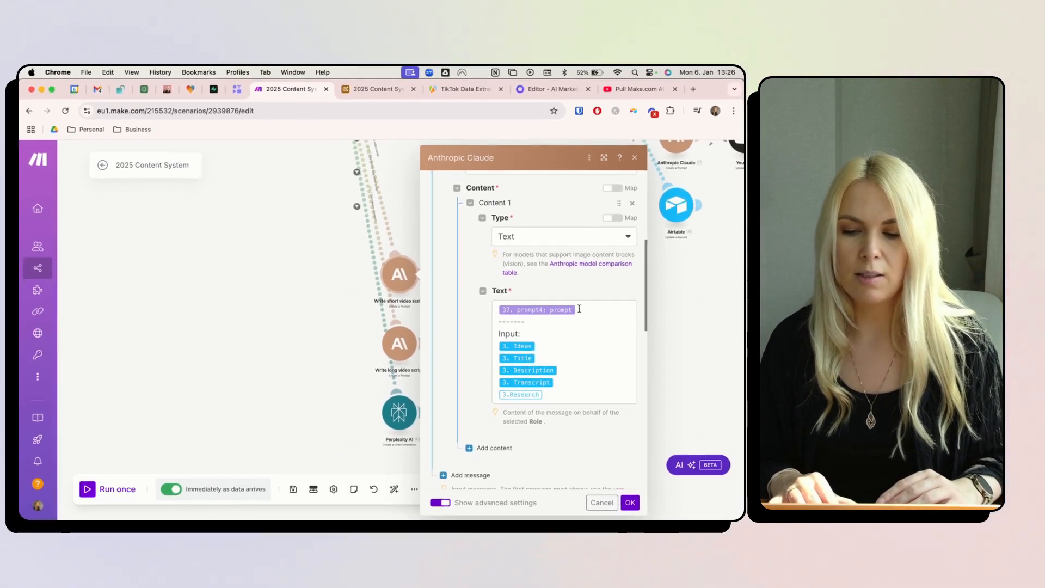
scroll(605, 309, down, 5)
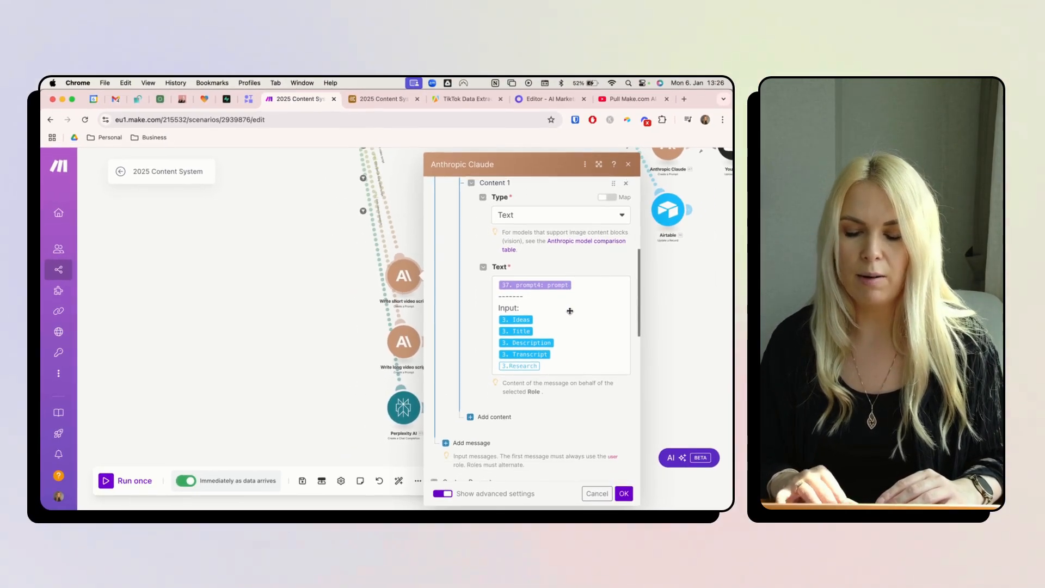
scroll(605, 310, up, 5)
click(581, 302)
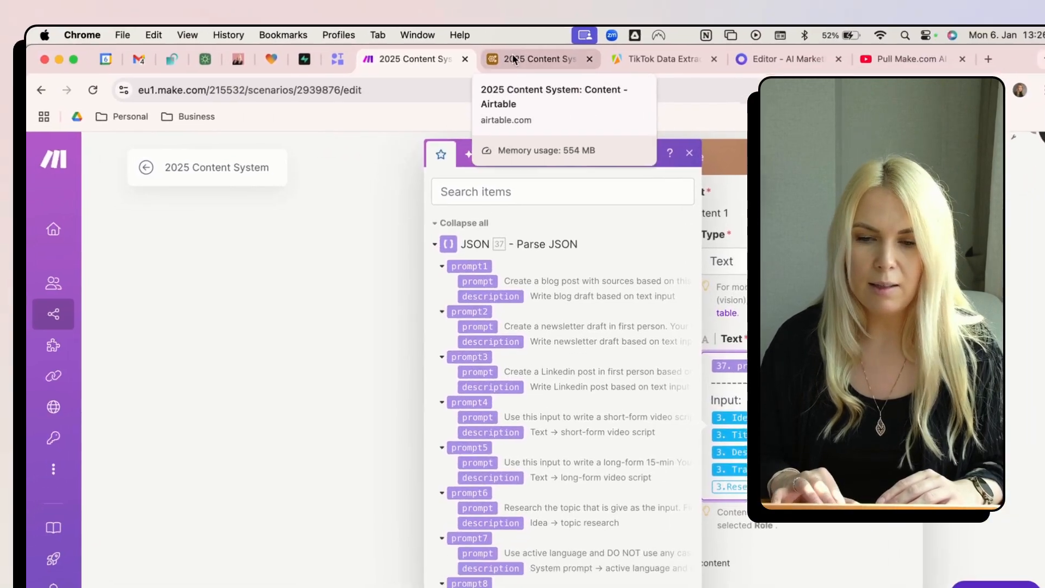
click(512, 58)
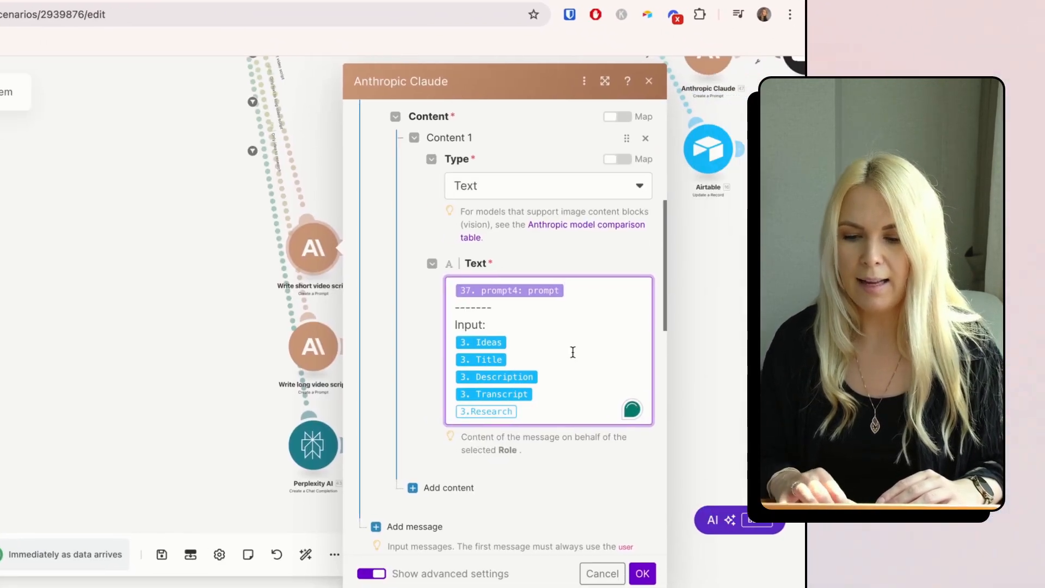
scroll(576, 408, down, 5)
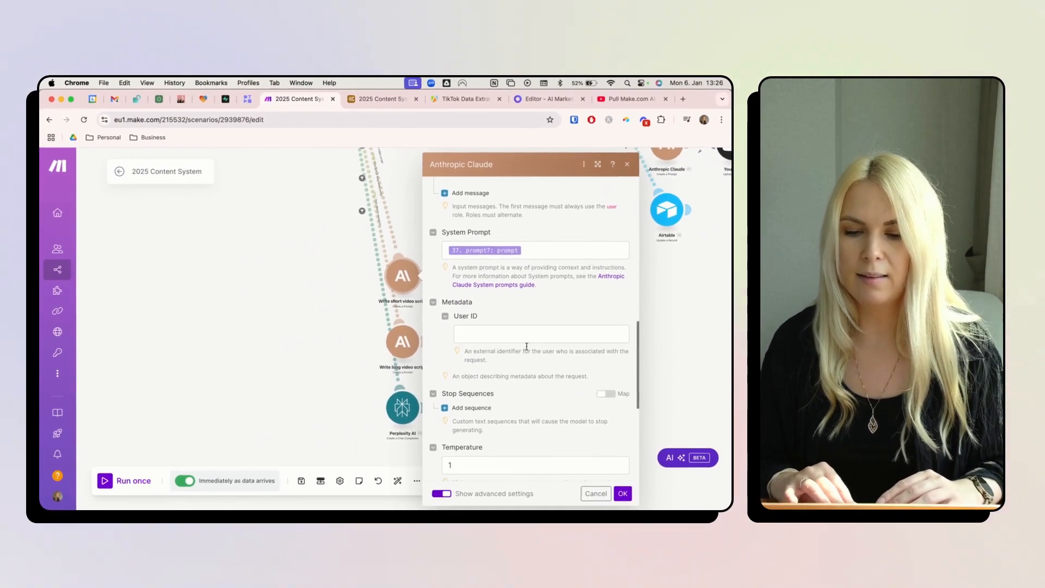
click(333, 306)
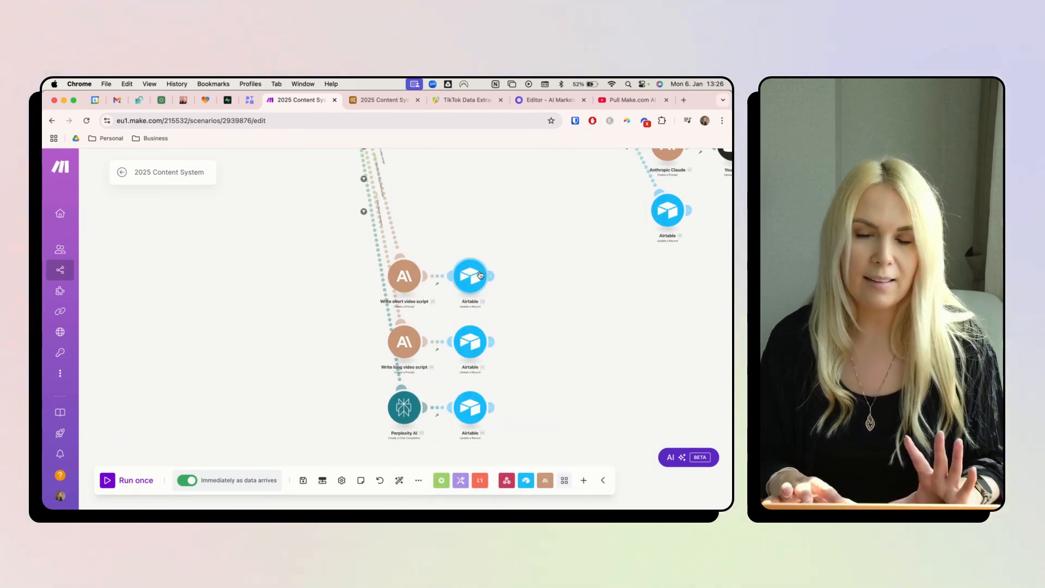
click(385, 204)
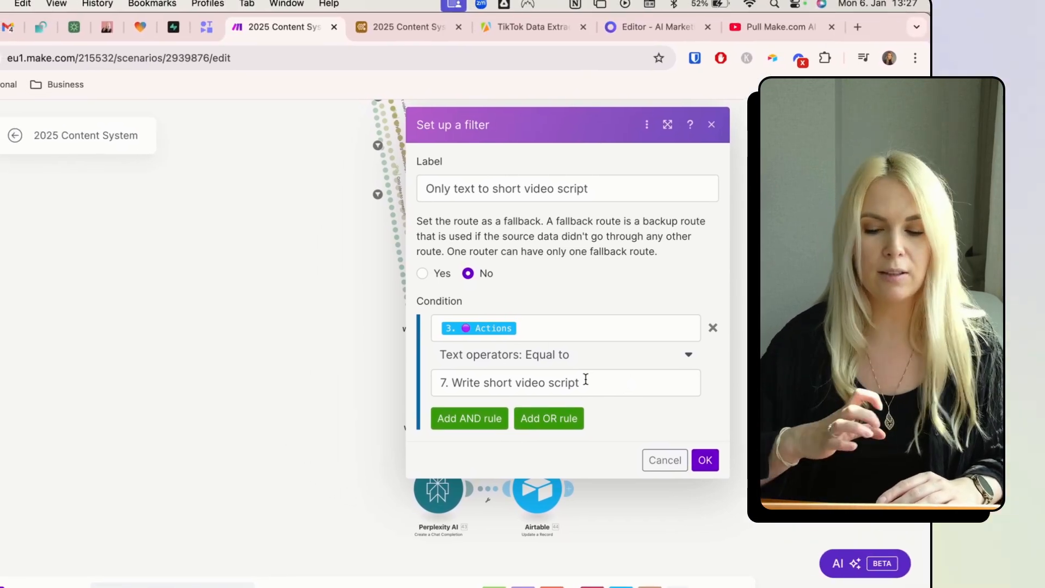
click(354, 312)
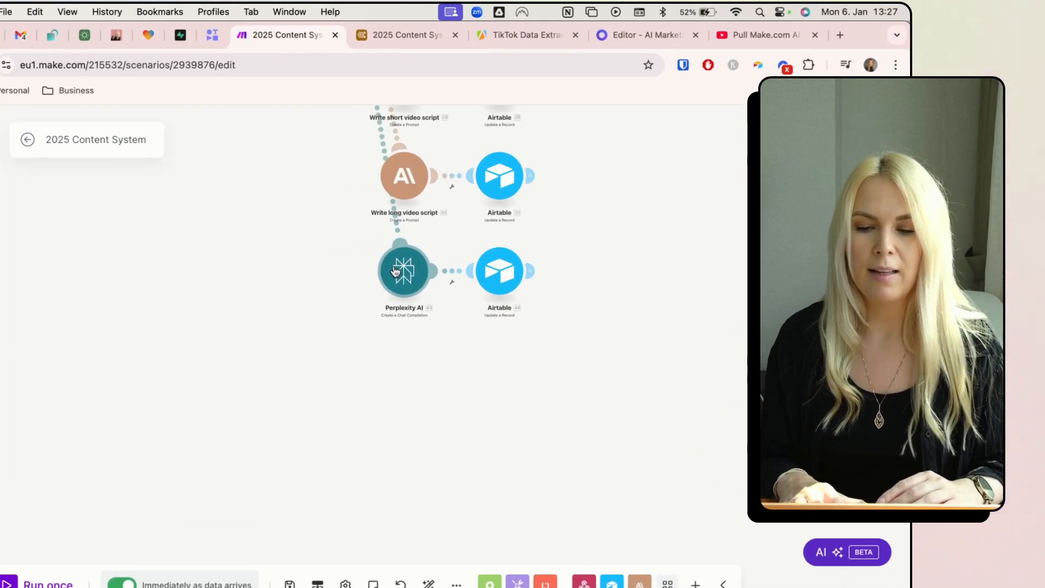
- Review the Perplexity AI research module's settings and the Airtable step after it
click(376, 263)
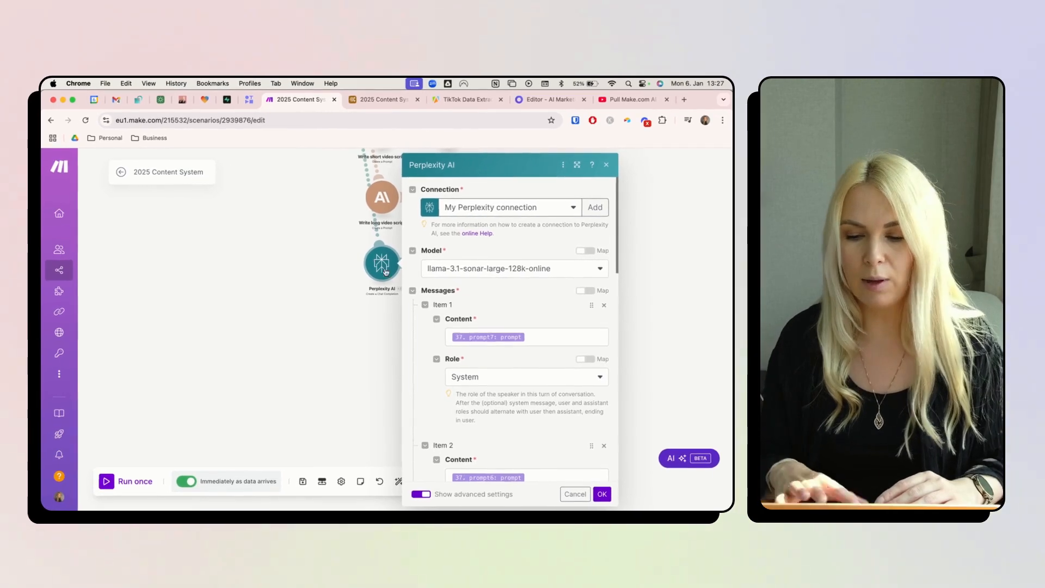
scroll(549, 389, down, 5)
scroll(480, 350, down, 5)
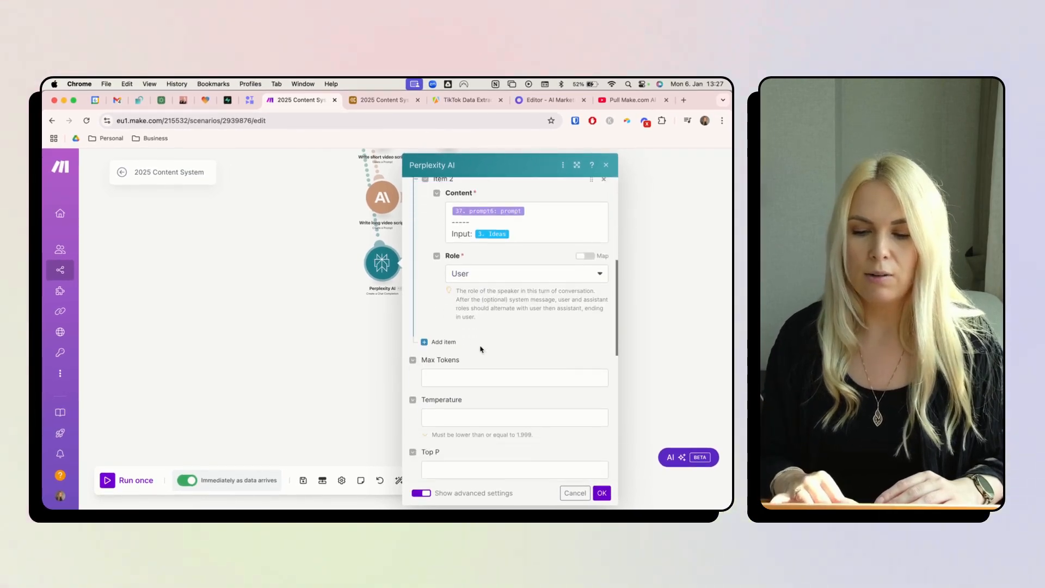
scroll(480, 350, up, 4)
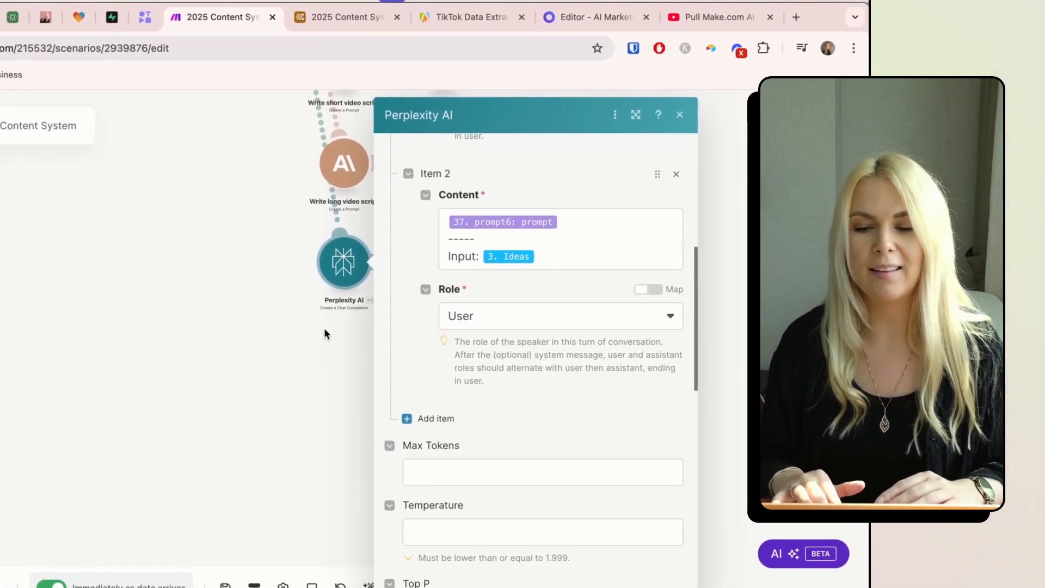
click(292, 337)
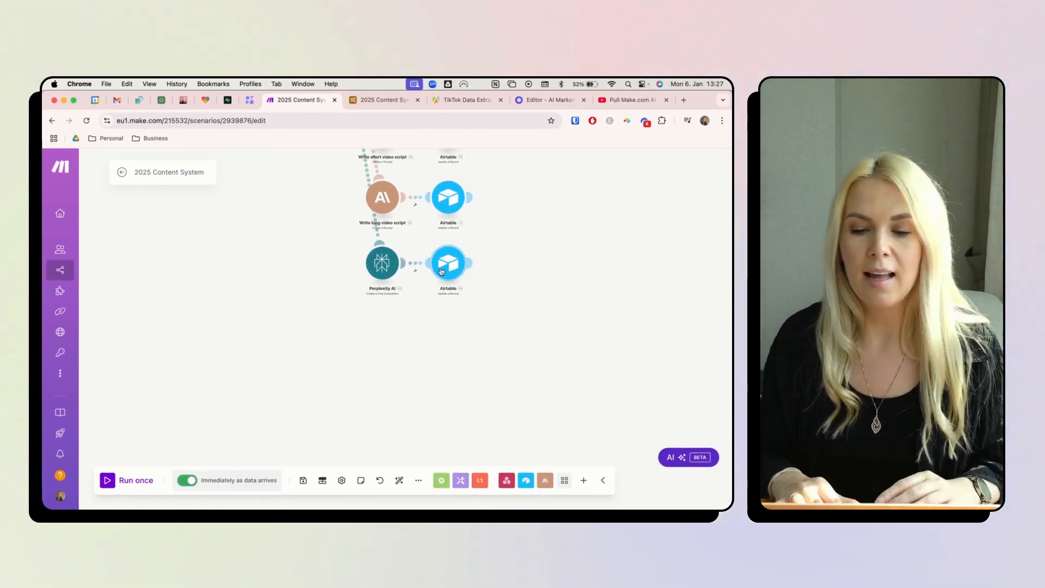
click(448, 271)
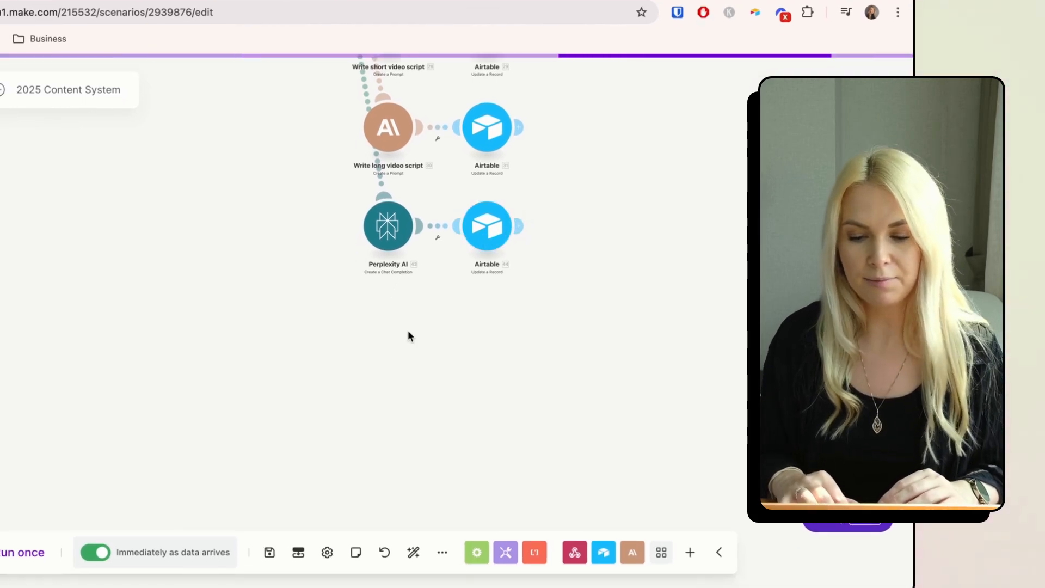
drag(355, 389, 388, 390)
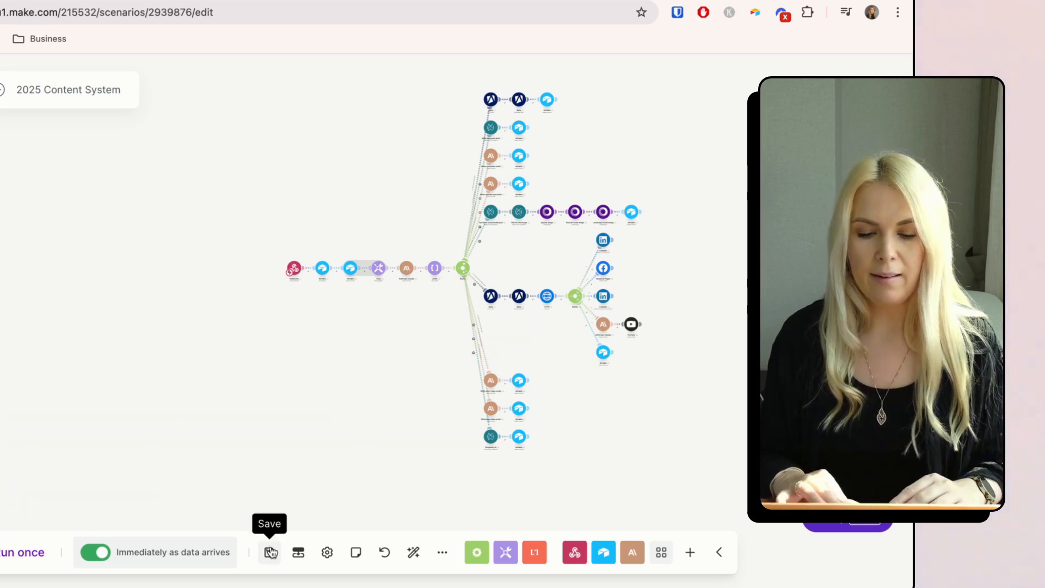
- Save the 2025 Content System scenario and go to the Airtable base's automations
key(super+s)
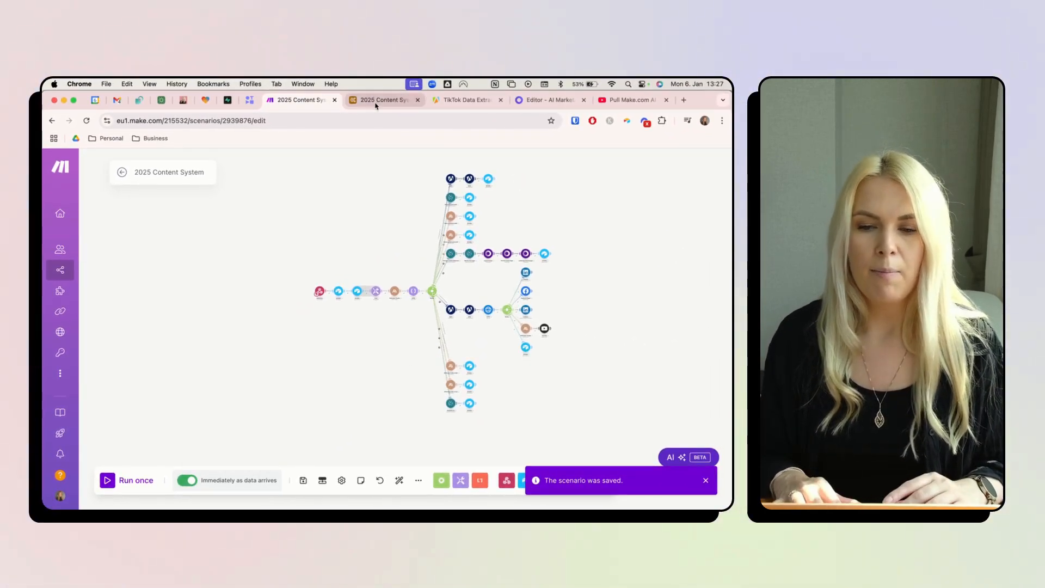
click(376, 102)
click(225, 166)
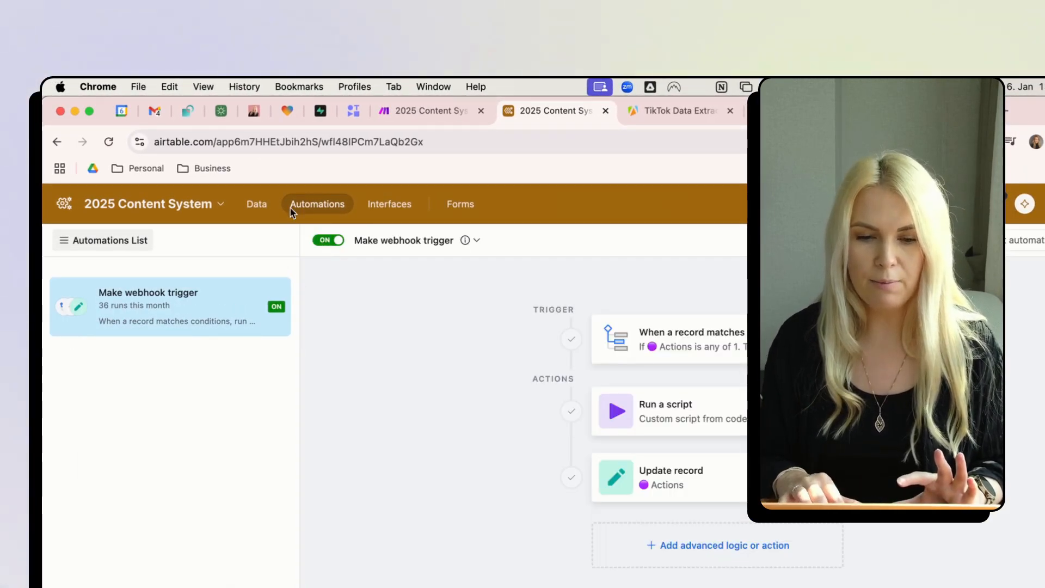
- Open the Content table and browse its Youtube videos and TikToks views
click(257, 204)
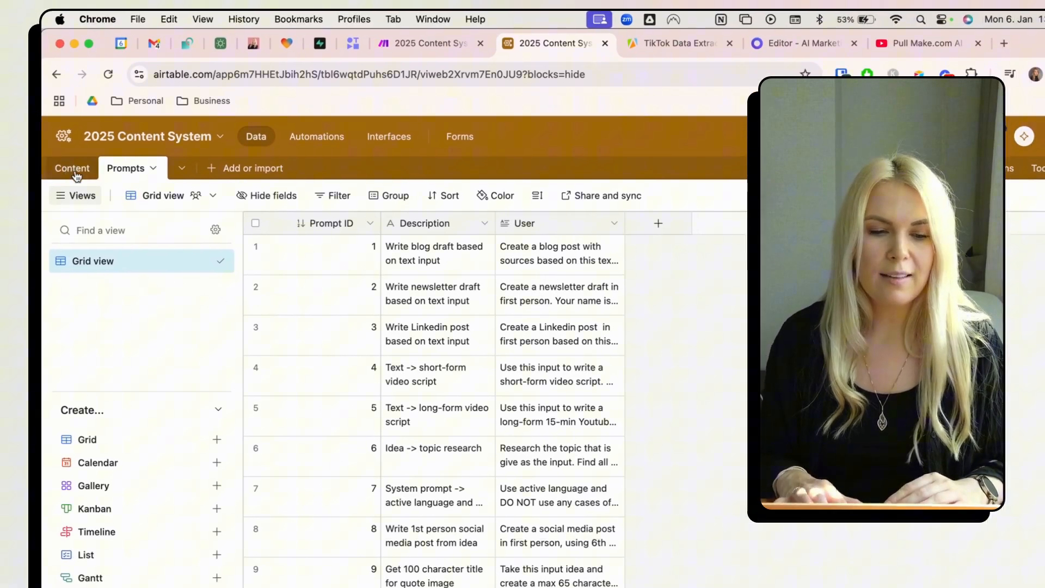
click(73, 168)
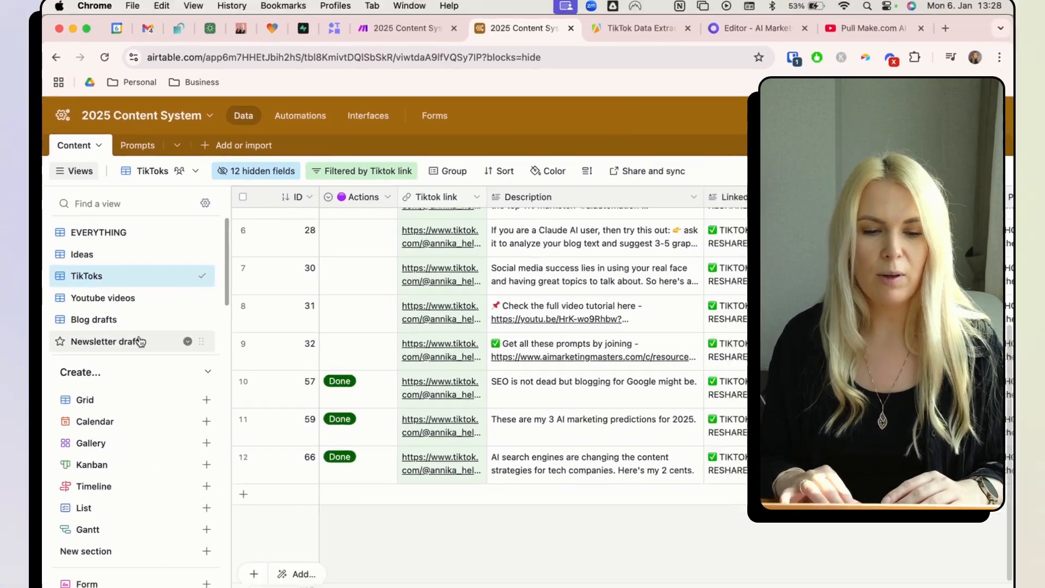
click(107, 298)
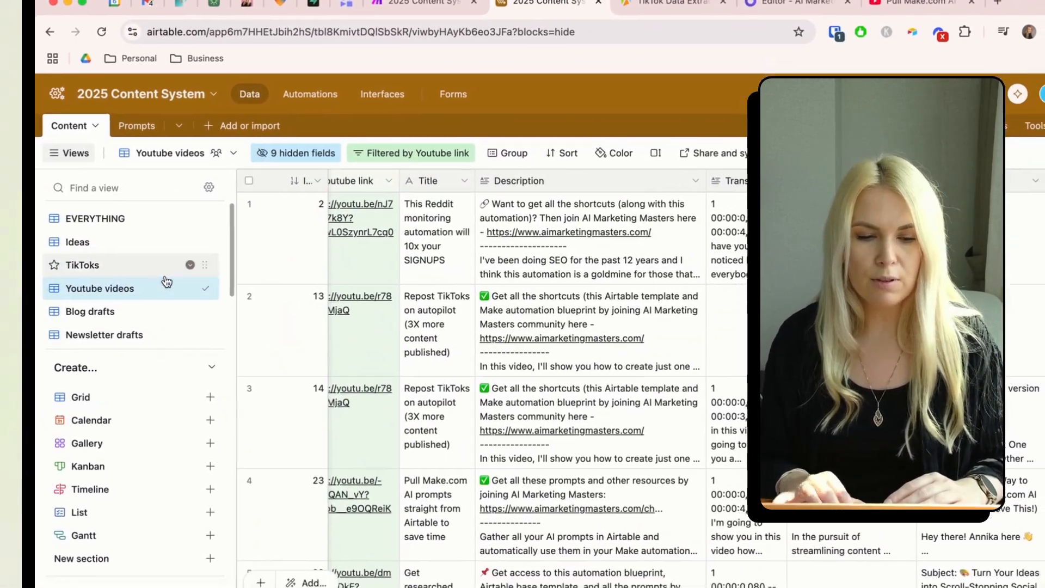
scroll(393, 370, left, 3)
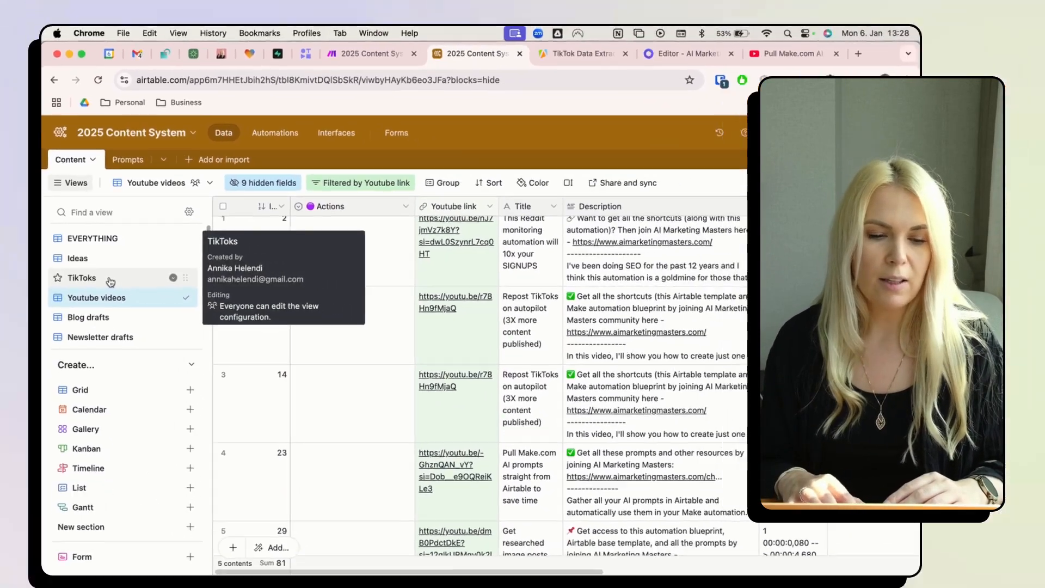
click(16, 250)
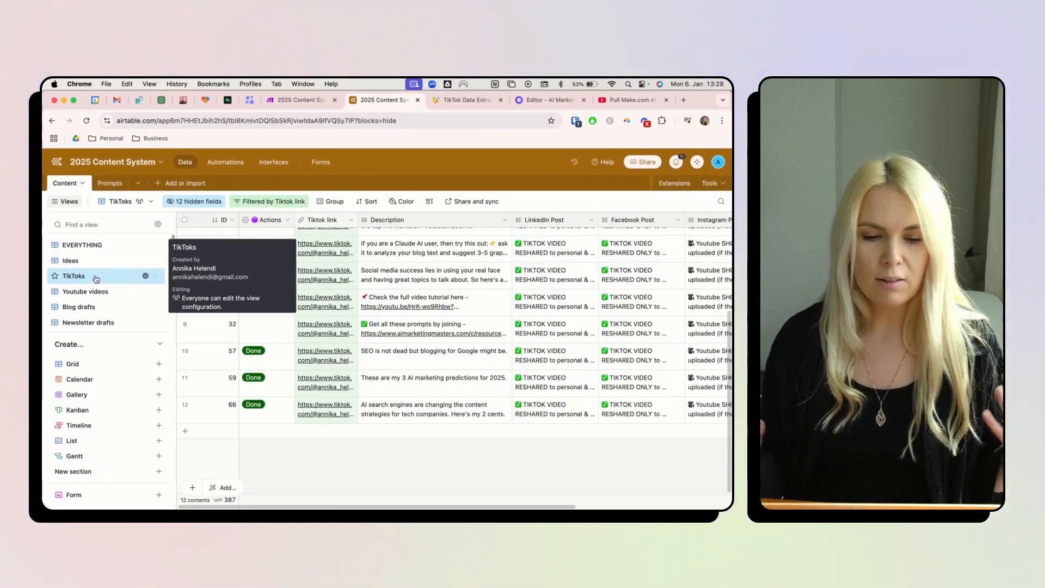
click(97, 297)
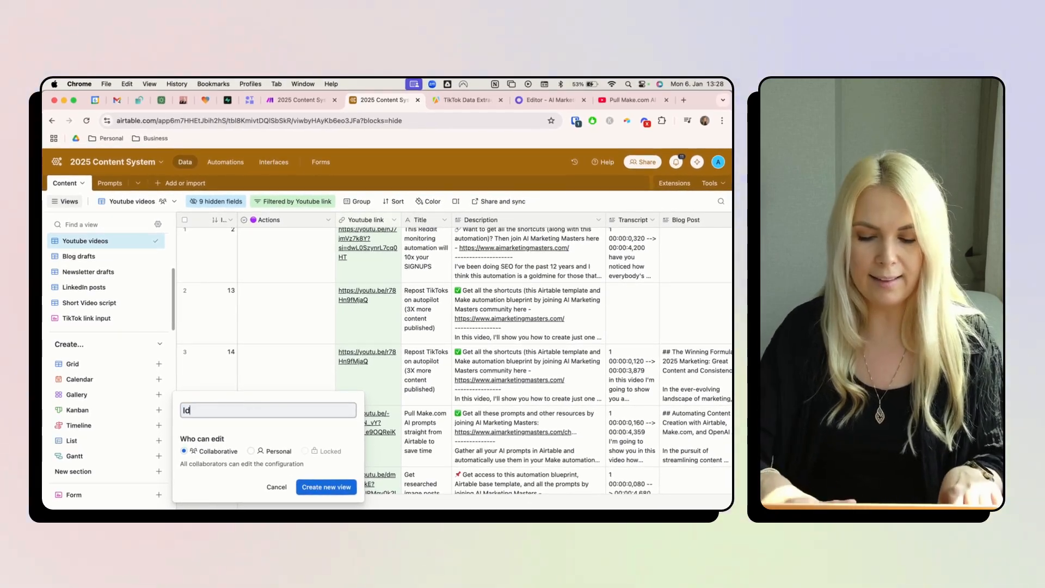
- Create the 'Ideas input' form view and drag Ideas above Actions
text(put)
click(326, 486)
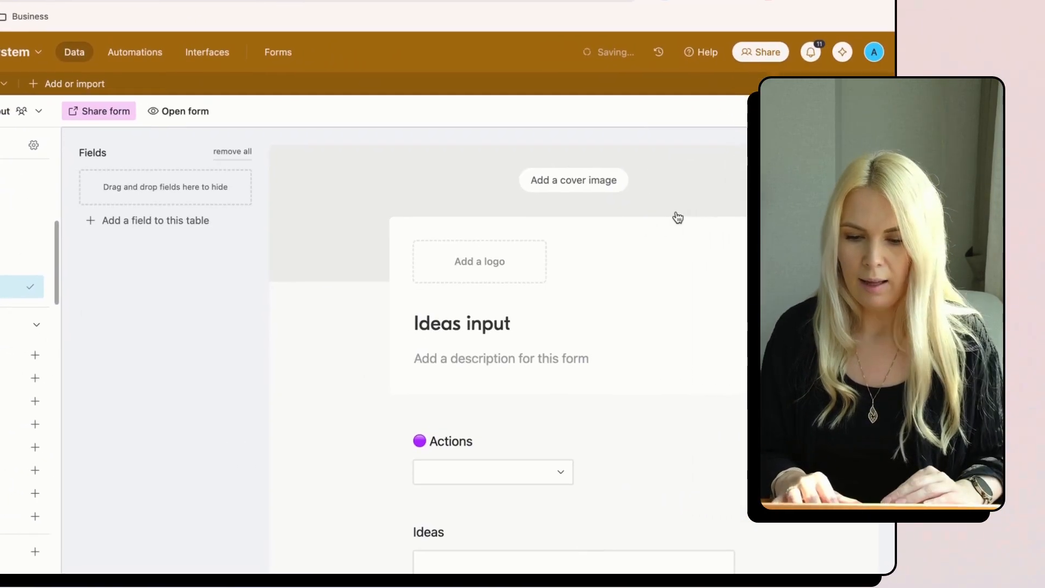
scroll(590, 341, down, 3)
drag(590, 341, 589, 258)
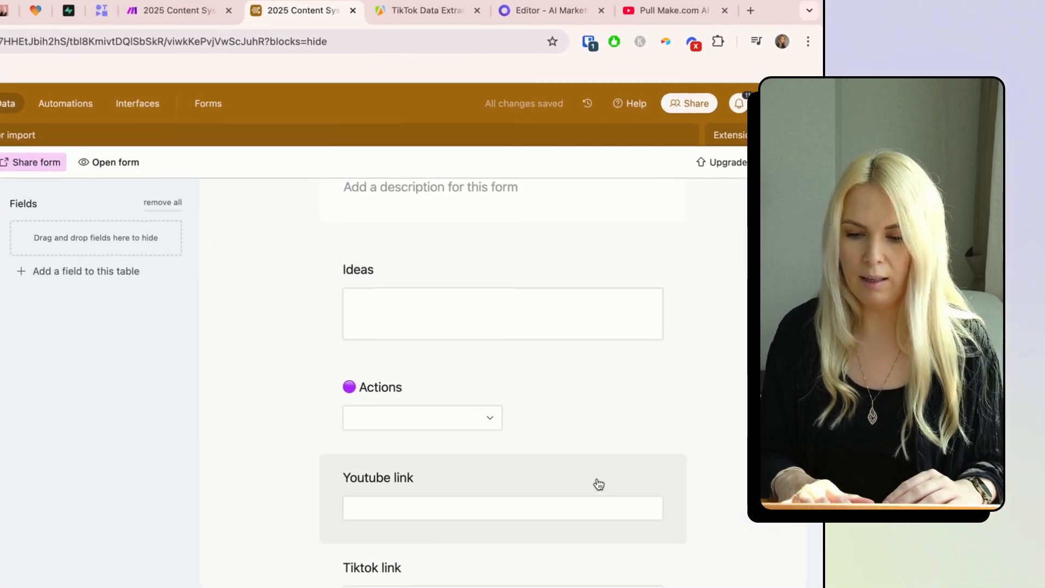
- Remove the Youtube link question and review the remaining form fields and settings
click(583, 416)
click(632, 370)
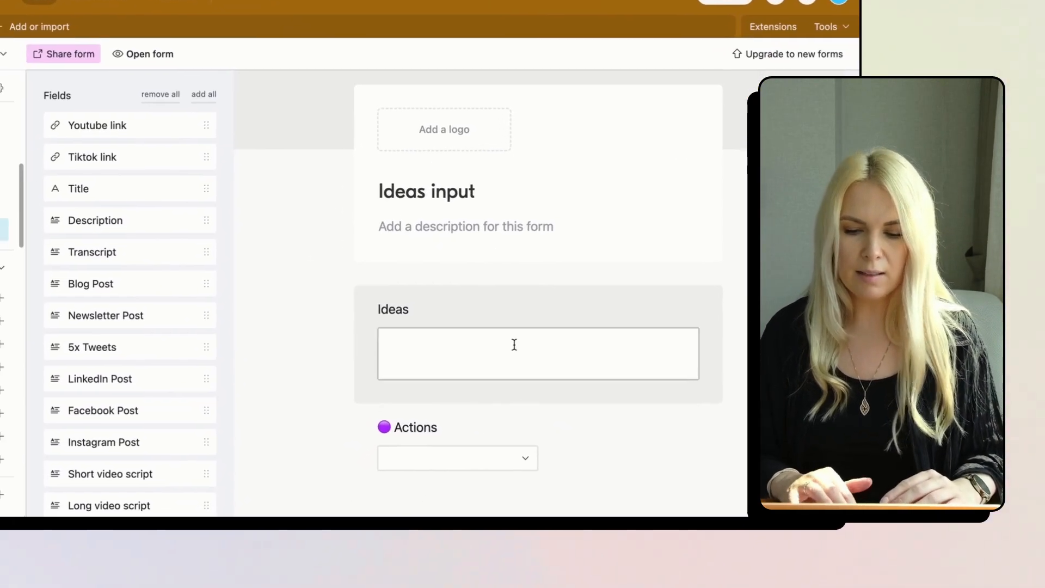
scroll(485, 400, down, 2)
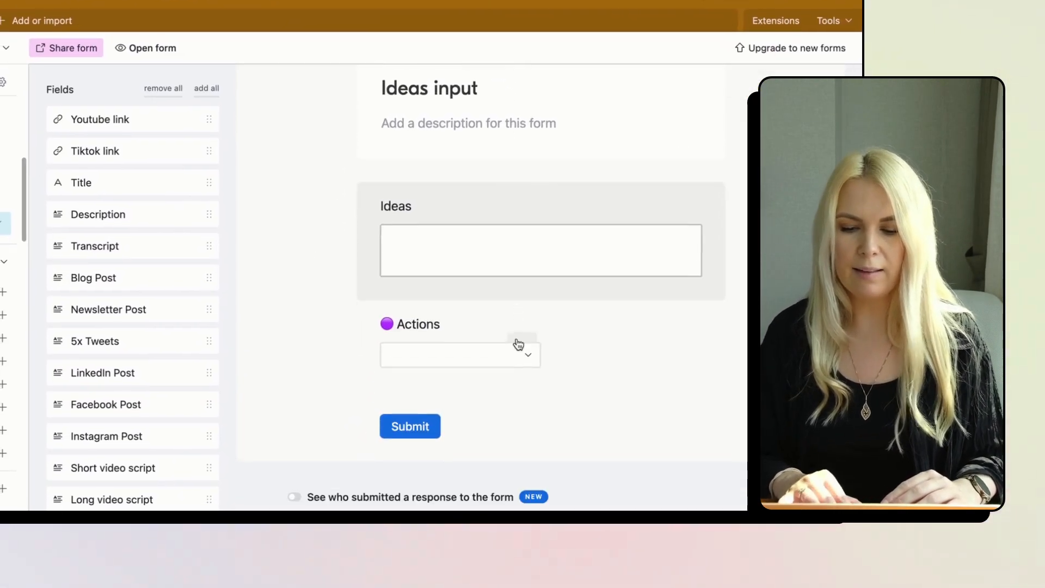
scroll(407, 541, down, 3)
scroll(440, 485, down, 1)
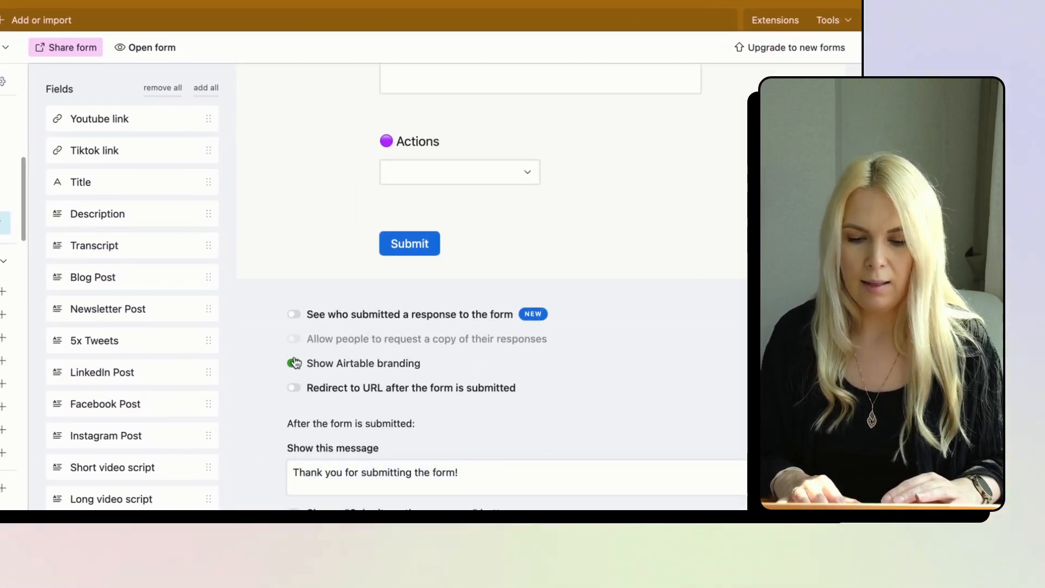
scroll(429, 367, down, 2)
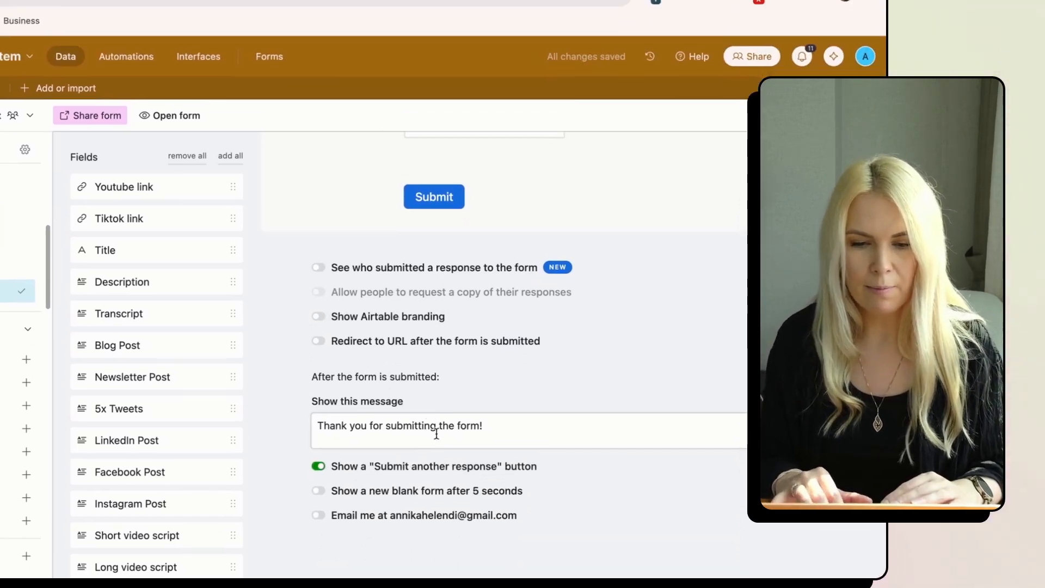
scroll(439, 365, up, 10)
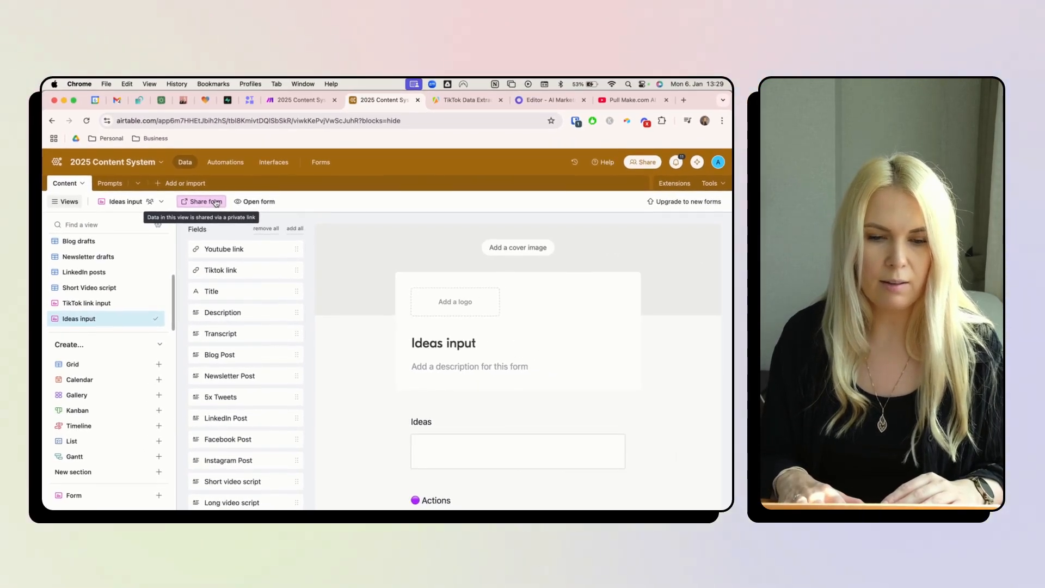
- Submit the idea 'ai marketing in 2025' through the live form without choosing an action
click(251, 203)
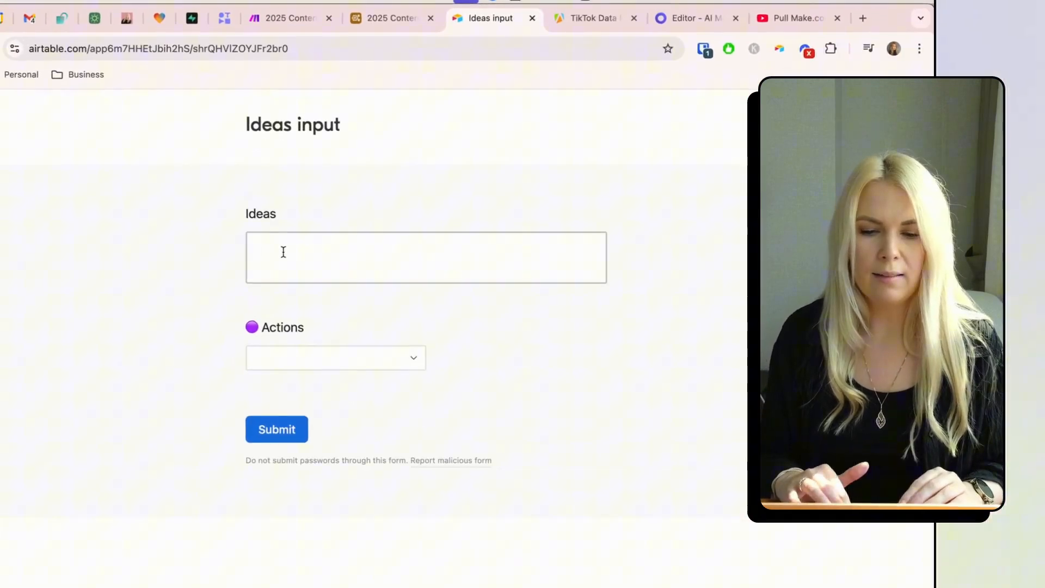
click(283, 251)
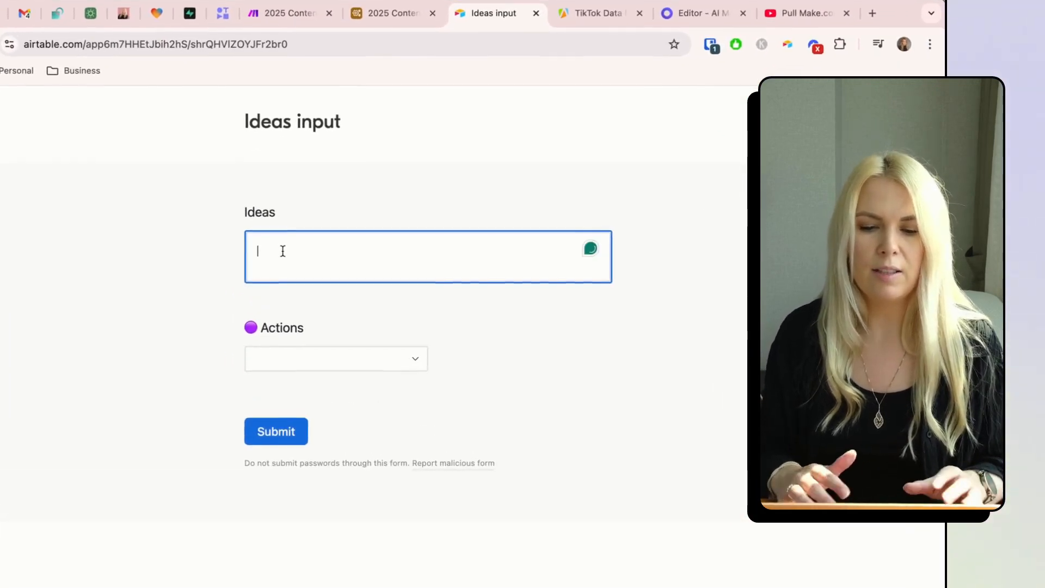
text(ai marketing in 2025)
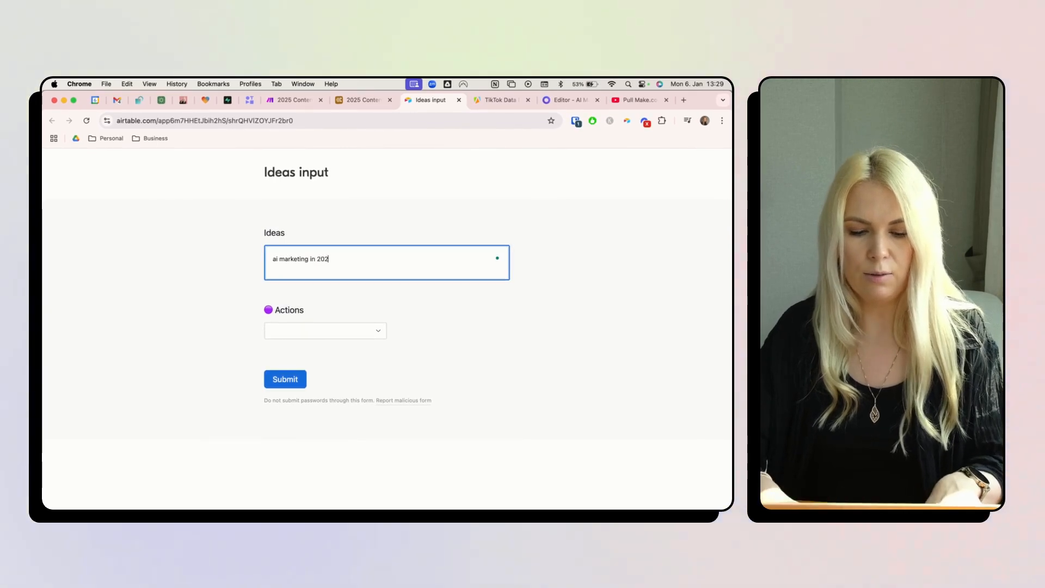
click(342, 329)
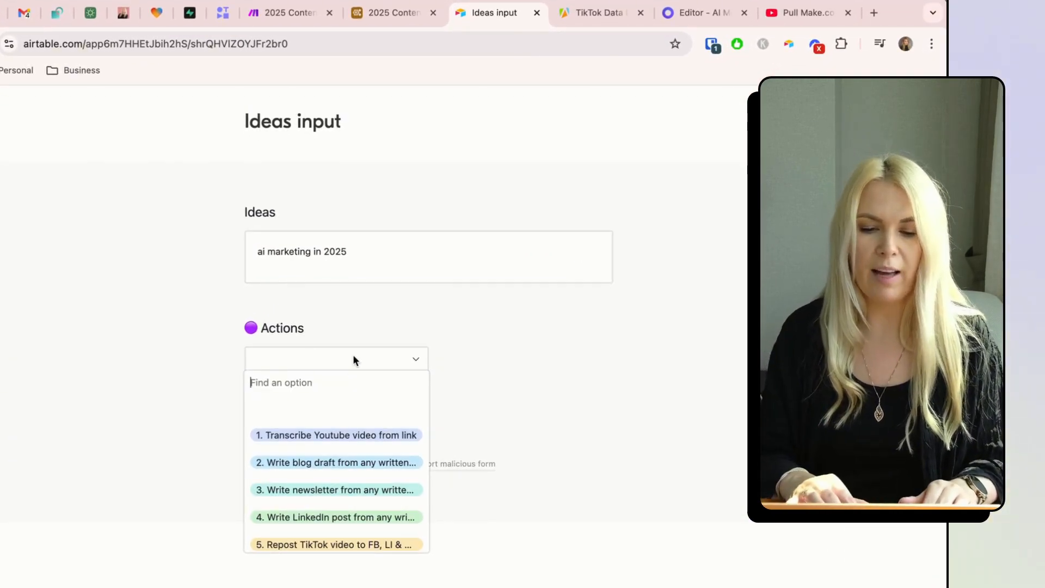
click(416, 359)
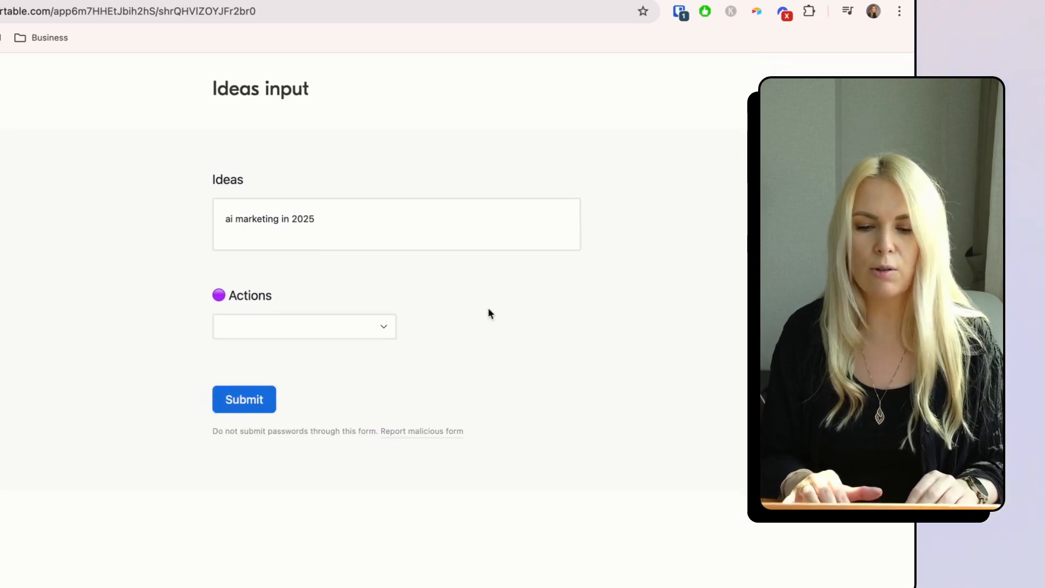
click(277, 388)
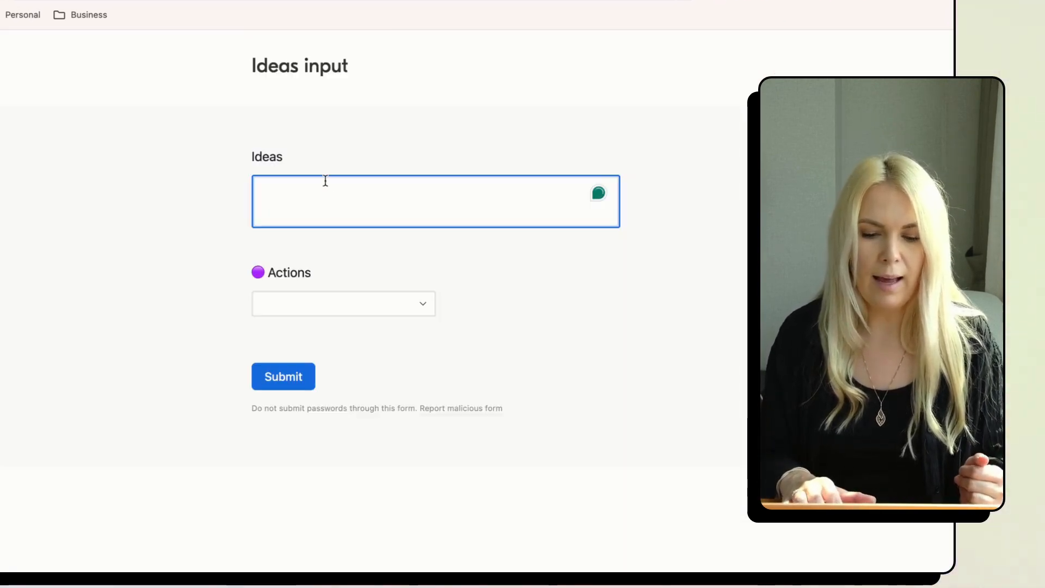
- Submit the idea 'cats or dogs' with the action 4. Write LinkedIn post
text(cats or)
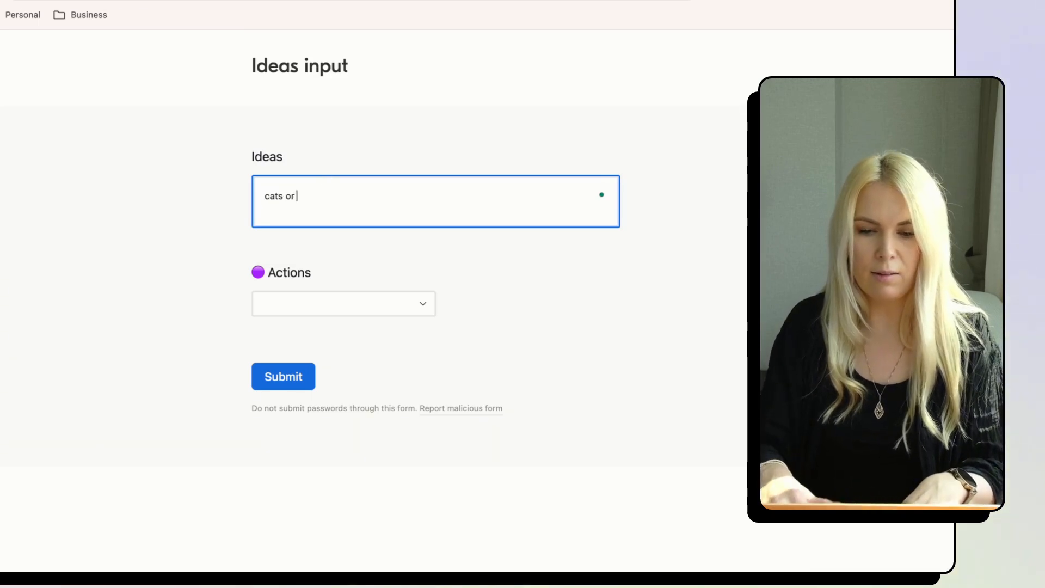
text( dogs)
click(366, 308)
scroll(343, 386, down, 2)
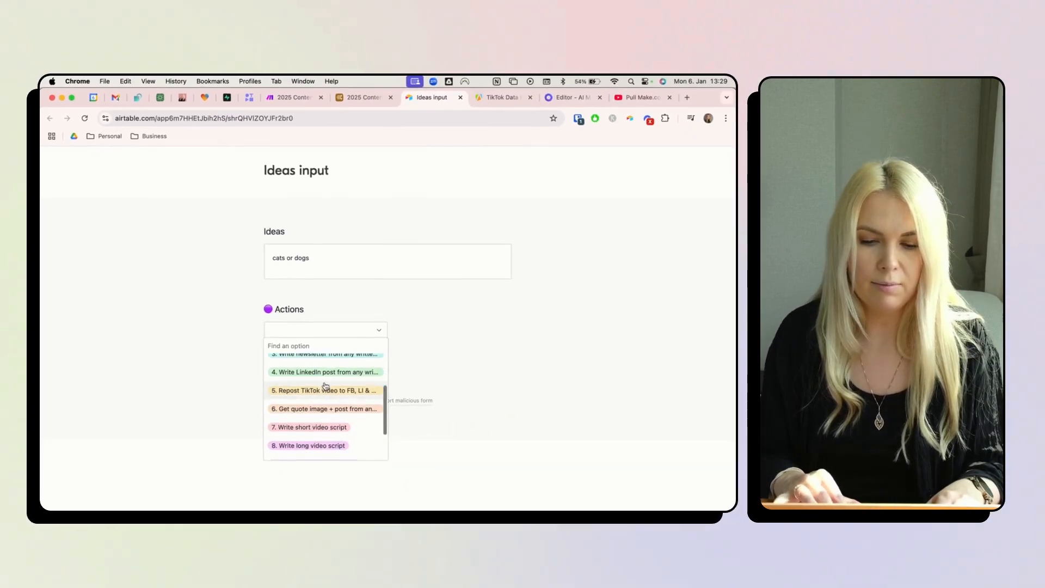
click(325, 372)
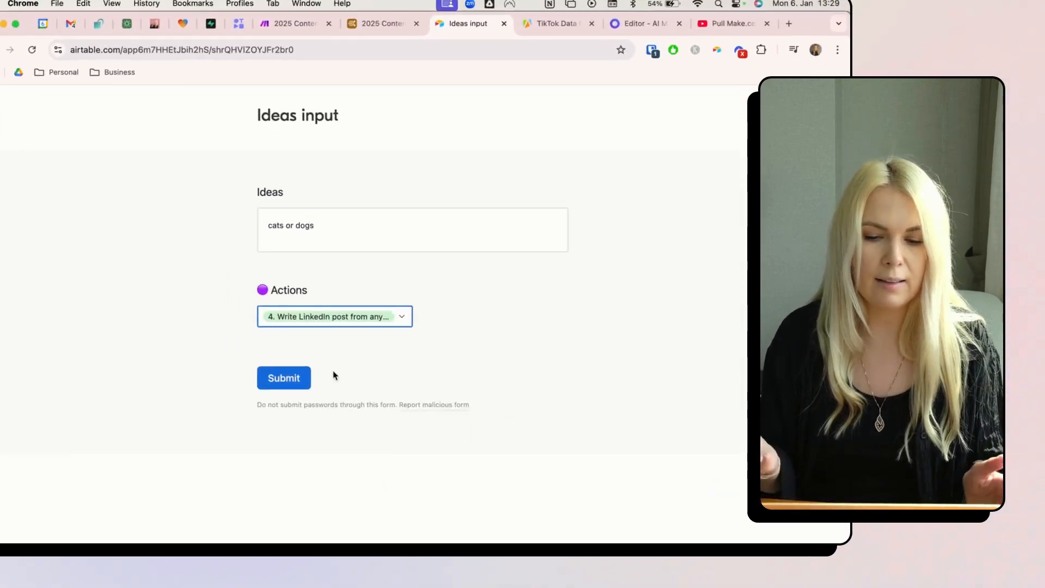
click(300, 373)
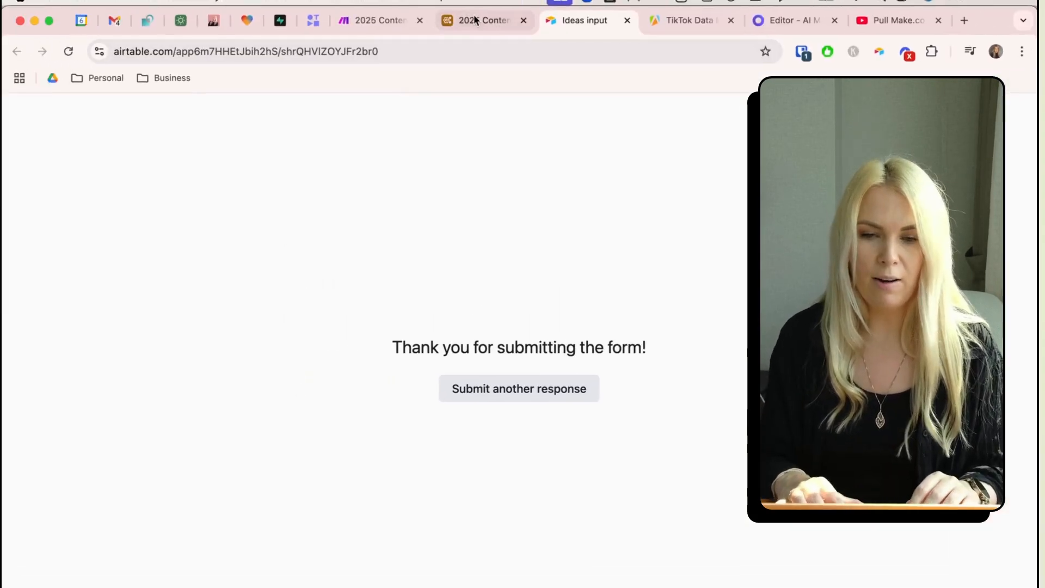
- Check the new record's action status in the Content table's EVERYTHING view
click(462, 19)
scroll(41, 237, up, 3)
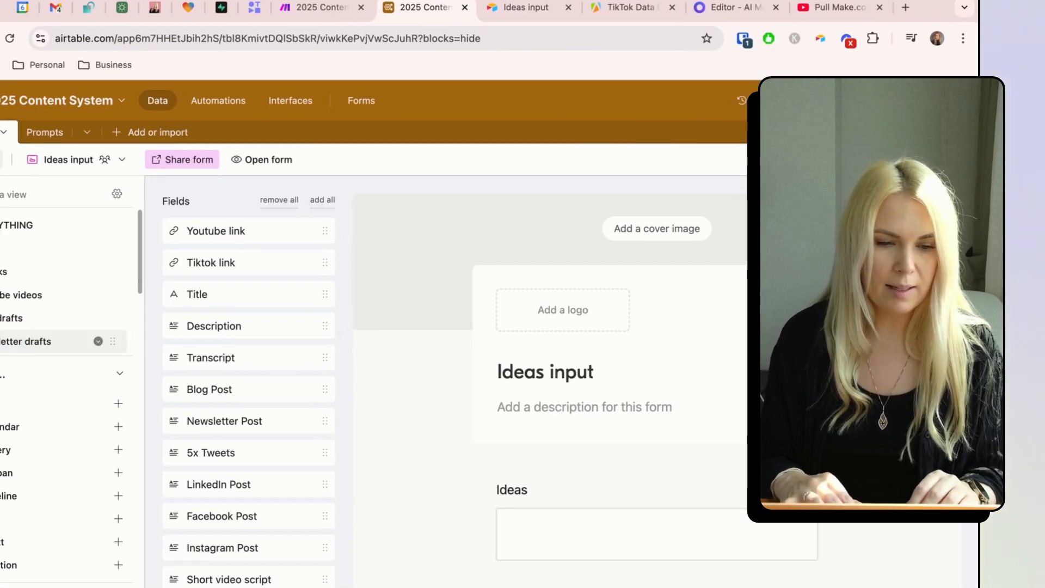
click(41, 227)
click(452, 488)
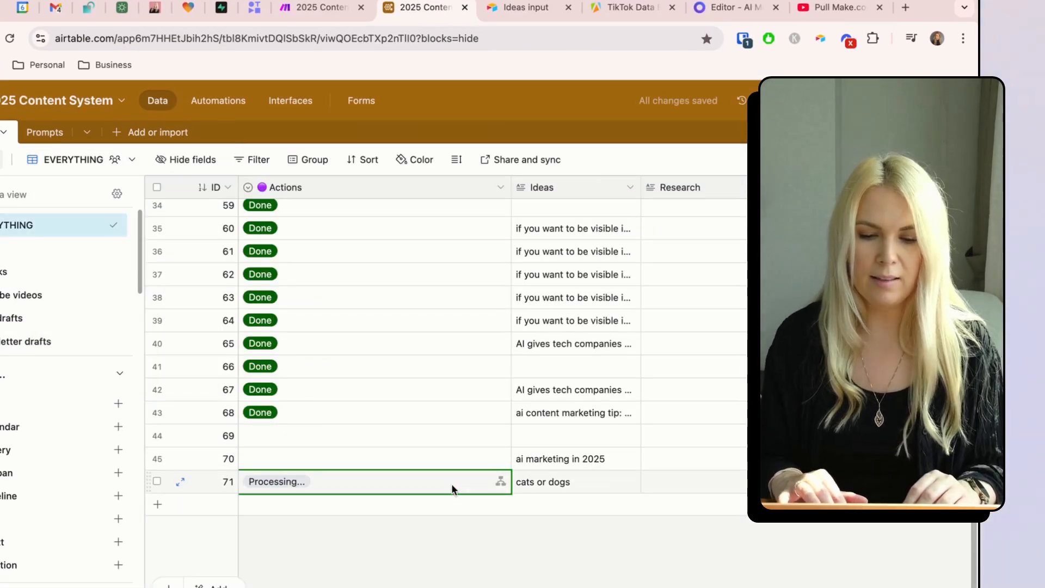